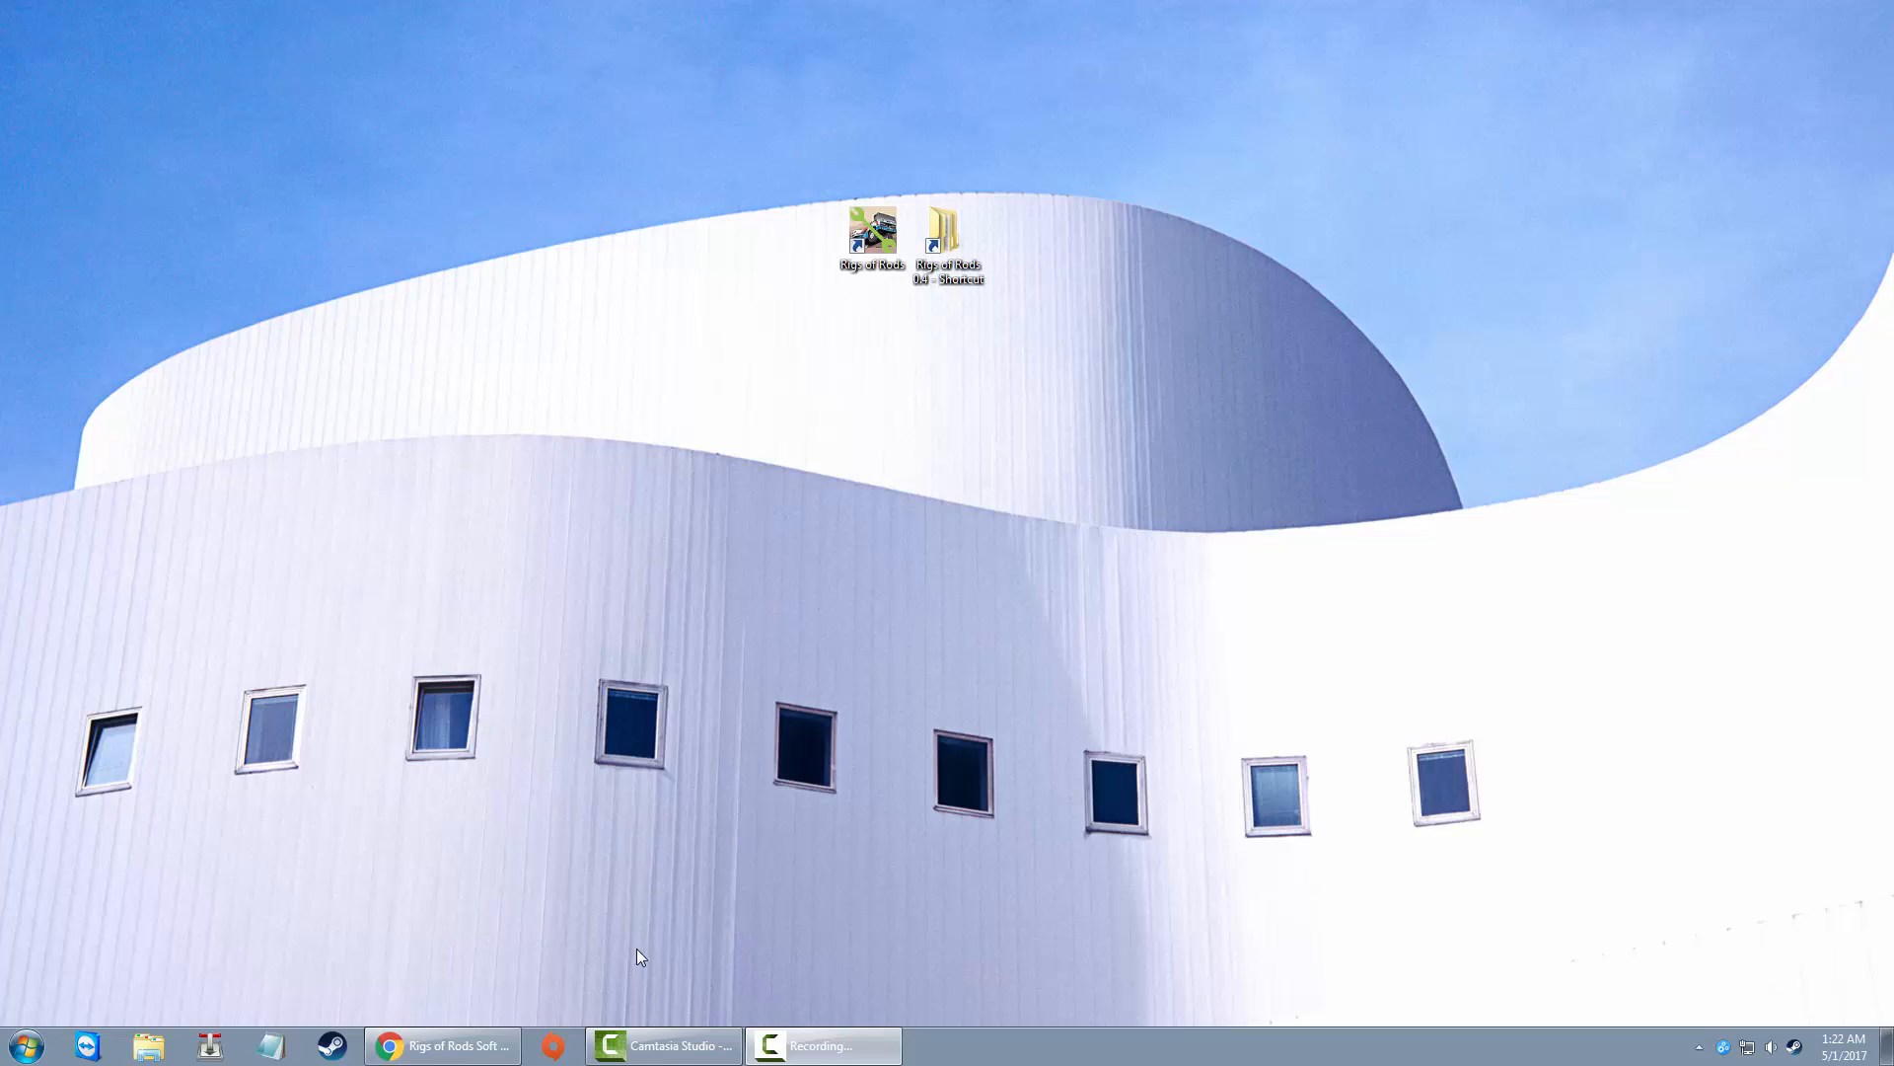
Step: From the Rigs of Rods documentation in the browser, download the Windows ZIP archive of the Editorizer
click(479, 1046)
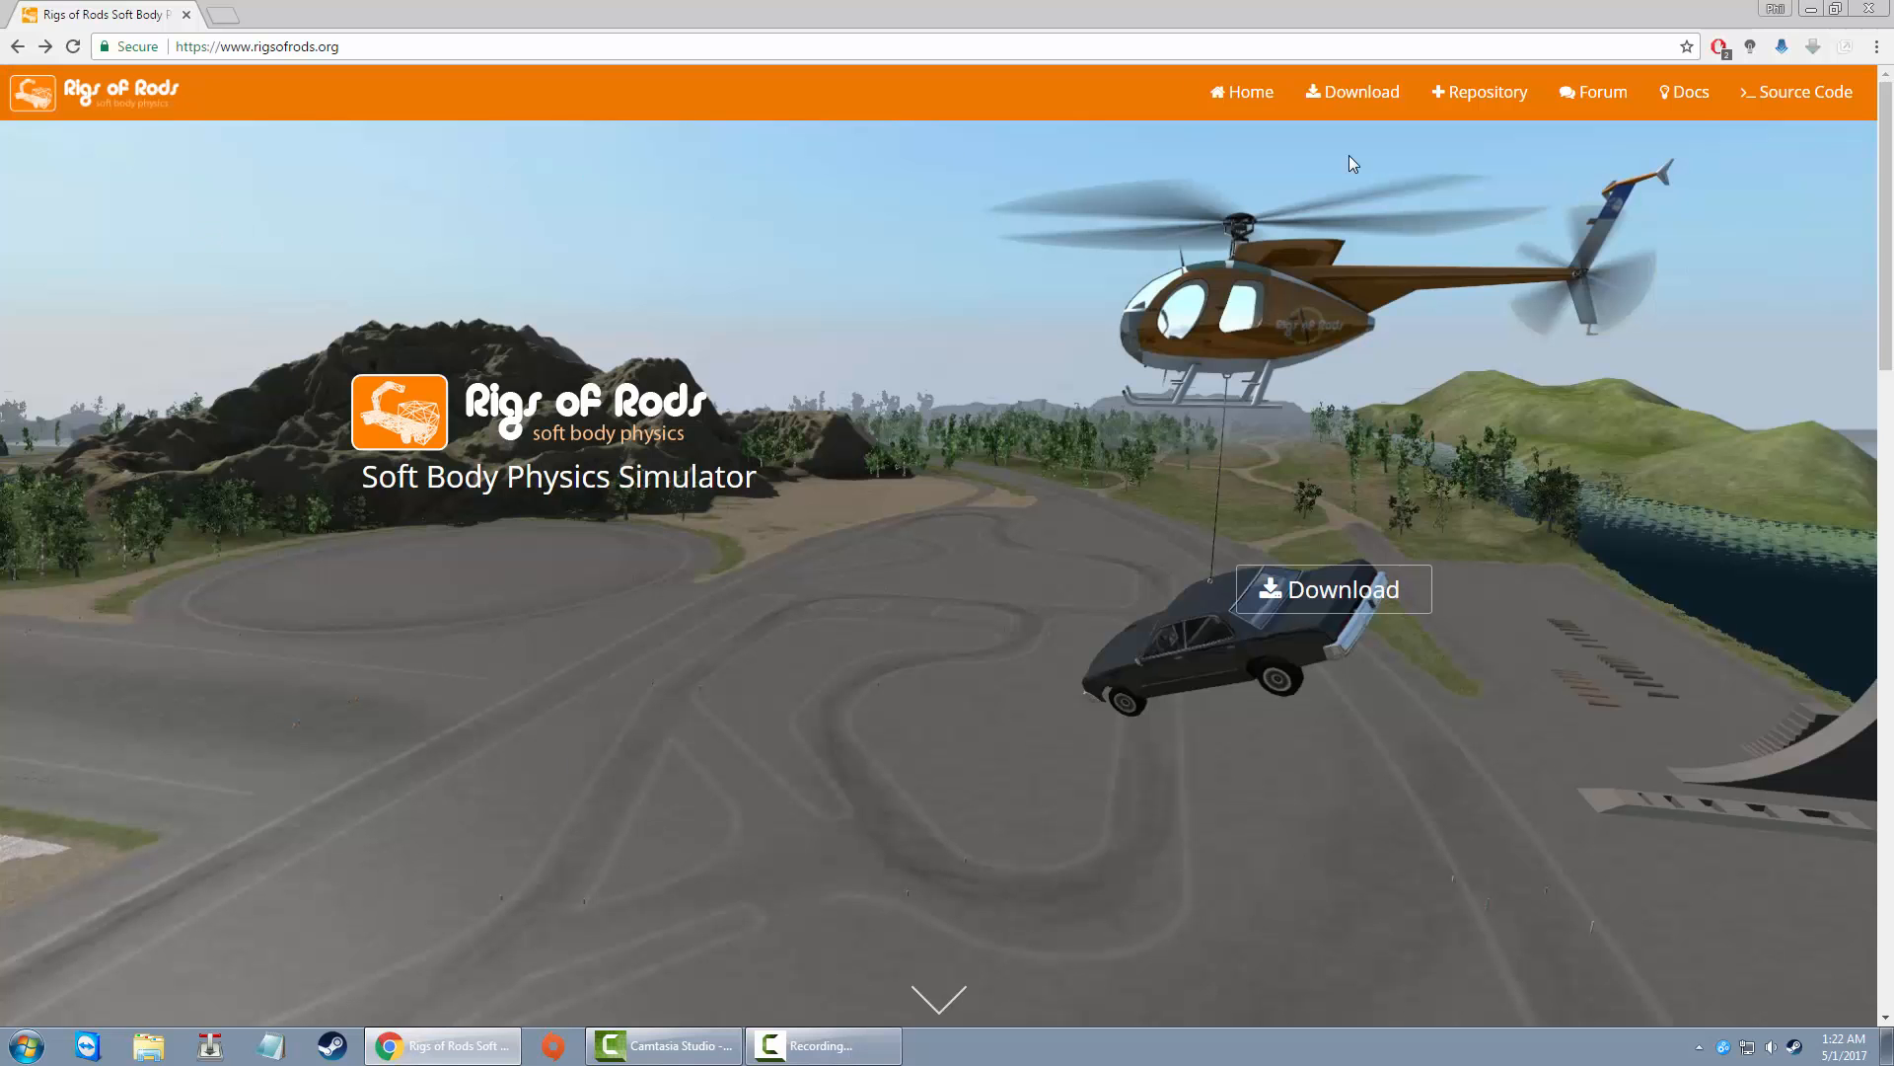
click(1689, 93)
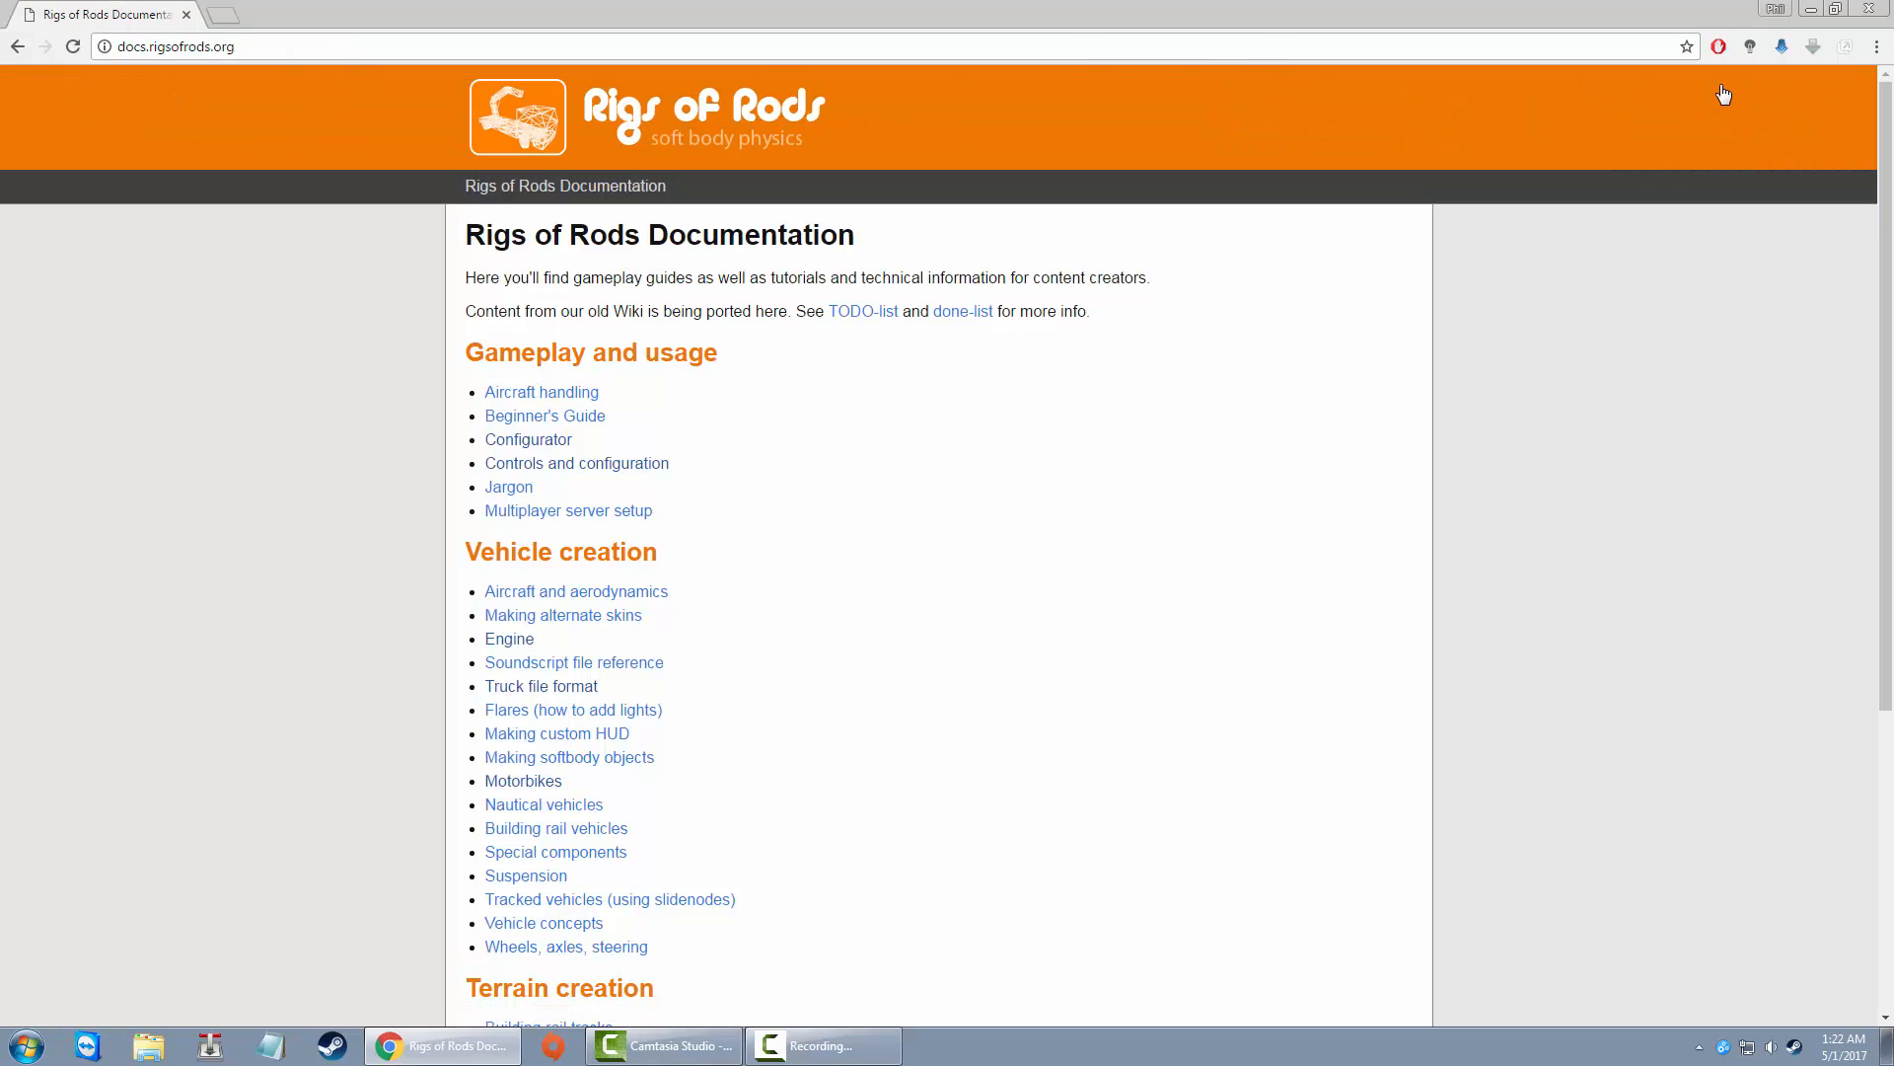
scroll(1318, 255, down, 5)
click(548, 915)
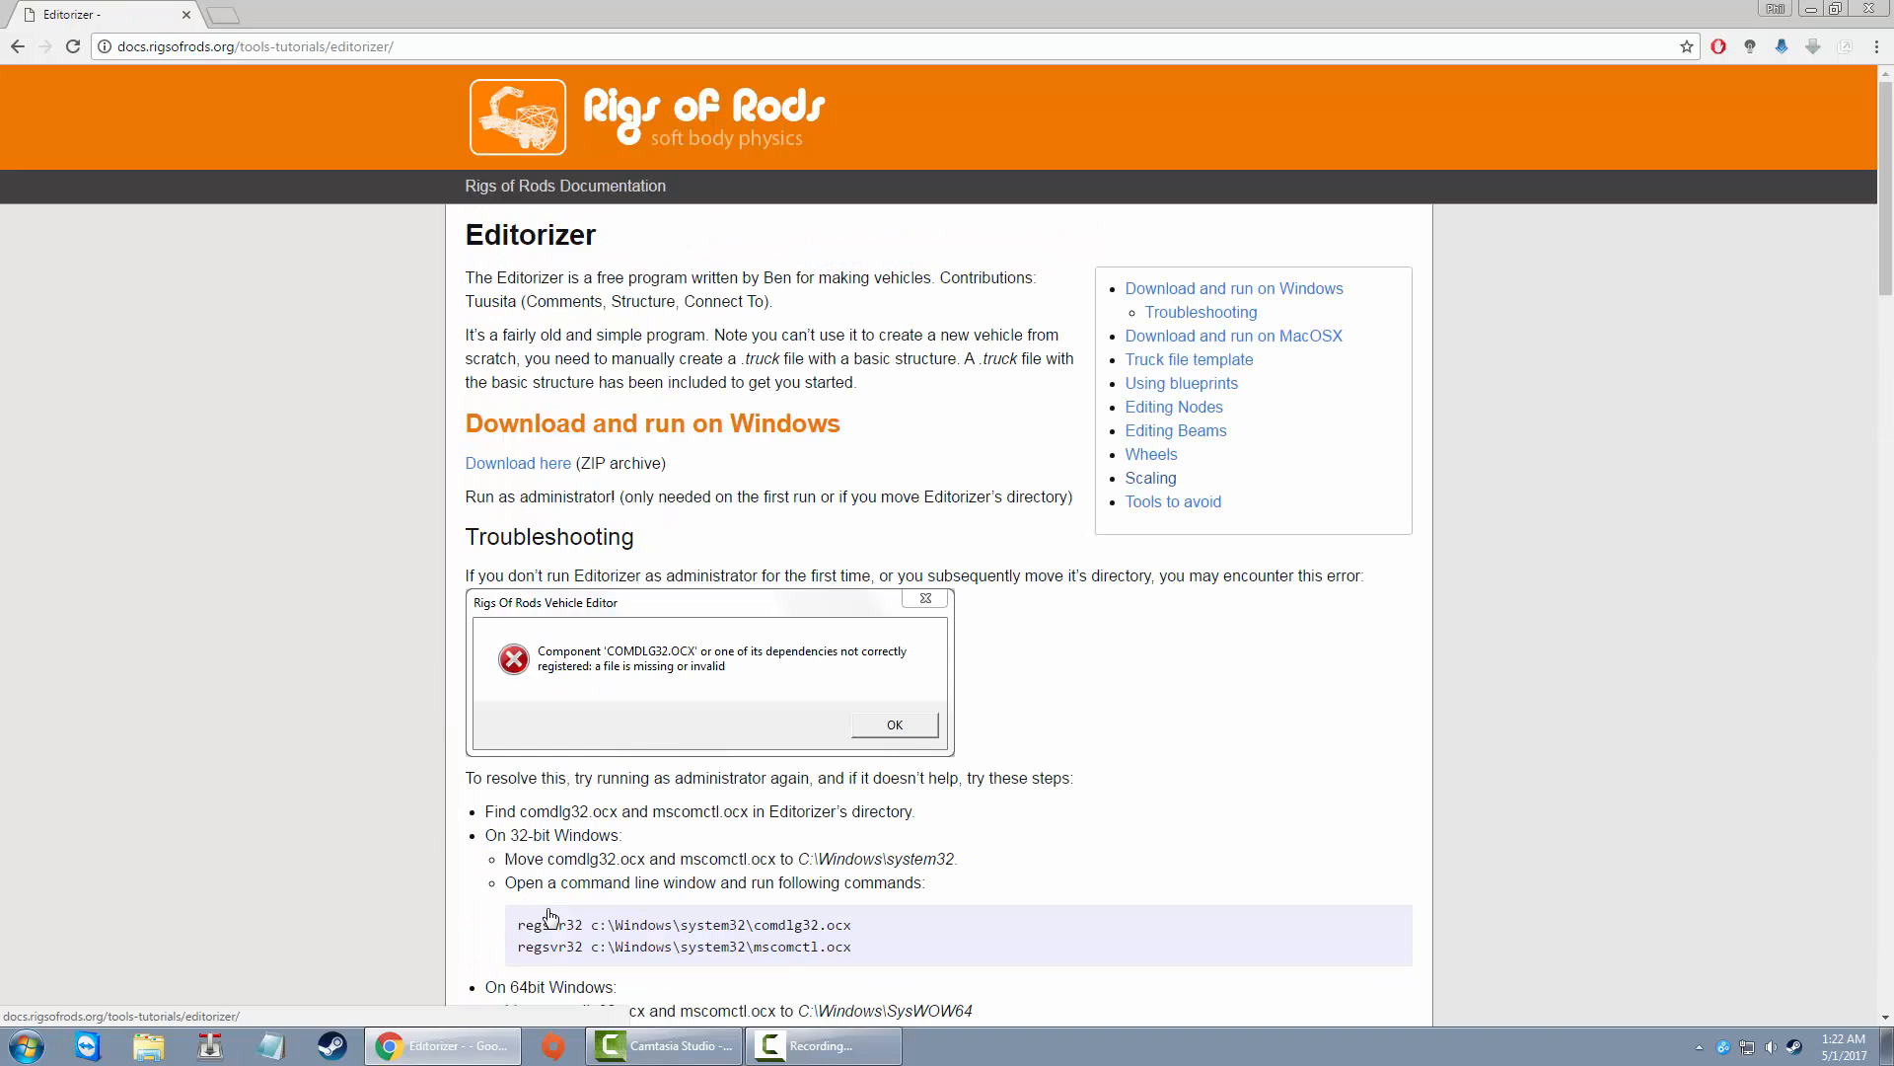
click(515, 463)
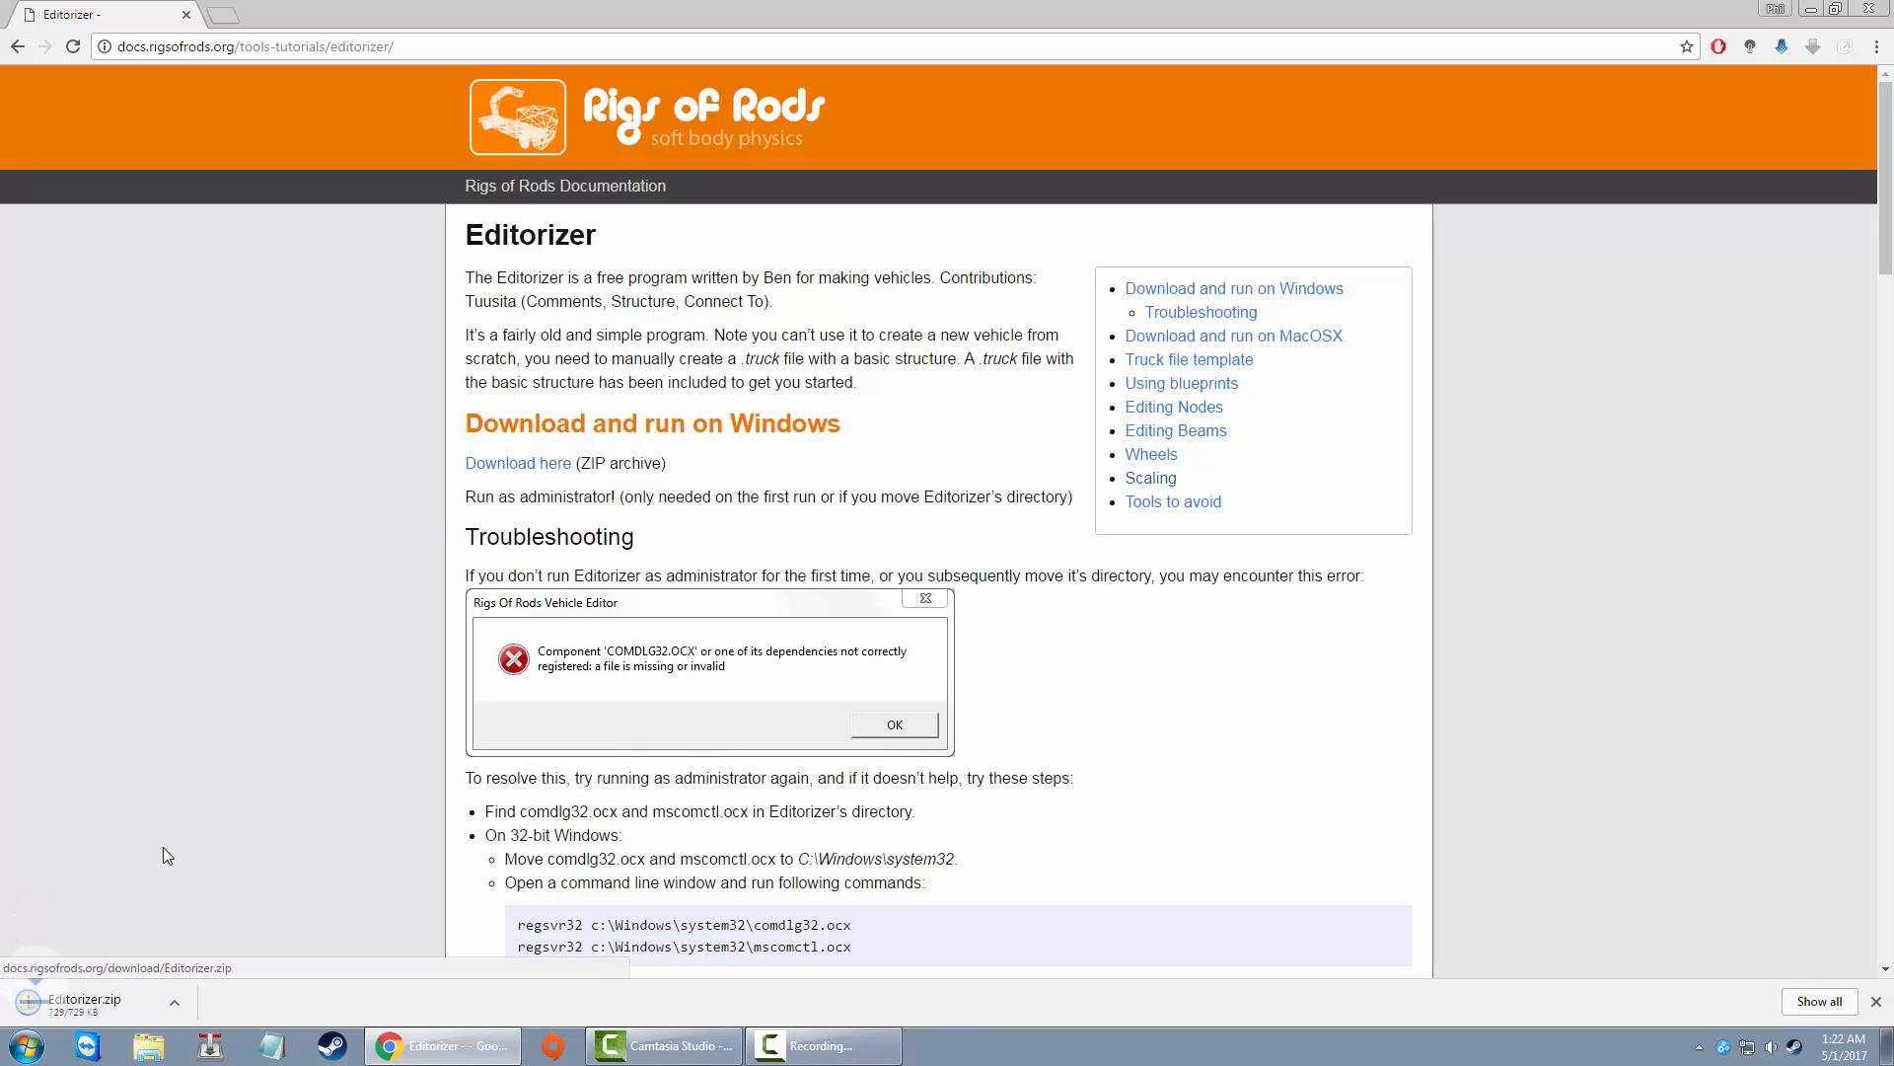
Step: Show the downloaded Editorizer.zip in its folder and extract it to an Editorizer folder inside Downloads
click(204, 1003)
click(247, 939)
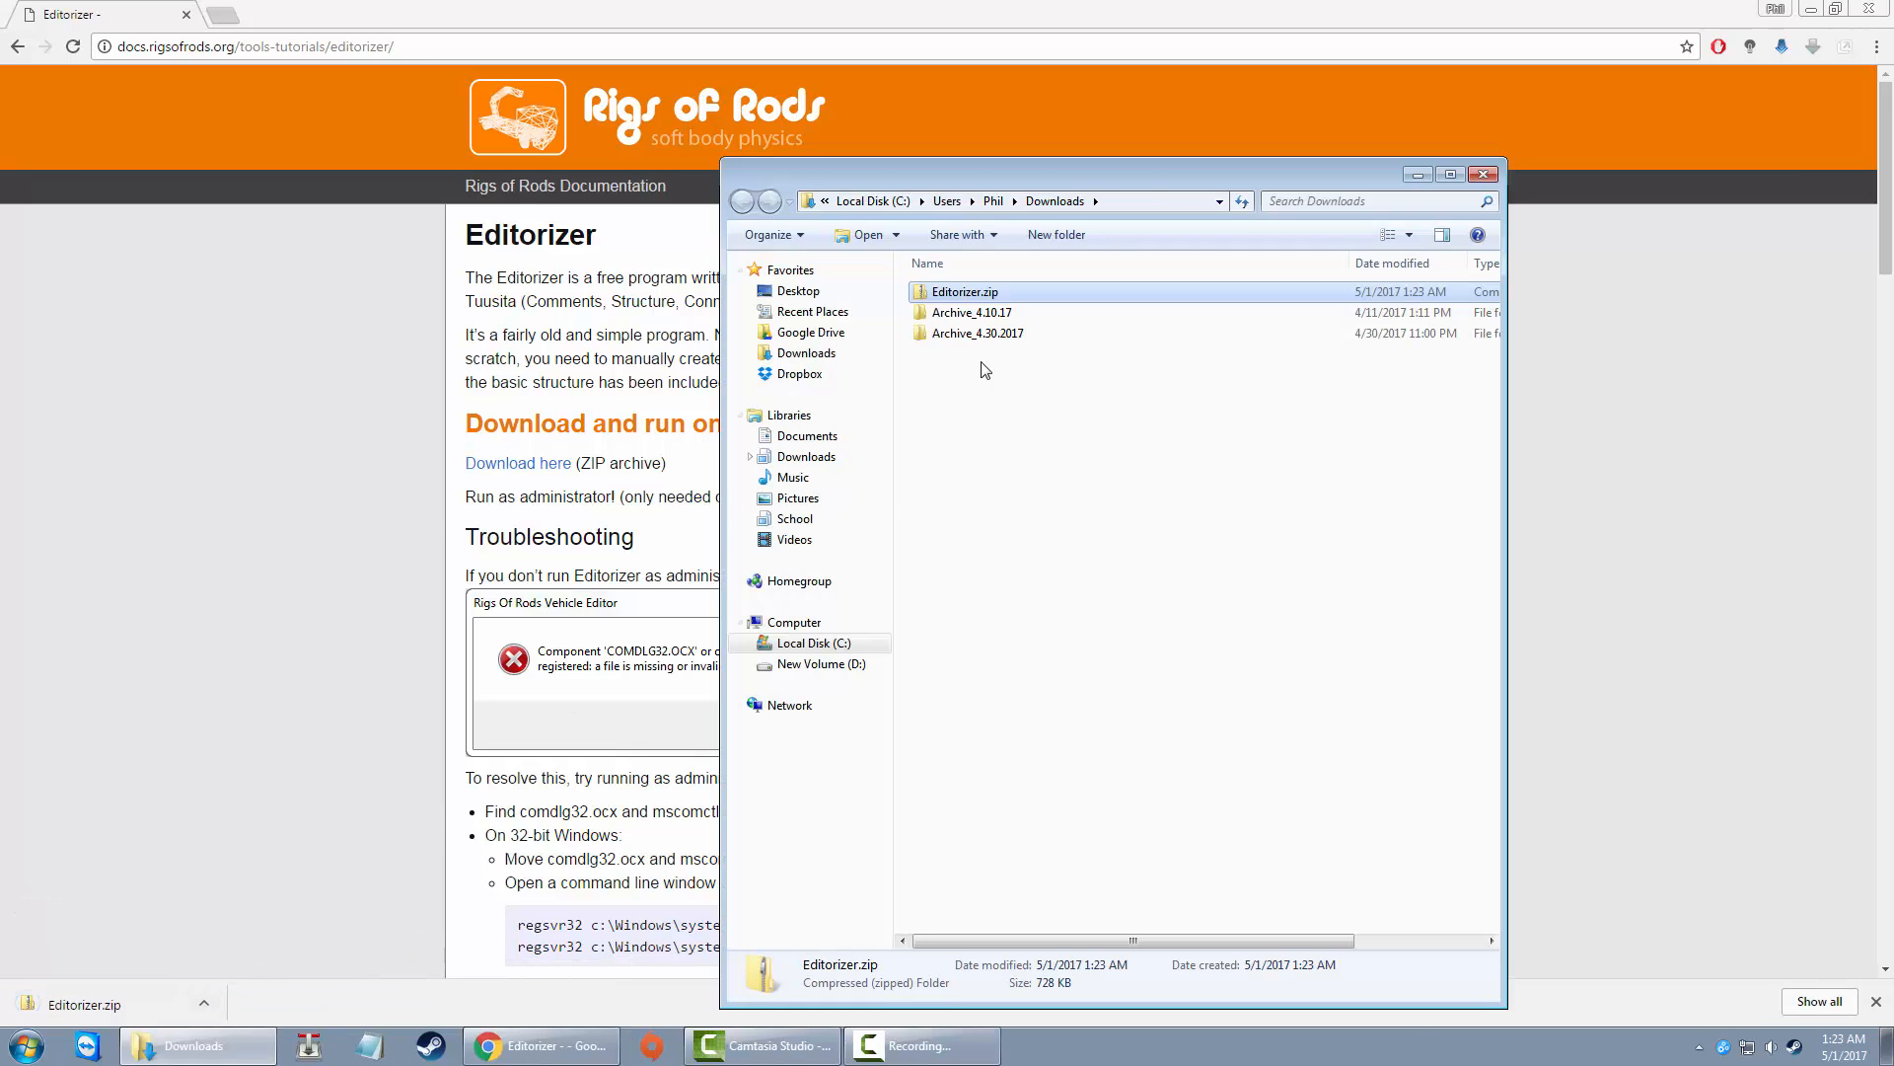
right_click(1003, 292)
click(1095, 360)
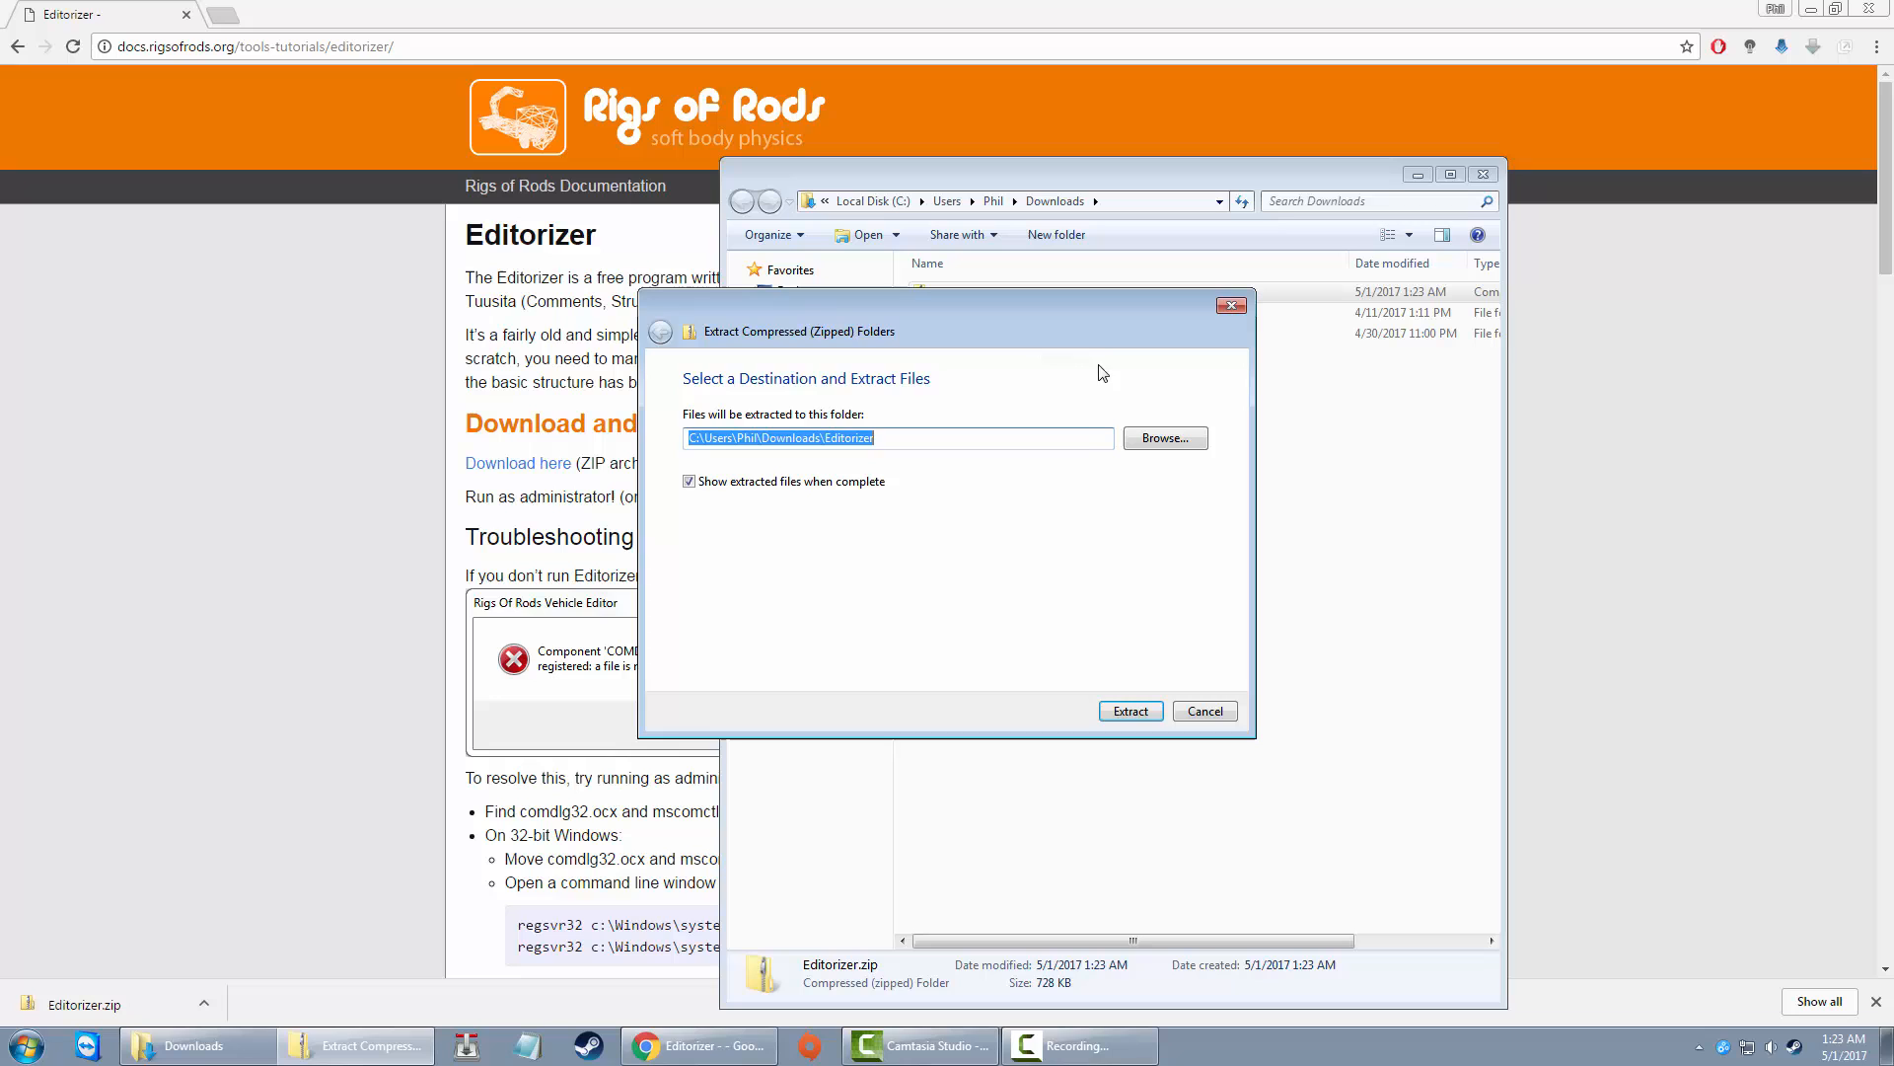
click(1131, 710)
Step: Move the extracted Editorizer folder from Downloads to the desktop, and open it there
click(1813, 10)
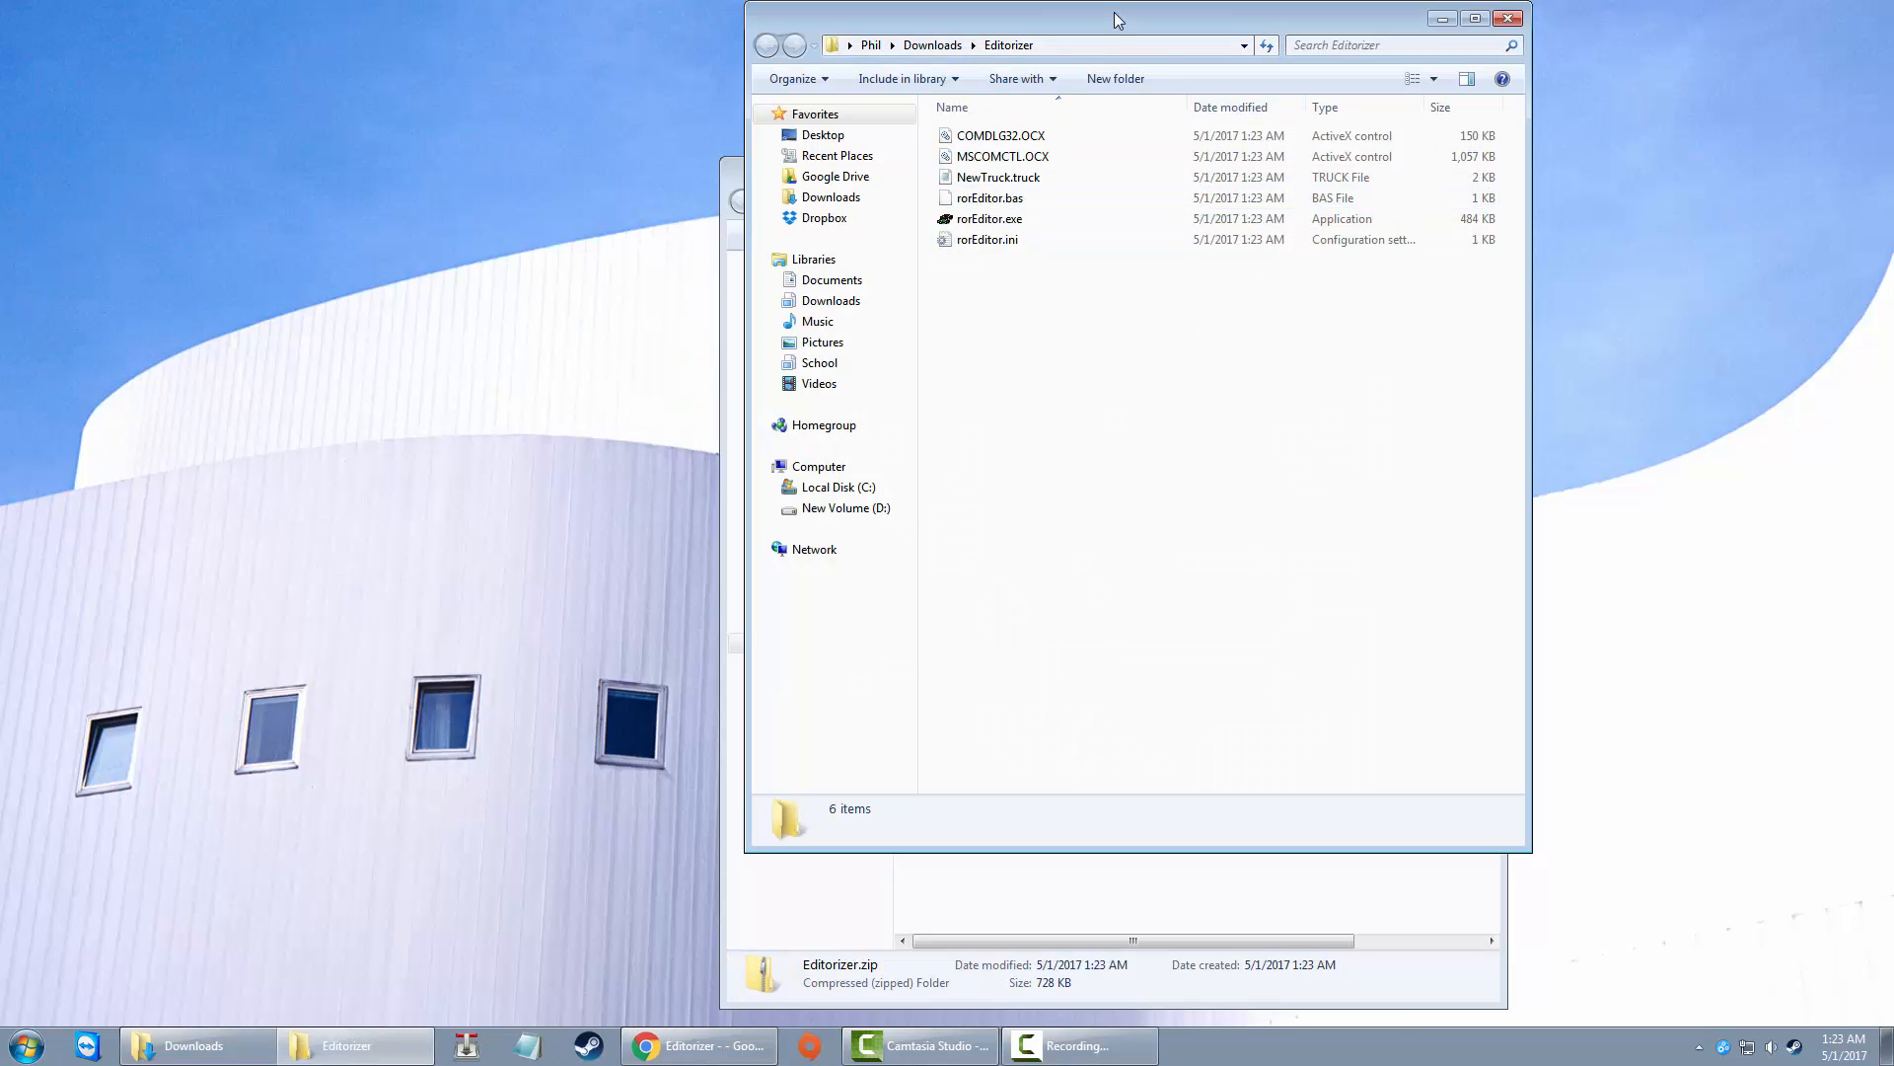
drag(1115, 12, 404, 287)
click(1347, 384)
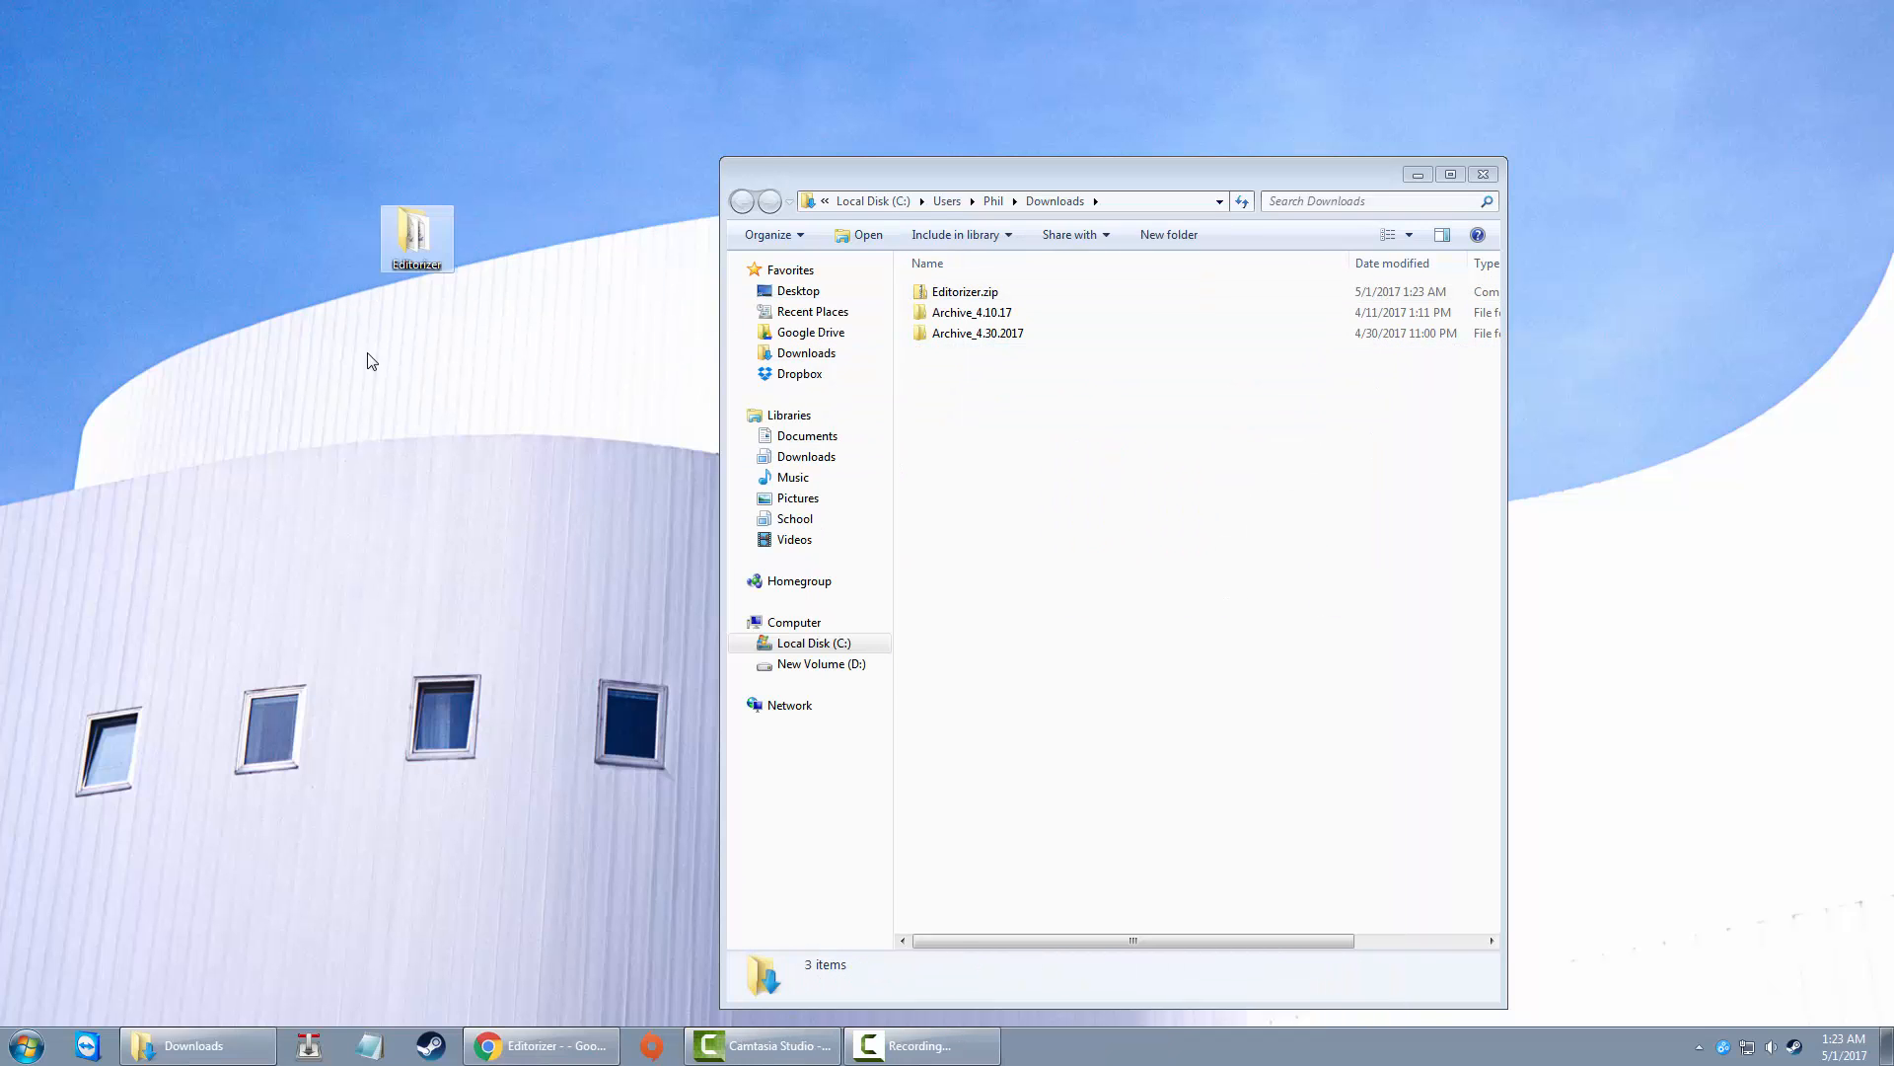
click(1483, 174)
double_click(436, 221)
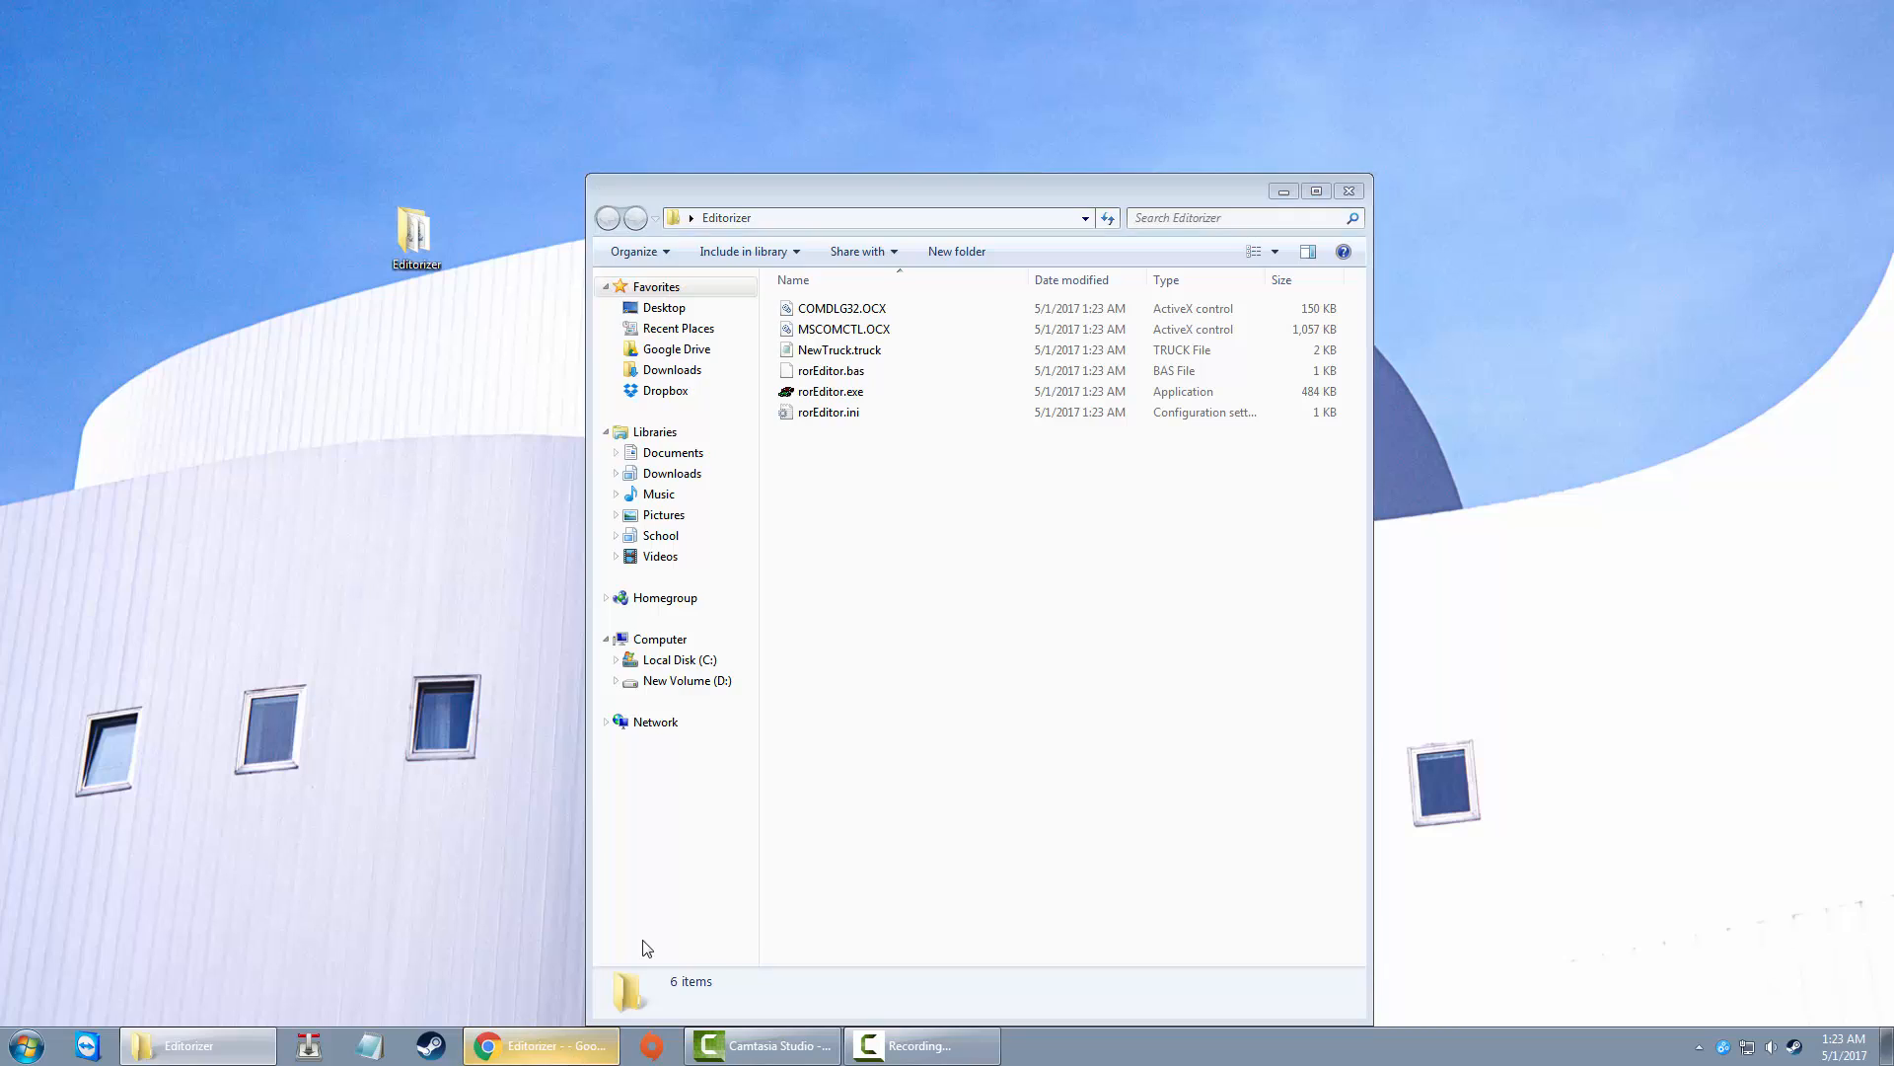
Step: Review the Editorizer page's troubleshooting instructions for registering comdlg32.ocx and mscomctl.ocx on 32-bit and 64-bit Windows
click(546, 1045)
scroll(444, 414, down, 6)
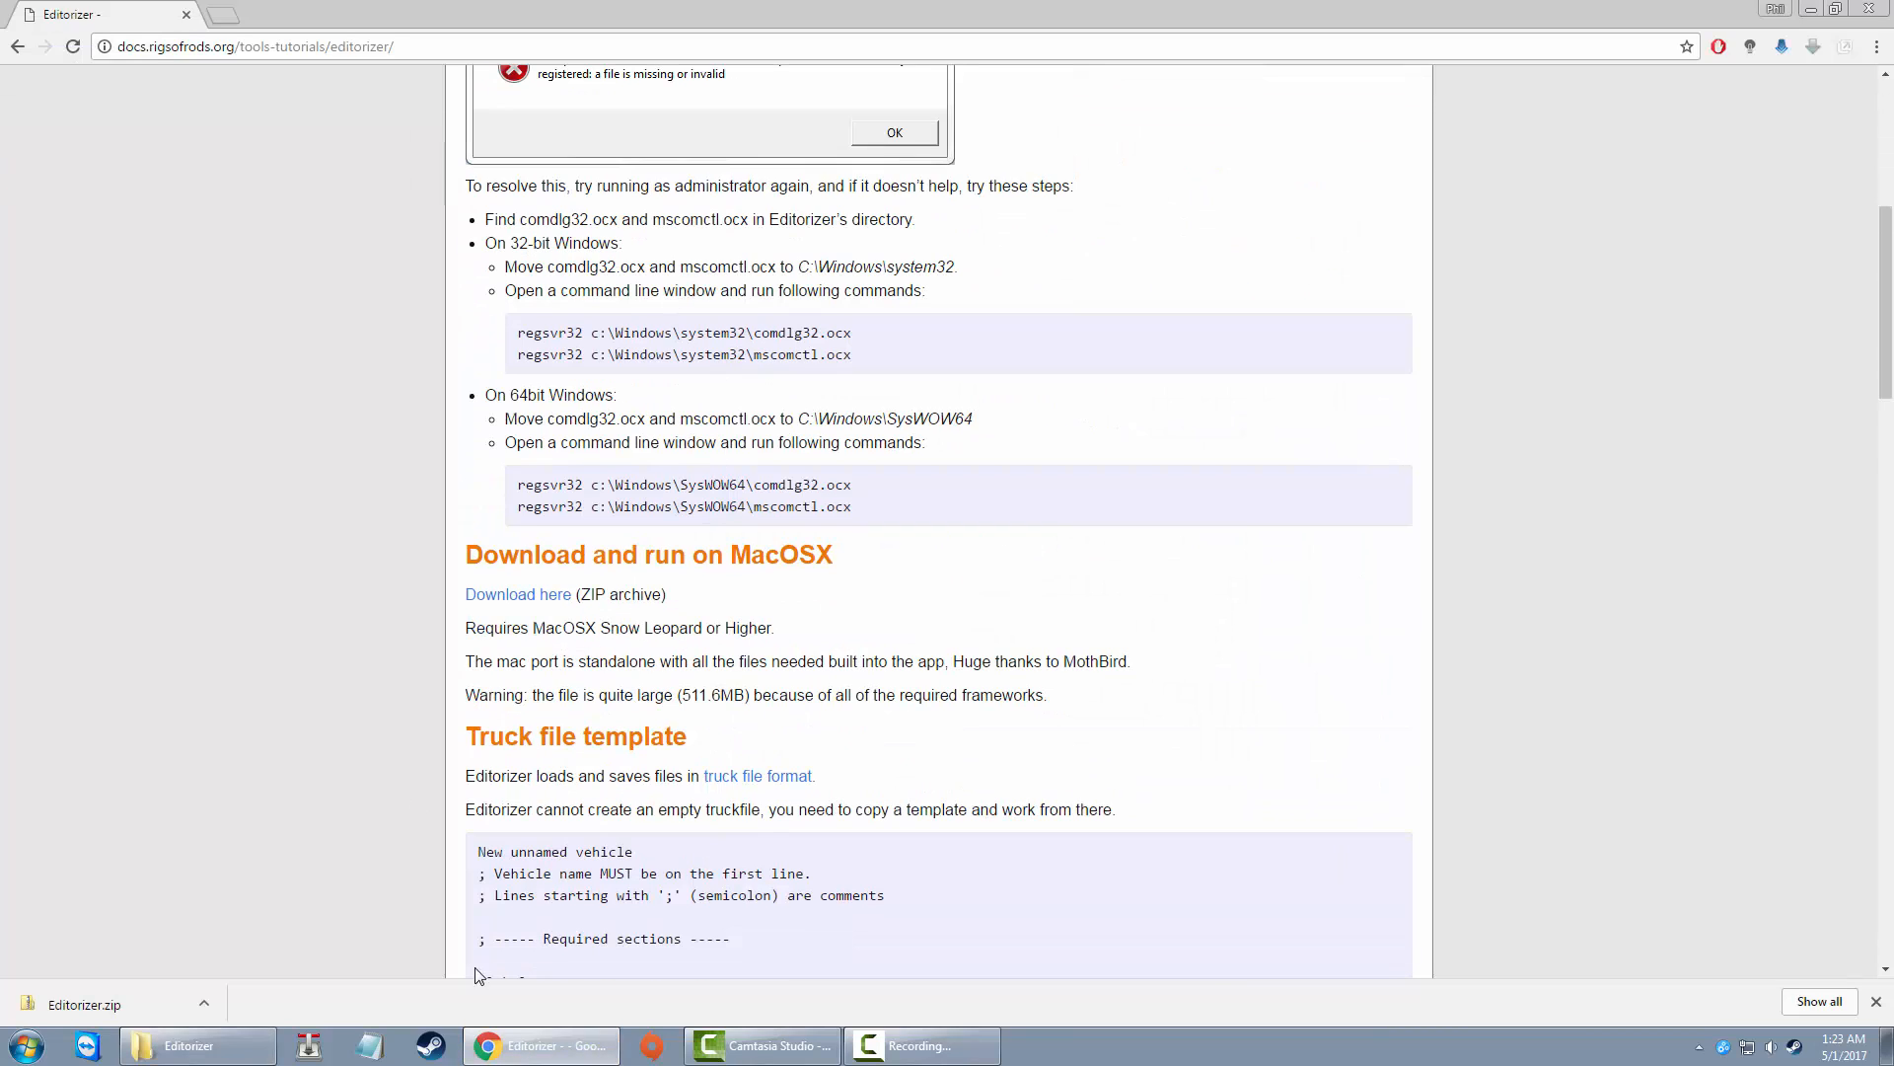
click(551, 1031)
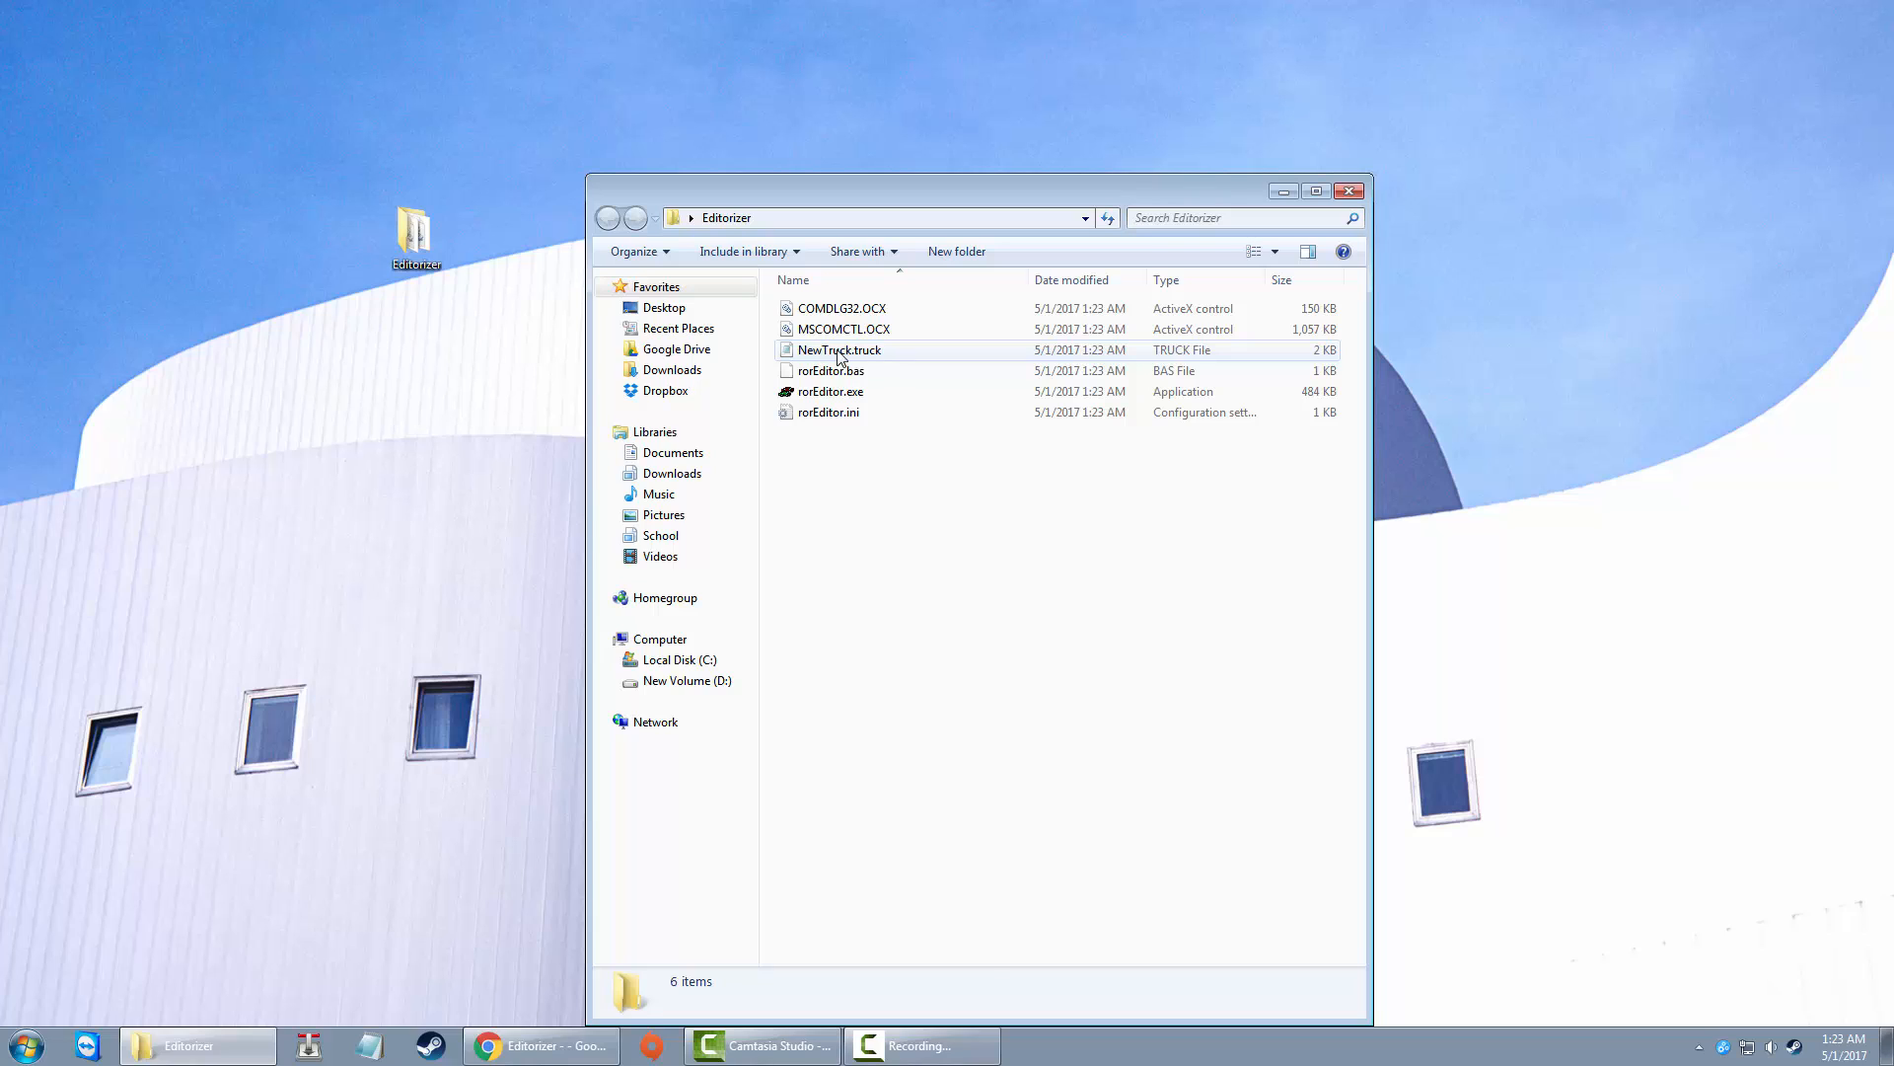
Step: Copy the NewTruck.truck template from the Editorizer folder onto the desktop
click(838, 357)
right_click(836, 359)
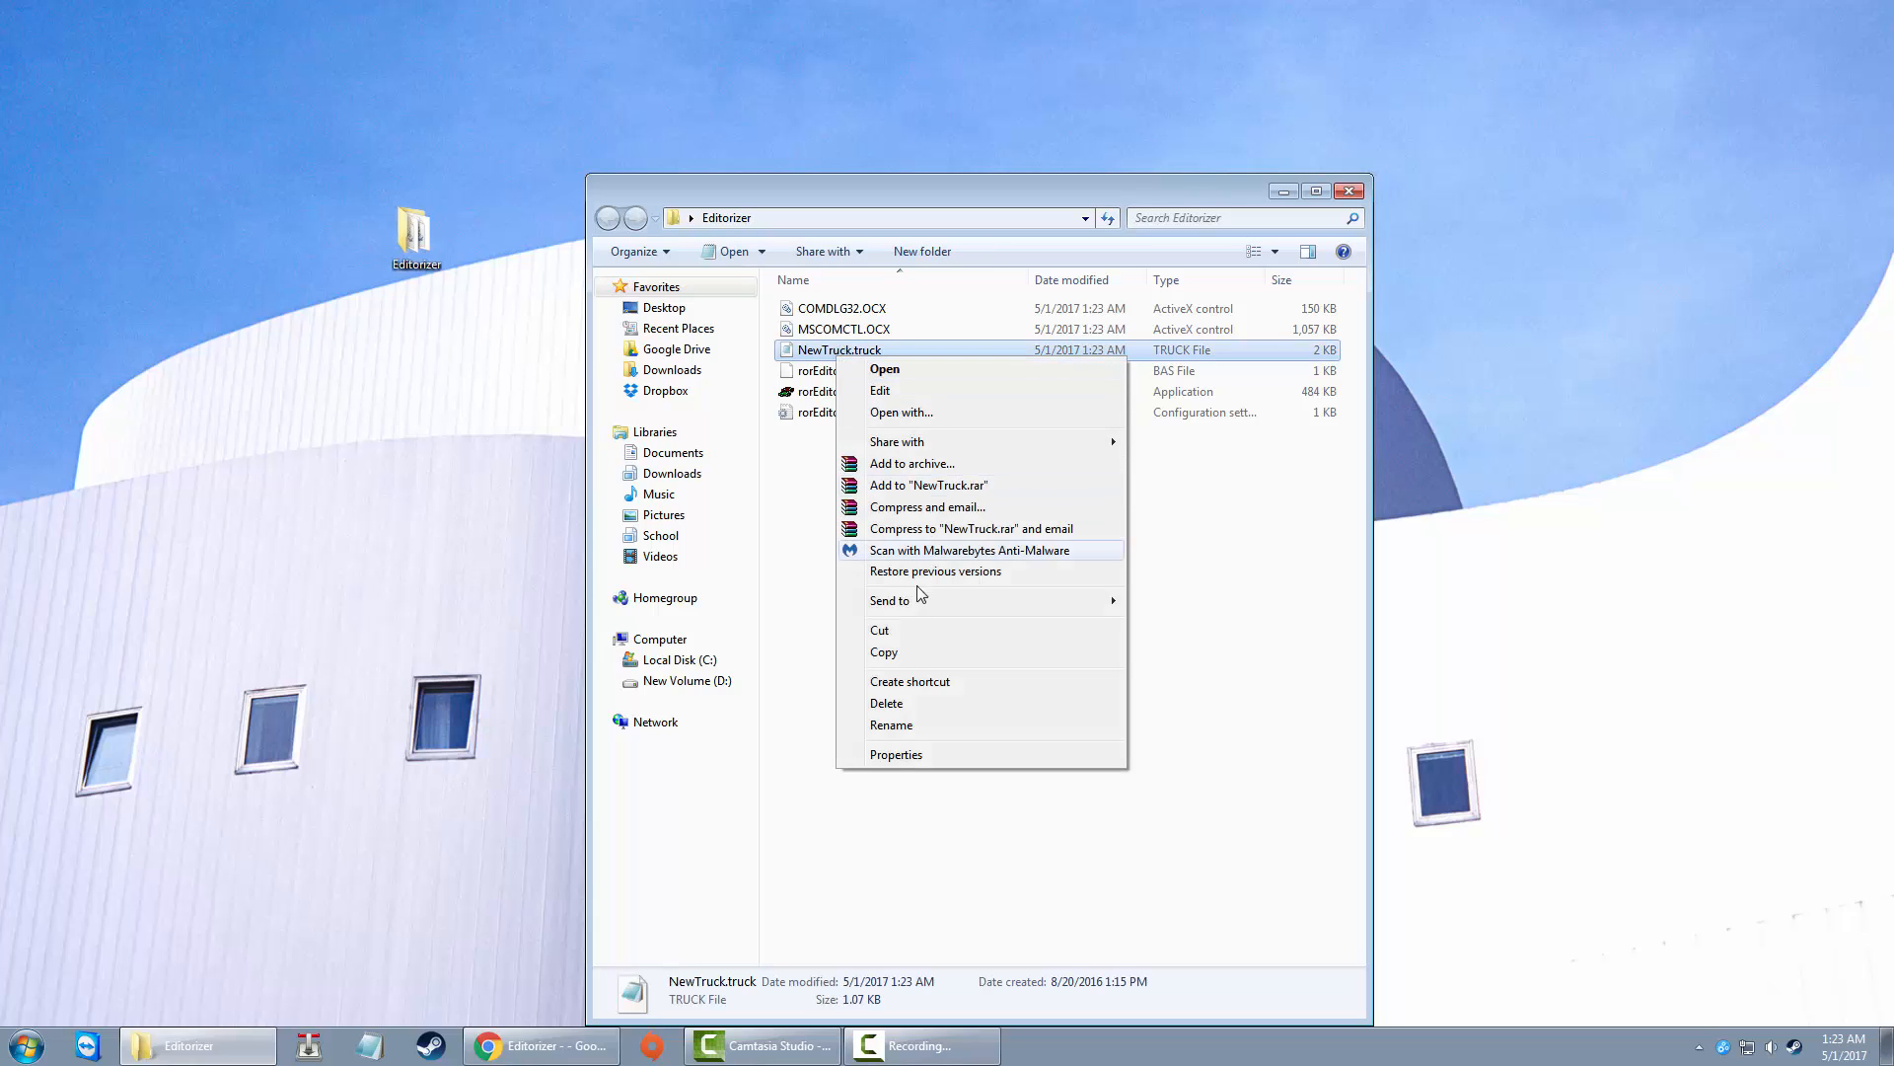
click(888, 649)
right_click(469, 414)
click(514, 525)
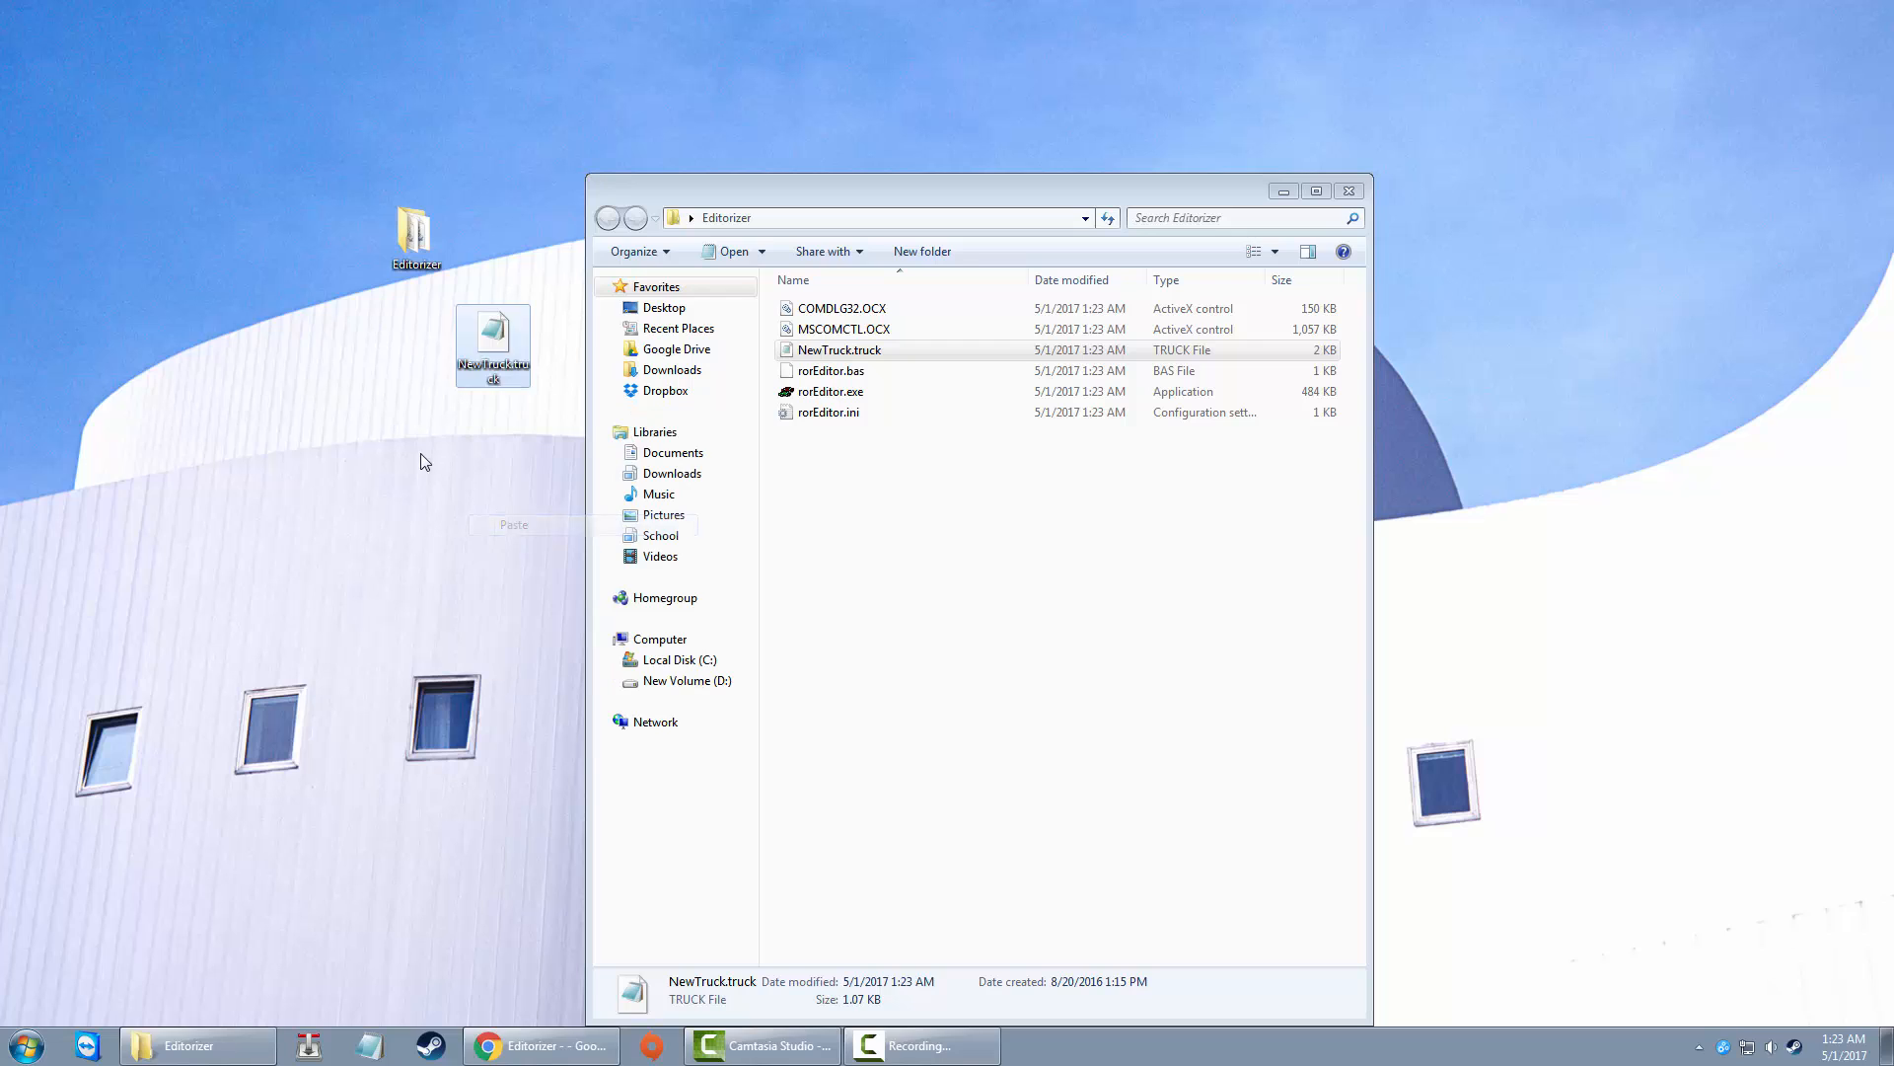
Step: Create a desktop shortcut for rorEditor.exe and place it beside the Editorizer folder, above the truck file
click(843, 396)
right_click(844, 396)
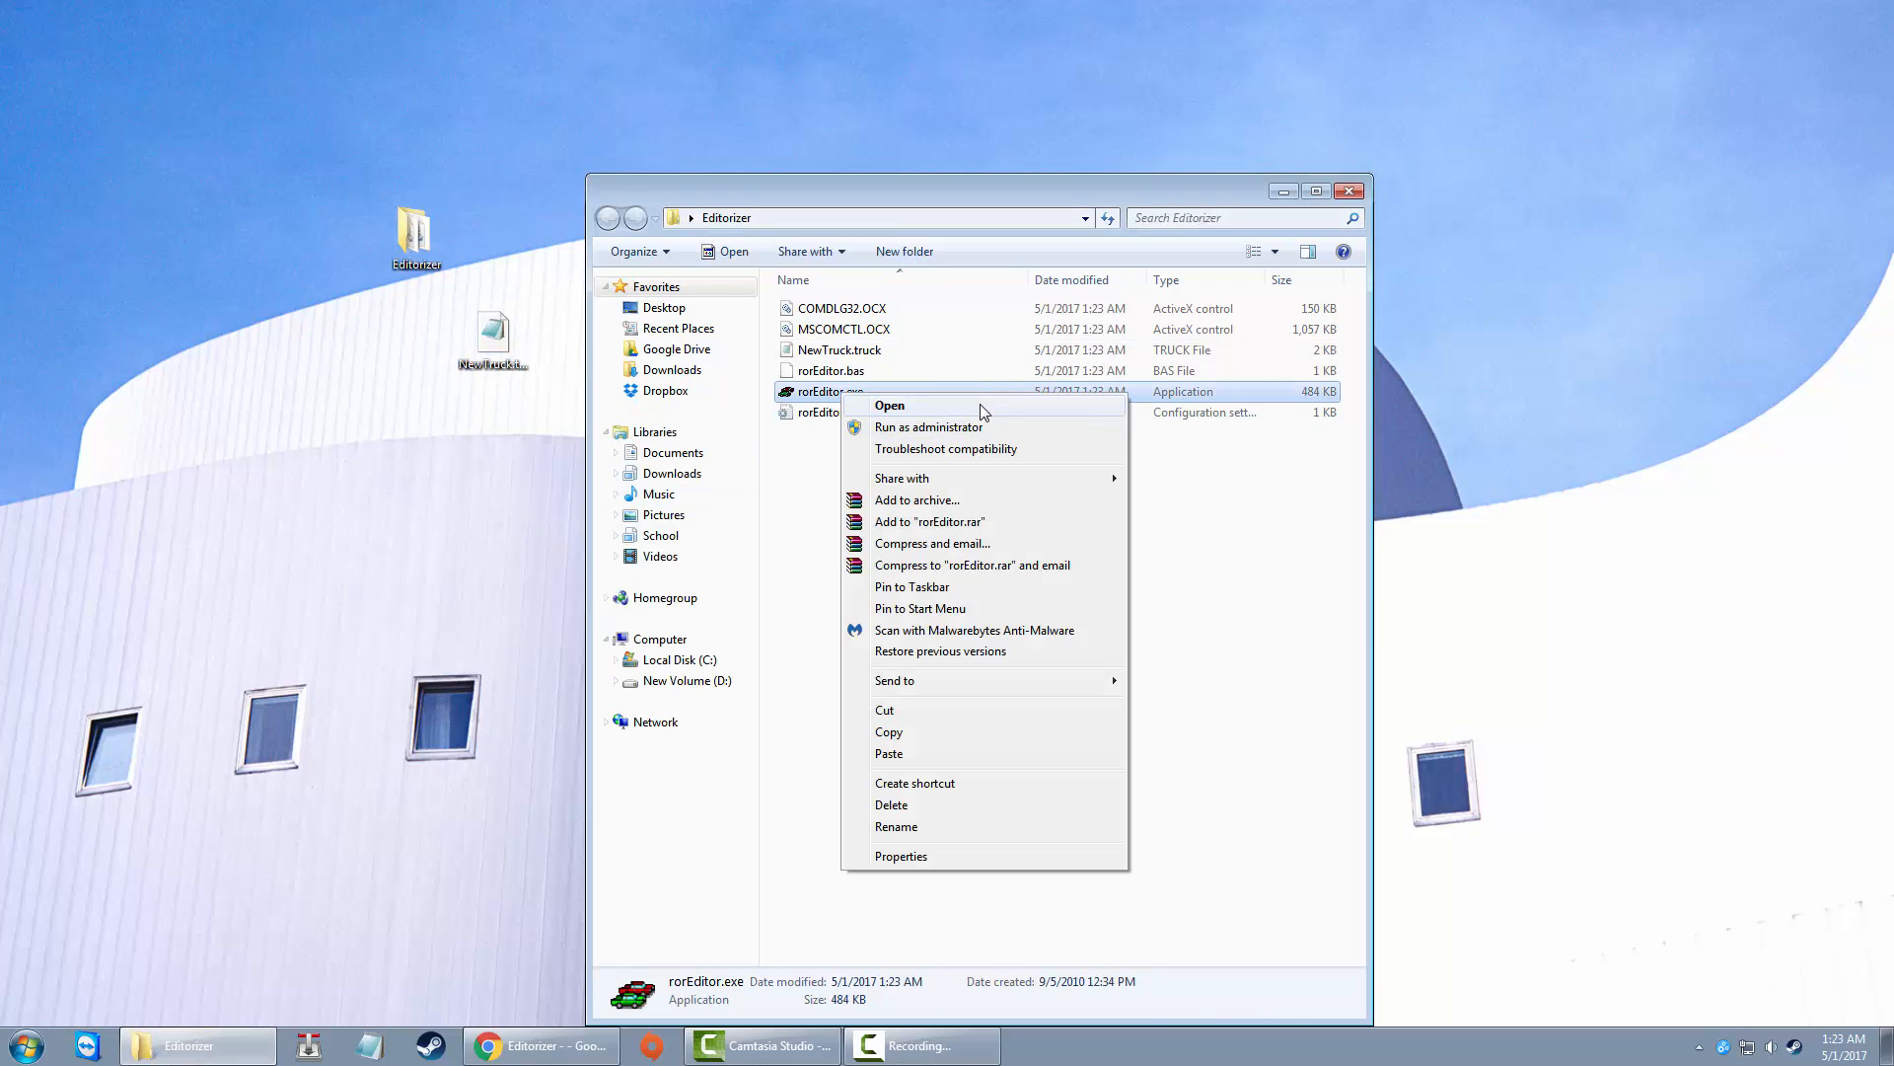
mouse_move(1002, 685)
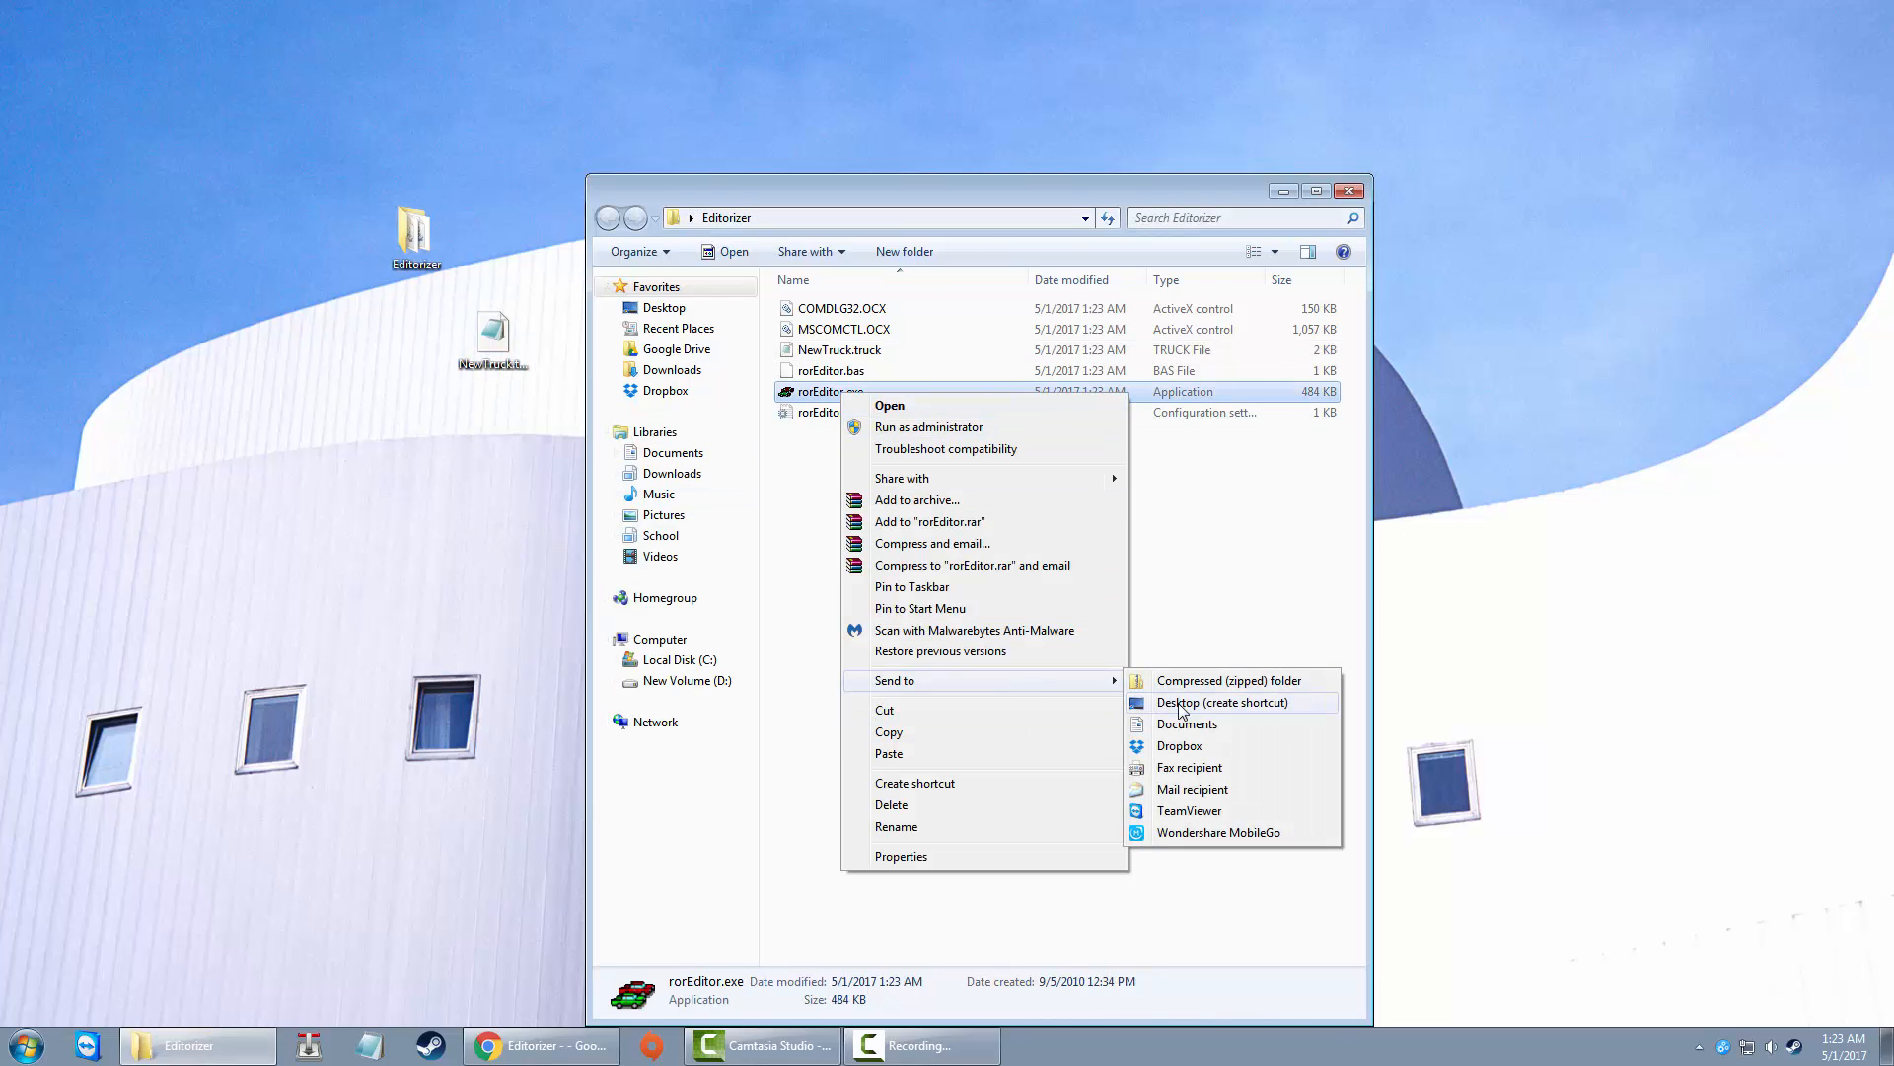
click(1222, 701)
click(1348, 197)
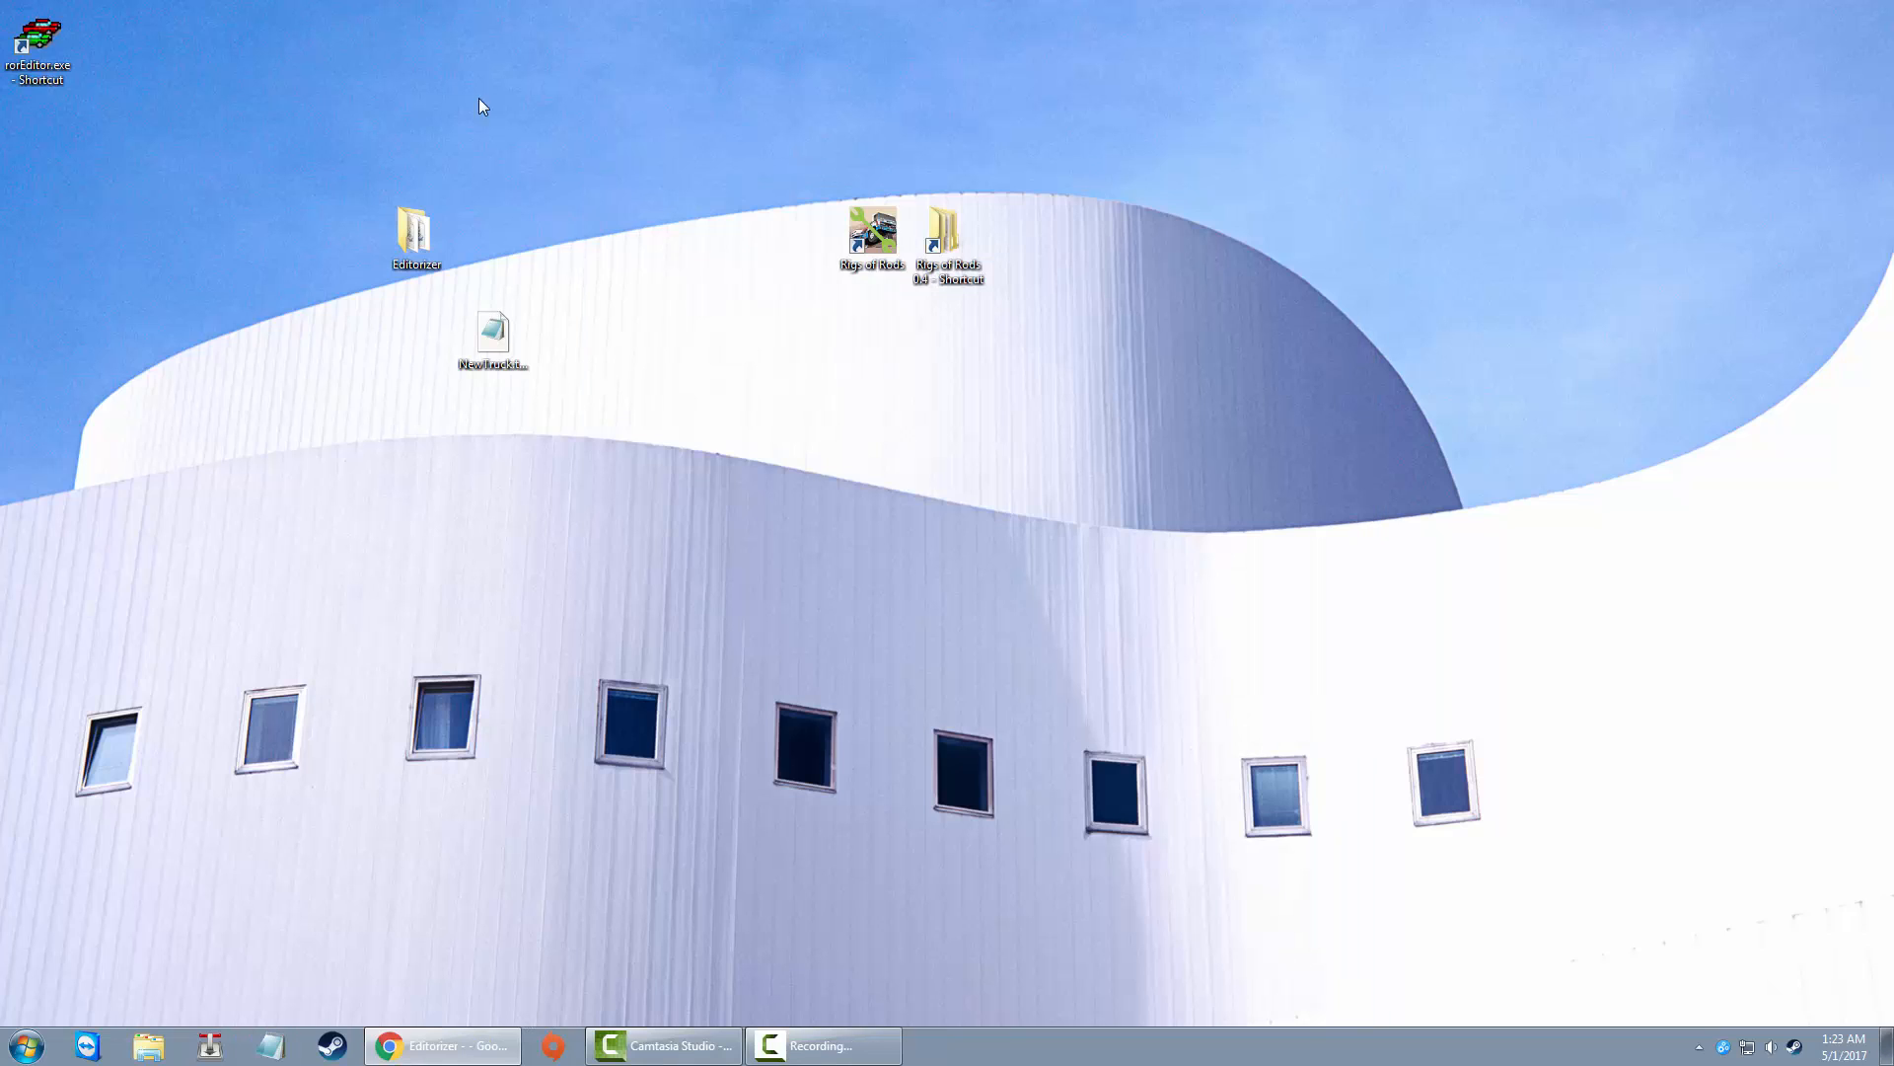
drag(36, 41, 496, 237)
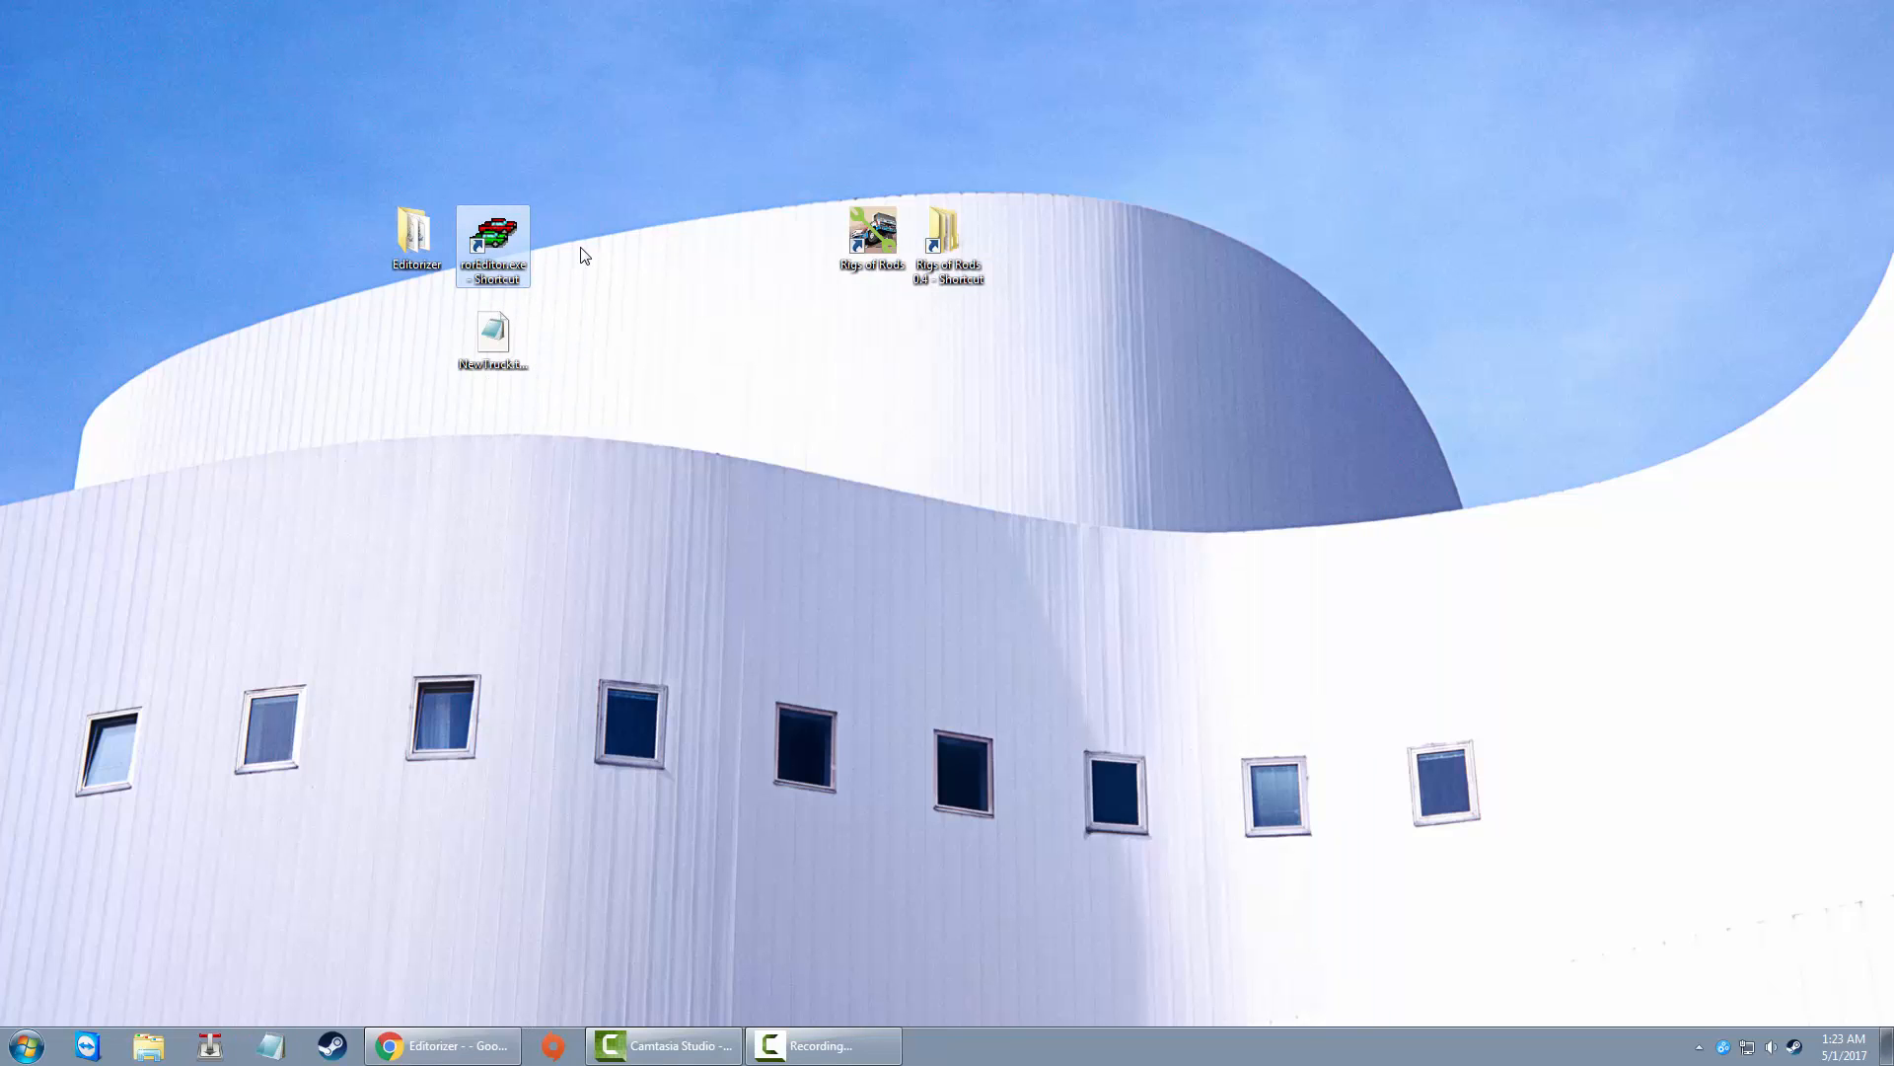
Step: Rename the desktop copy of the truck template to MyCrapBox.truck
click(507, 345)
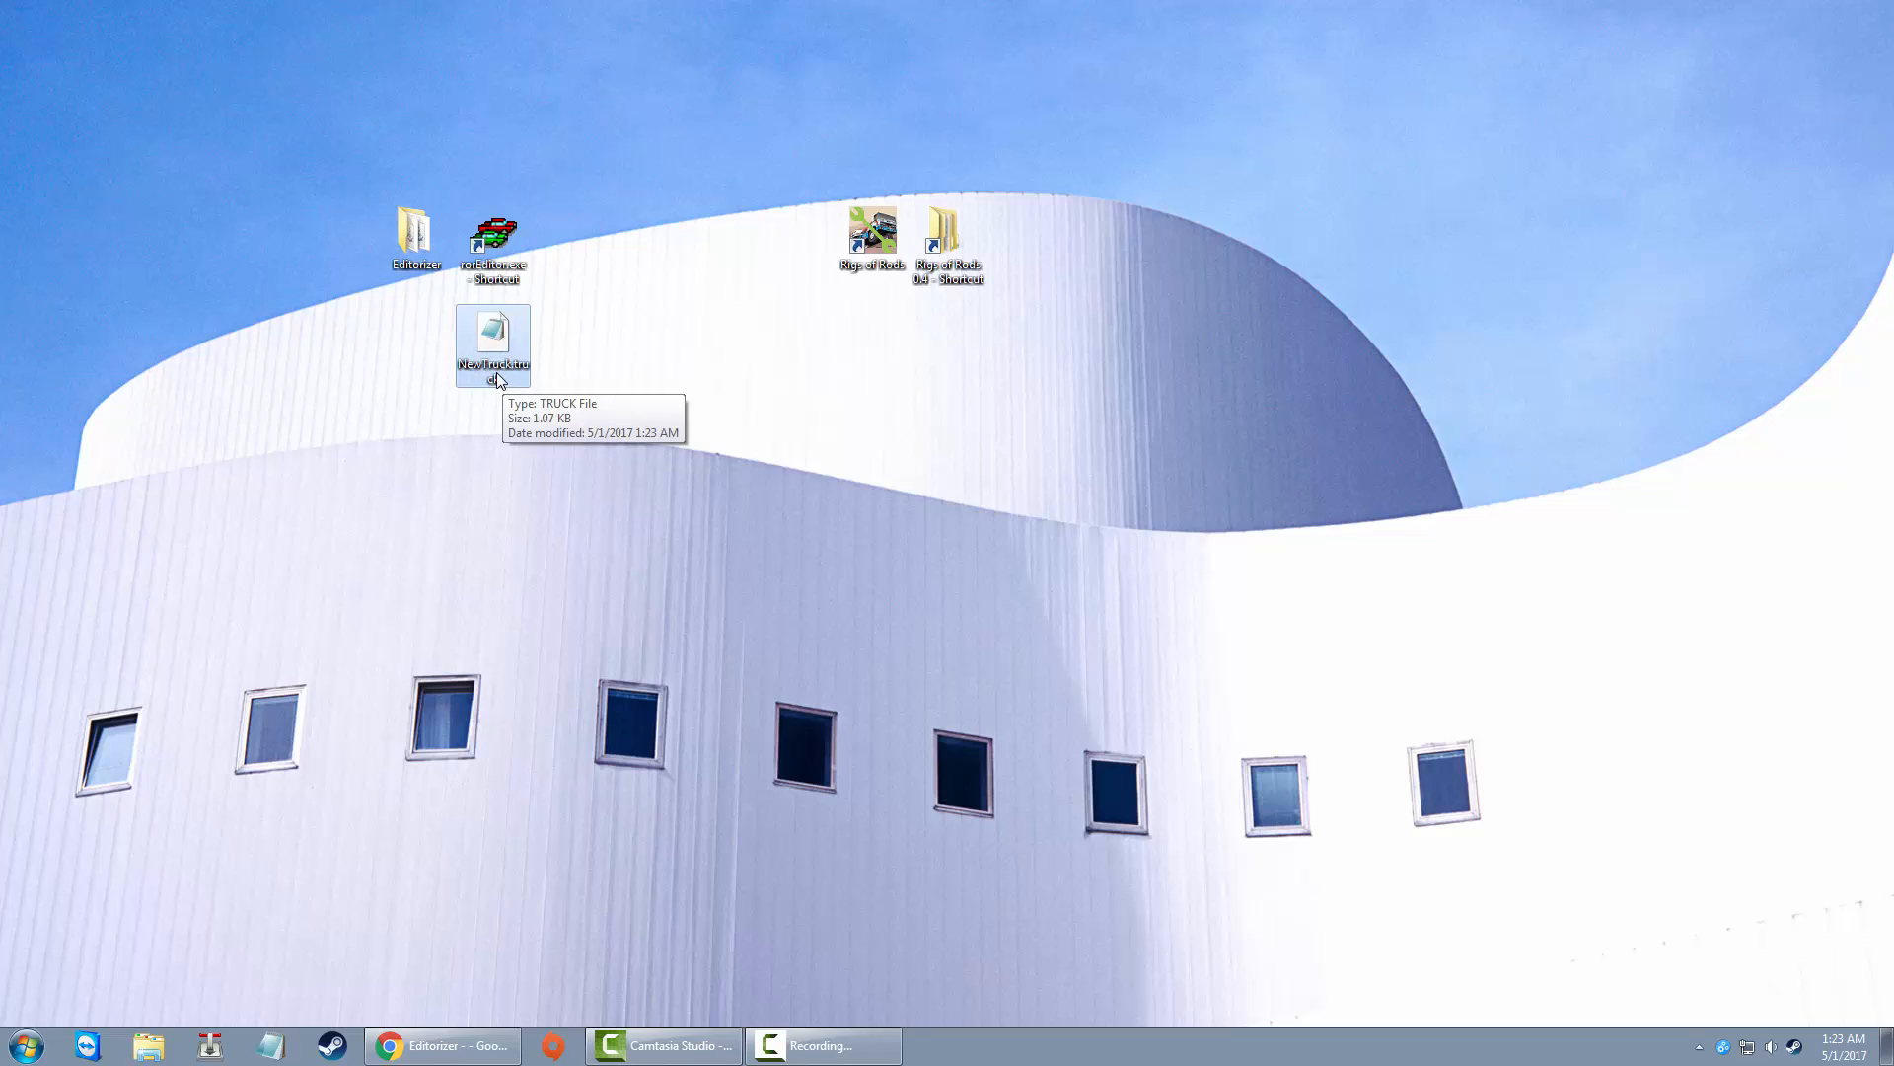
click(495, 372)
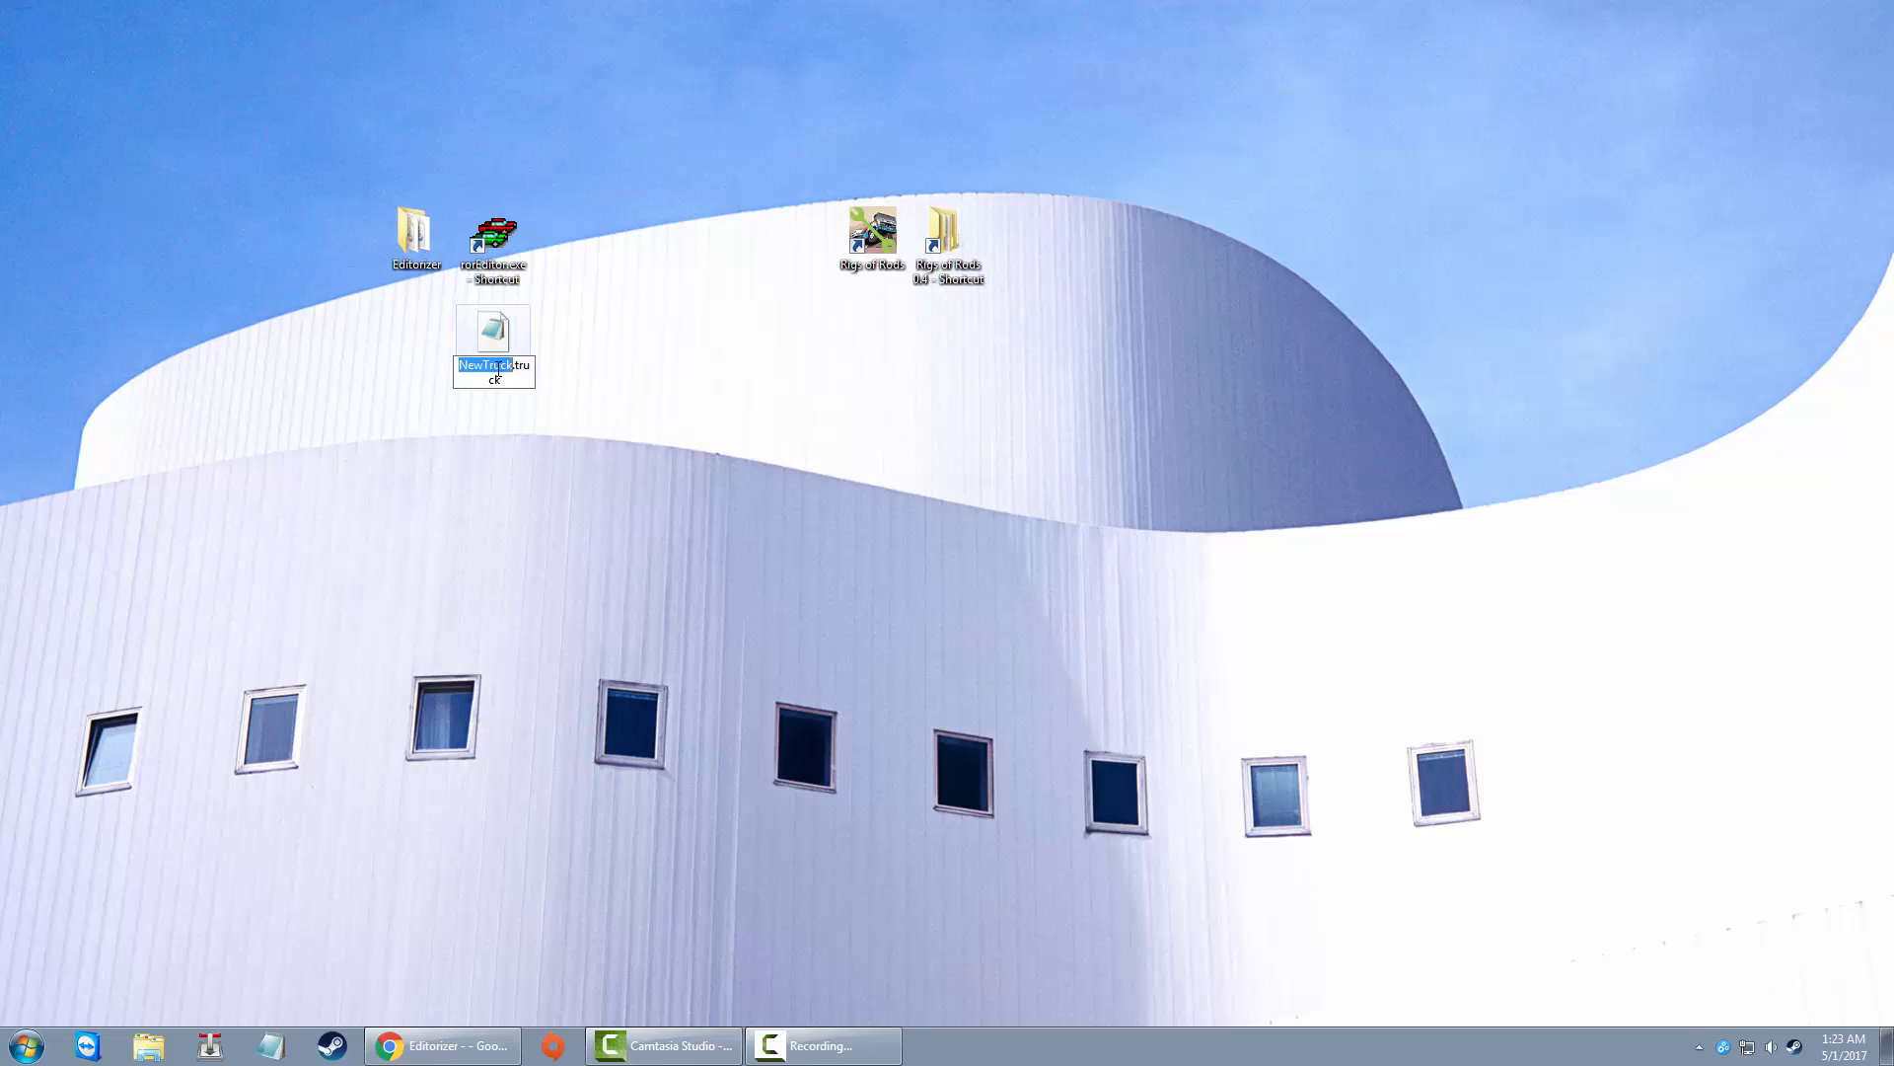
text(MyCrapBox)
click(464, 422)
Step: Open MyCrapBox.truck in Notepad, set its title line to "My Crap Box", and replace the chassis author placeholder with the author's name
double_click(493, 330)
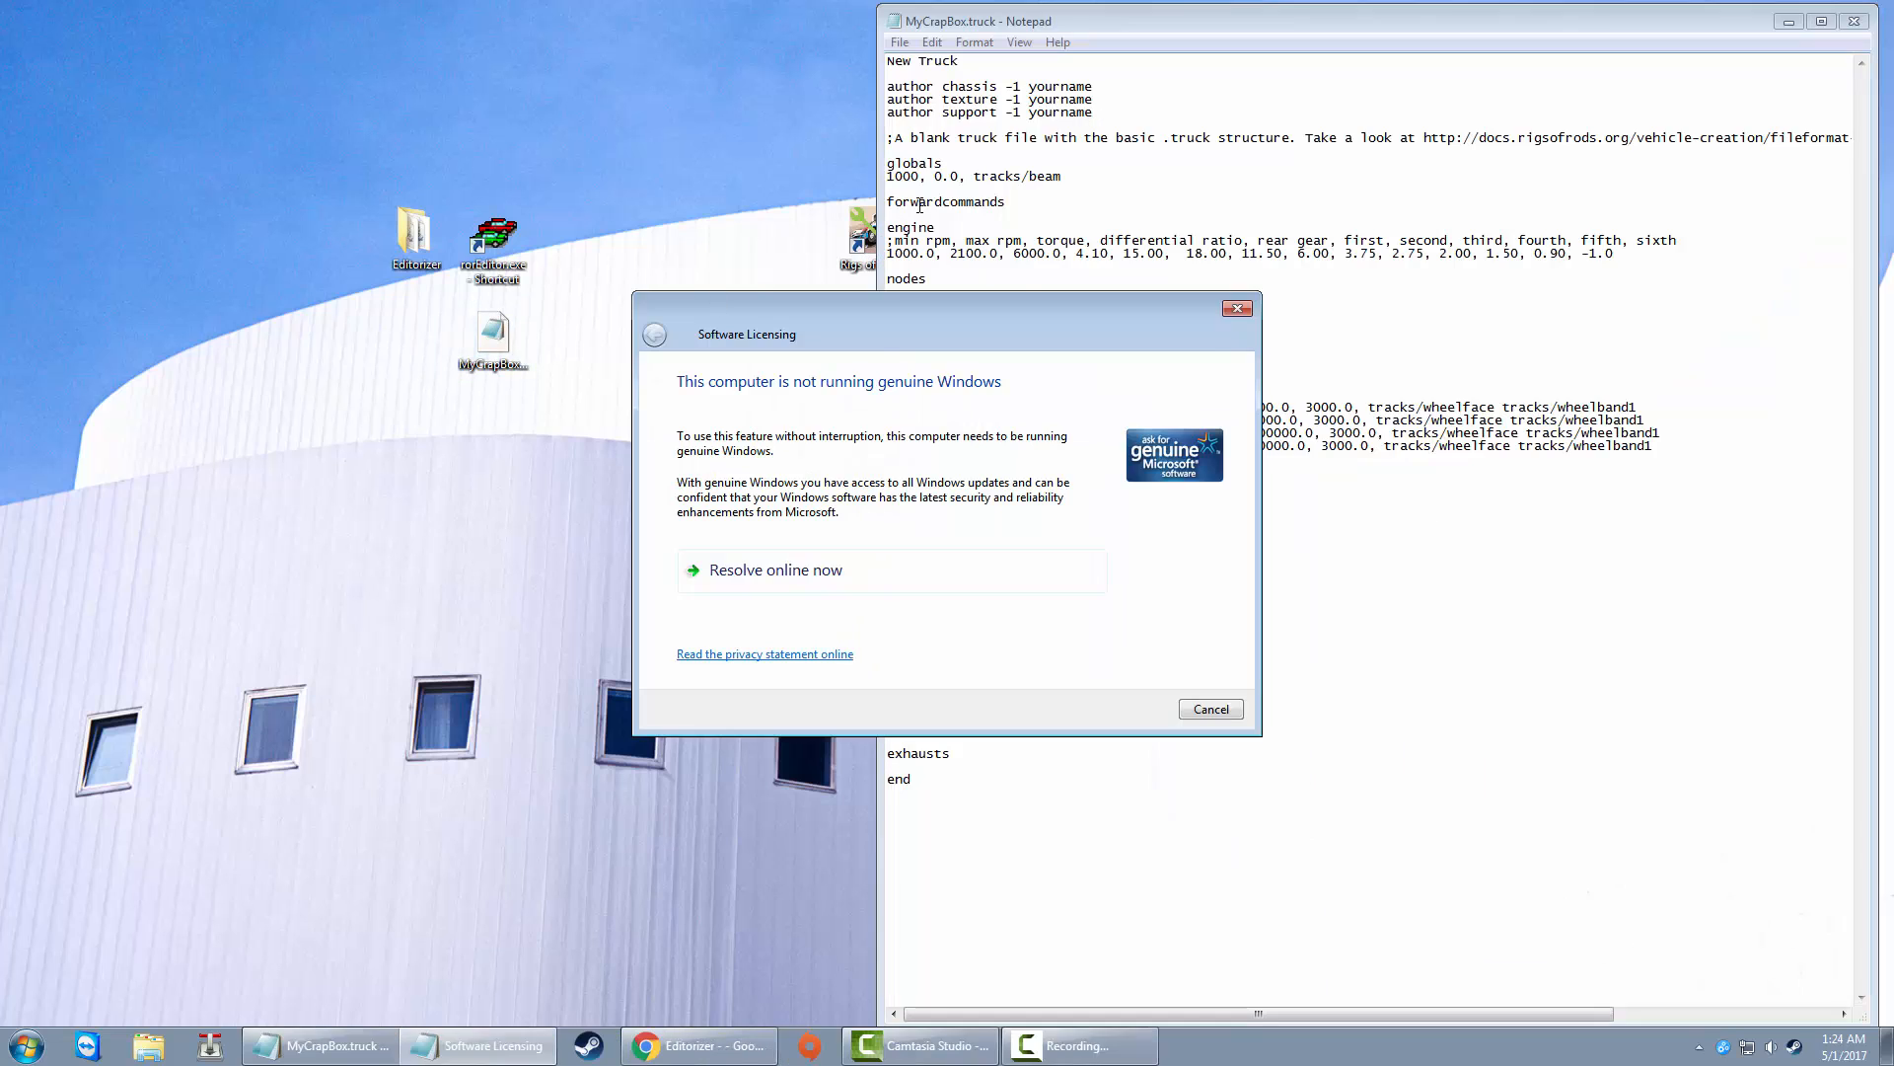
click(1237, 310)
drag(959, 62, 829, 62)
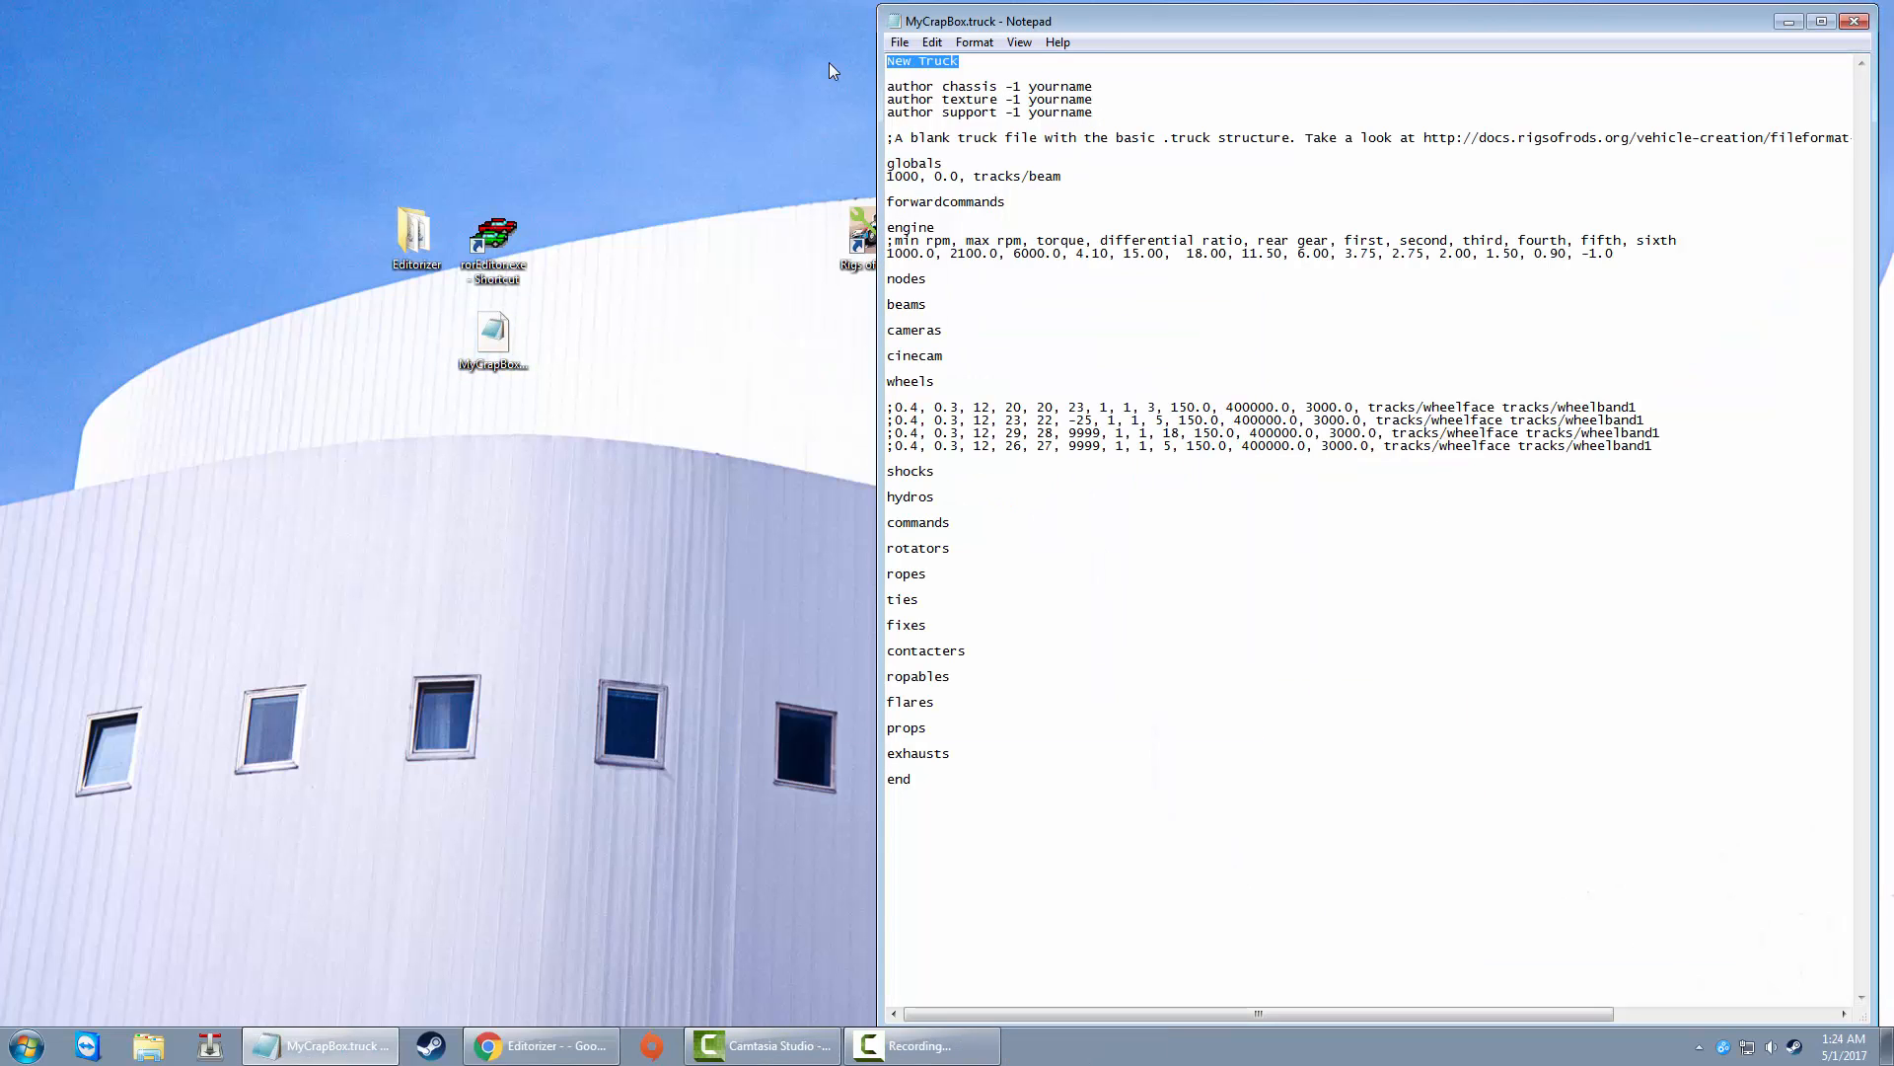
text(My Crap Box)
key(BackSpace)
key(BackSpace)
key(BackSpace)
key(BackSpace)
key(BackSpace)
key(BackSpace)
key(BackSpace)
key(BackSpace)
key(BackSpace)
key(BackSpace)
key(BackSpace)
key(BackSpace)
key(BackSpace)
key(BackSpace)
drag(1031, 89, 1107, 88)
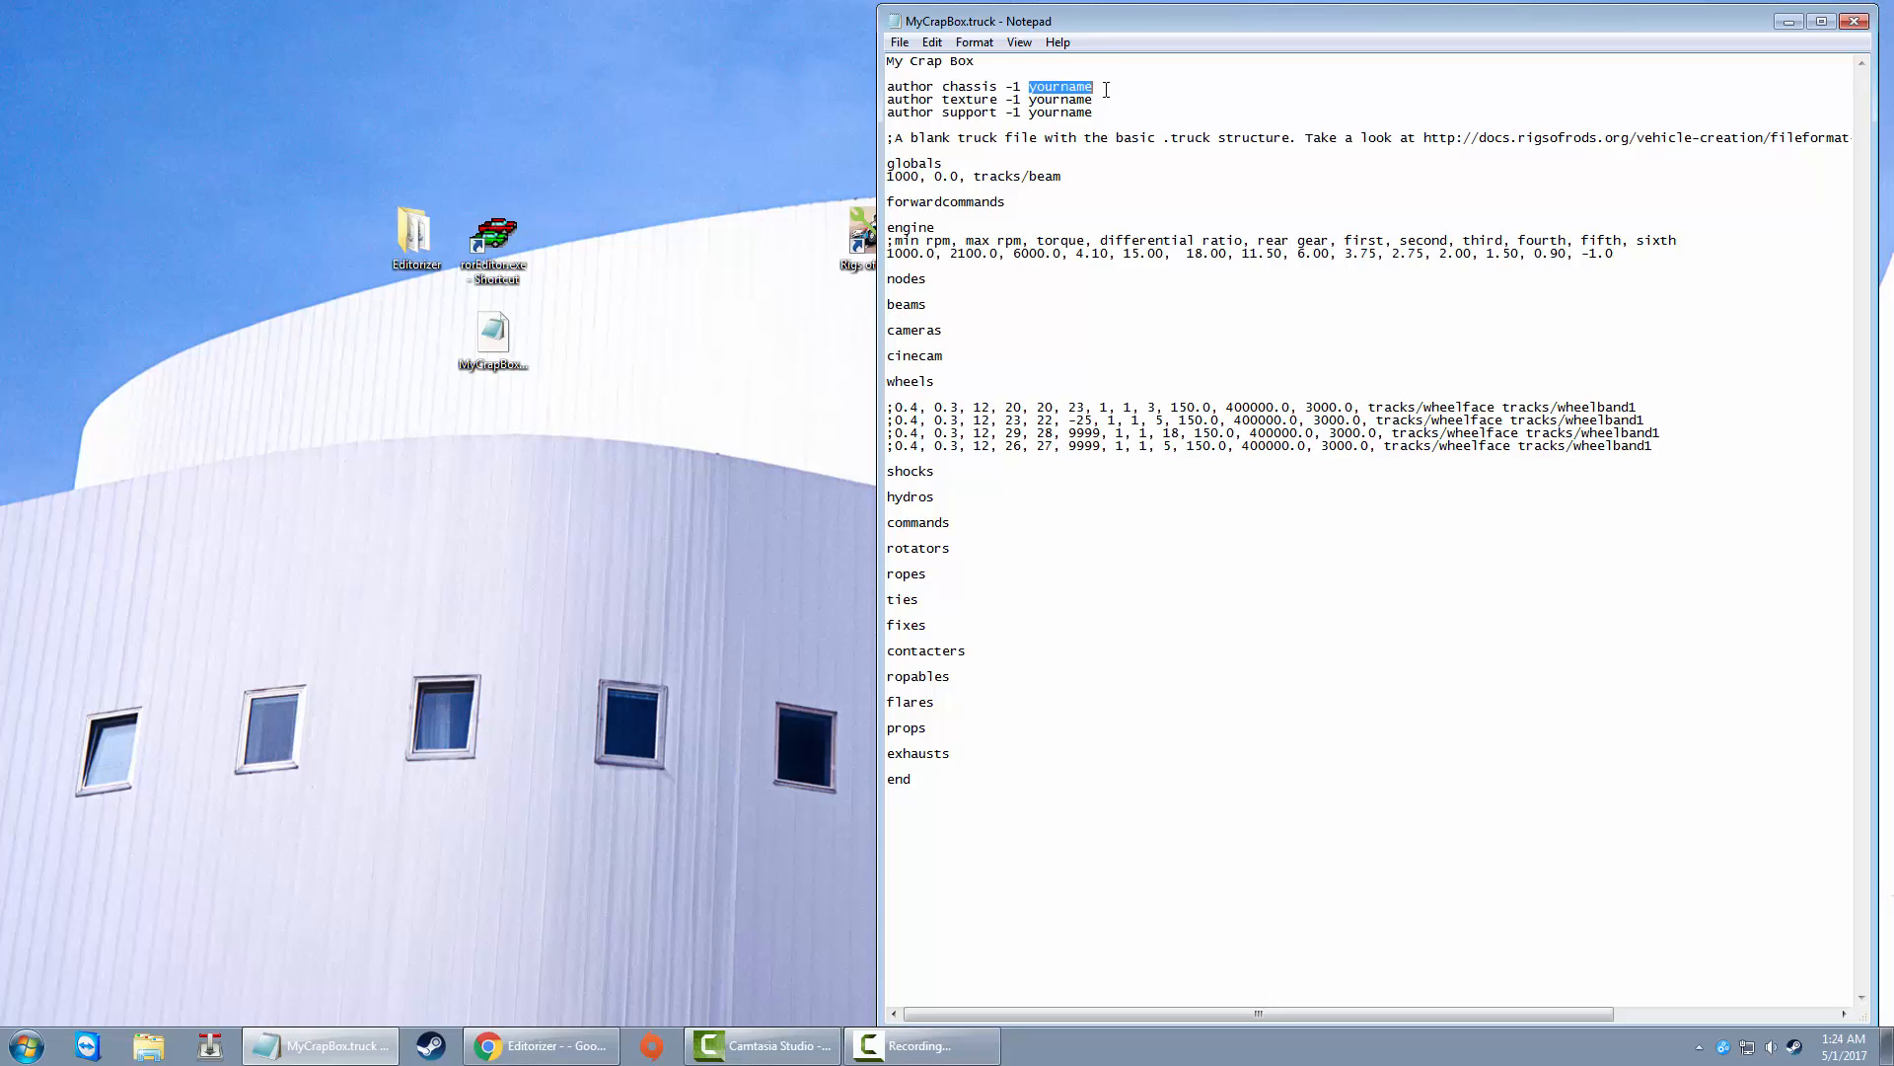
key(BackSpace)
Step: Examine the required Title, Globals and Nodes sections in the Truck file format documentation and compare them with the truck file
click(541, 1045)
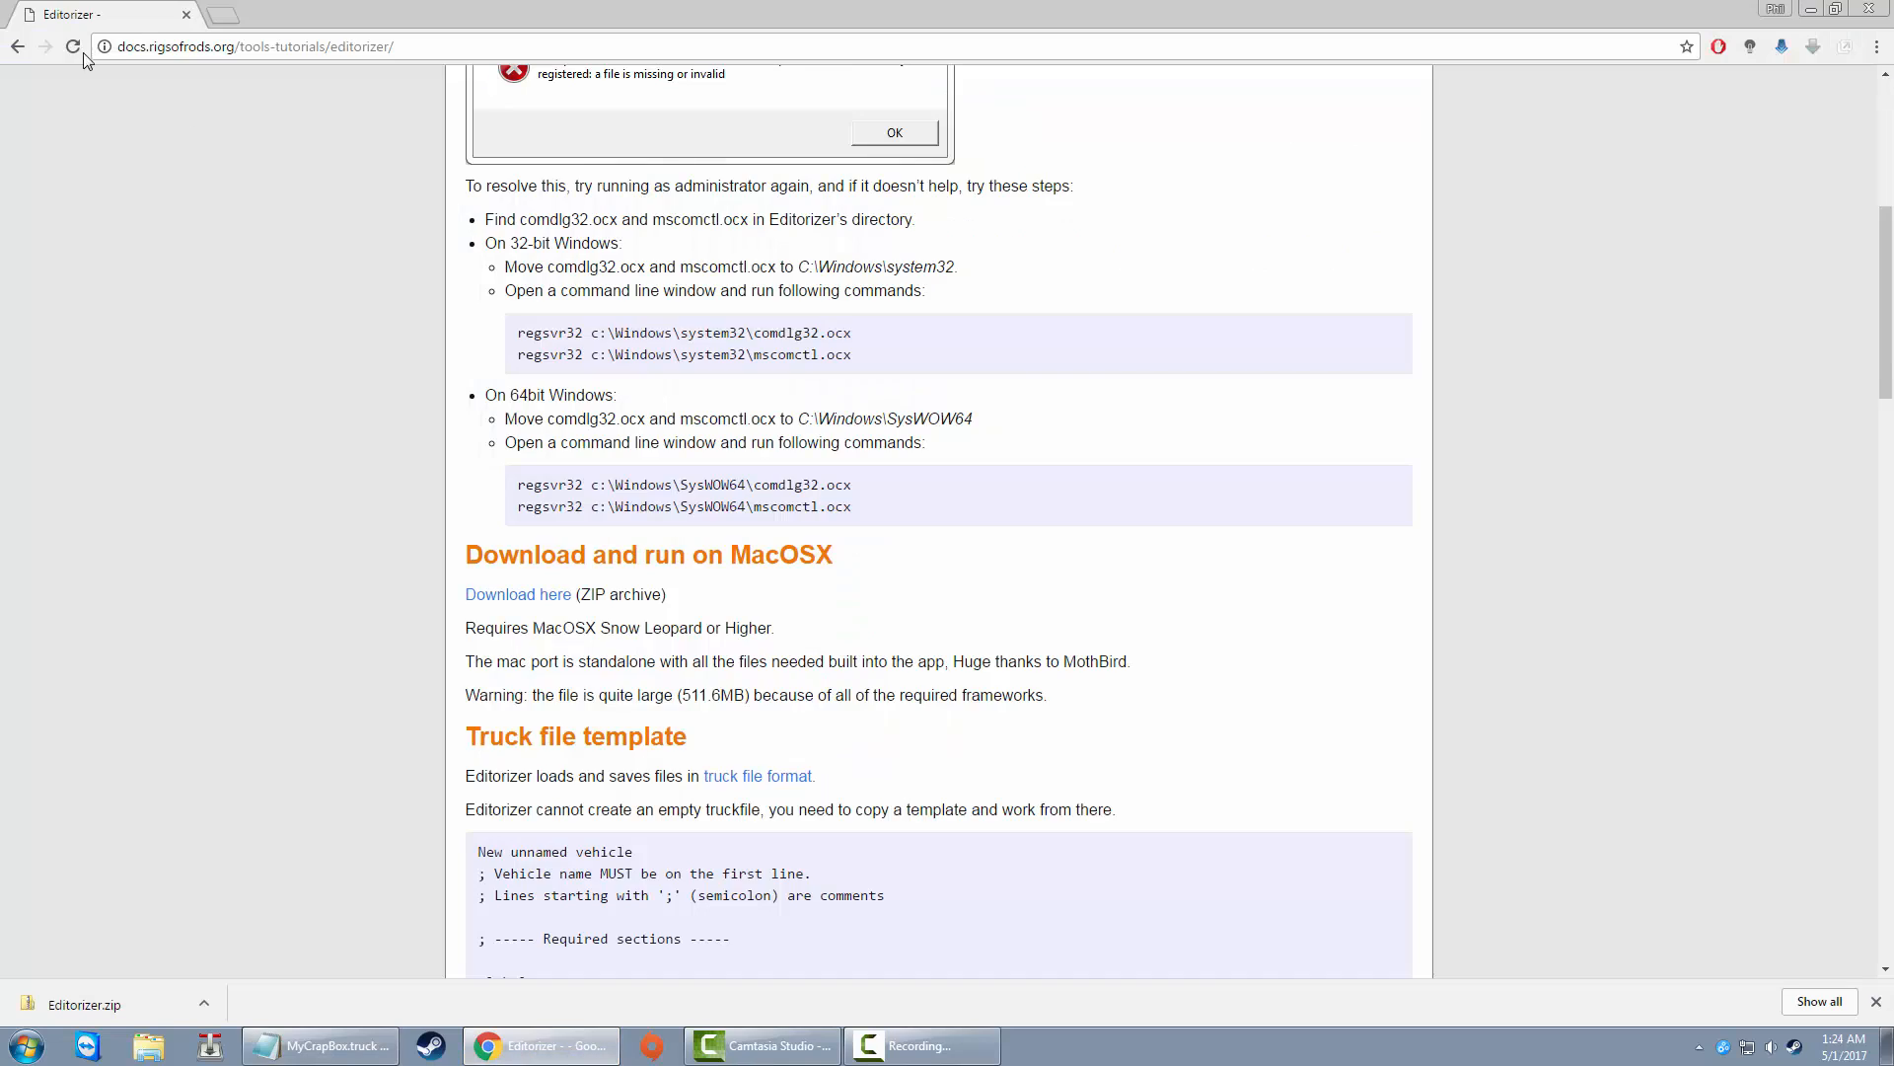
click(18, 46)
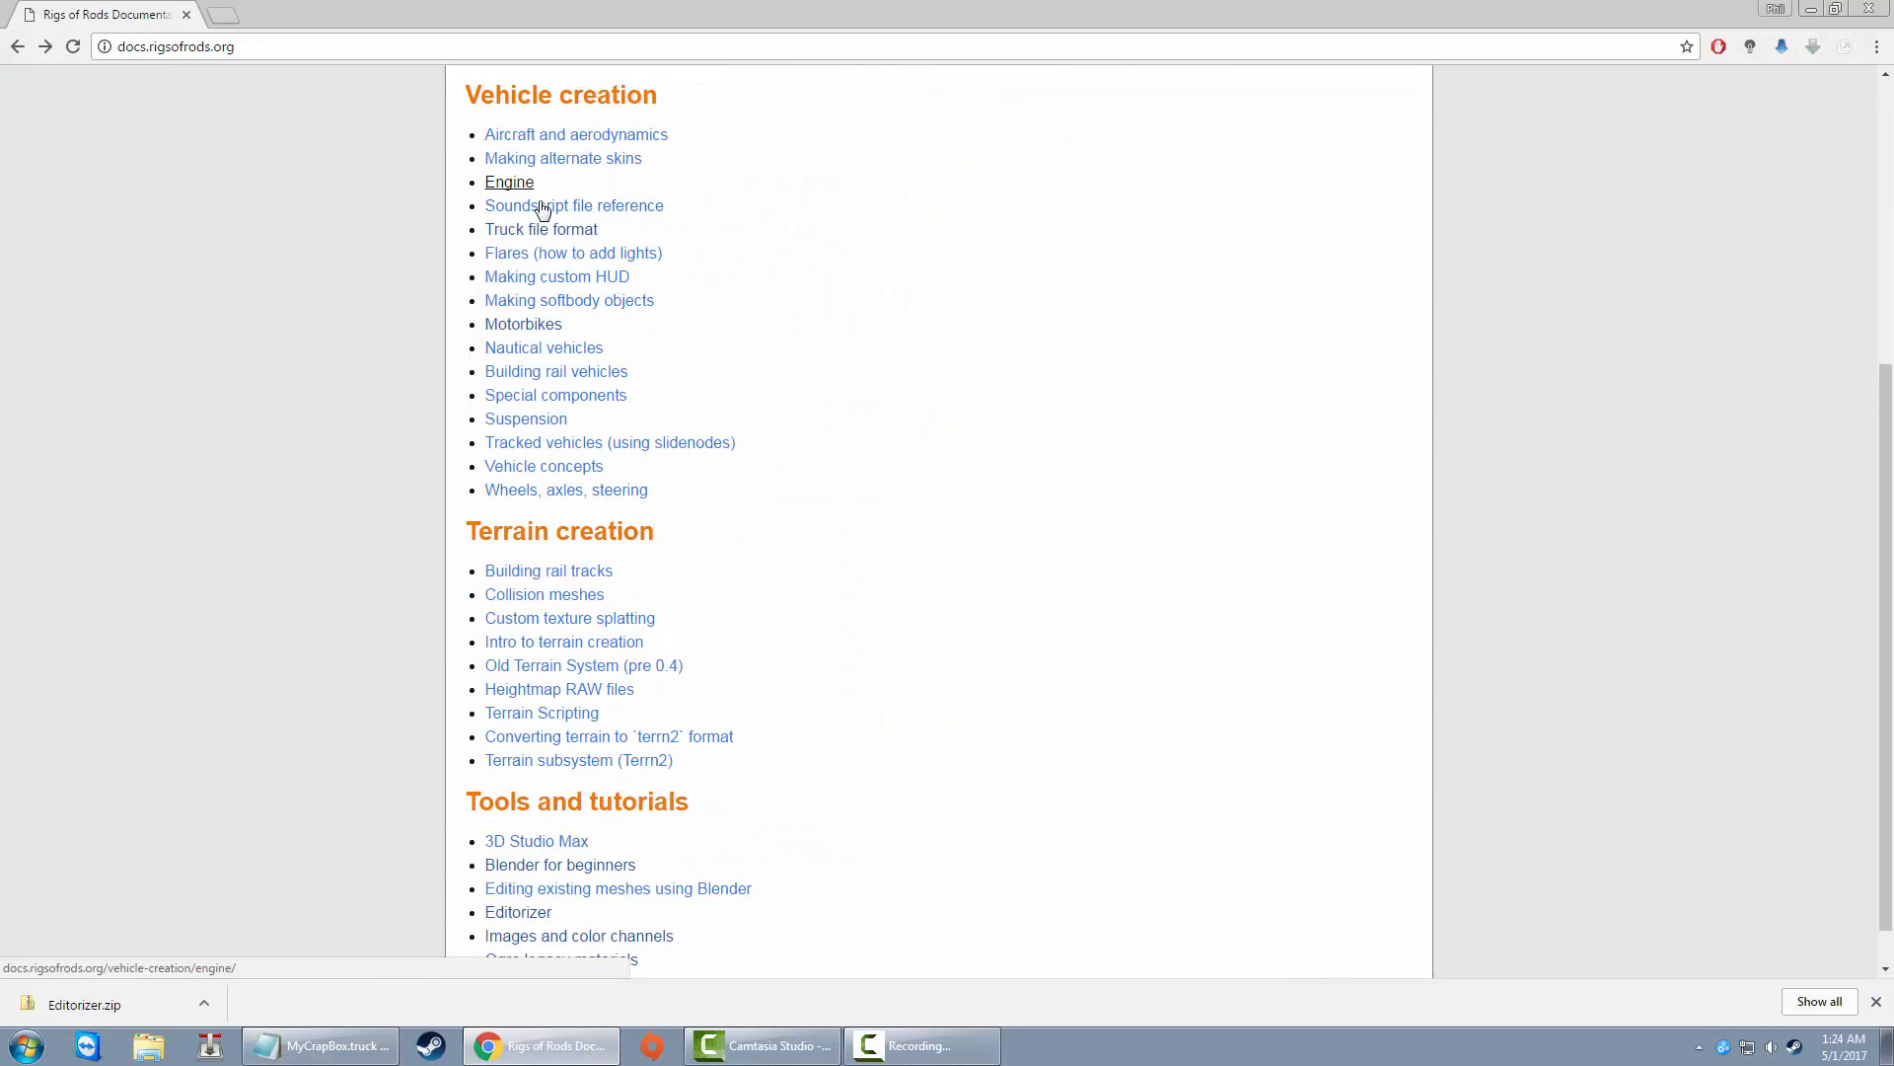
click(548, 233)
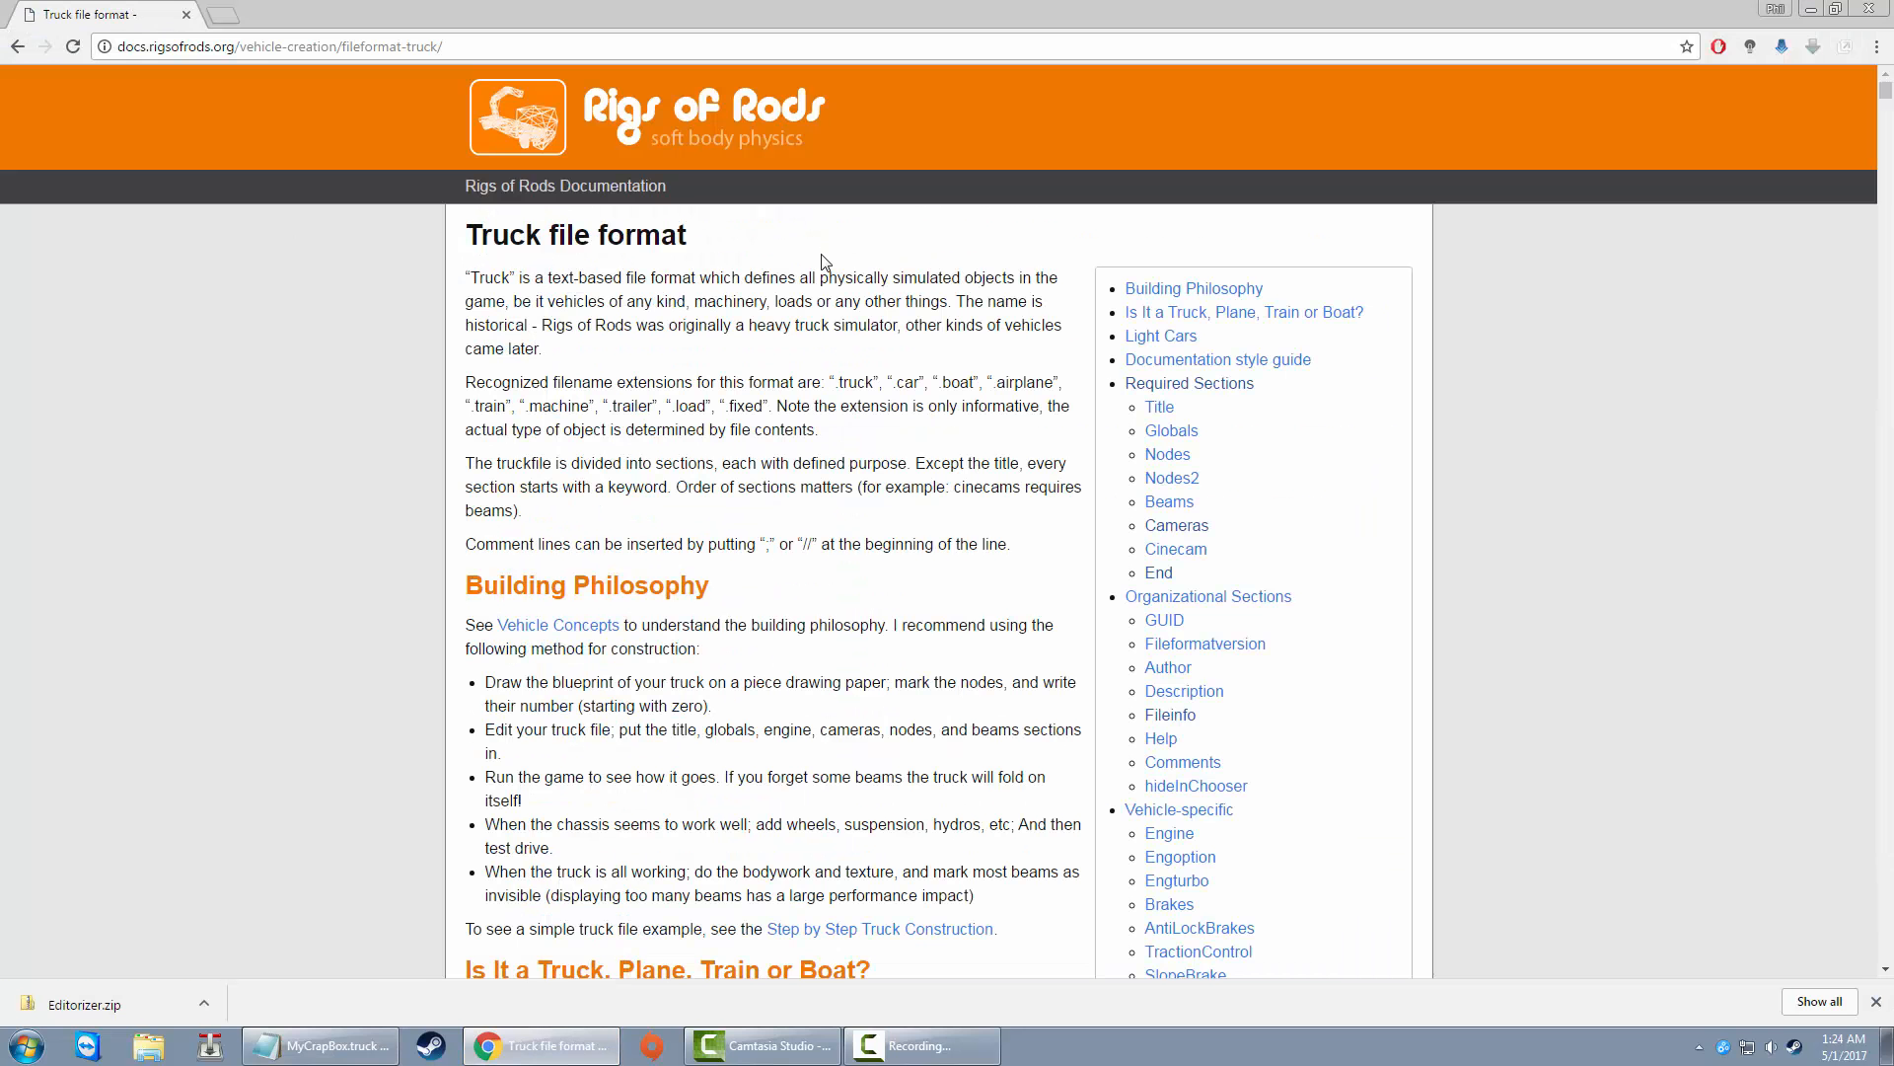
click(1189, 382)
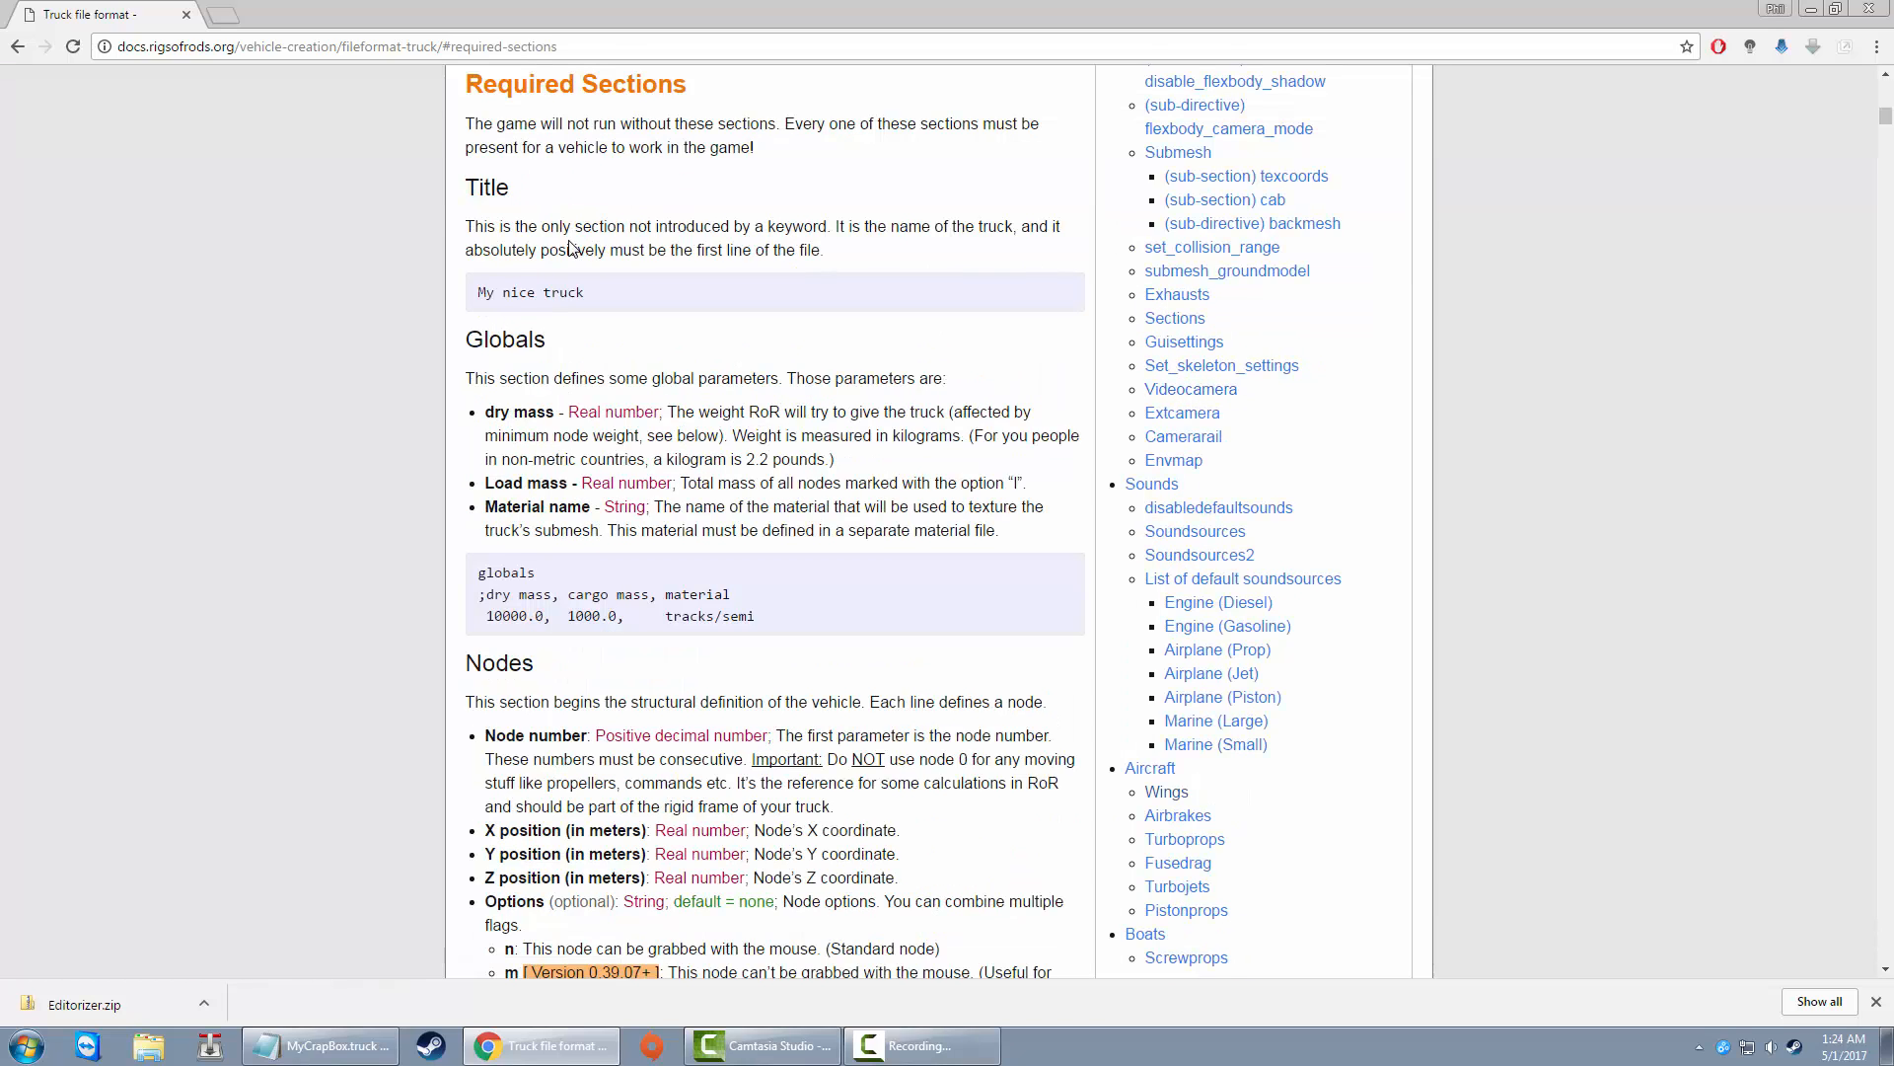
scroll(490, 227, down, 3)
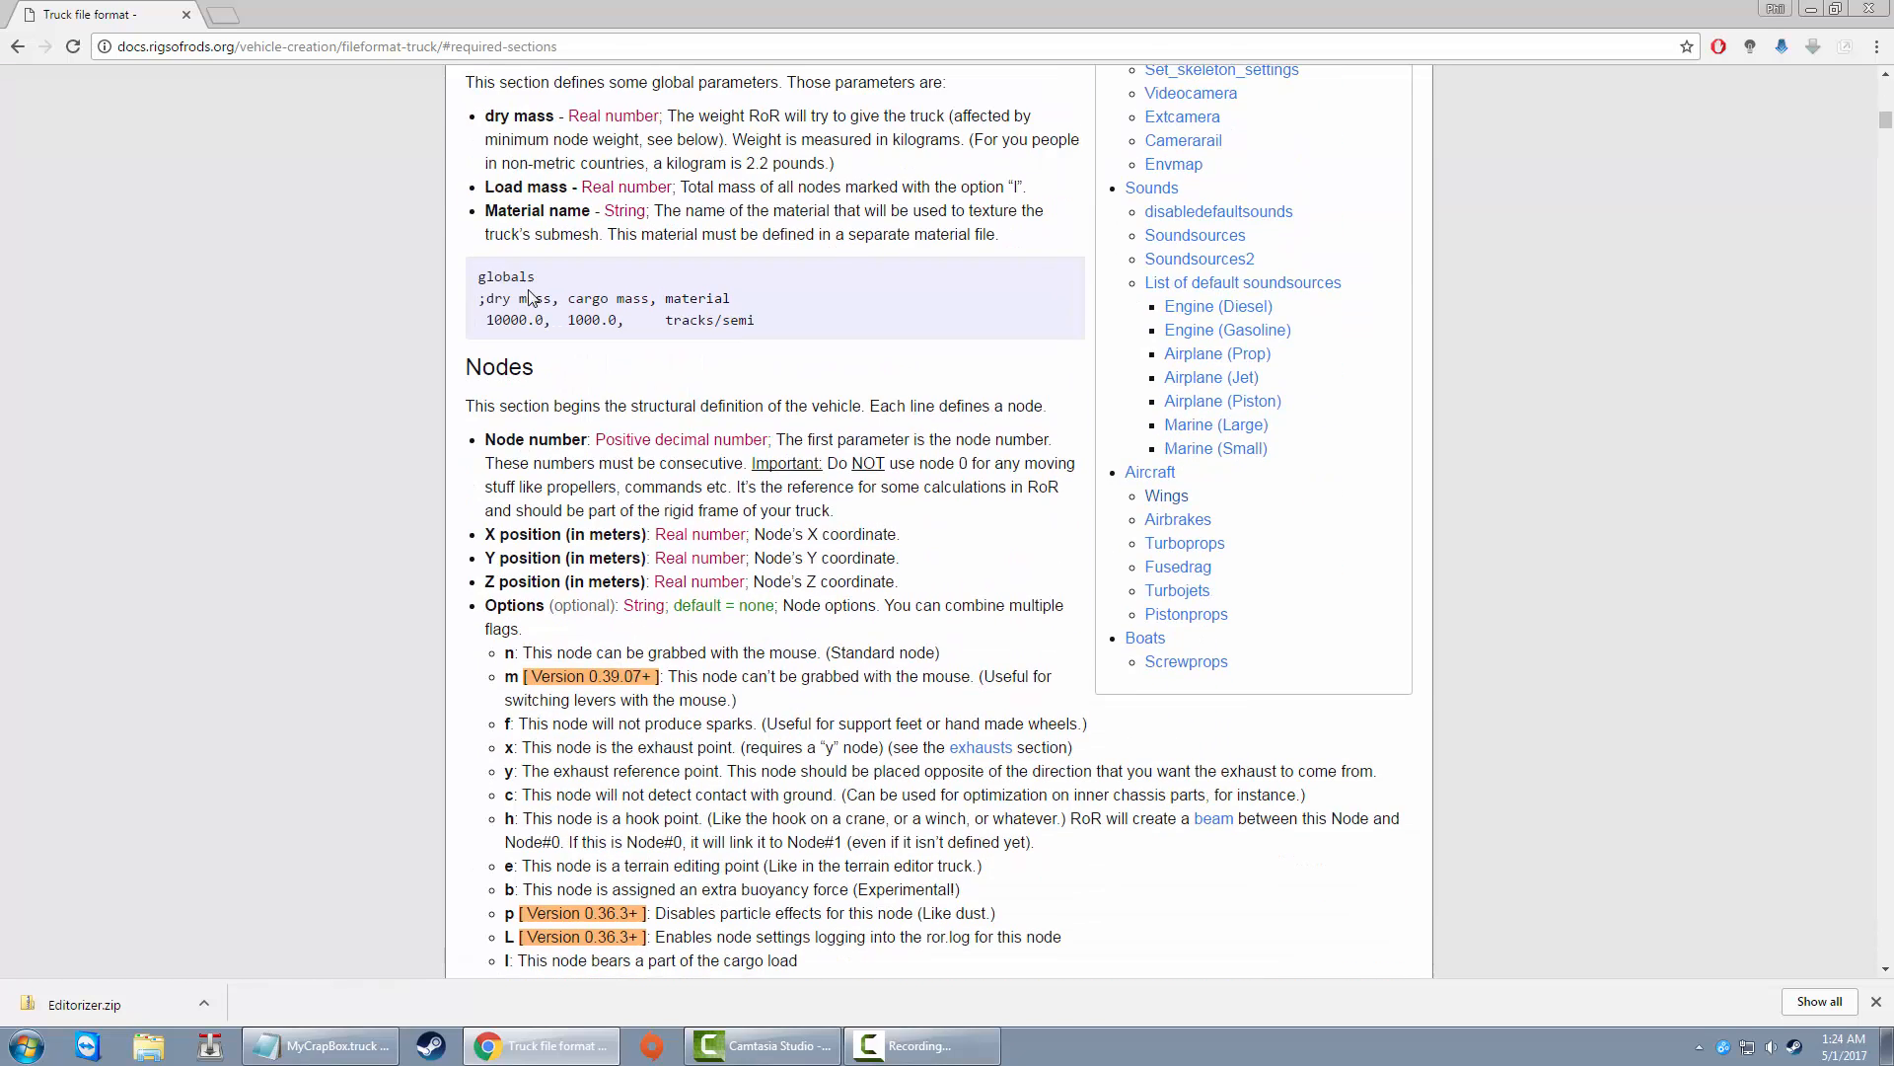
scroll(820, 311, up, 1)
scroll(861, 119, up, 4)
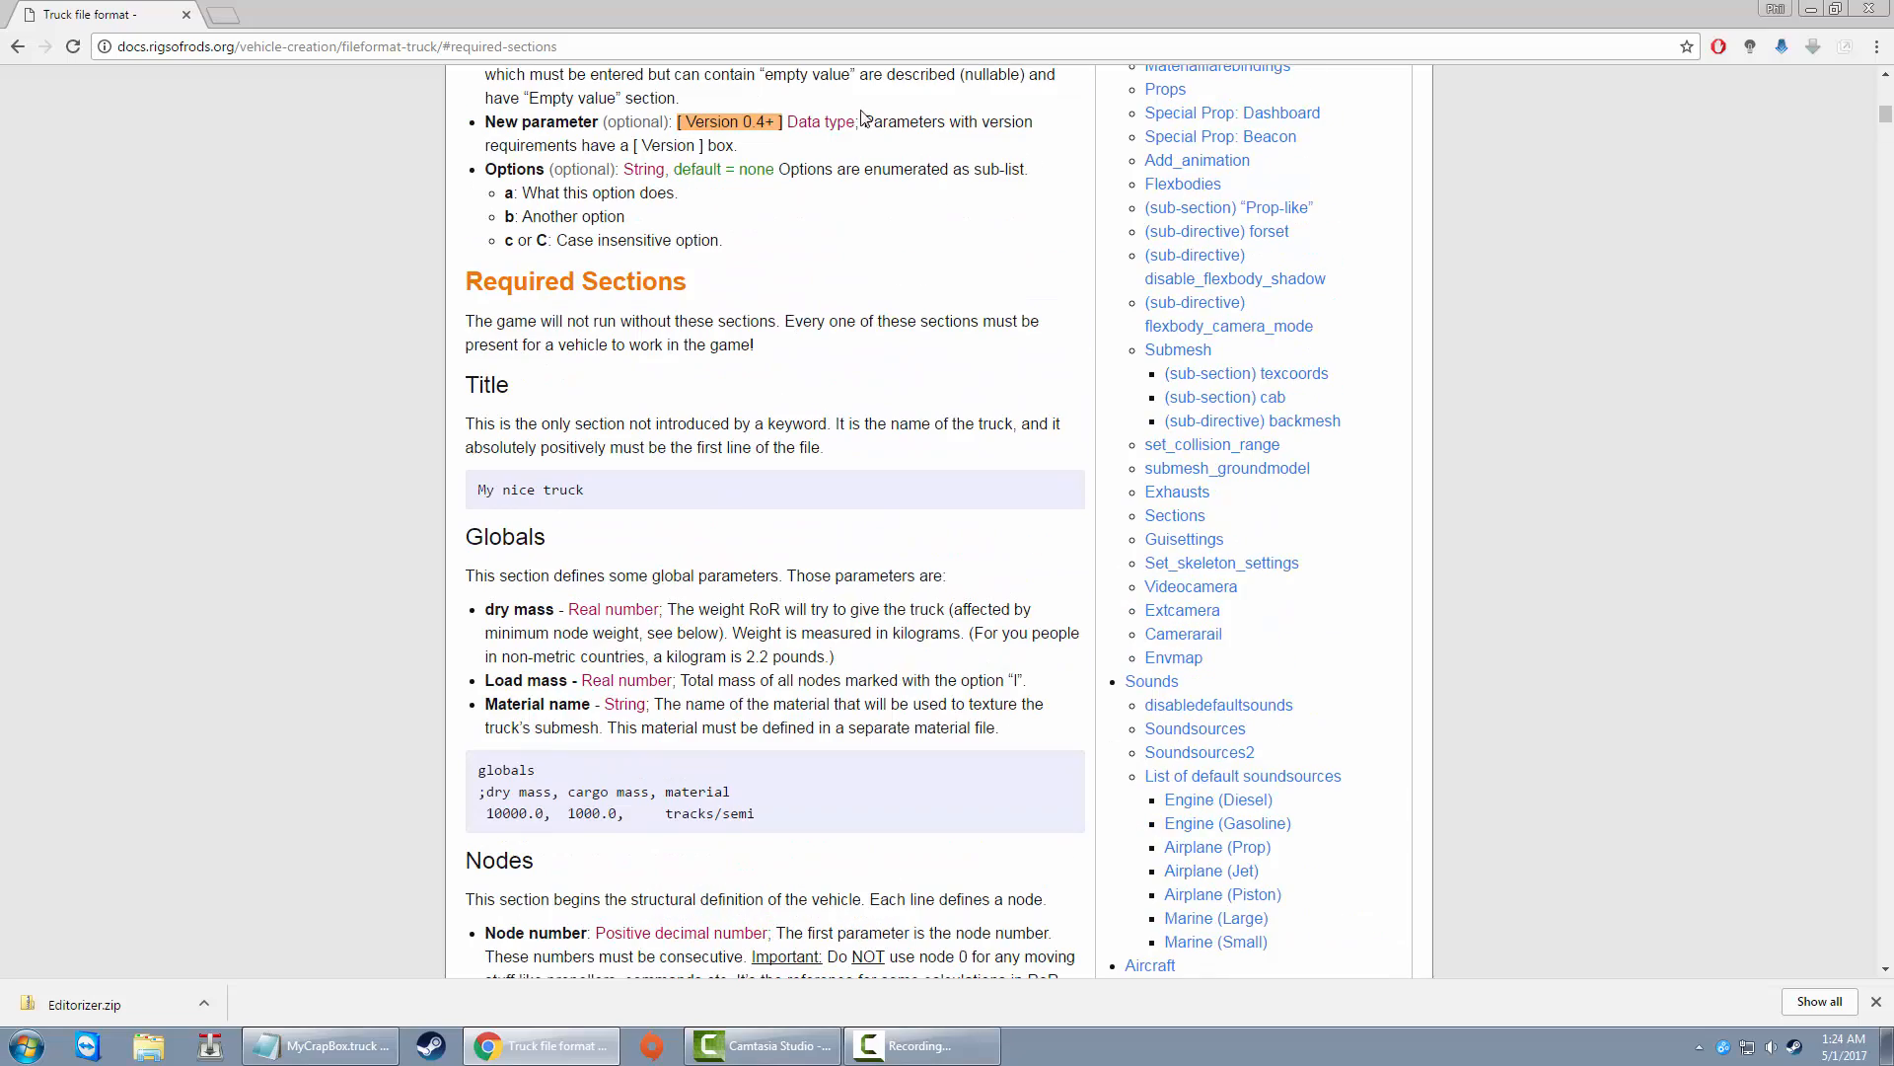
scroll(512, 402, down, 4)
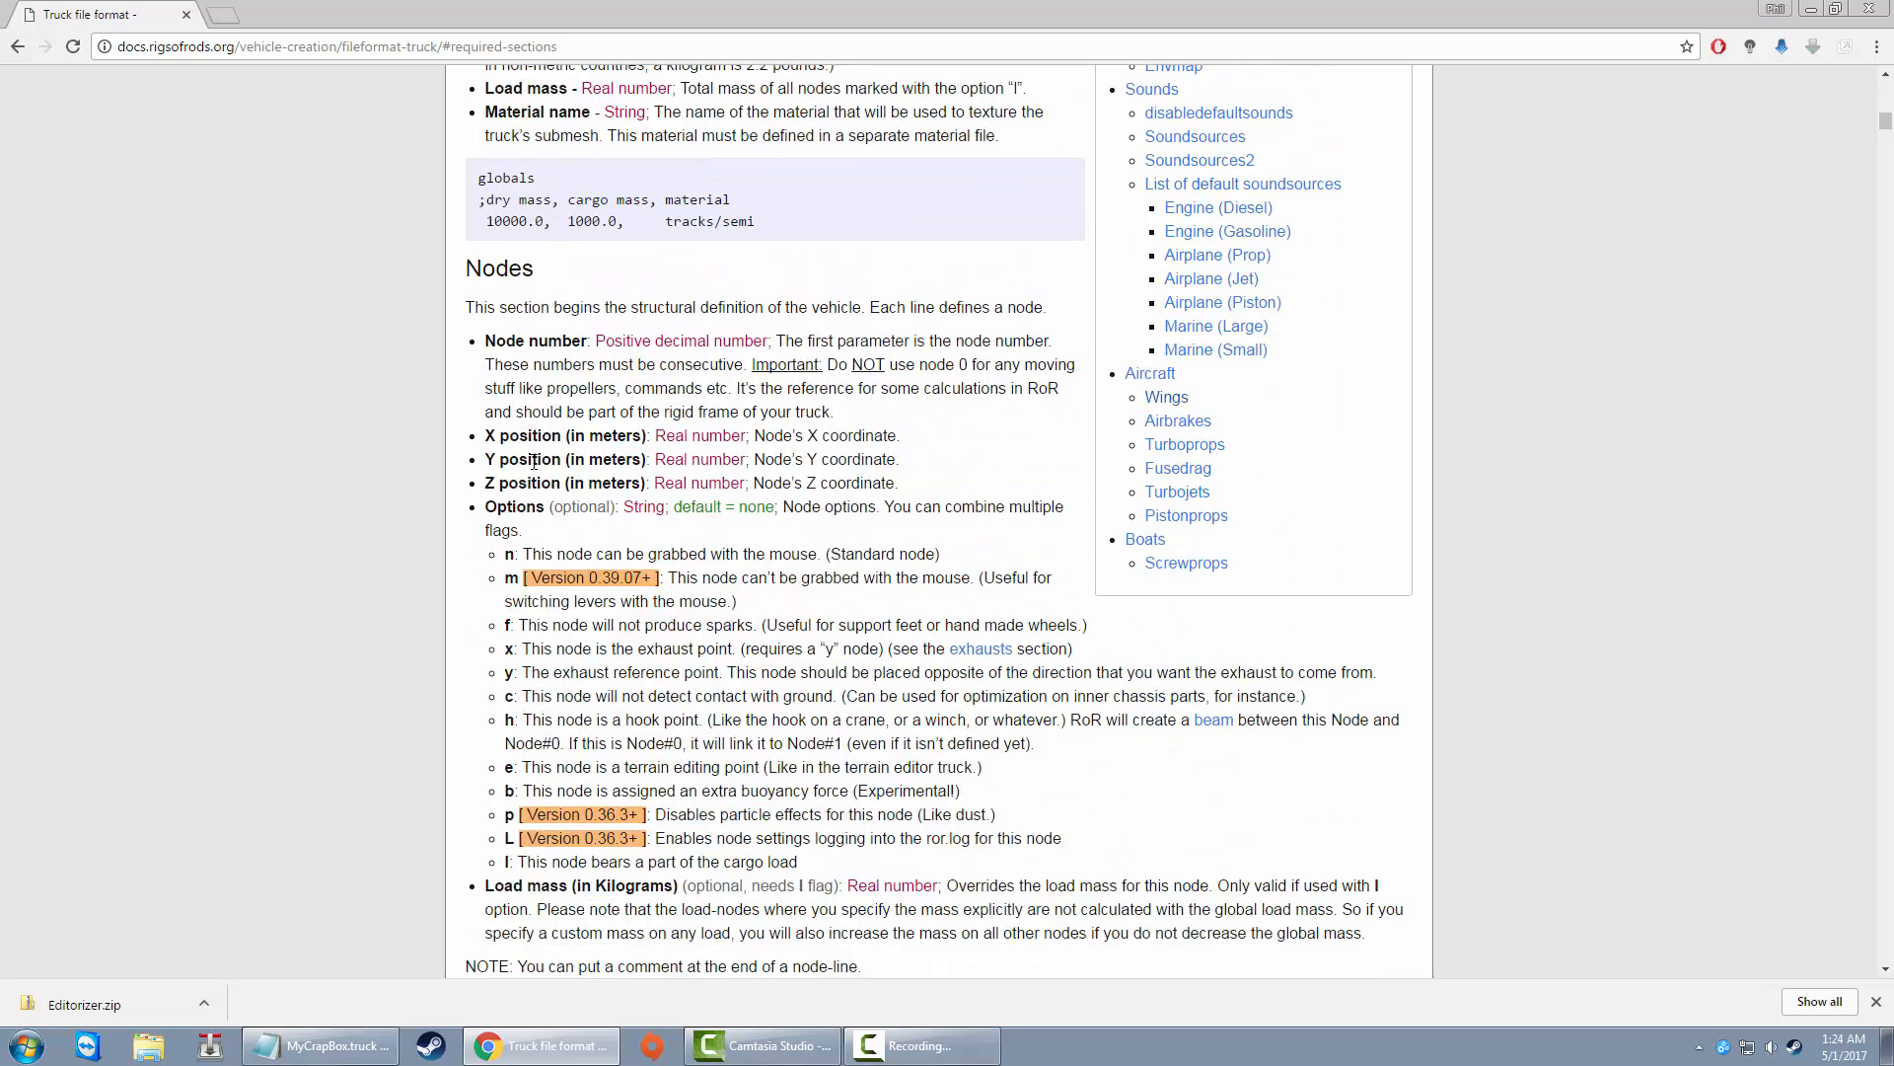
scroll(535, 462, up, 1)
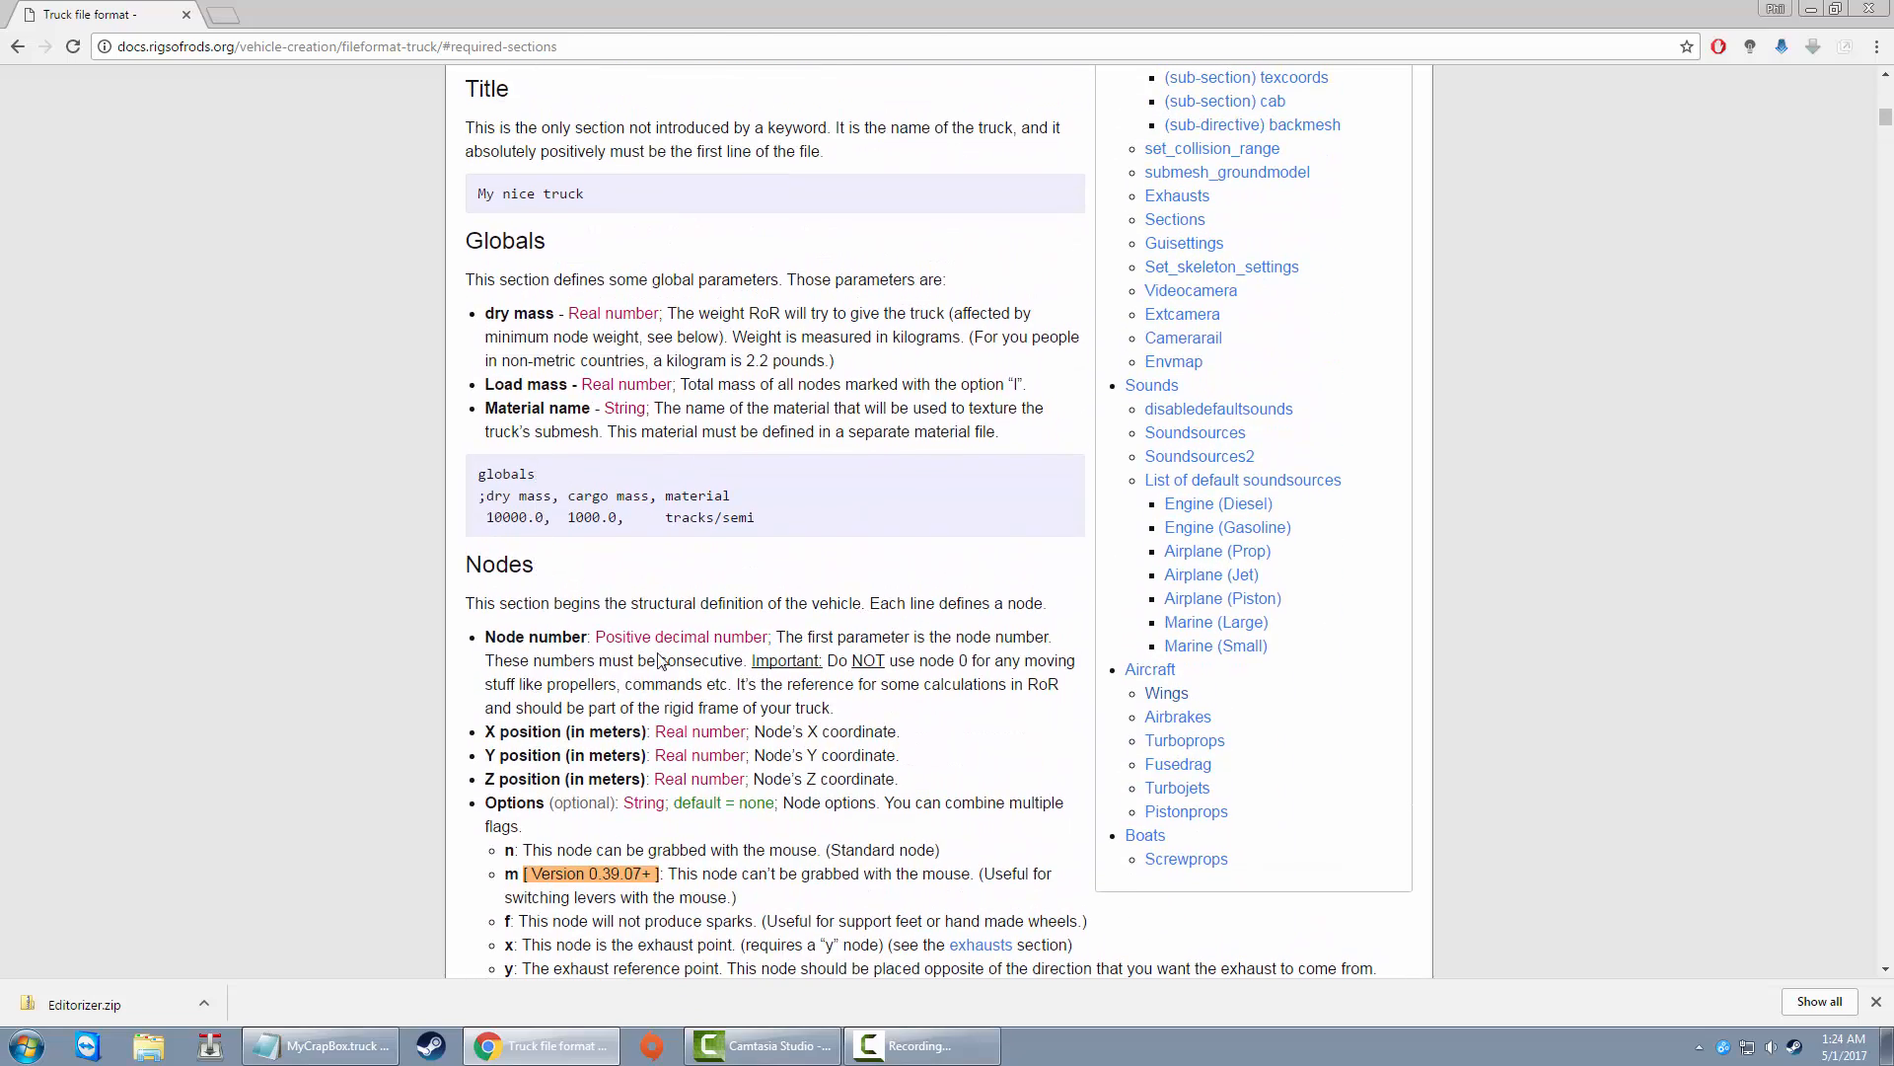
click(325, 1045)
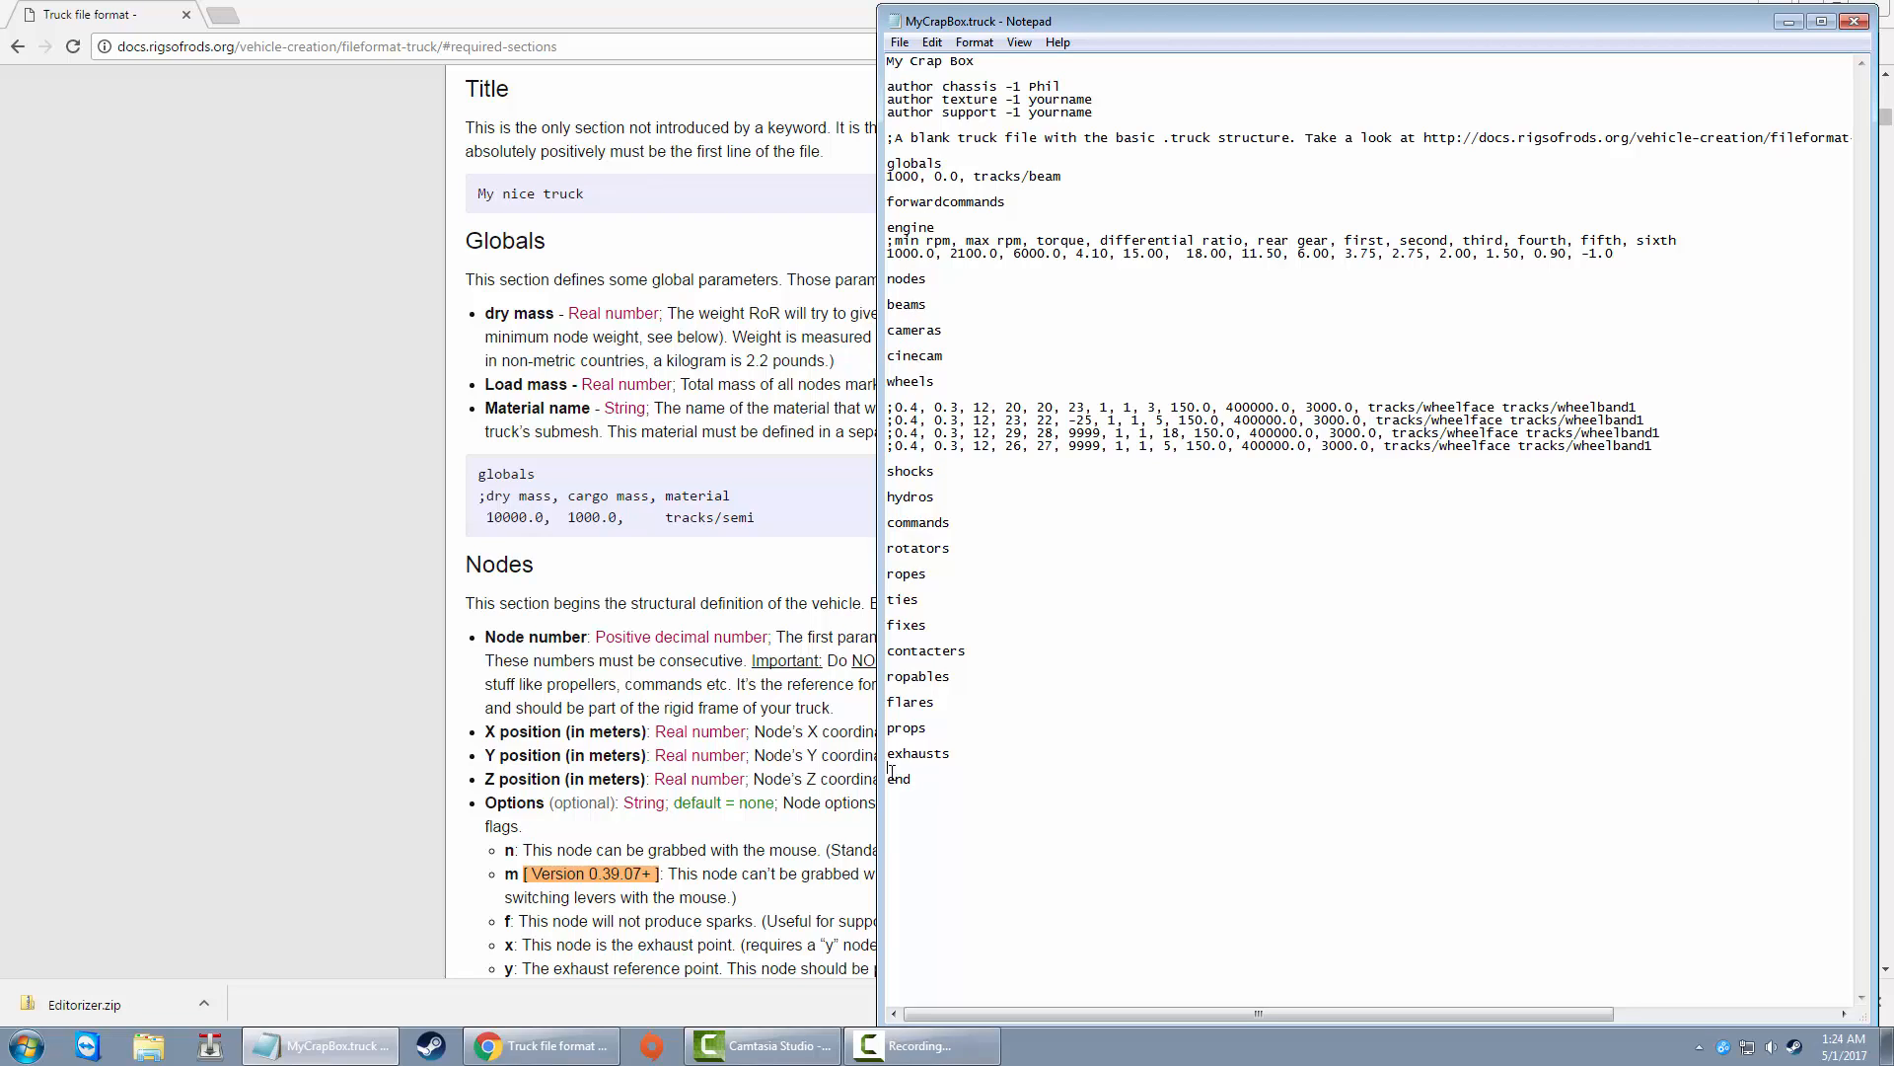
click(444, 840)
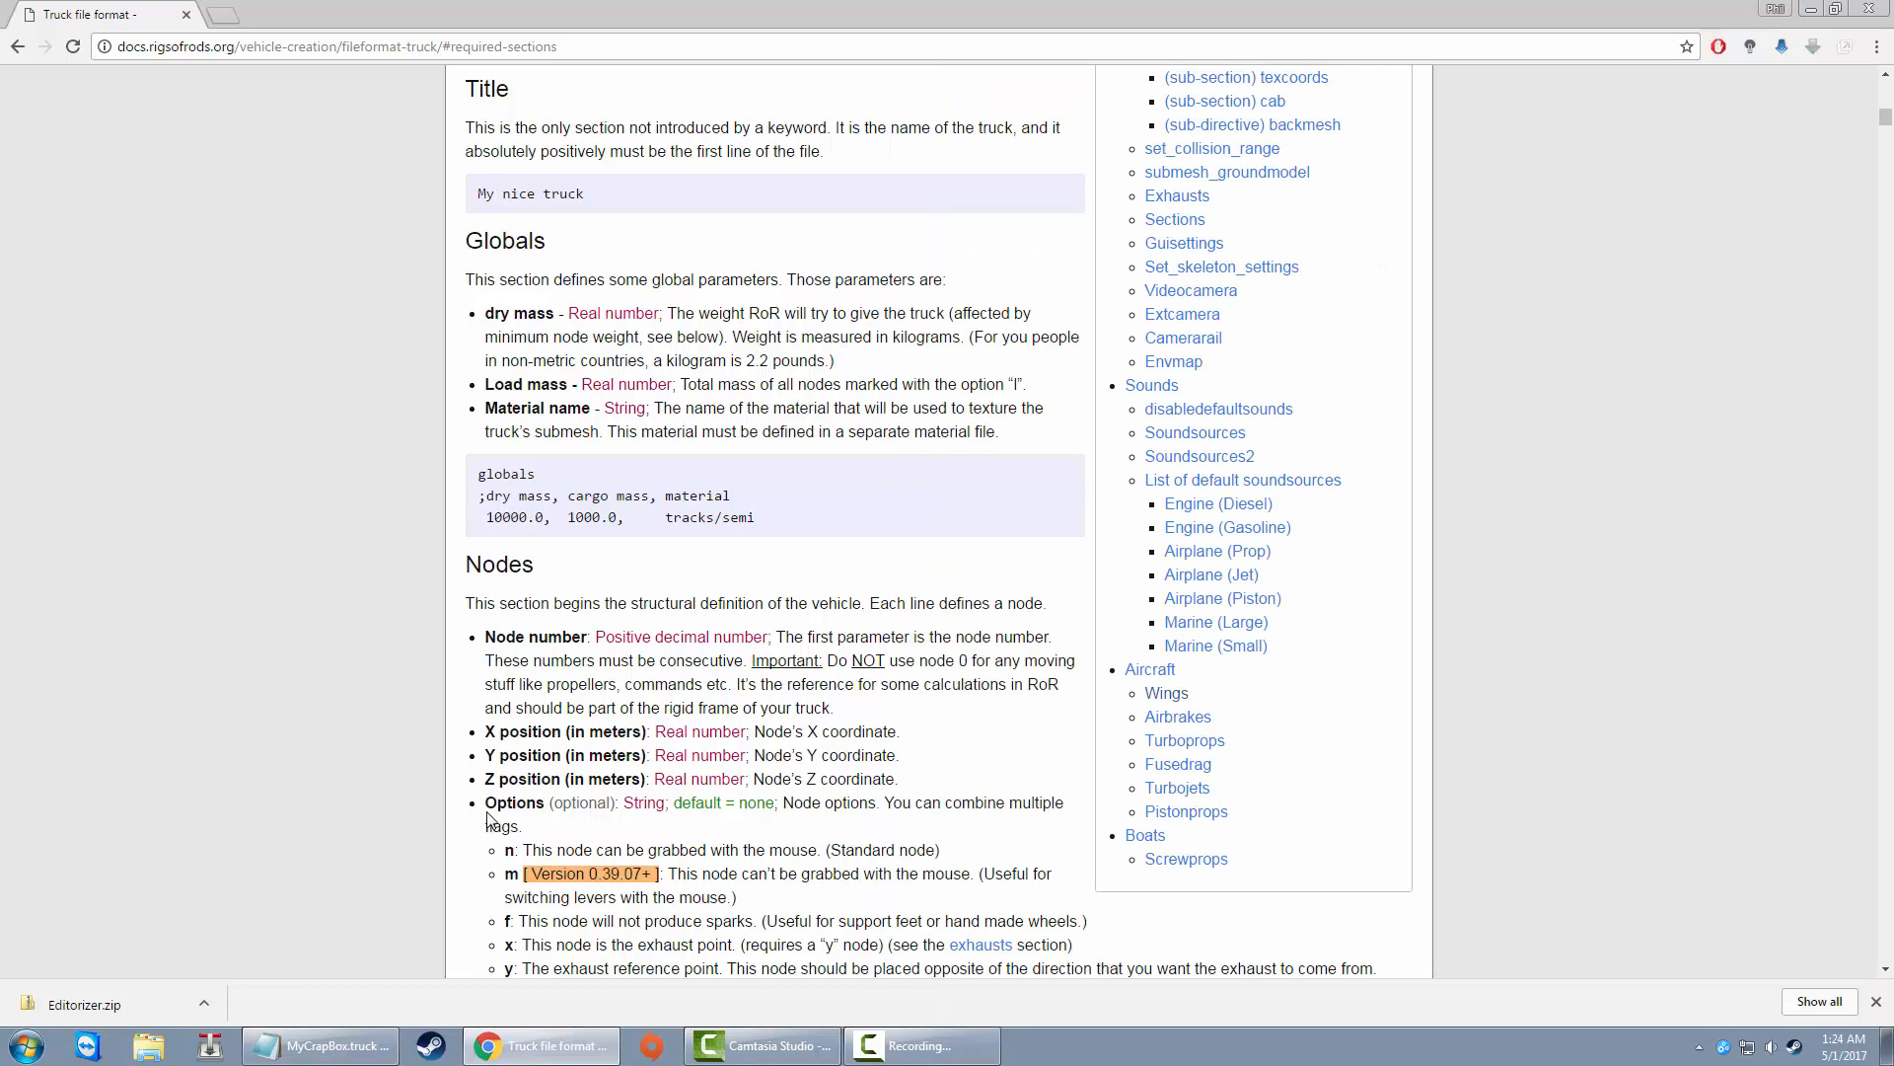
click(1812, 9)
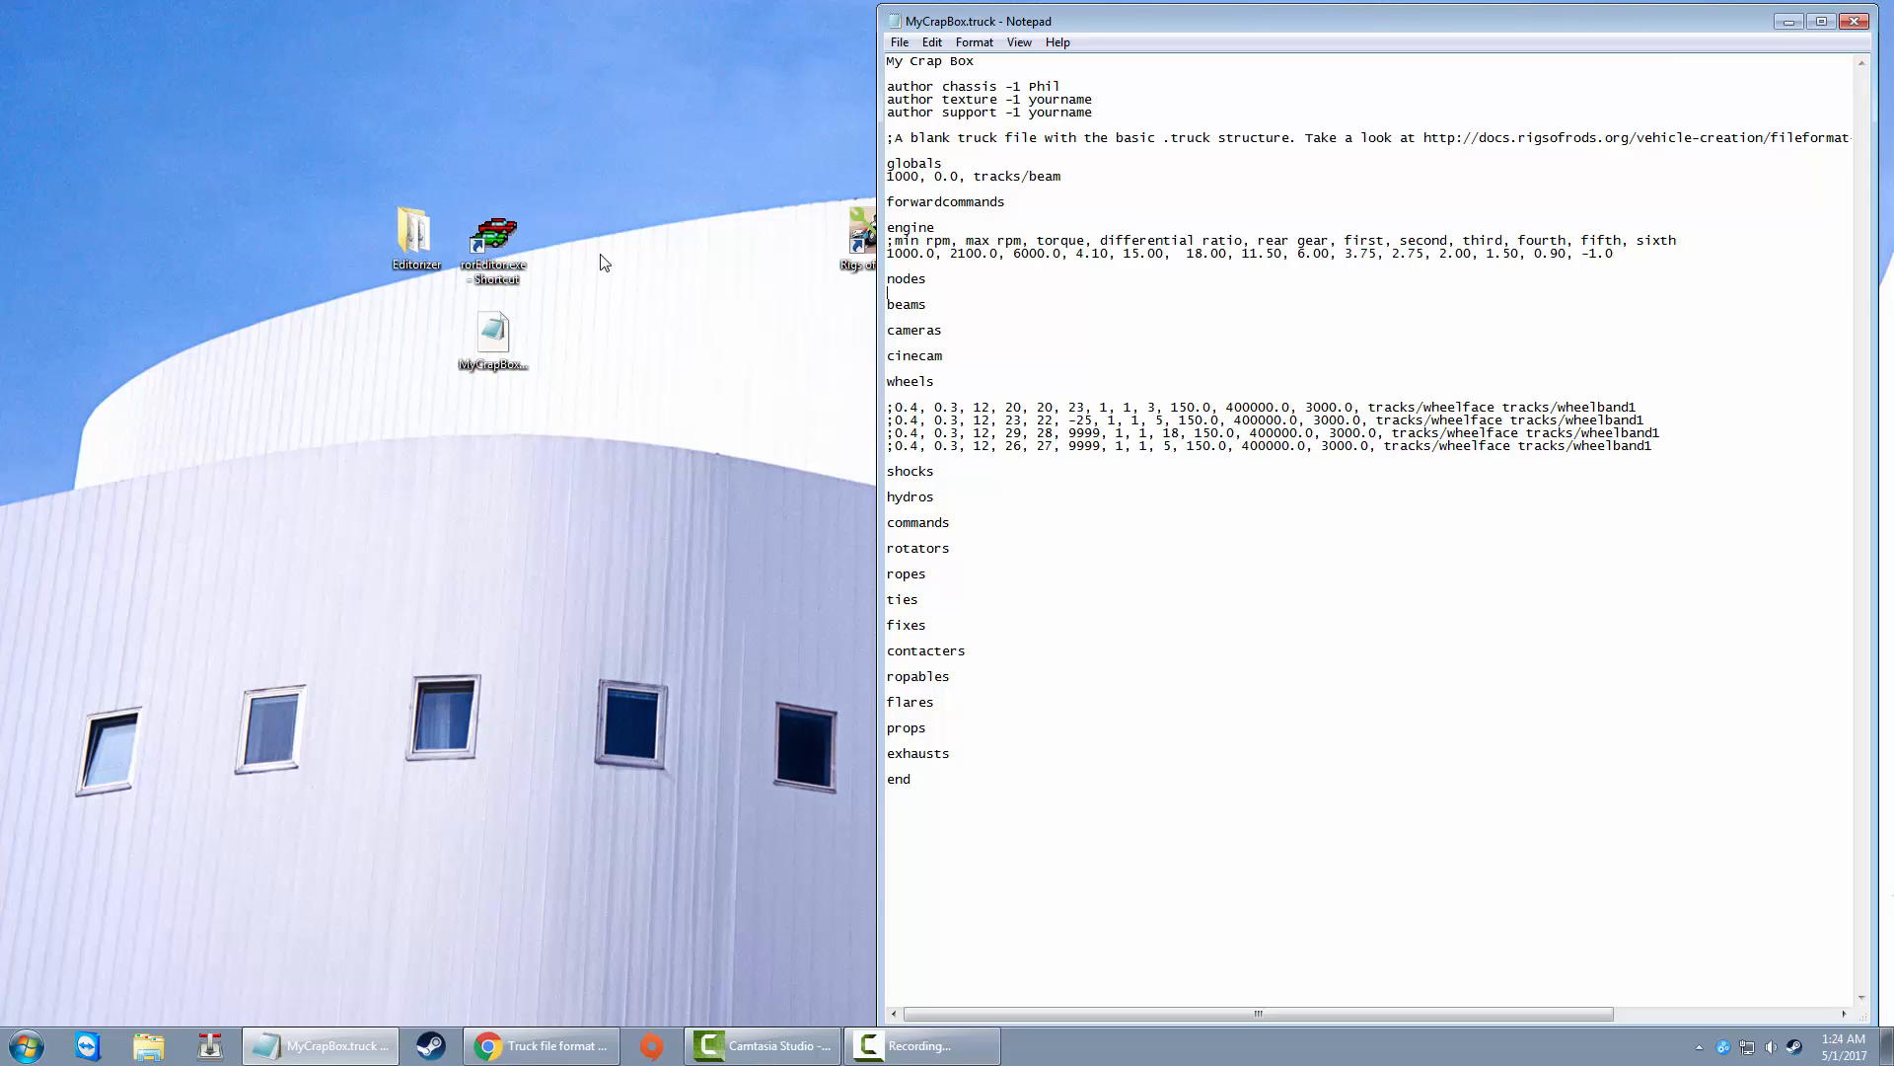
Step: Save the edited MyCrapBox.truck file and close Notepad
click(900, 42)
click(931, 108)
click(1855, 21)
Step: Launch the Editorizer from its desktop shortcut and allow the unverified program to run
double_click(519, 234)
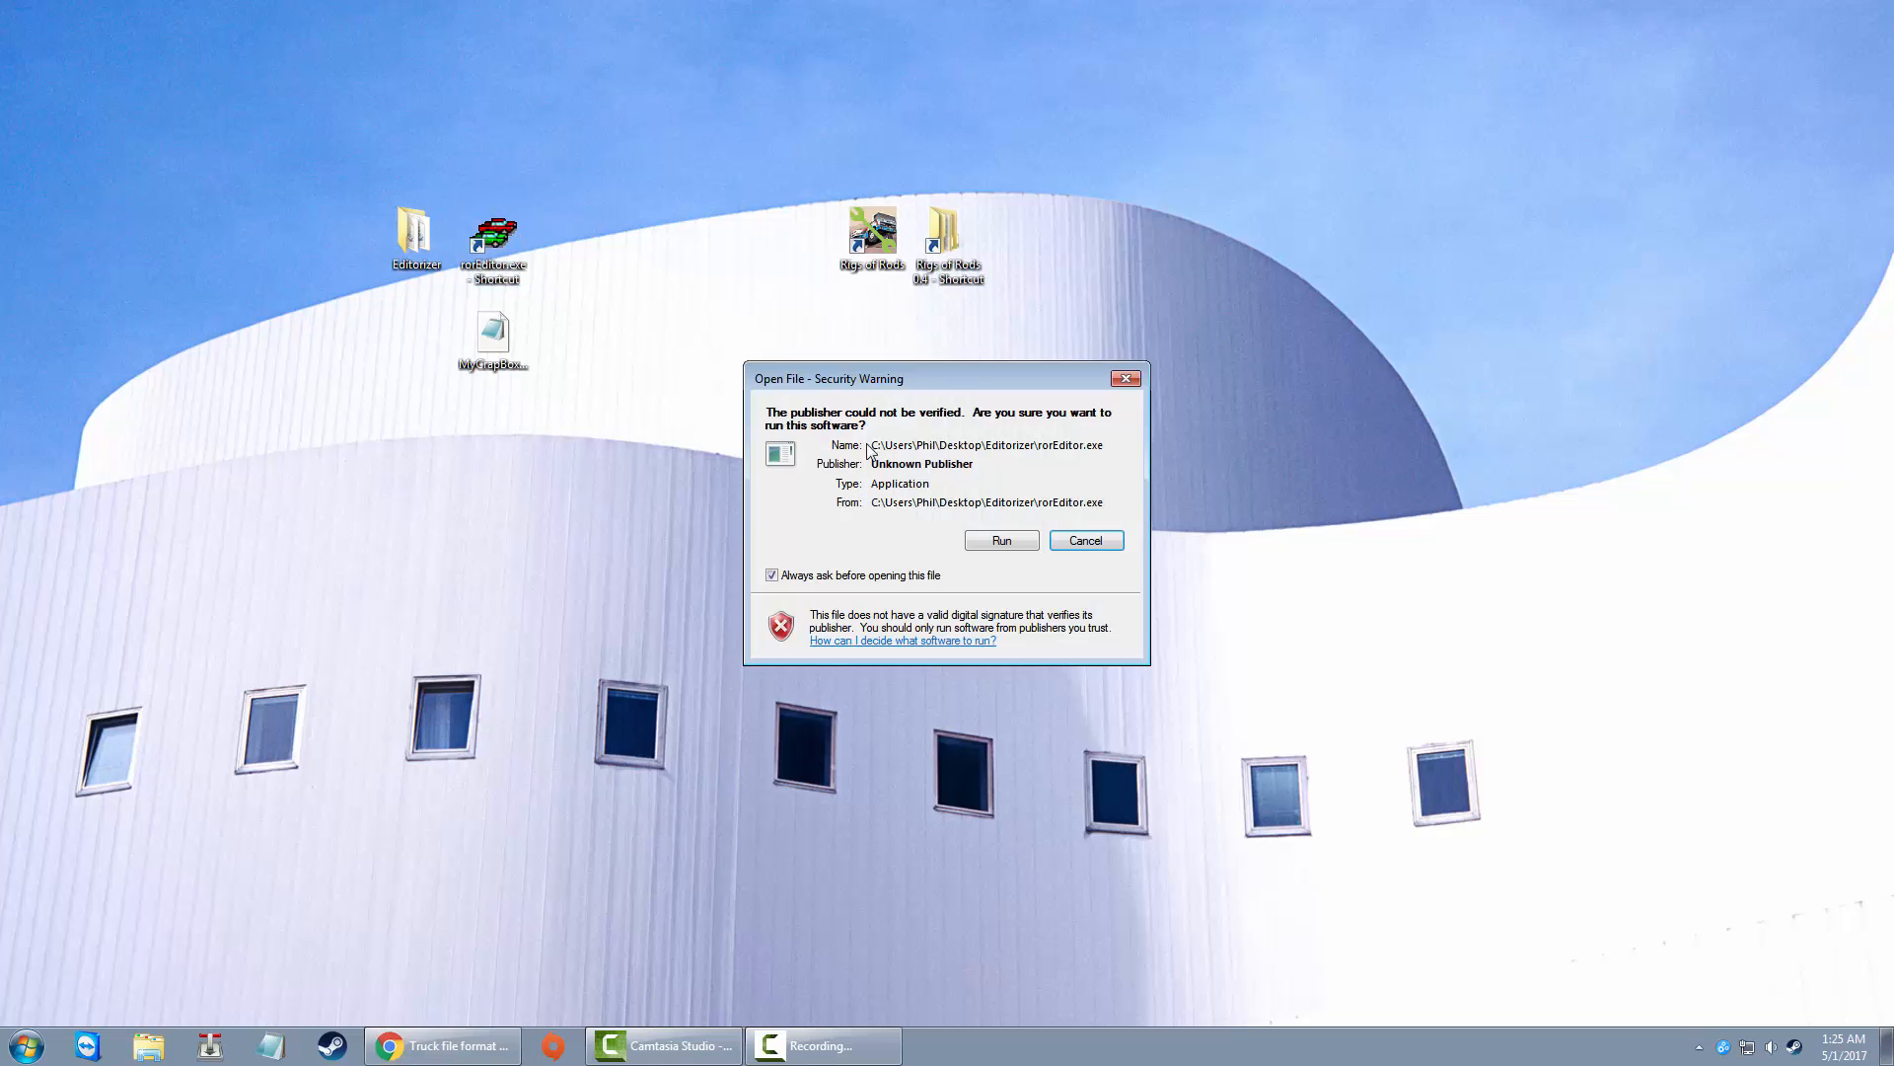
click(992, 545)
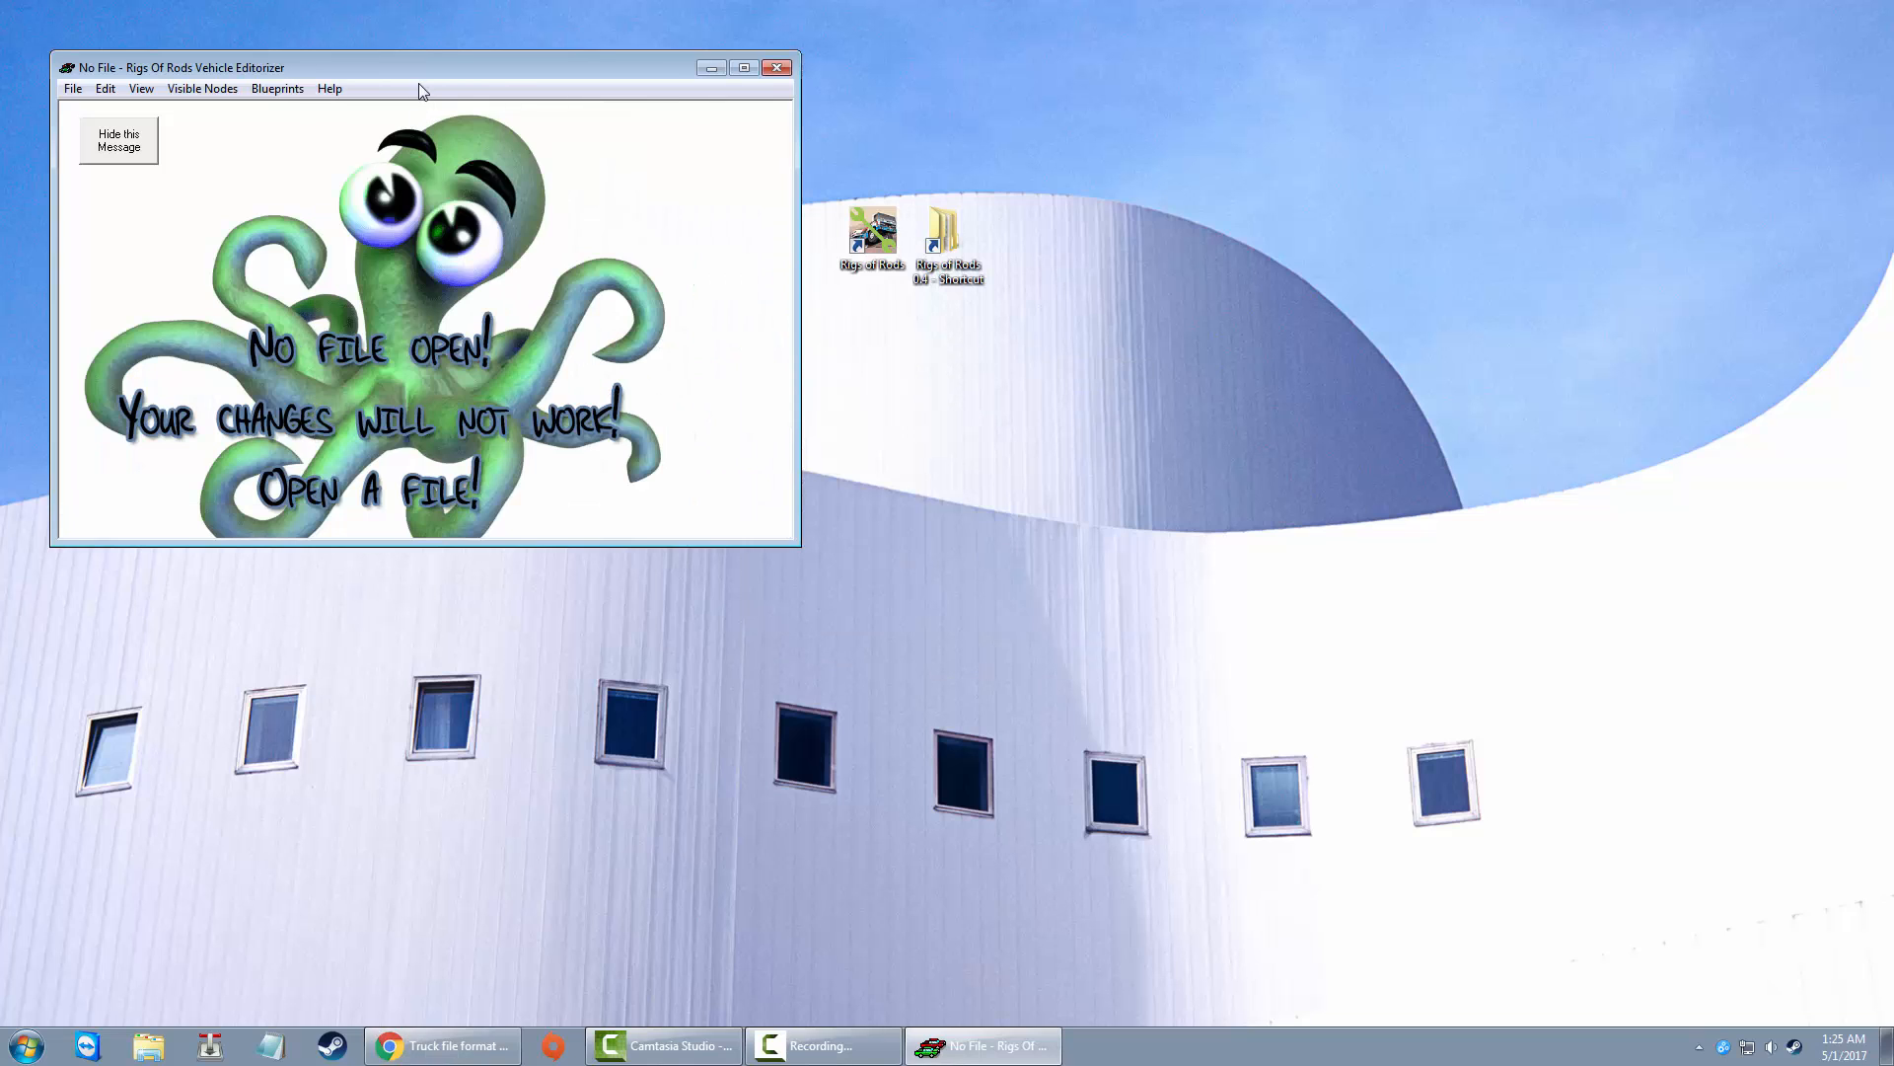
Step: Maximize the Editorizer window and check which folder its file-opening dialog uses for vehicles
drag(486, 71, 945, 2)
click(10, 32)
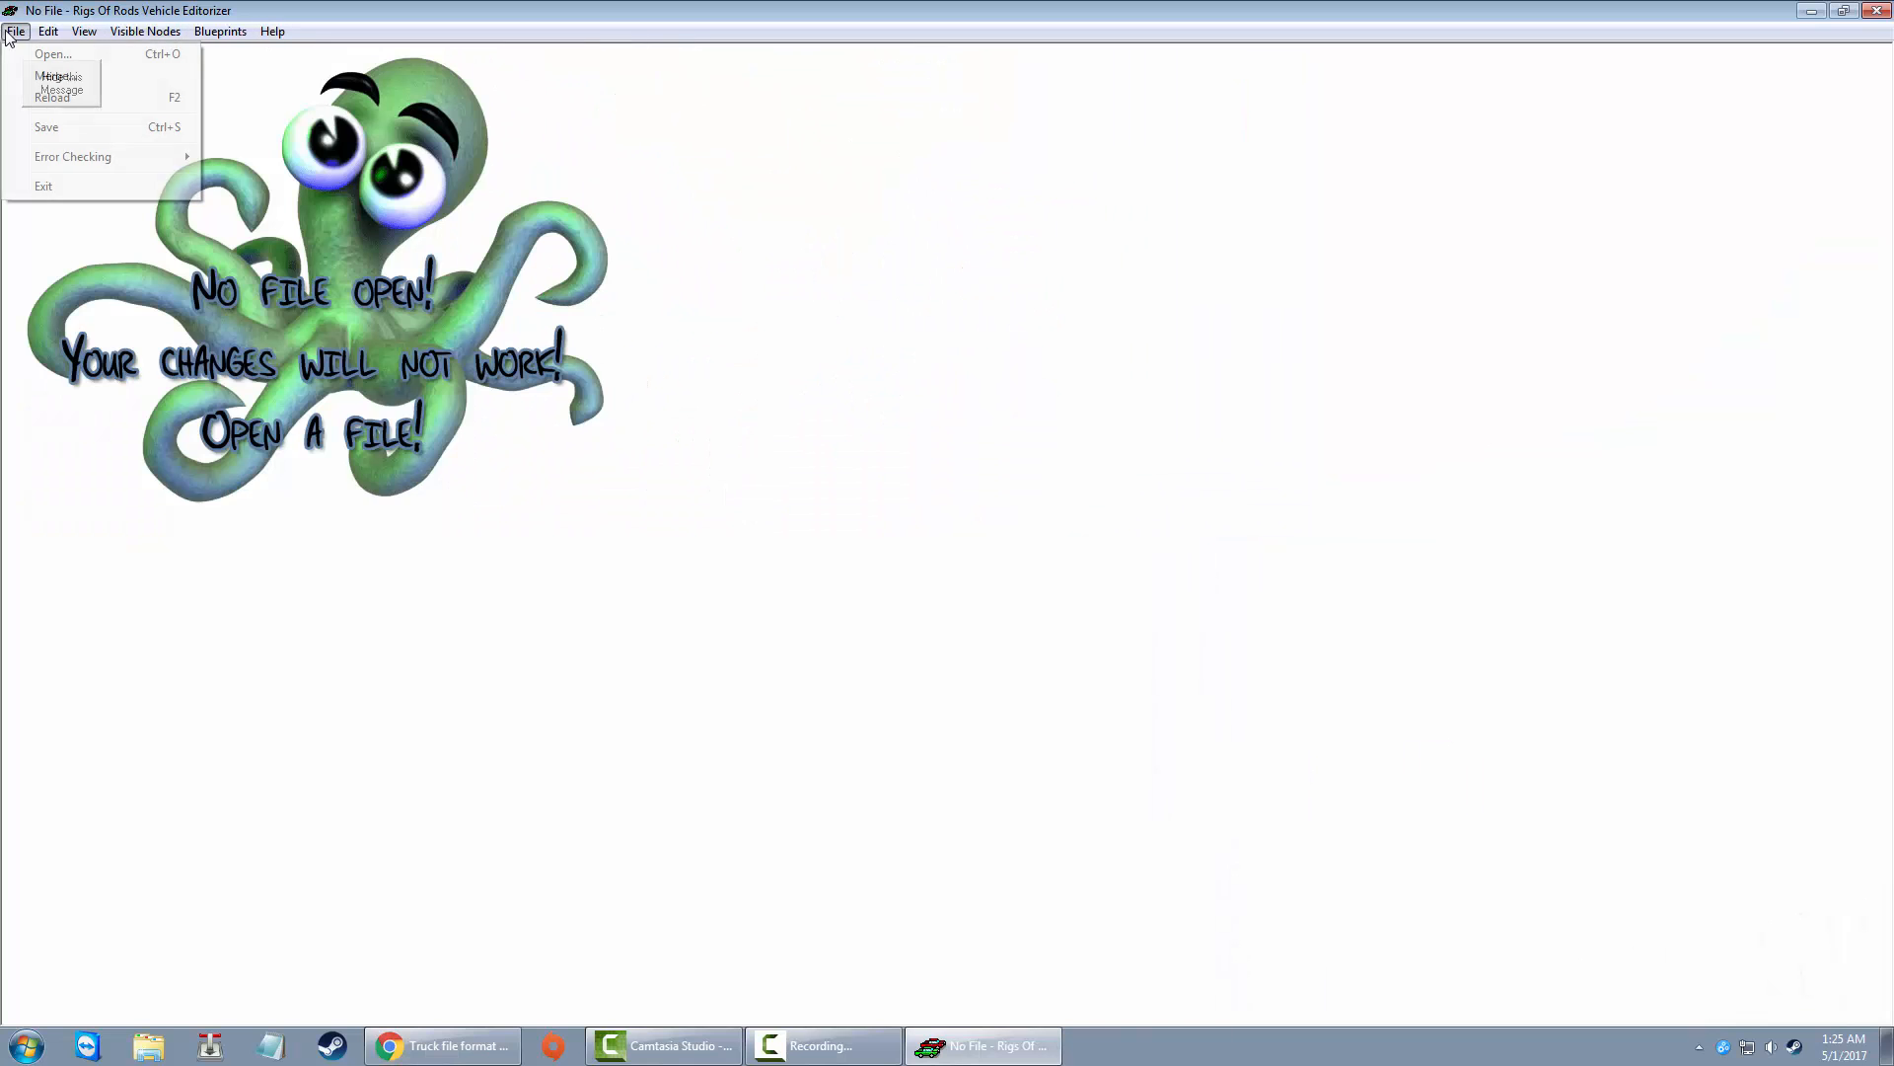
click(42, 57)
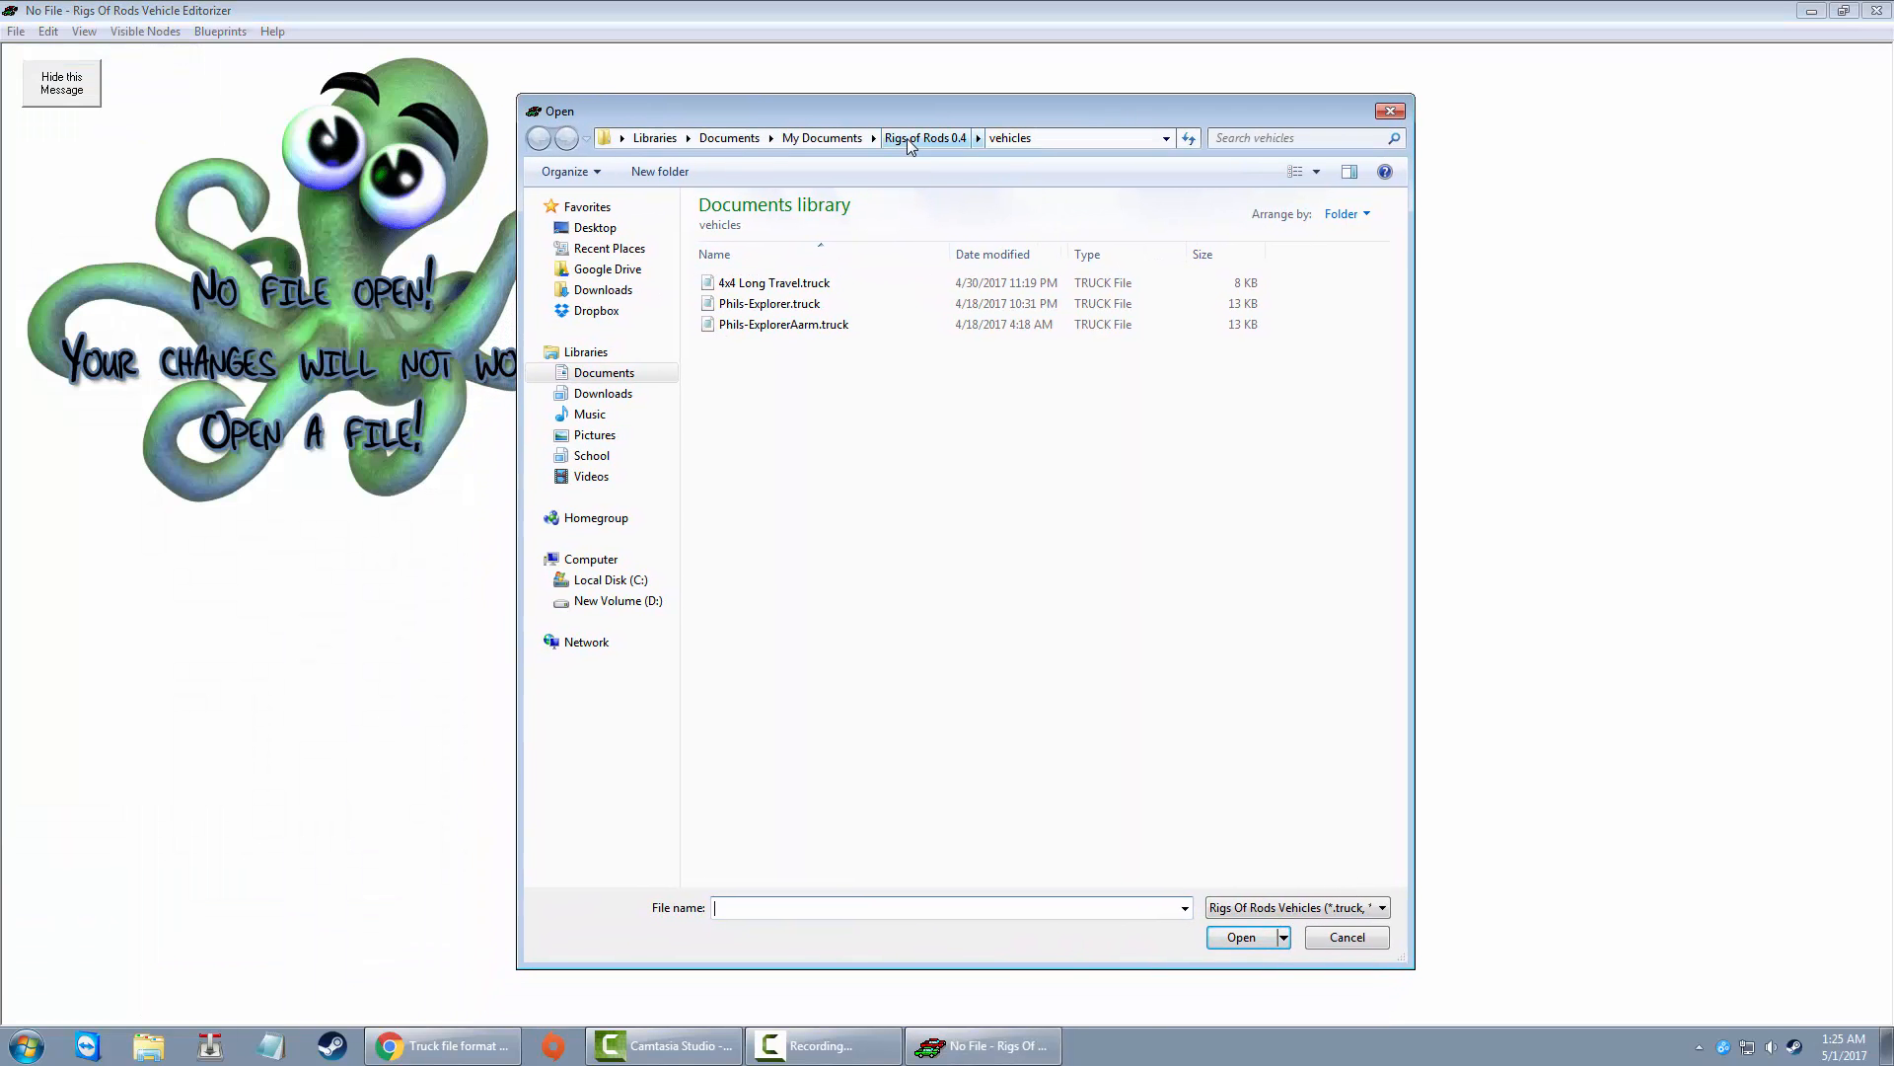
click(1811, 14)
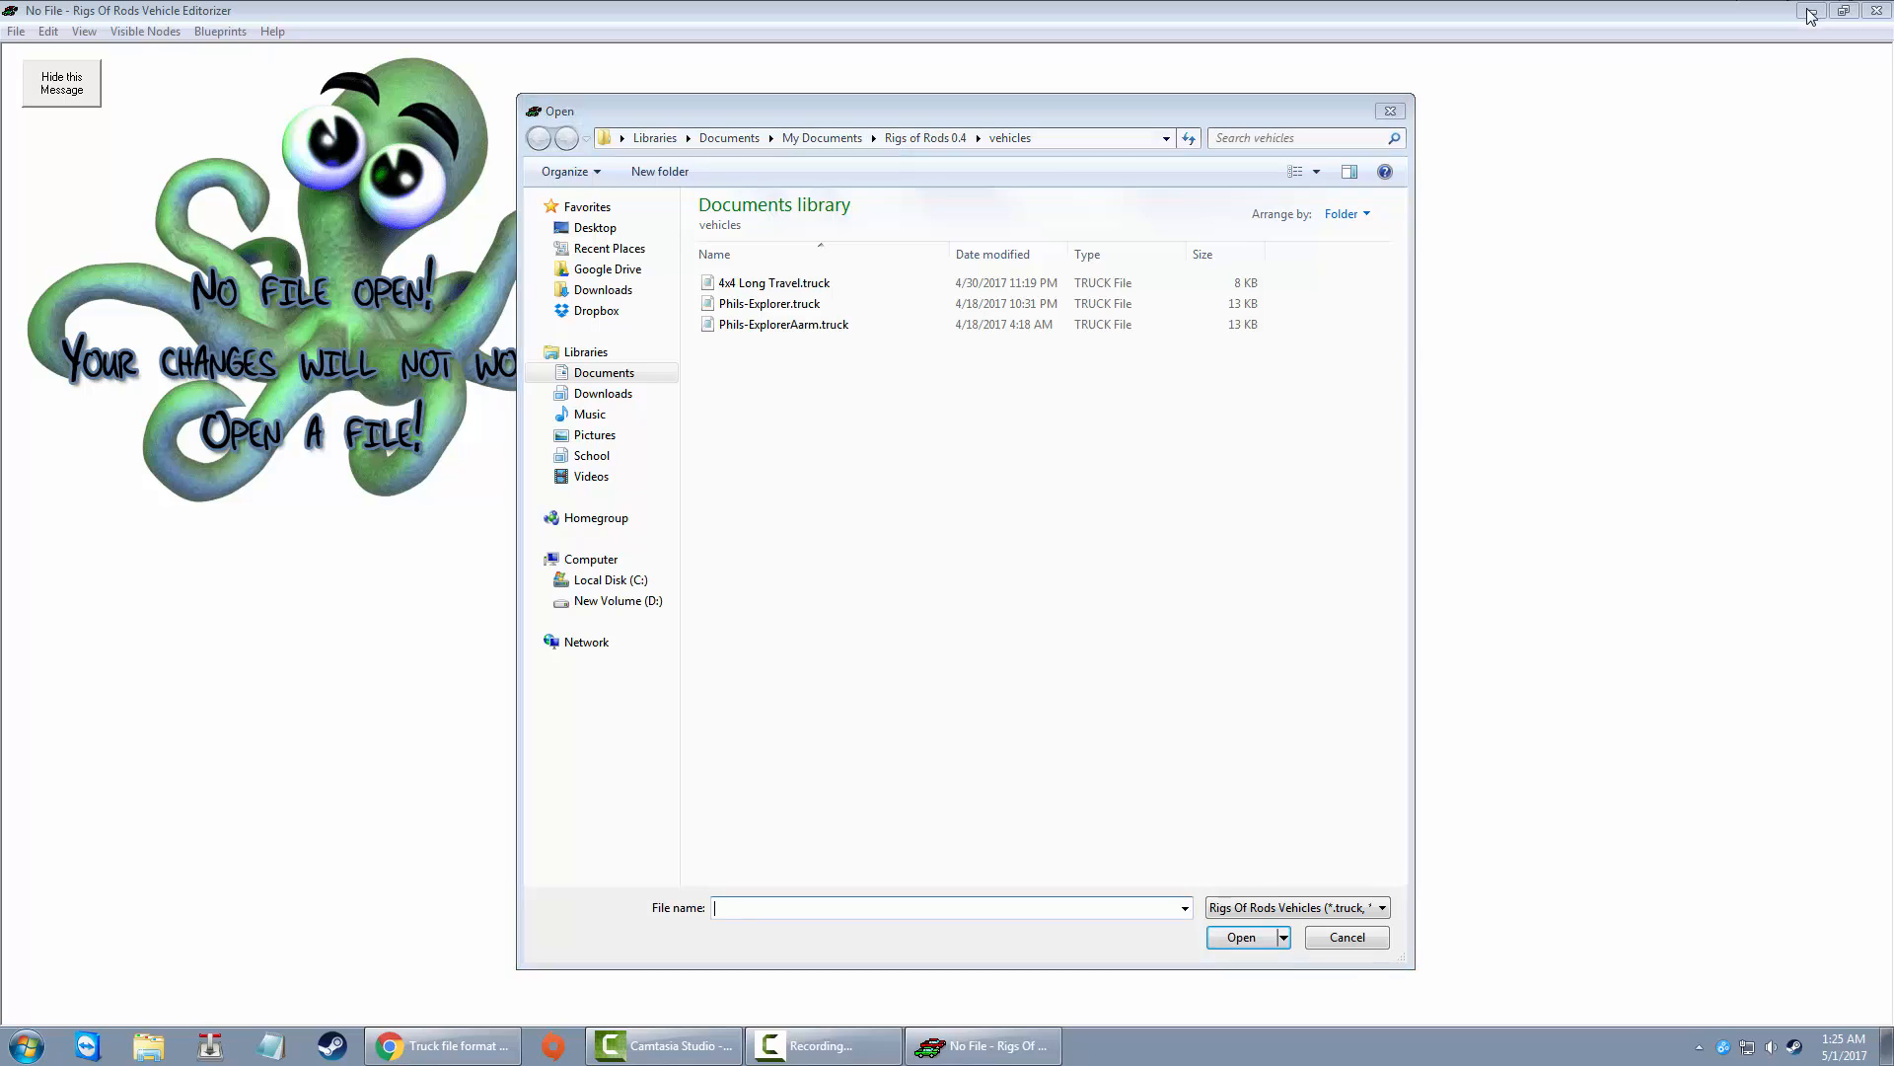
click(1347, 937)
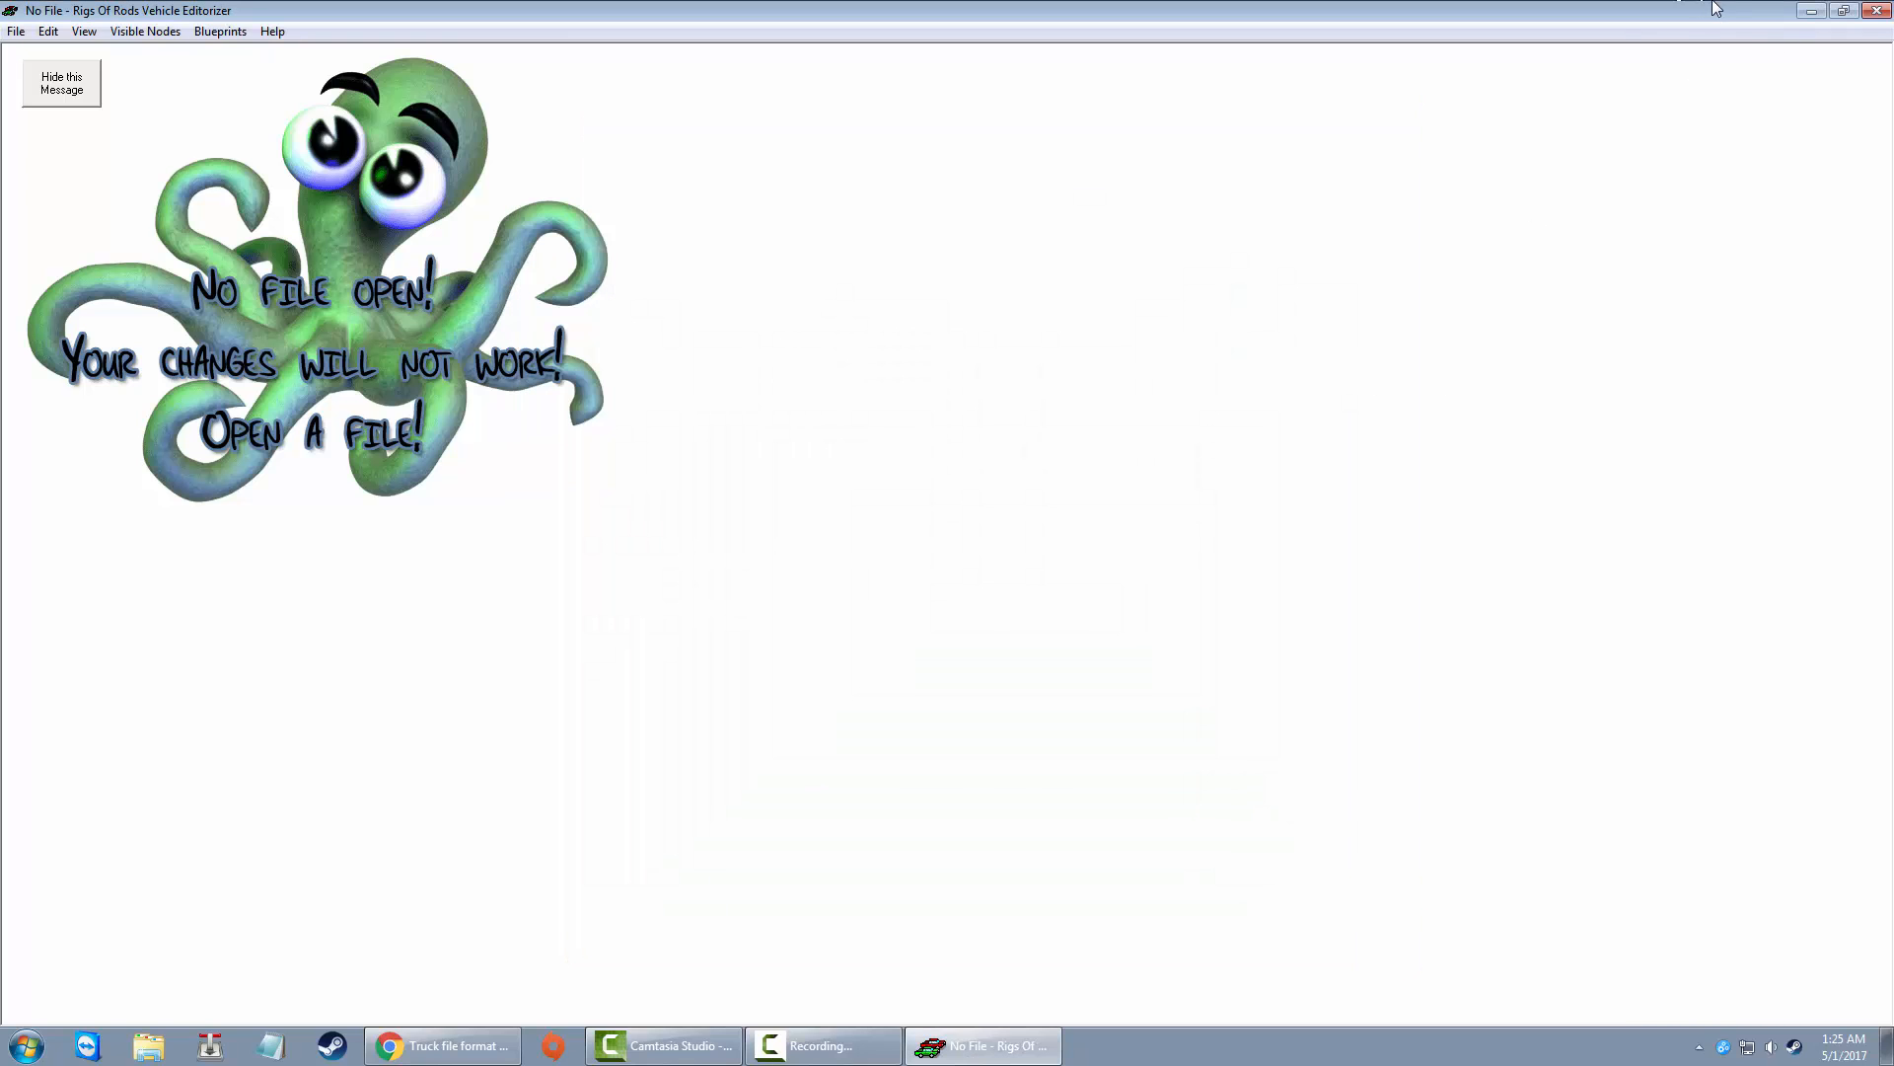
Step: Move MyCrapBox.truck from the desktop into the vehicles folder inside Rigs of Rods 0.4
key(super+d)
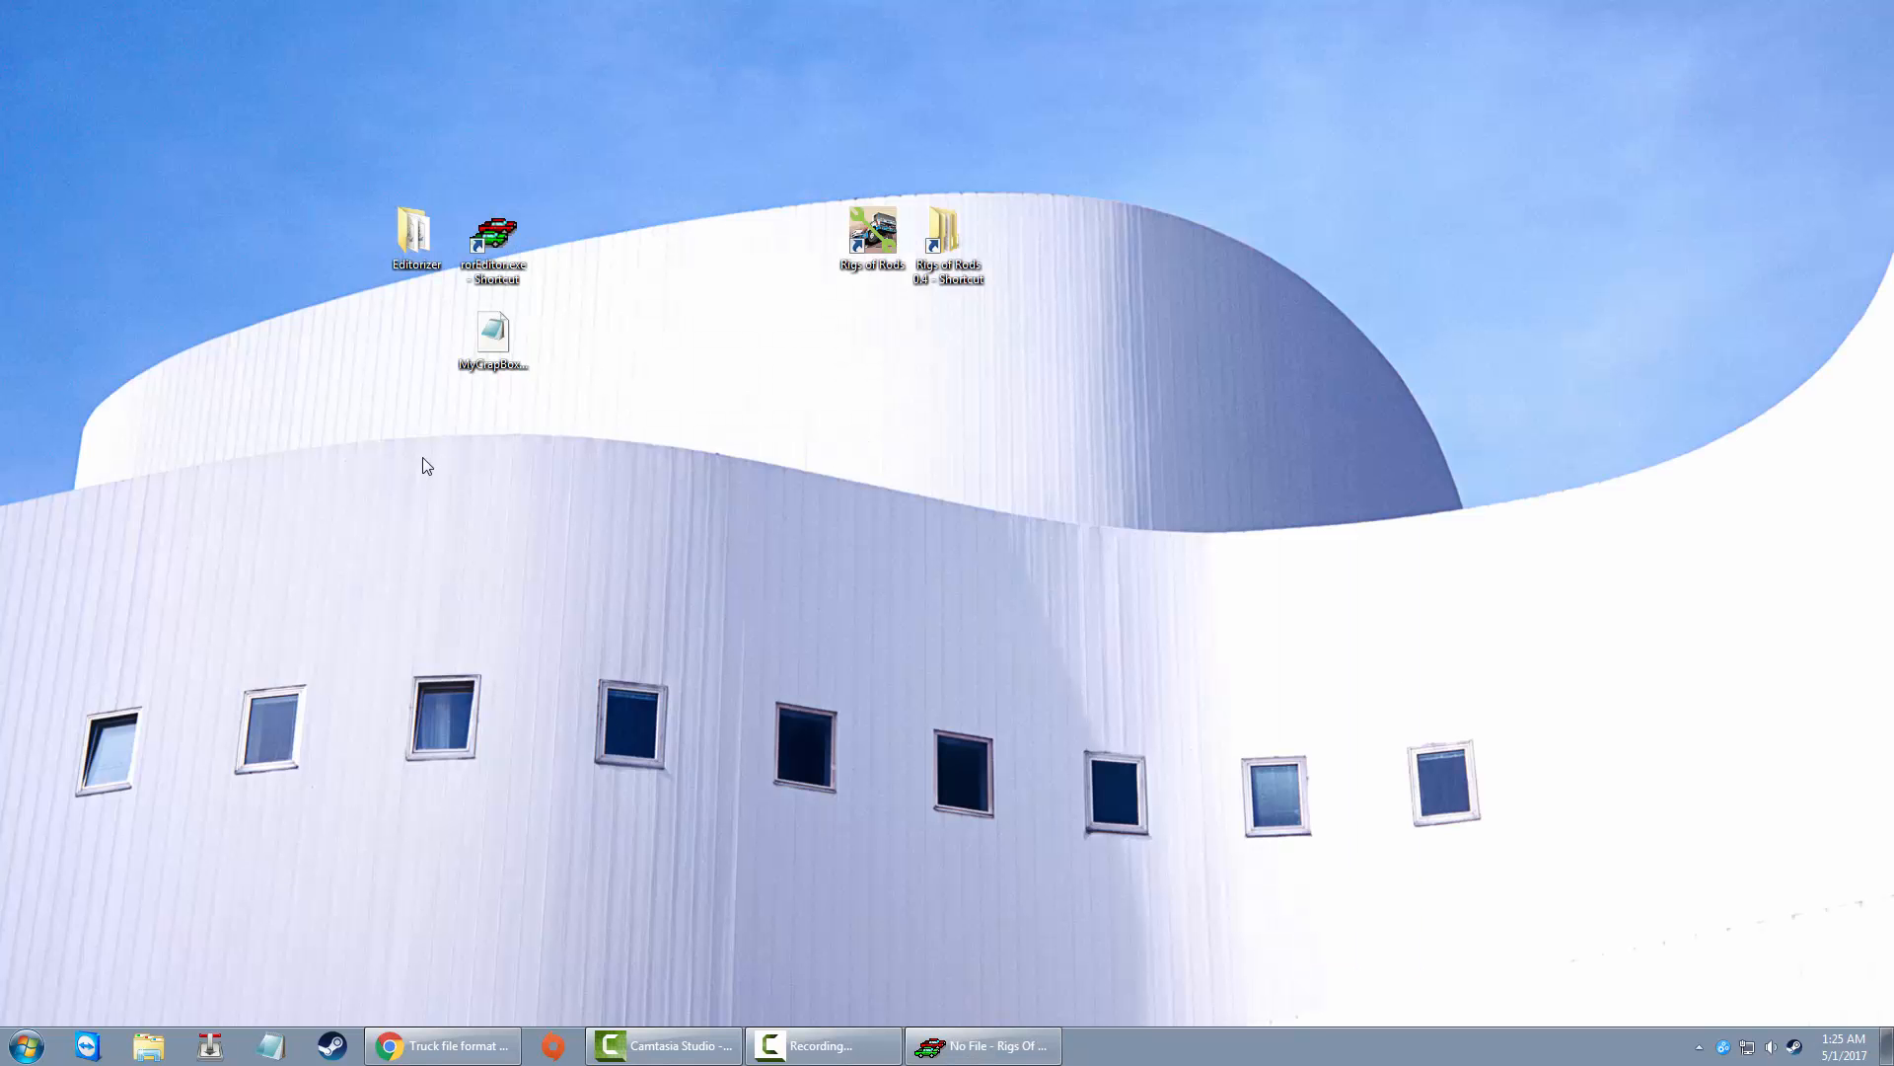
double_click(944, 242)
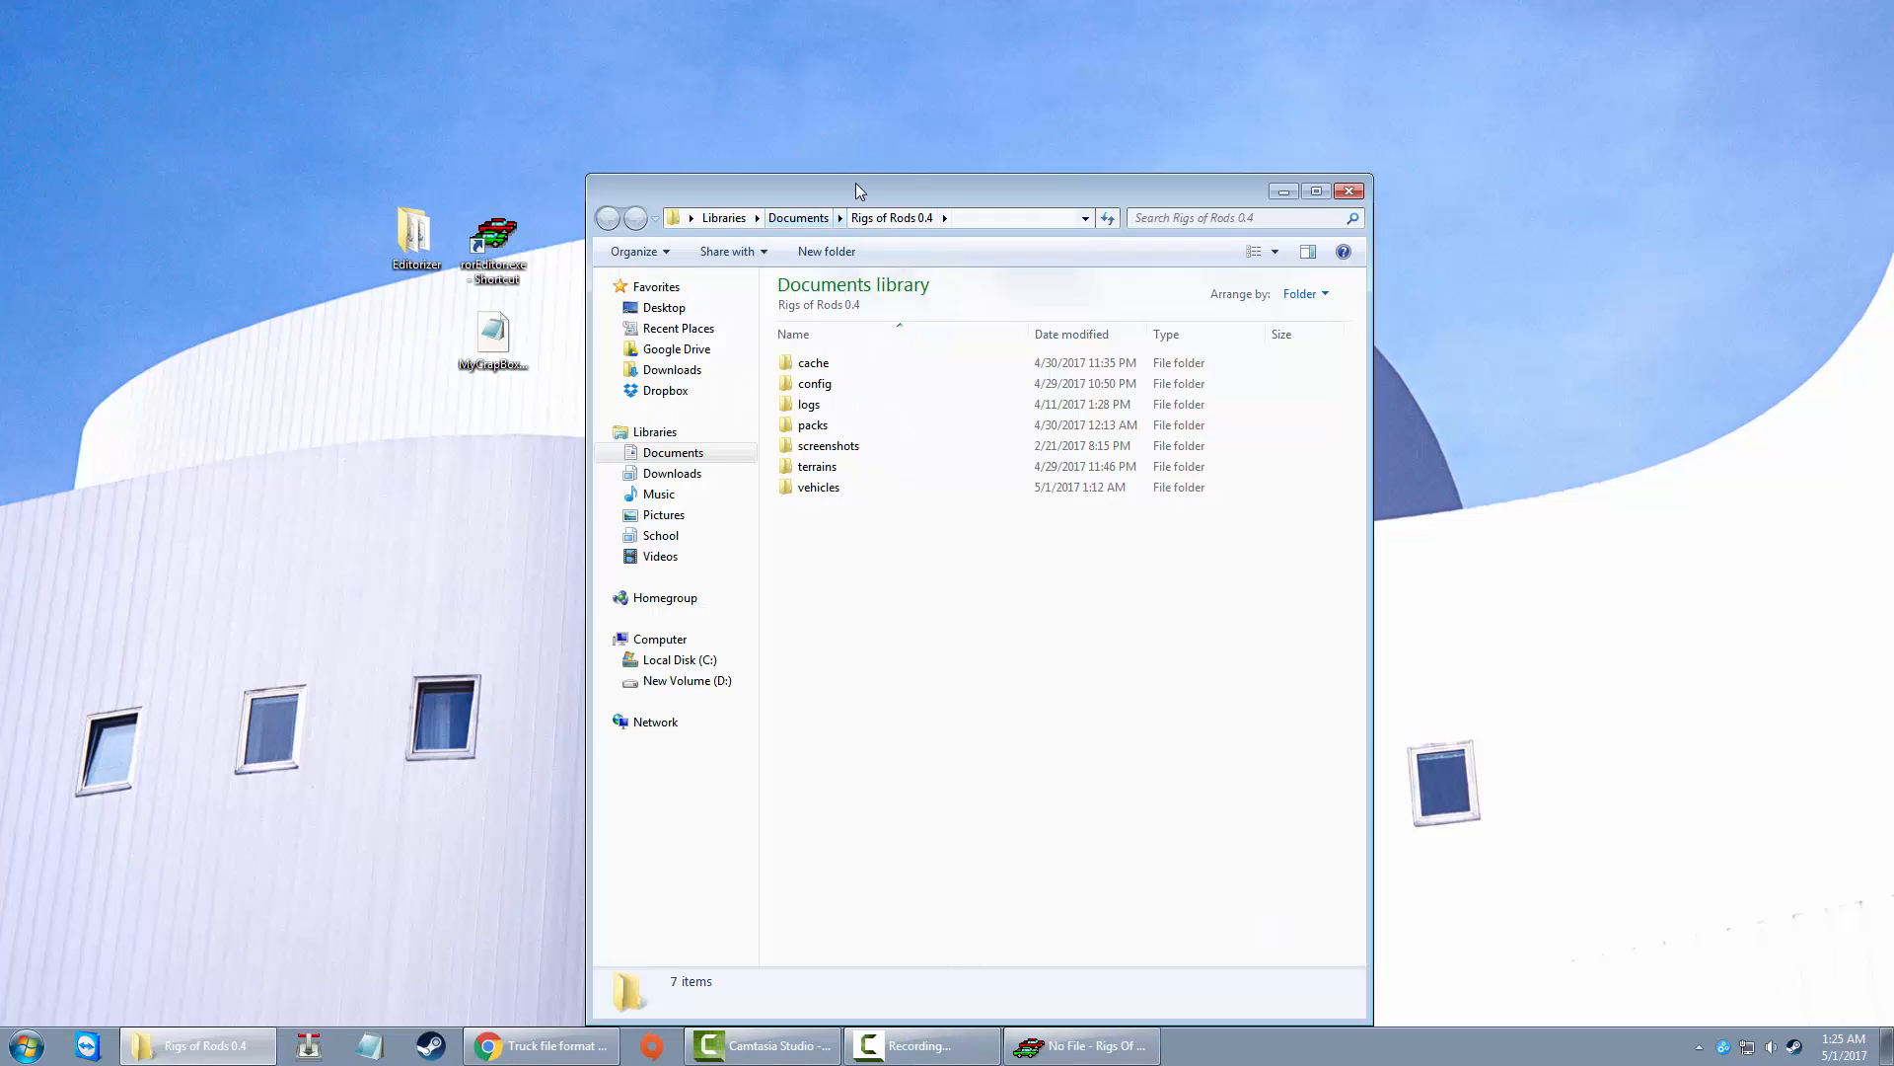
drag(850, 186, 970, 157)
double_click(953, 457)
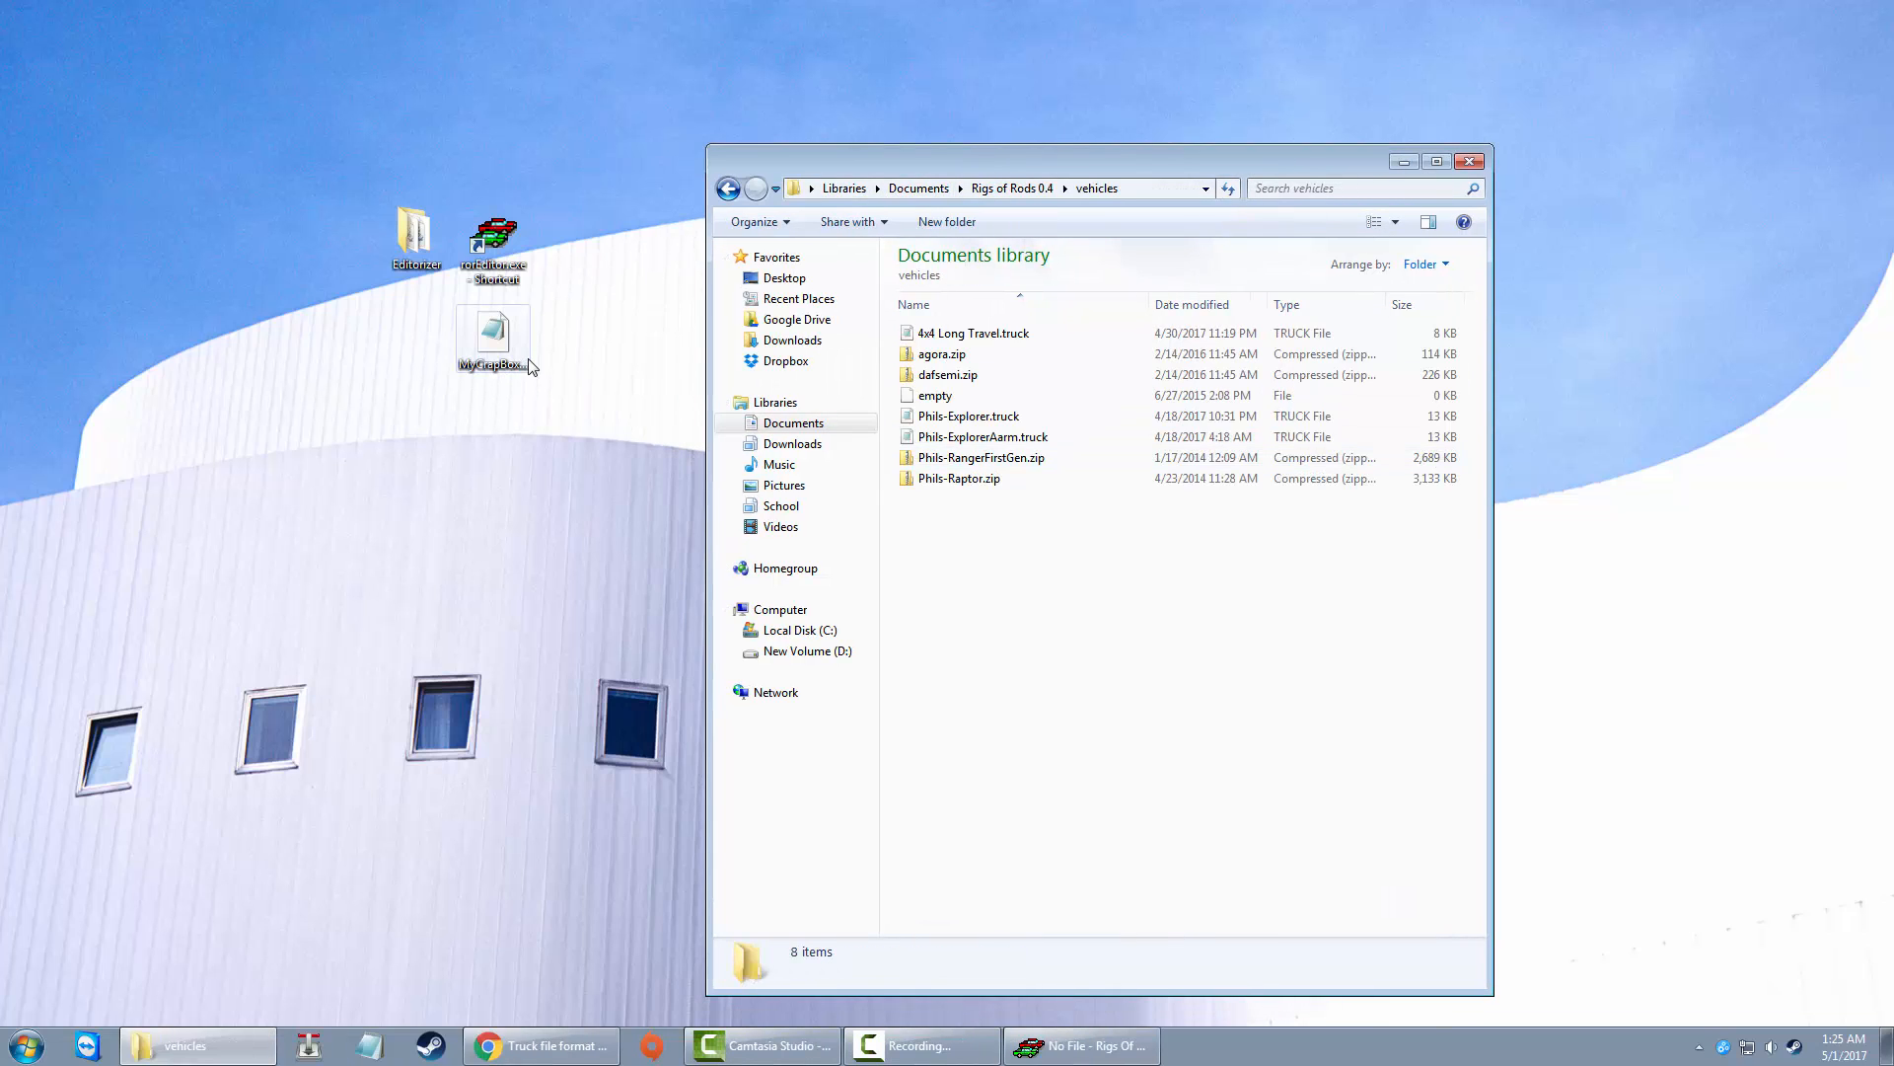
drag(506, 360, 1044, 550)
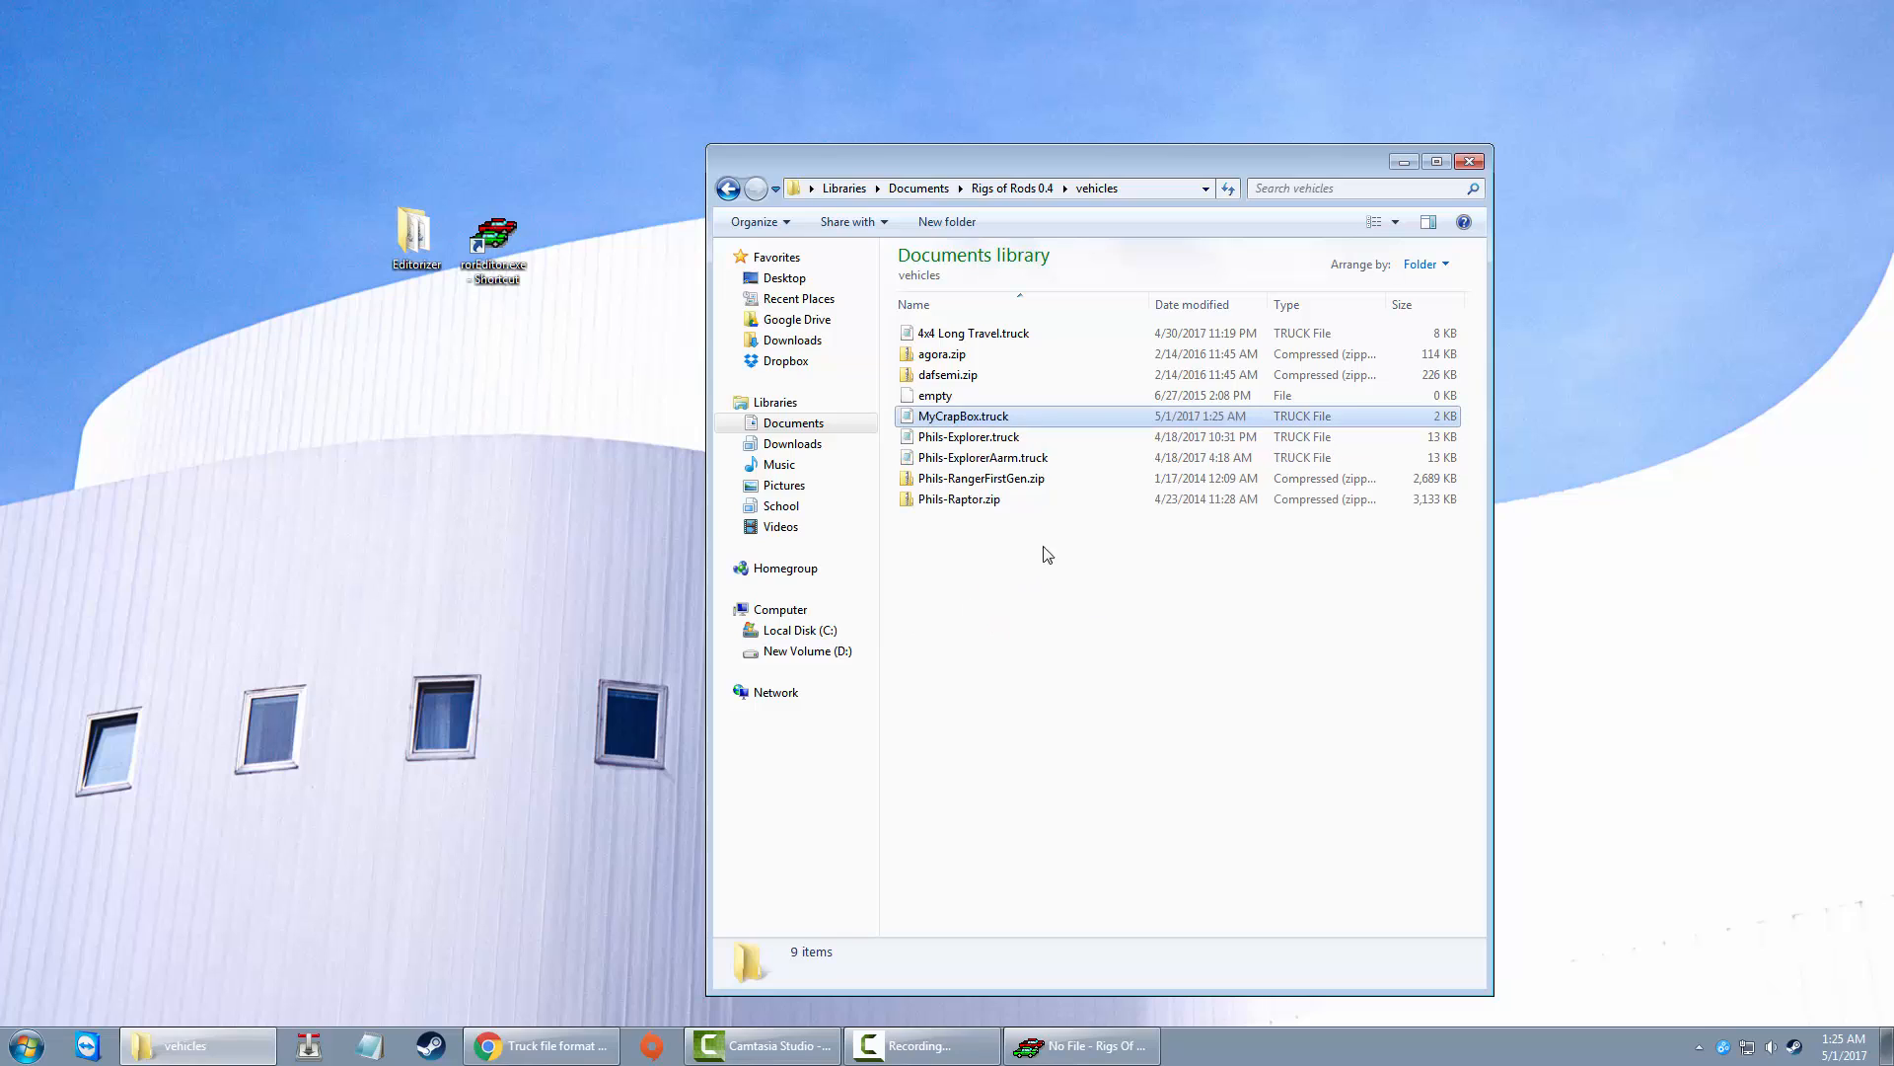
Step: Display the full path of the vehicles folder and select MyCrapBox.truck in it
click(1160, 192)
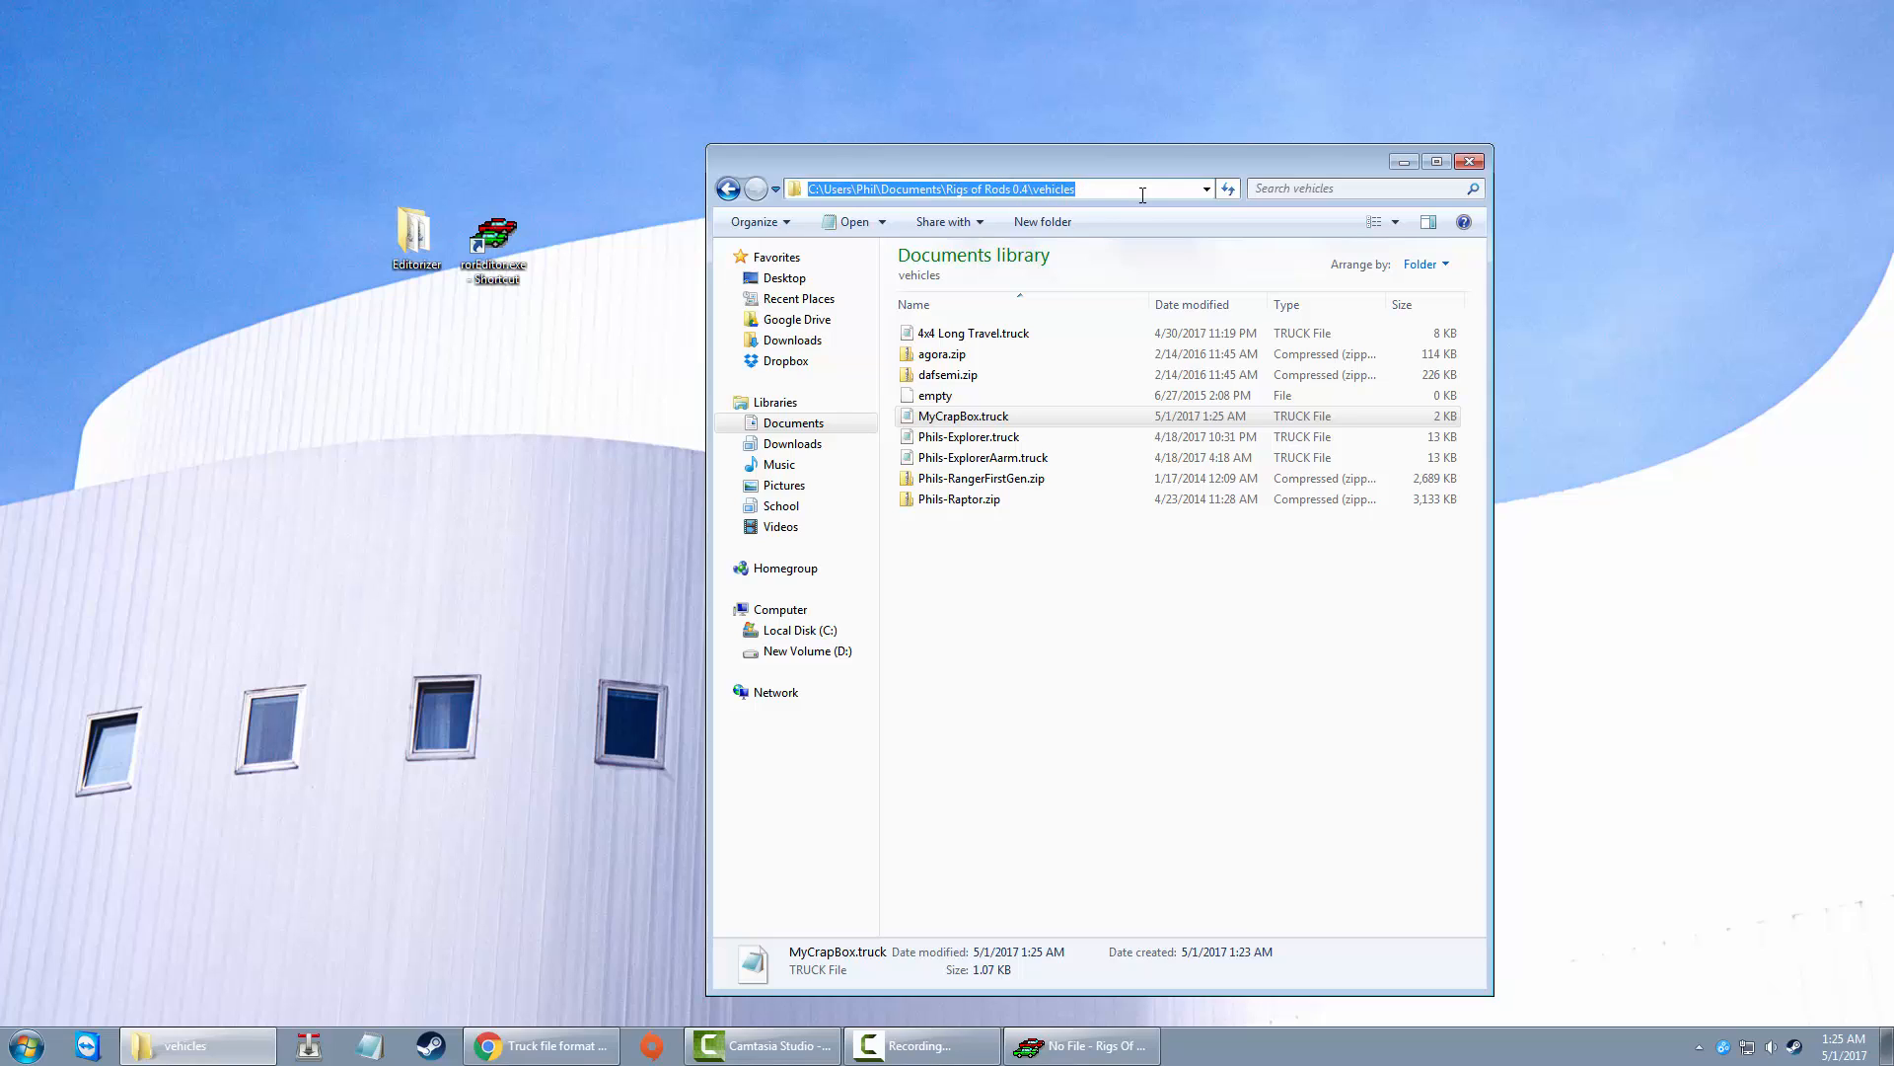
click(1066, 499)
click(997, 537)
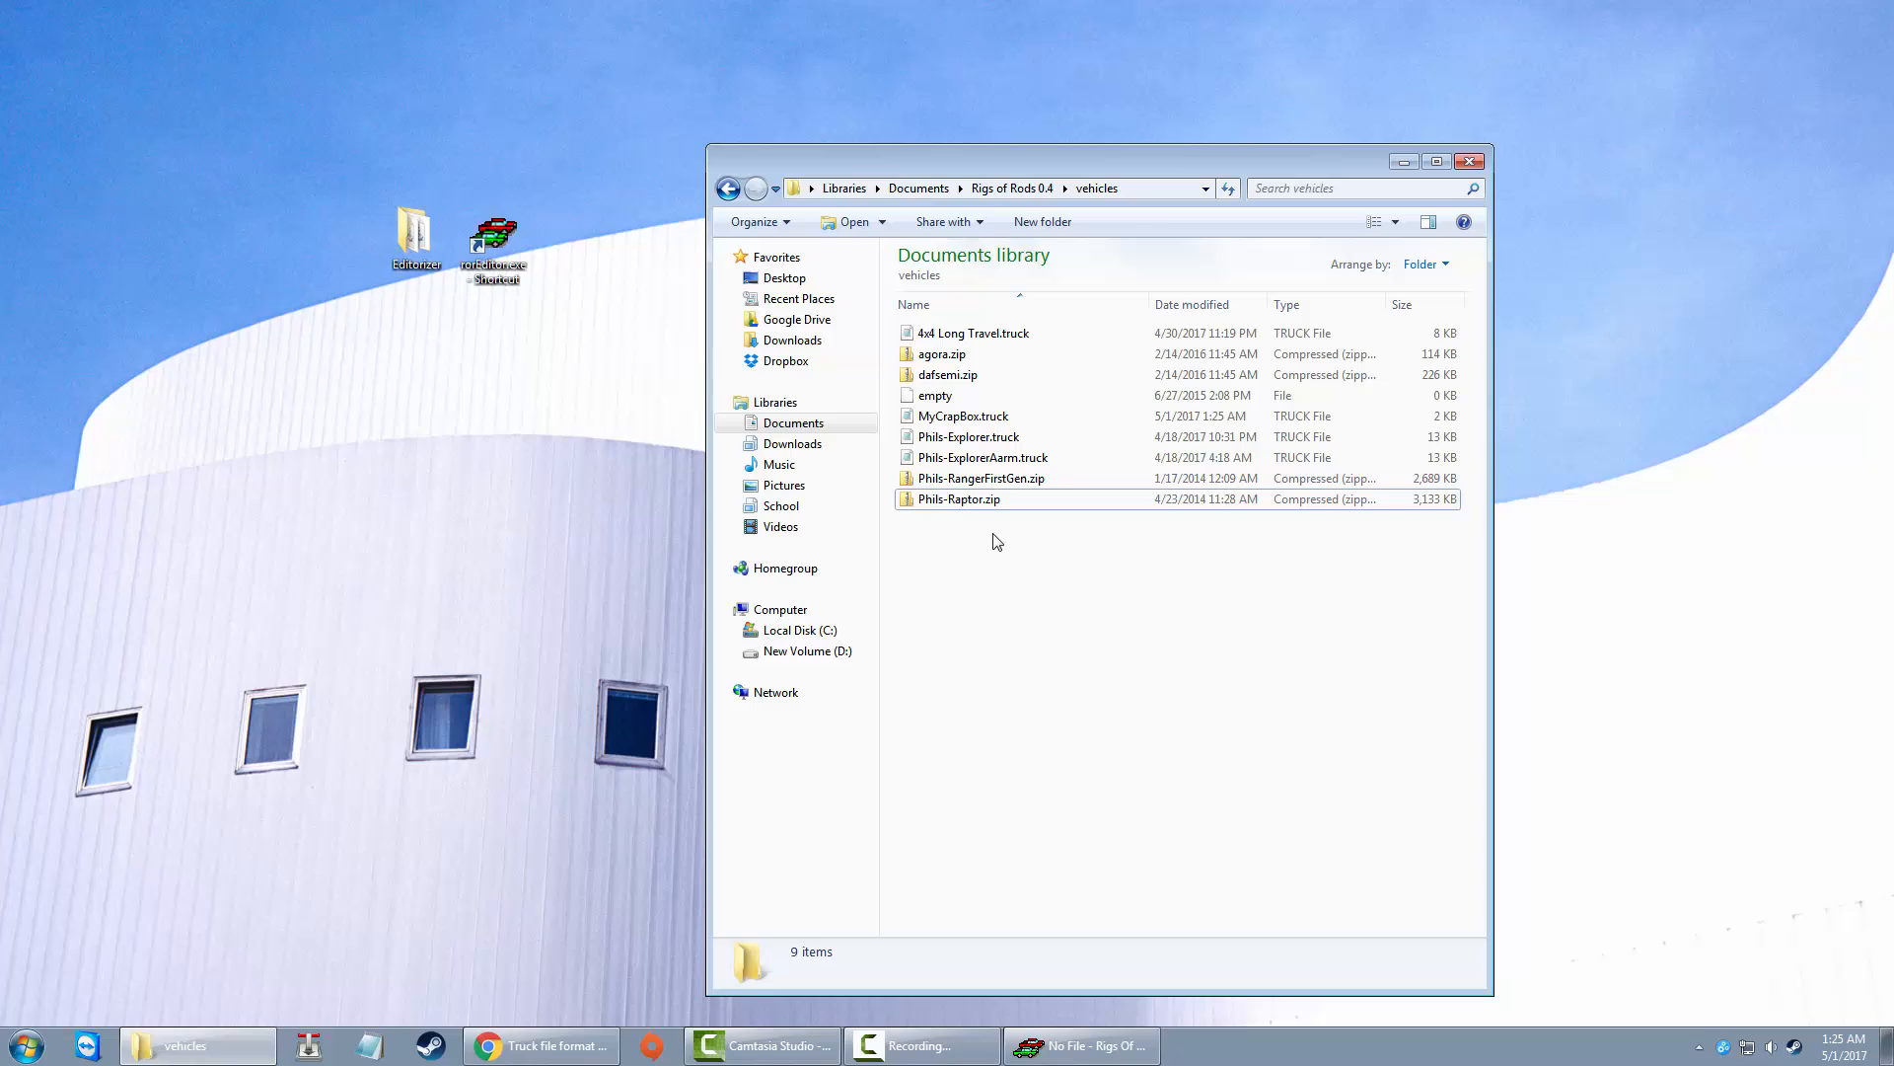
click(958, 421)
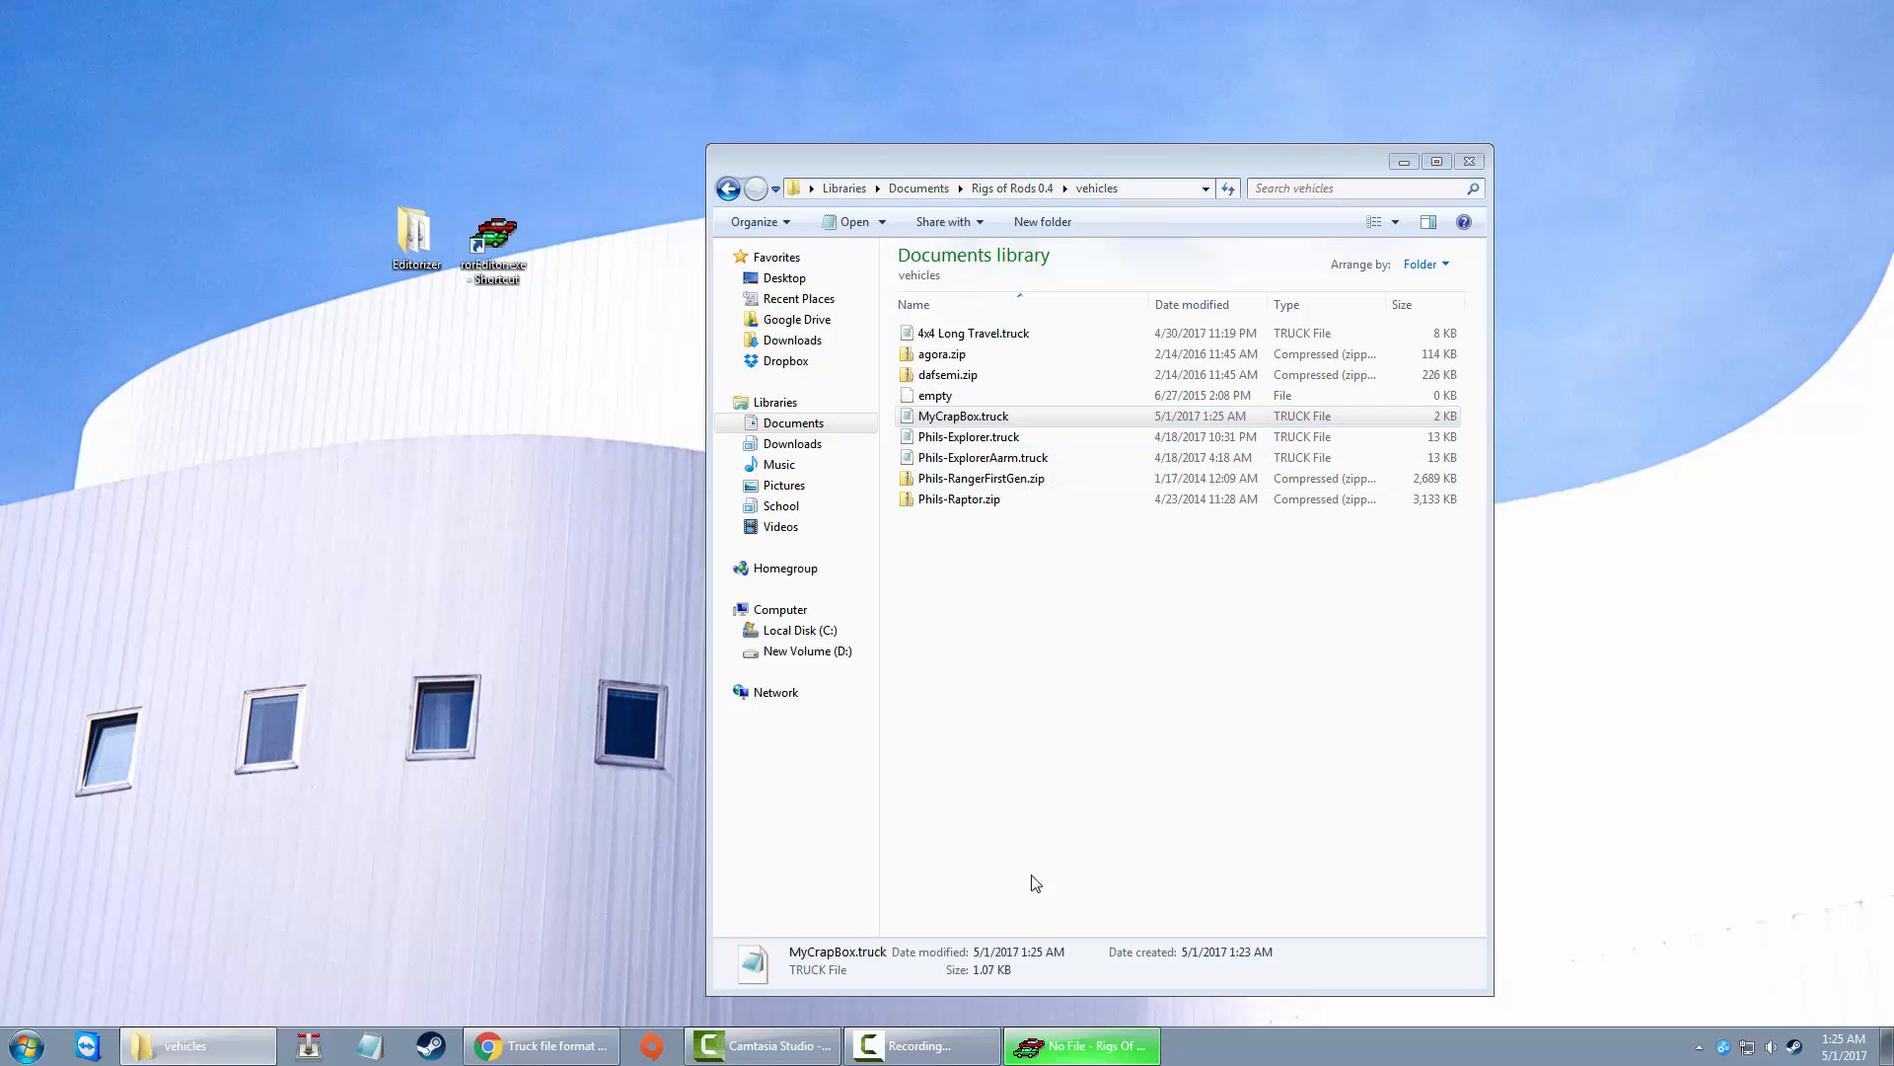
Step: Switch back to the Editorizer and open MyCrapBox.truck from the vehicles folder
click(1068, 1044)
click(16, 30)
click(62, 59)
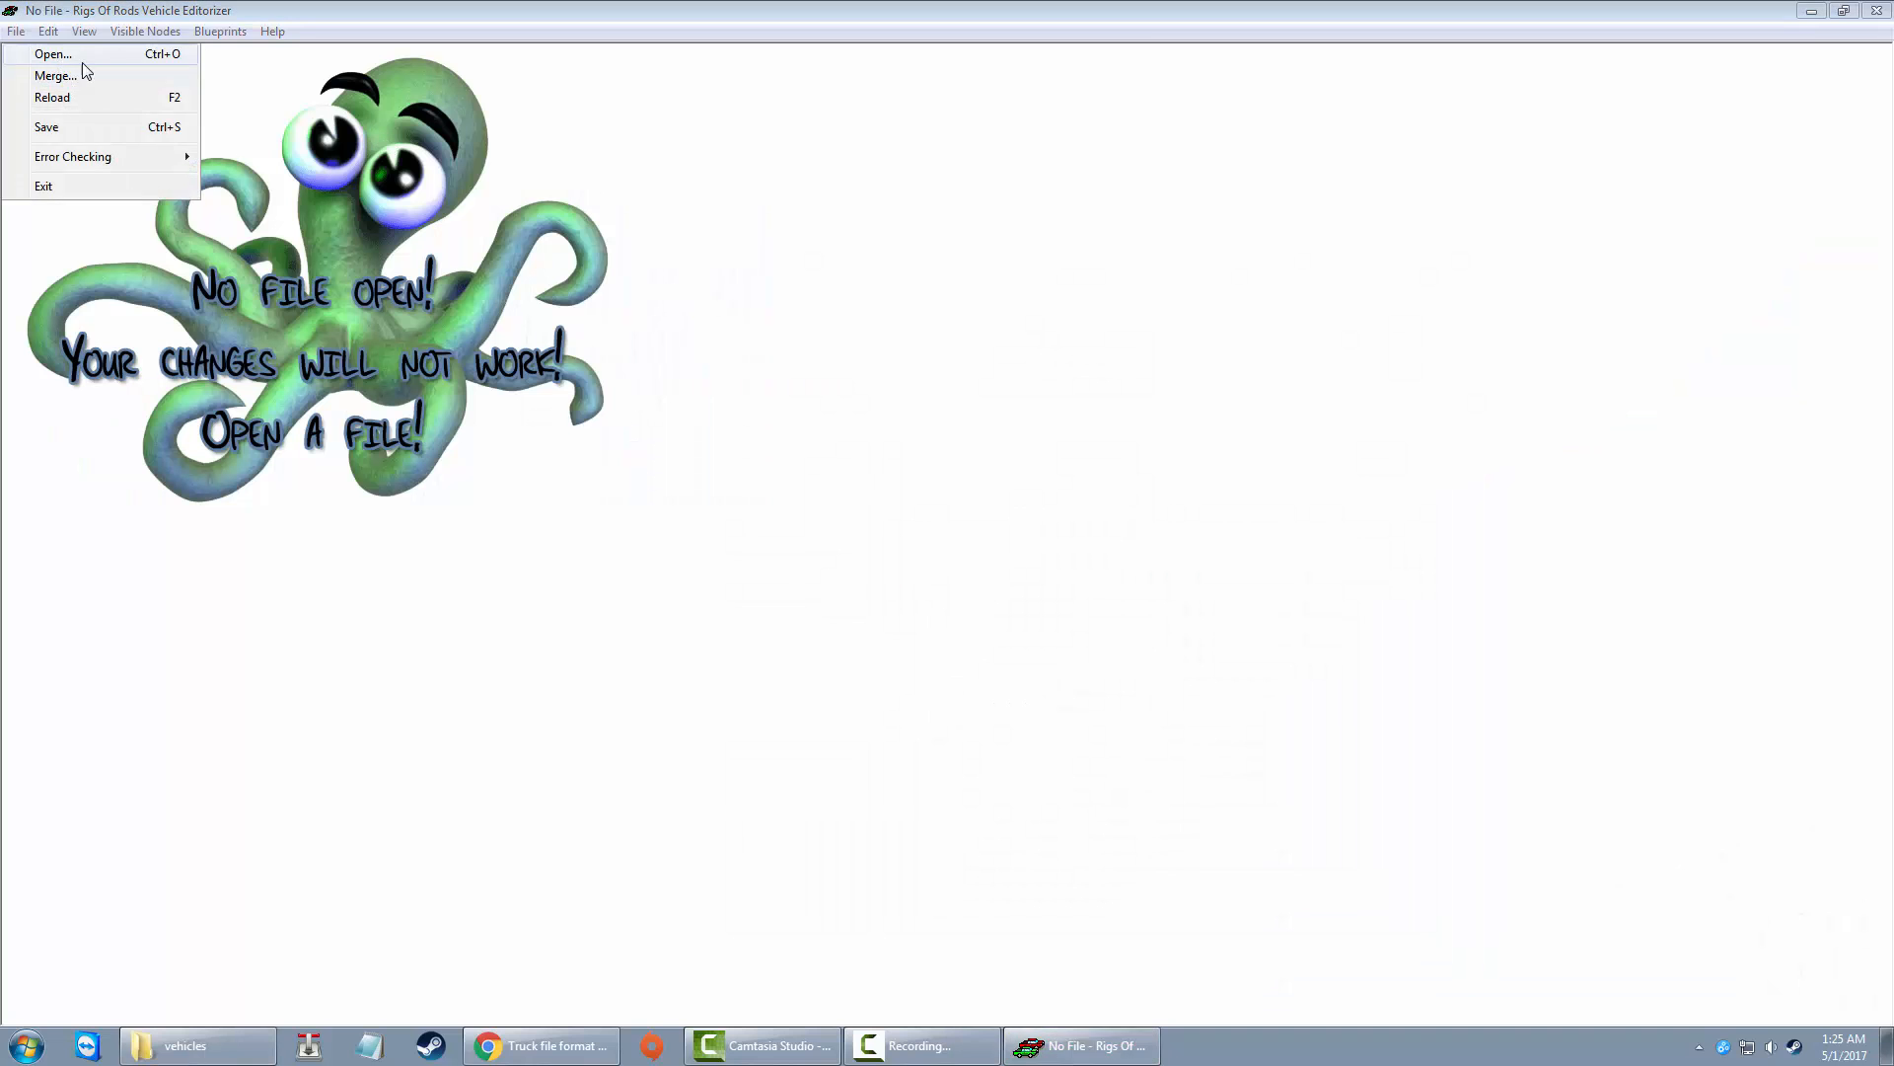
double_click(795, 308)
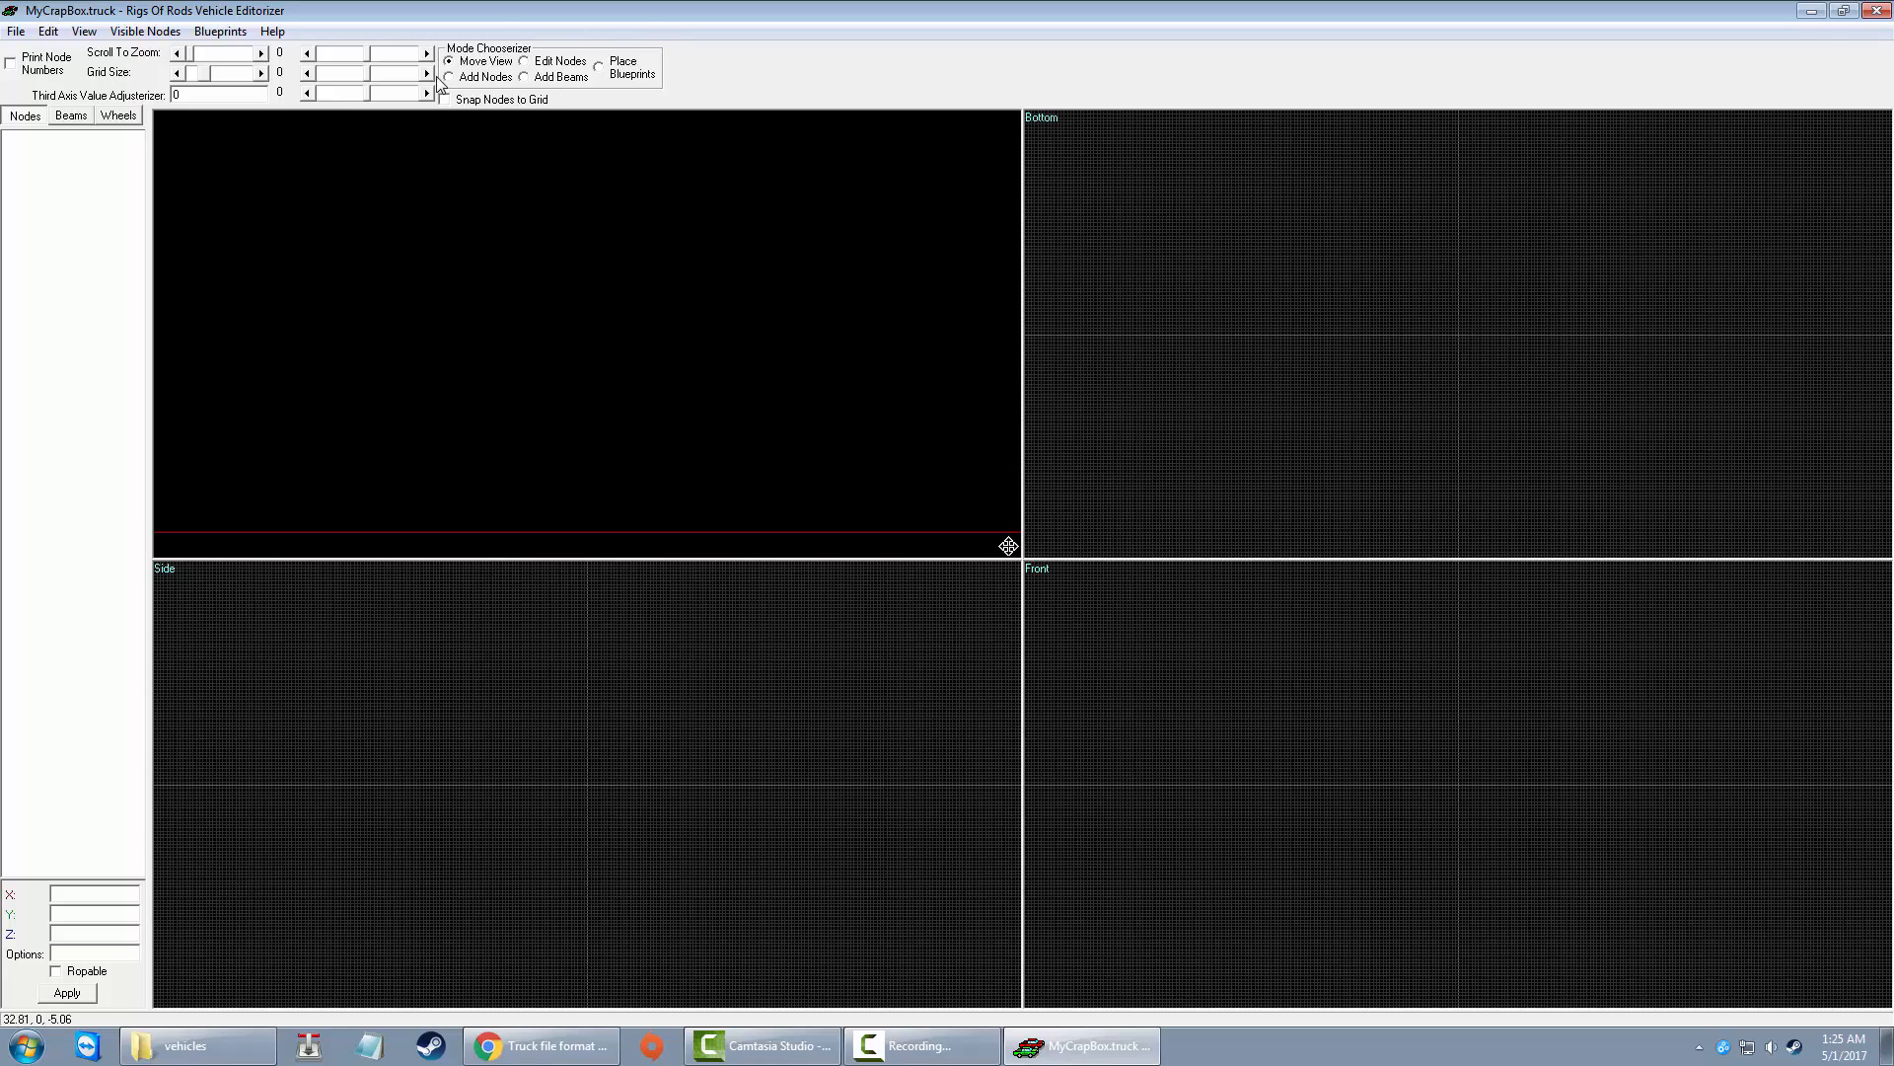
Step: Enable Snap Nodes to Grid and leave the editor in Move View mode
click(510, 78)
click(561, 79)
click(493, 63)
click(471, 101)
click(461, 63)
Step: Rotate the 3D view and zoom the Bottom, Front and Side views to examine the axes and grids
drag(711, 322, 672, 312)
drag(857, 424, 676, 354)
drag(715, 348, 774, 332)
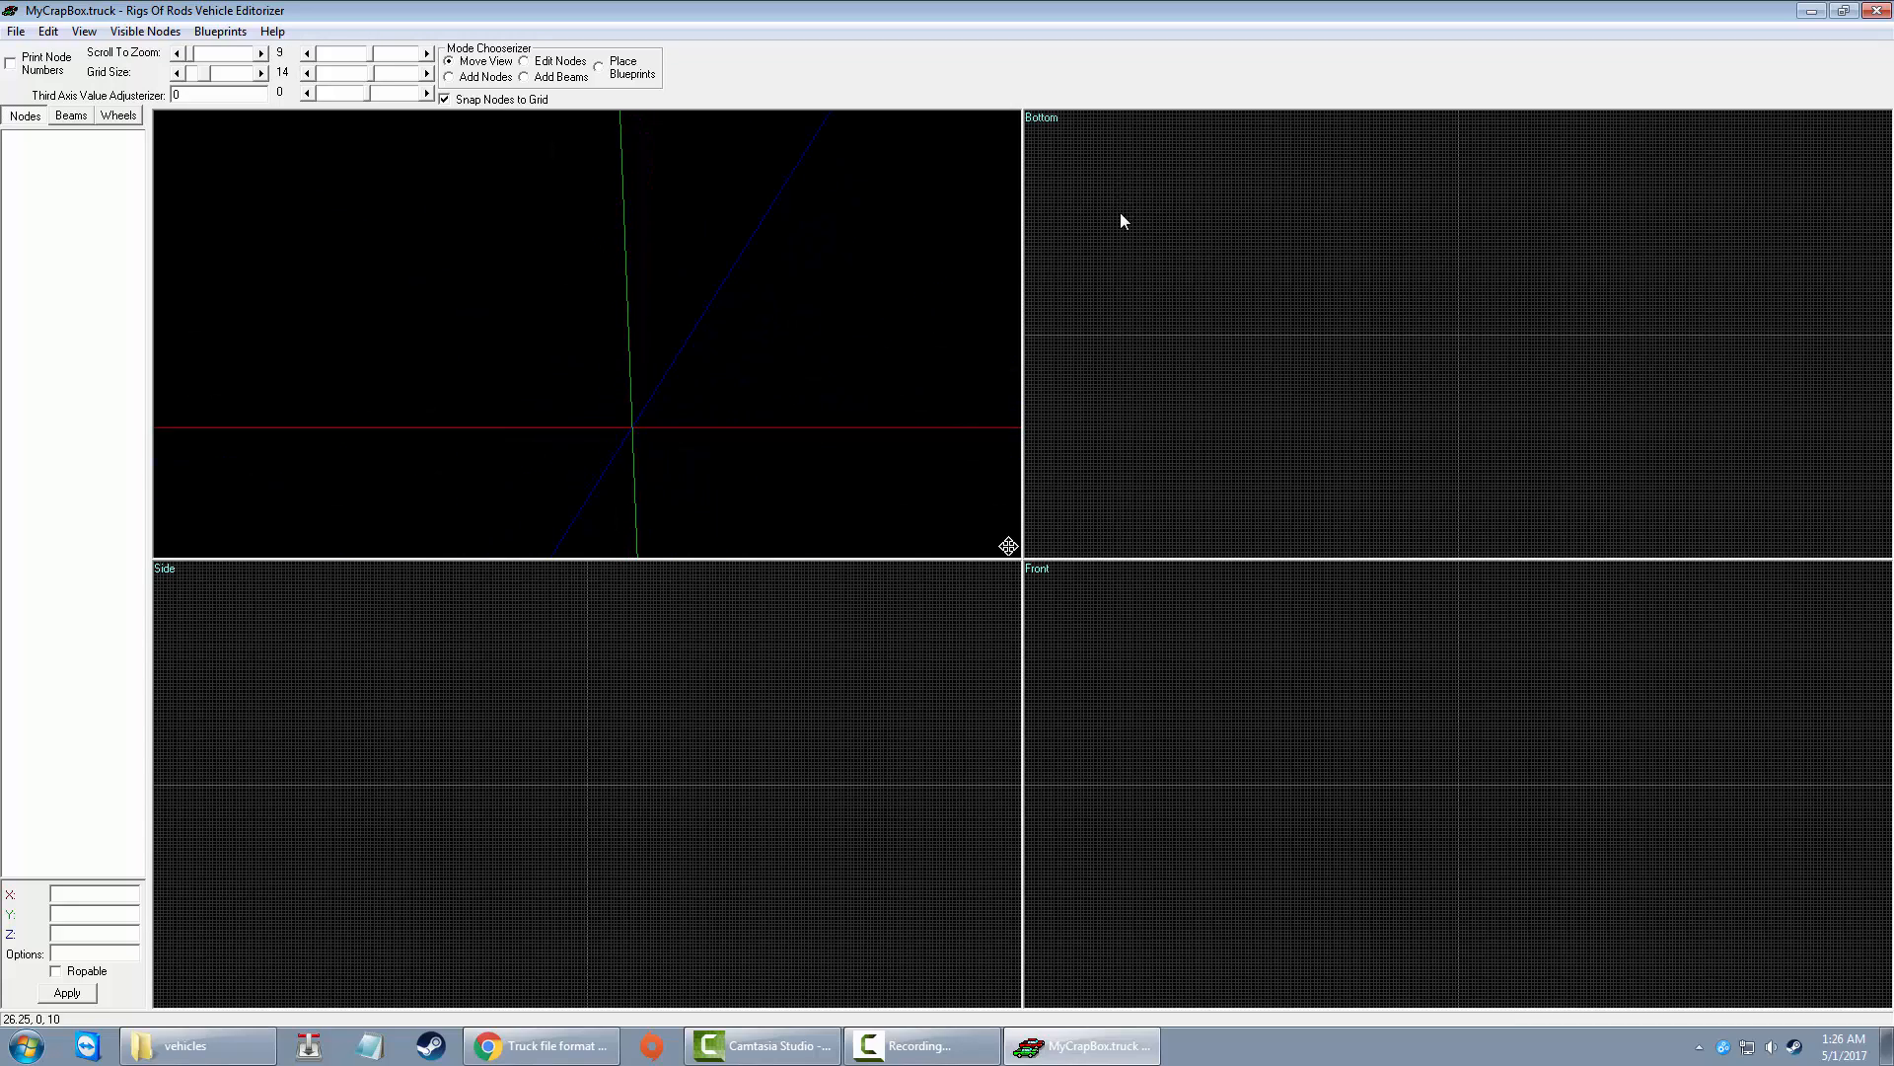
scroll(1089, 280, up, 4)
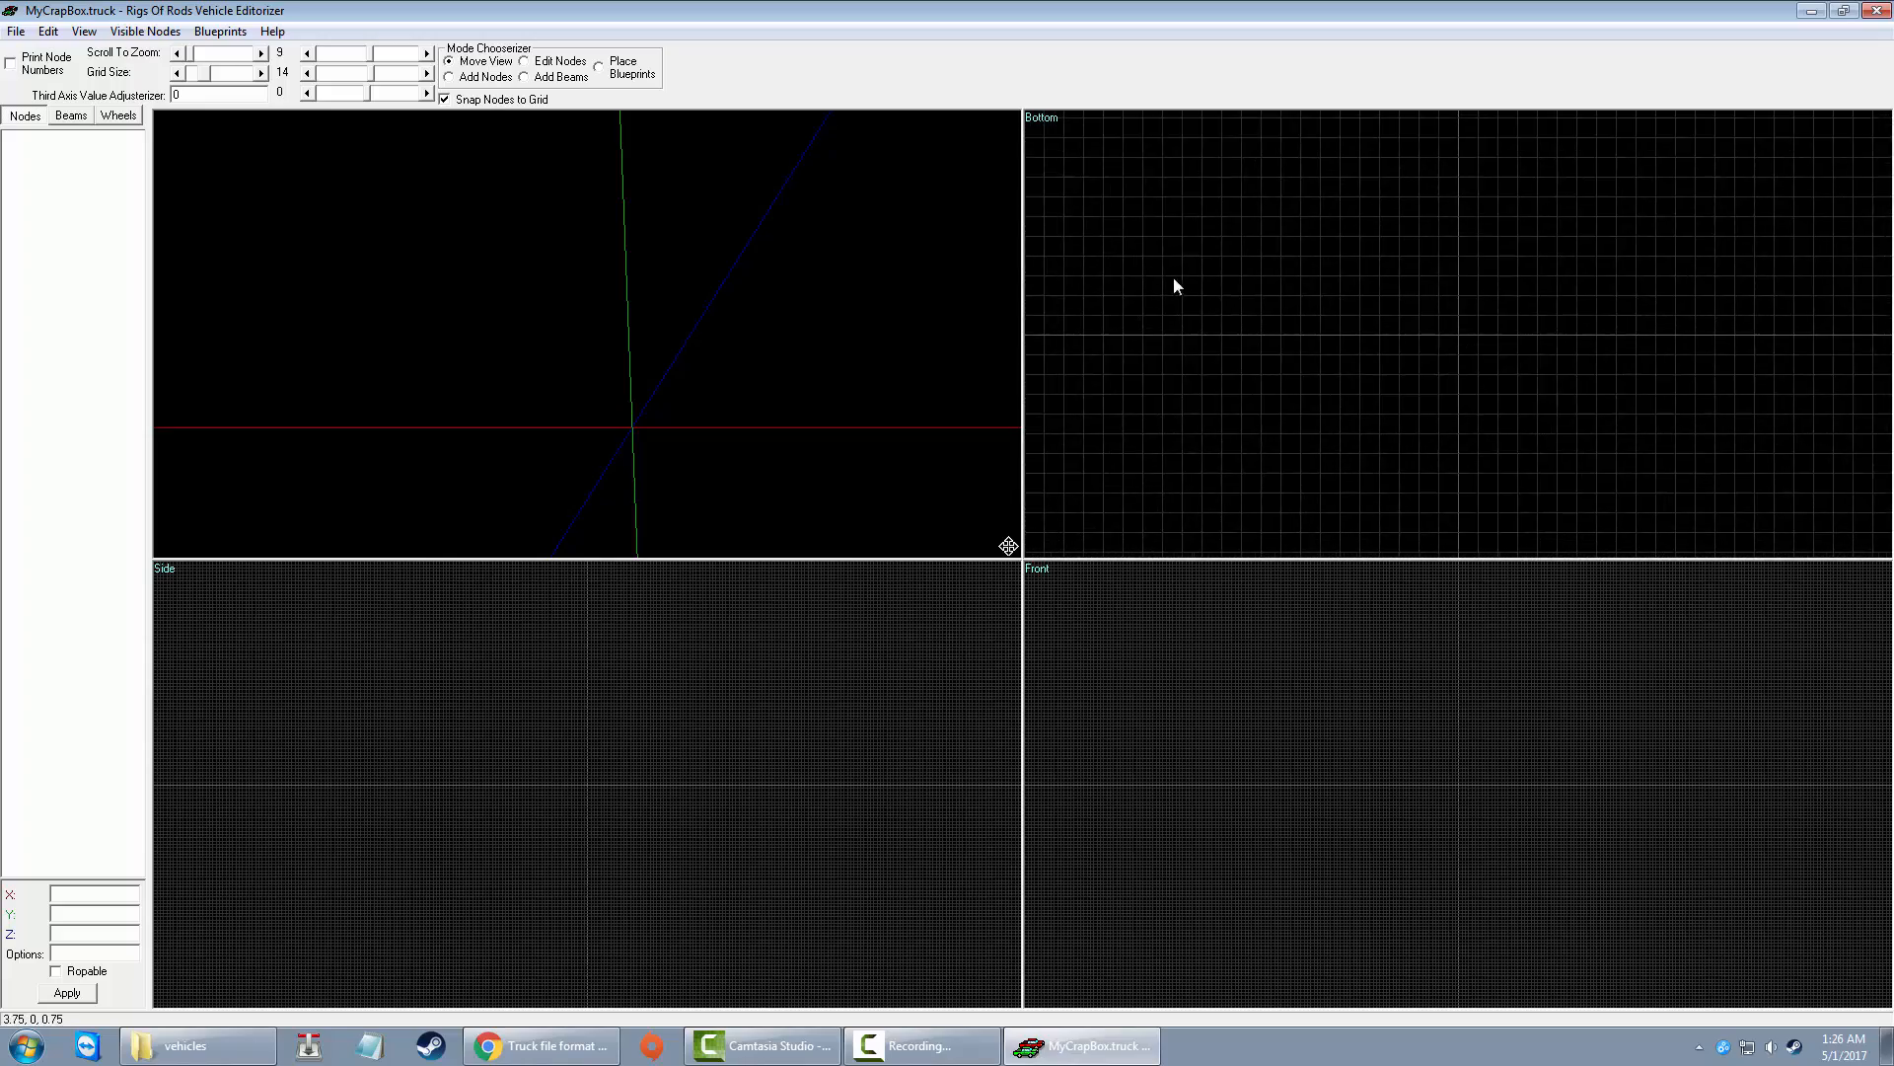
scroll(1237, 279, up, 3)
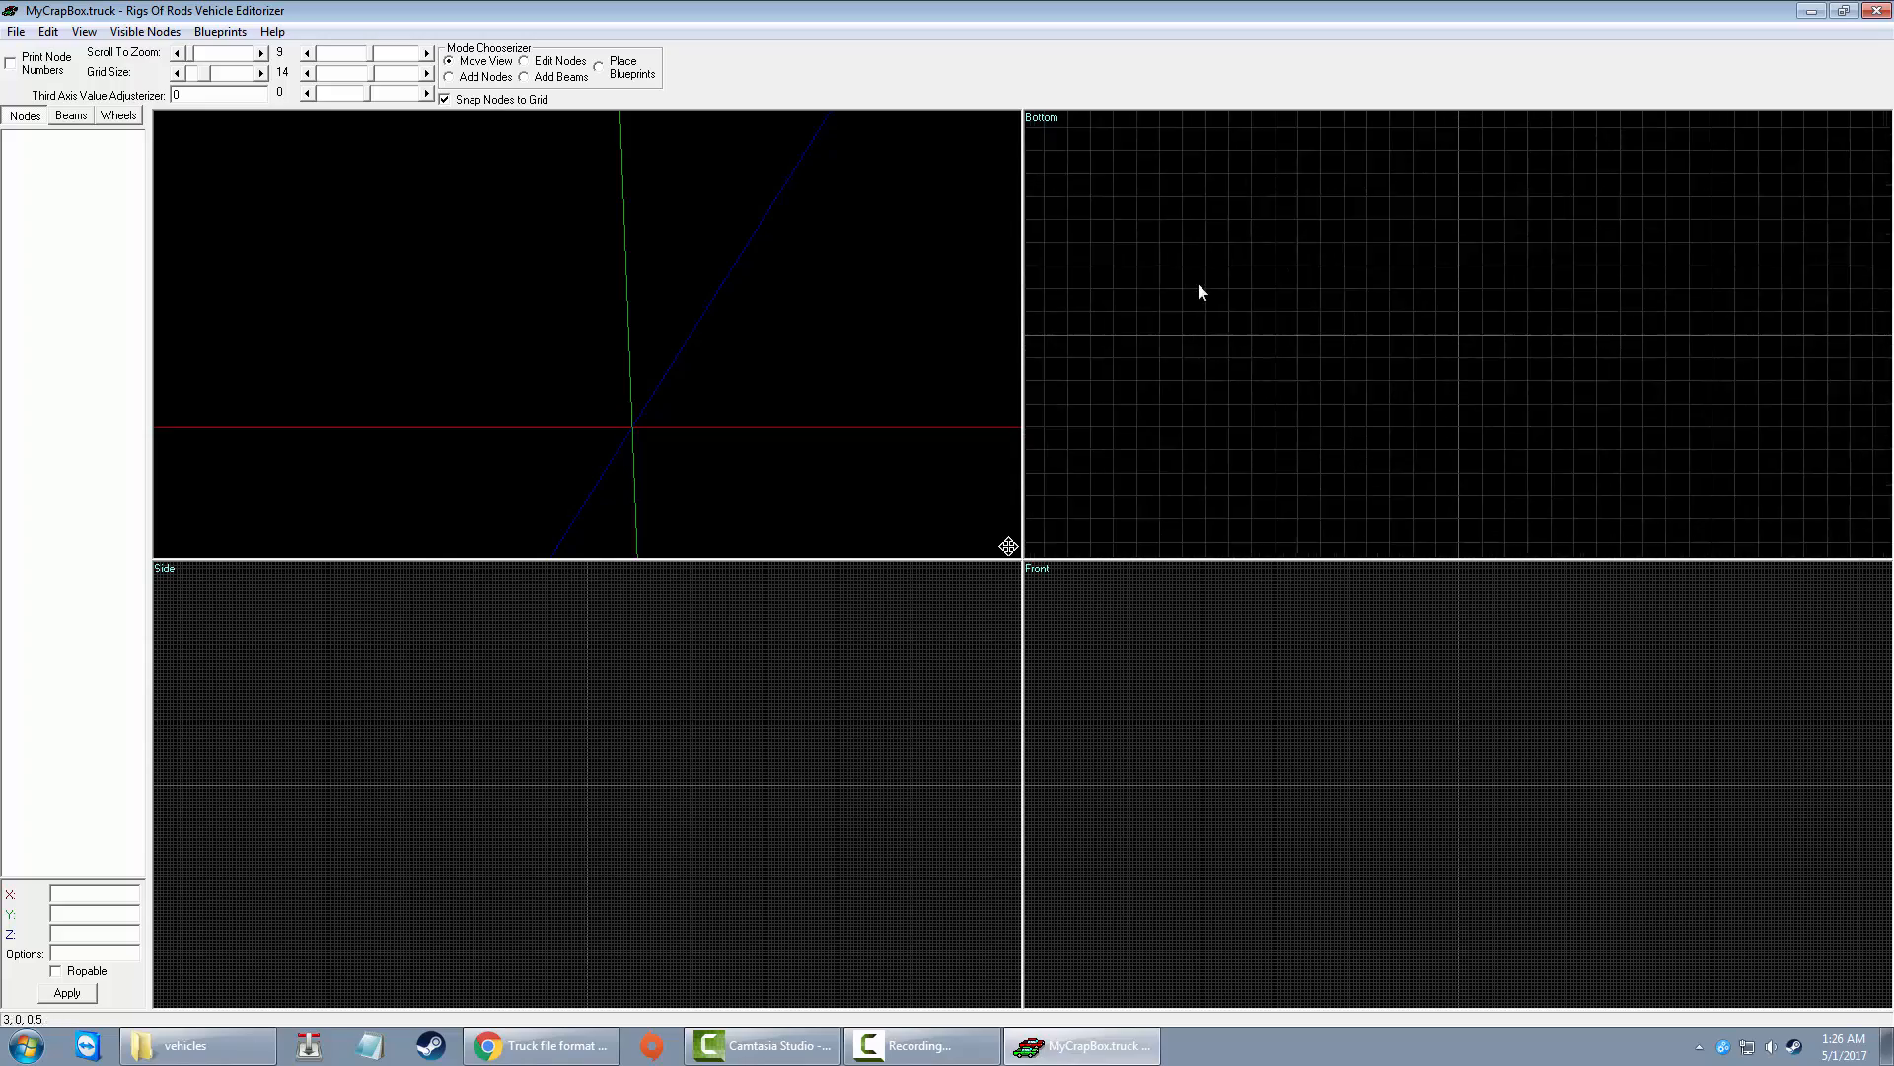
scroll(1201, 290, up, 3)
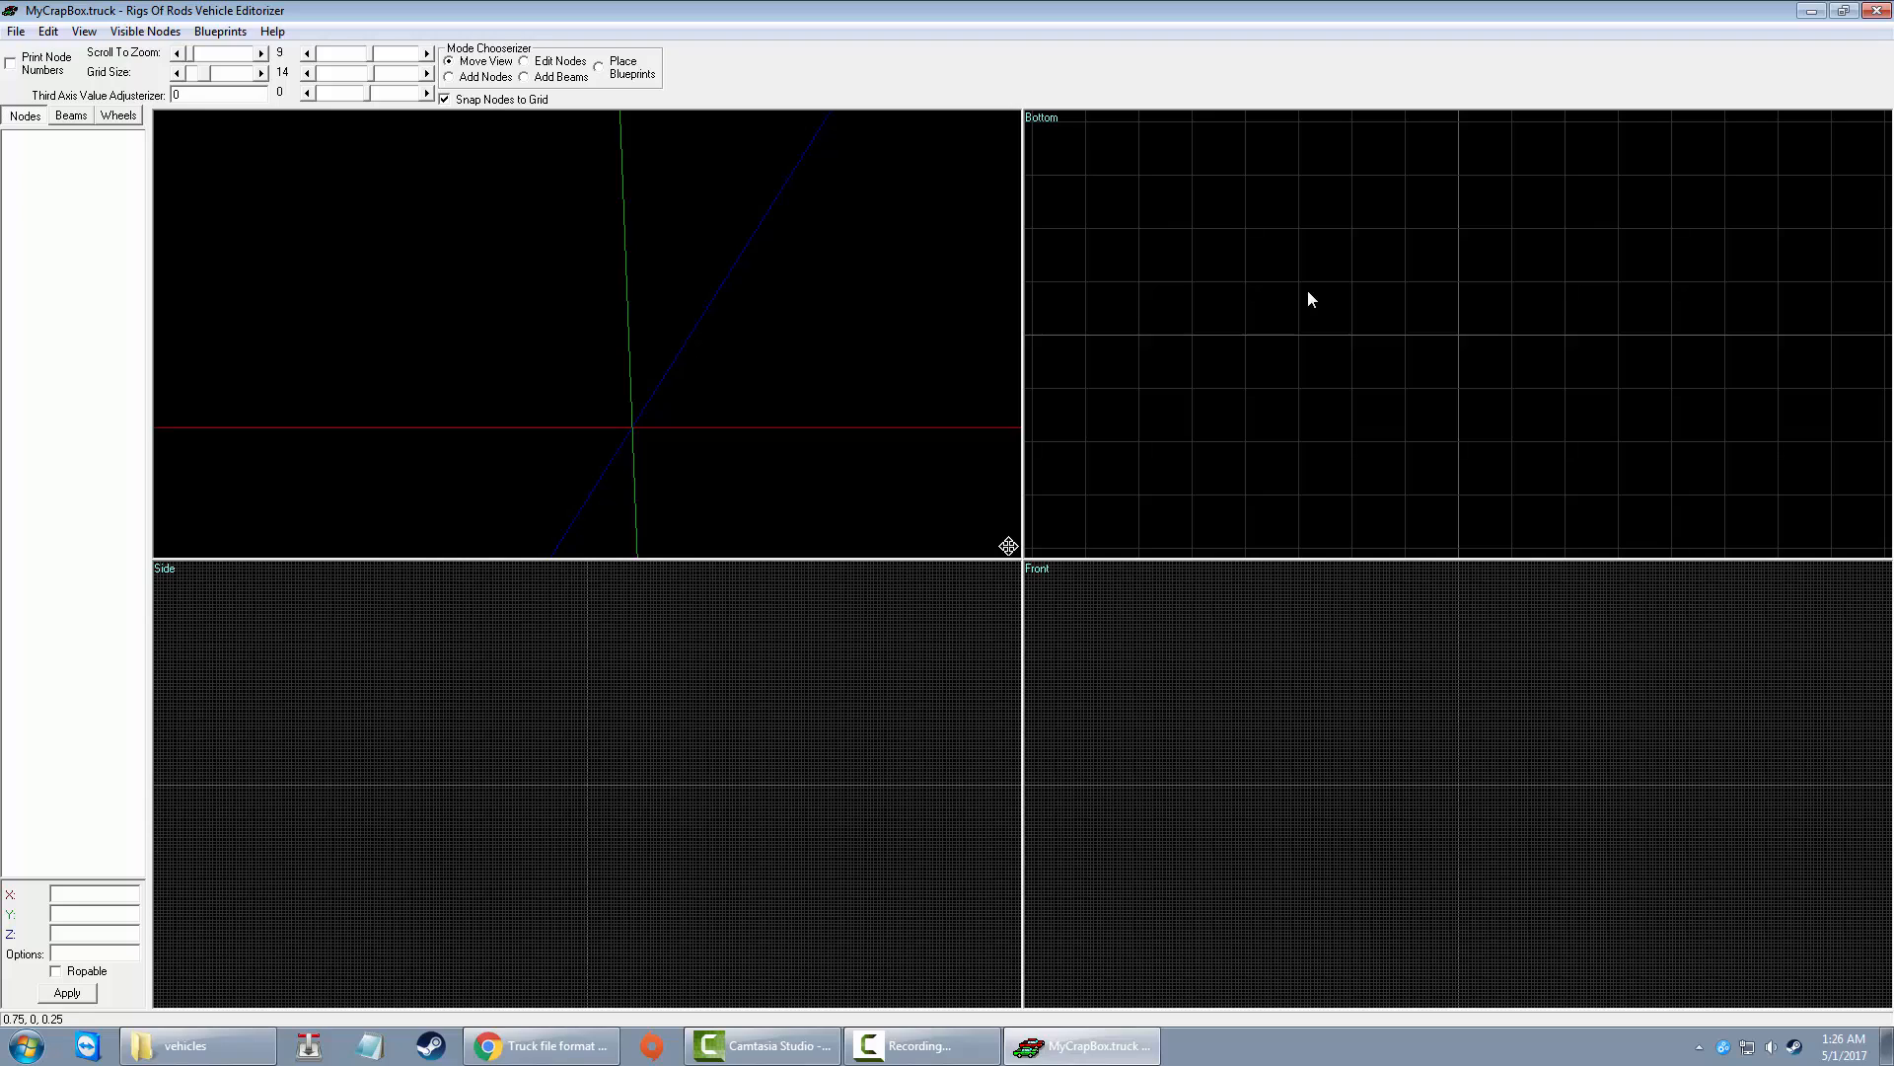
scroll(1253, 301, down, 4)
scroll(1230, 672, up, 5)
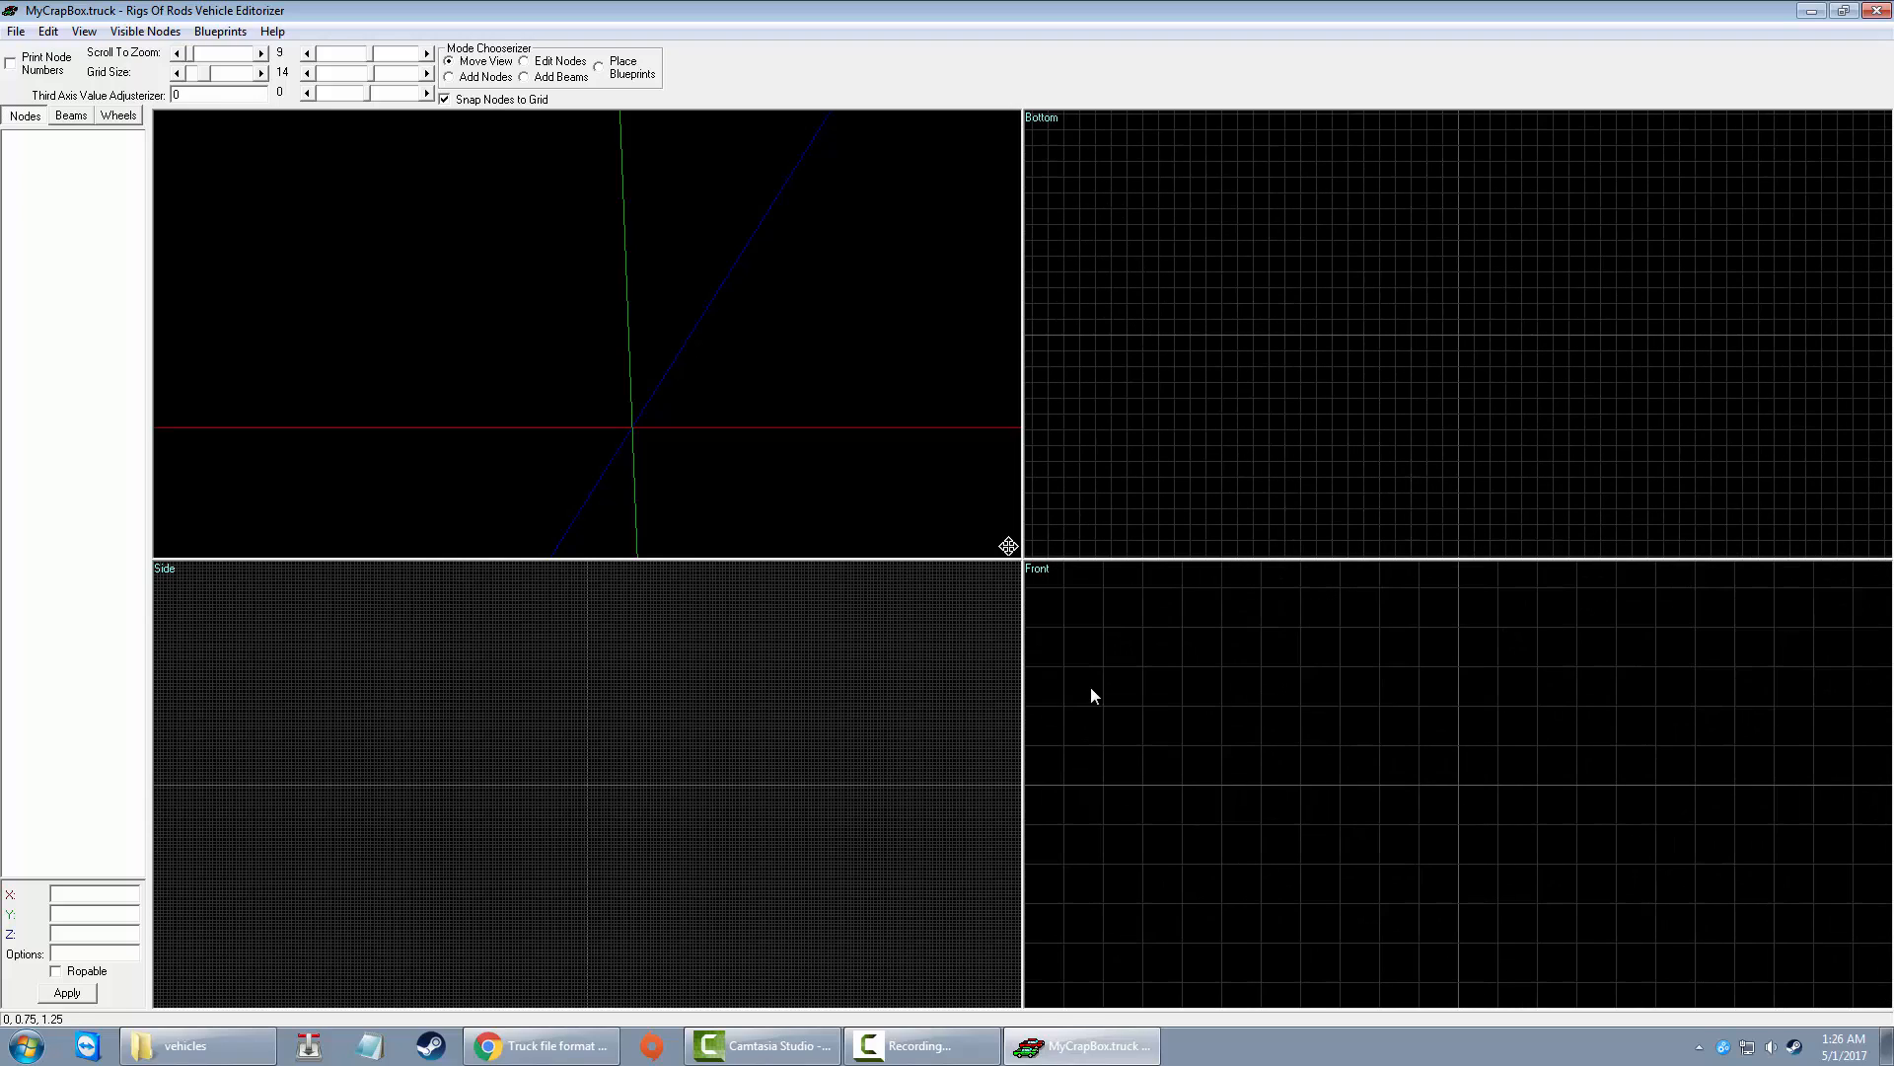
scroll(553, 701, up, 5)
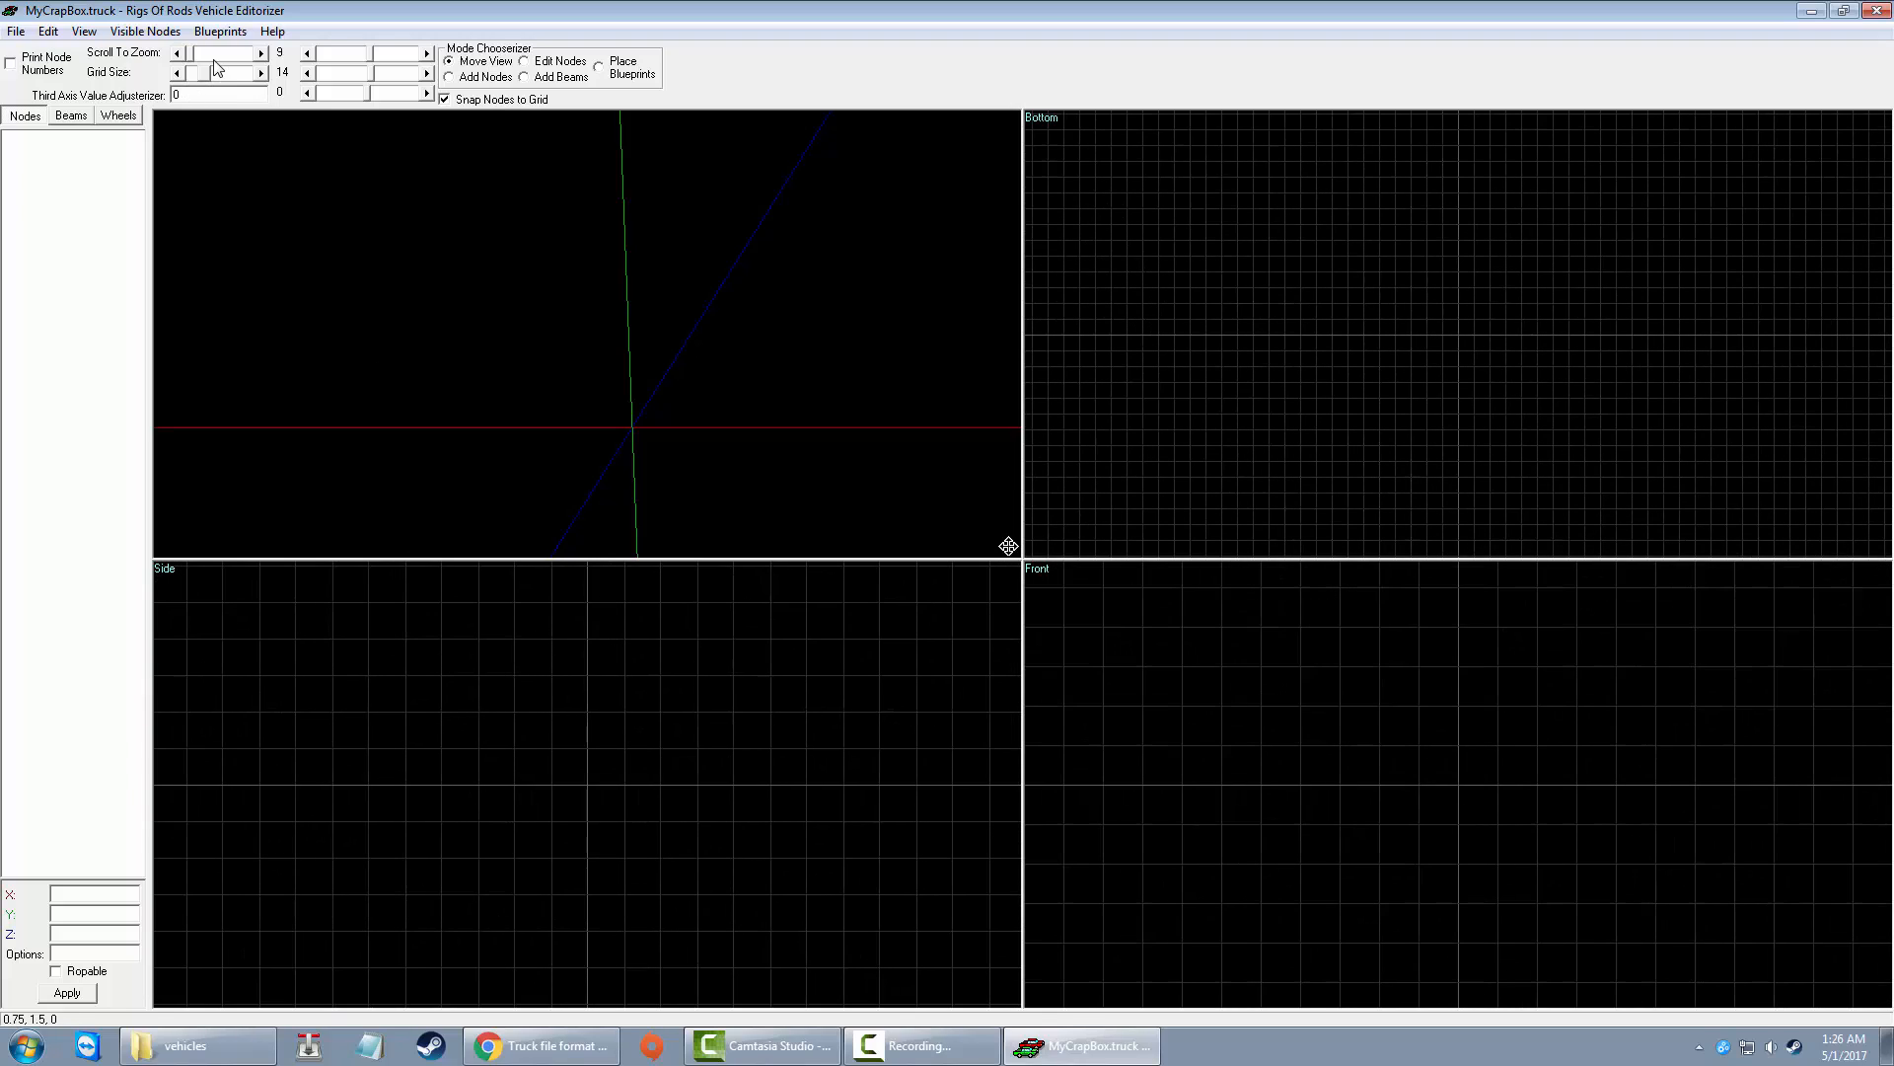
Step: Make the grid finer and add two overlapping nodes each at (1.4, 0, 0) and (-1.3, 0, 0) in the Side view
drag(207, 79, 191, 77)
click(263, 74)
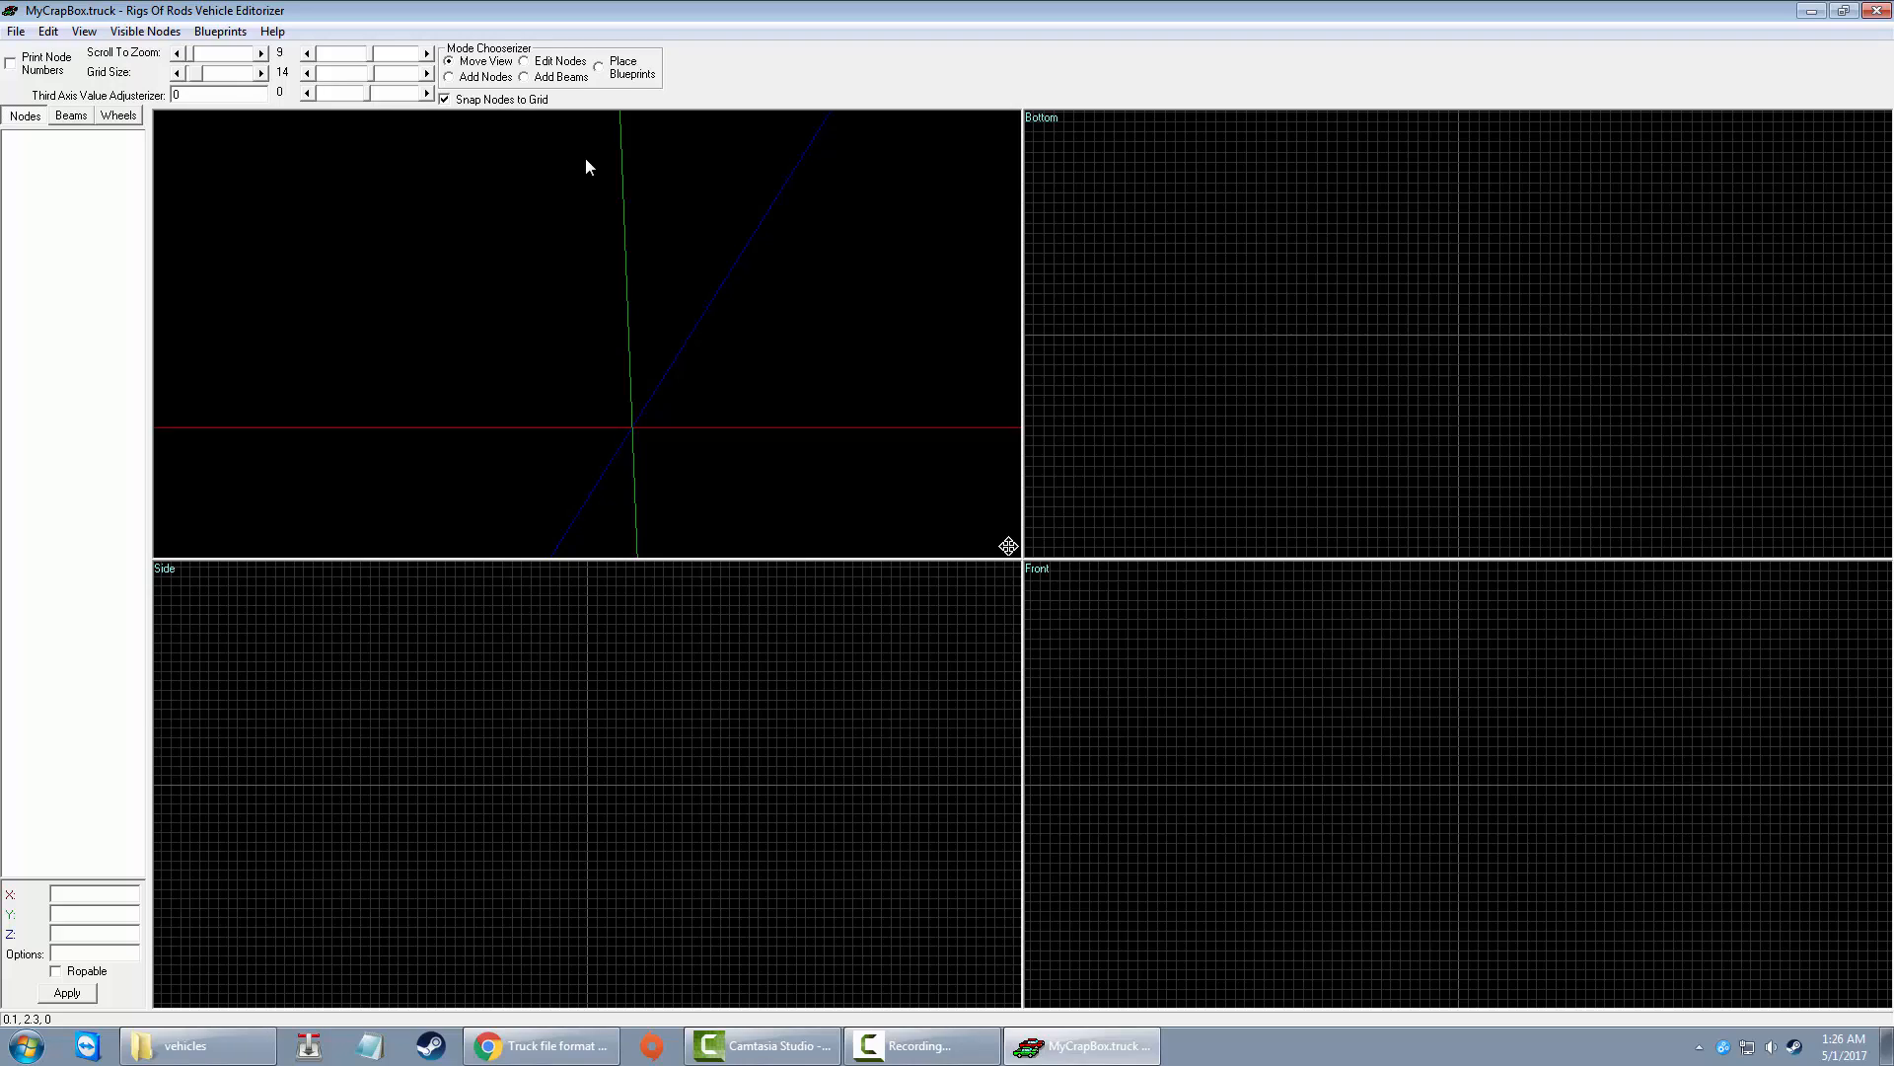
click(488, 78)
click(451, 786)
click(453, 785)
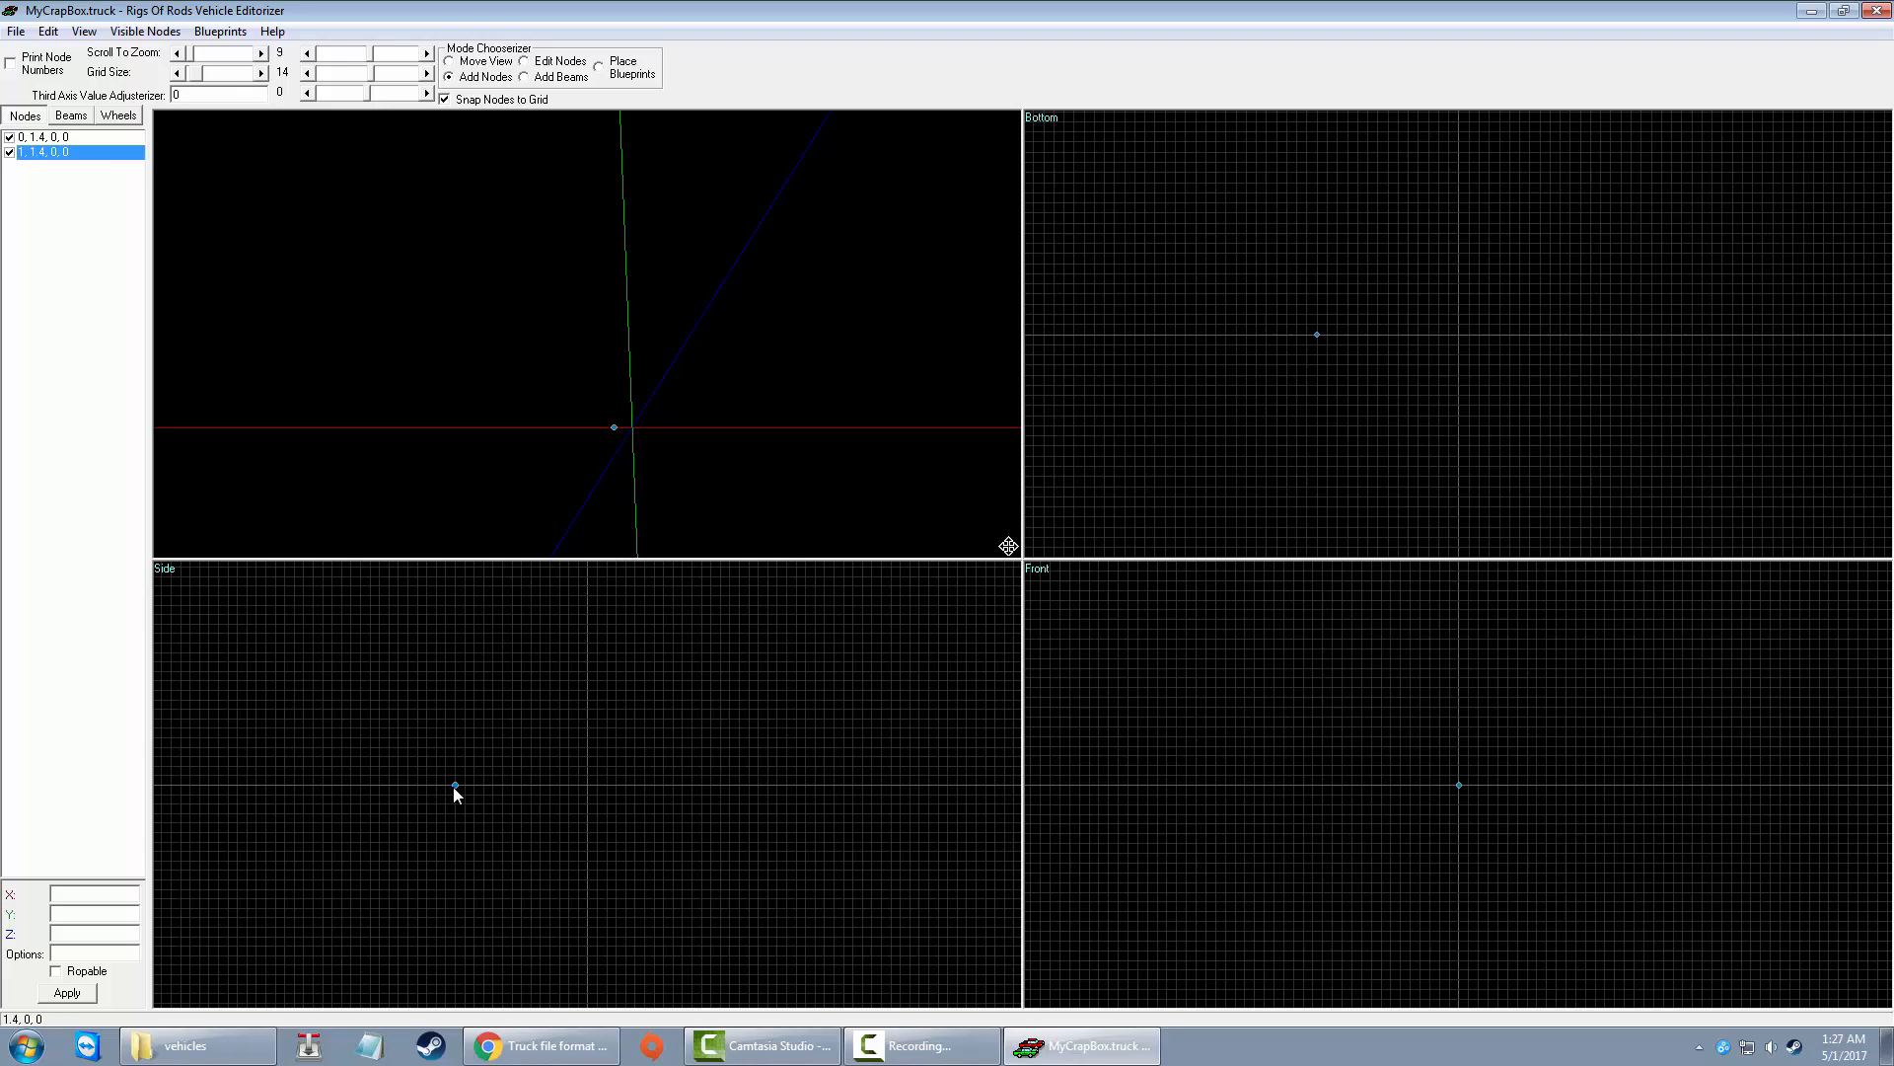
click(713, 787)
click(712, 785)
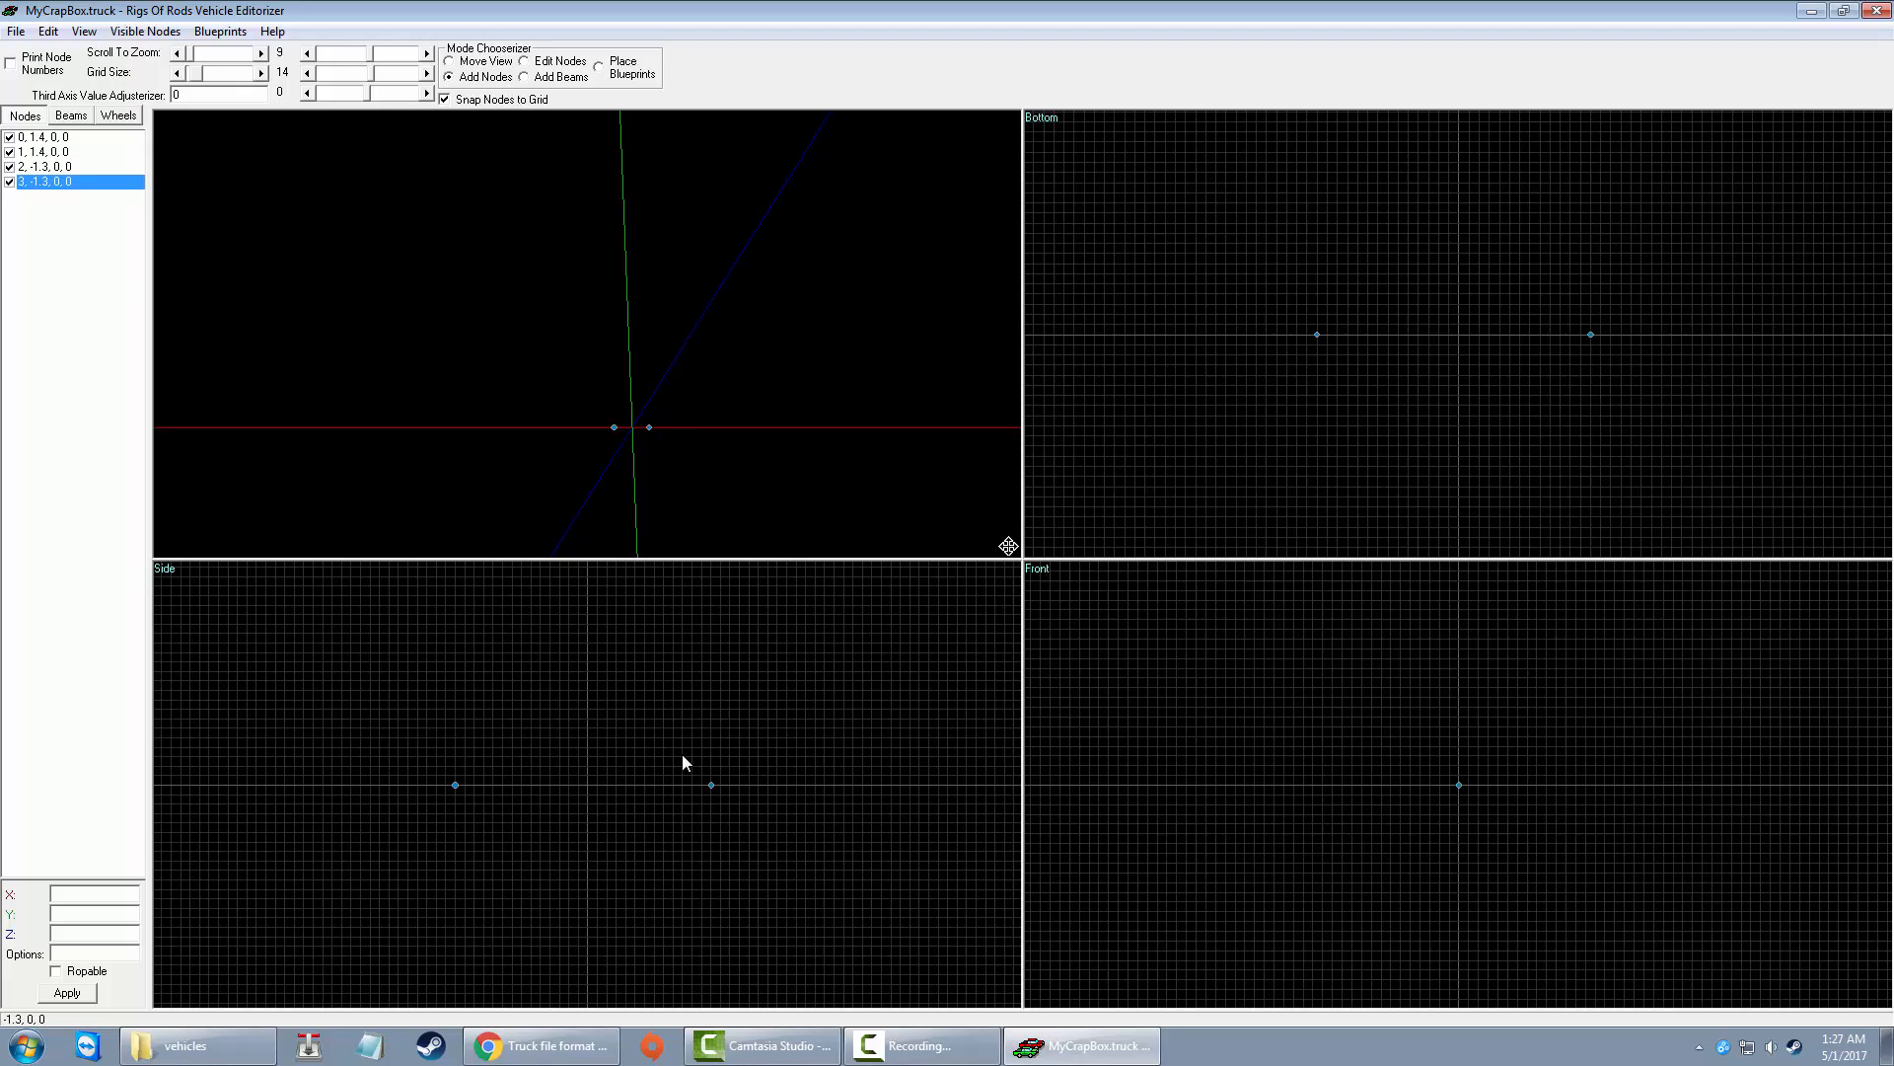
Step: Add two overlapping nodes each at (1.4, 2.2, 0) and (-1.3, 2.2, 0) in the Side view
click(455, 577)
click(455, 577)
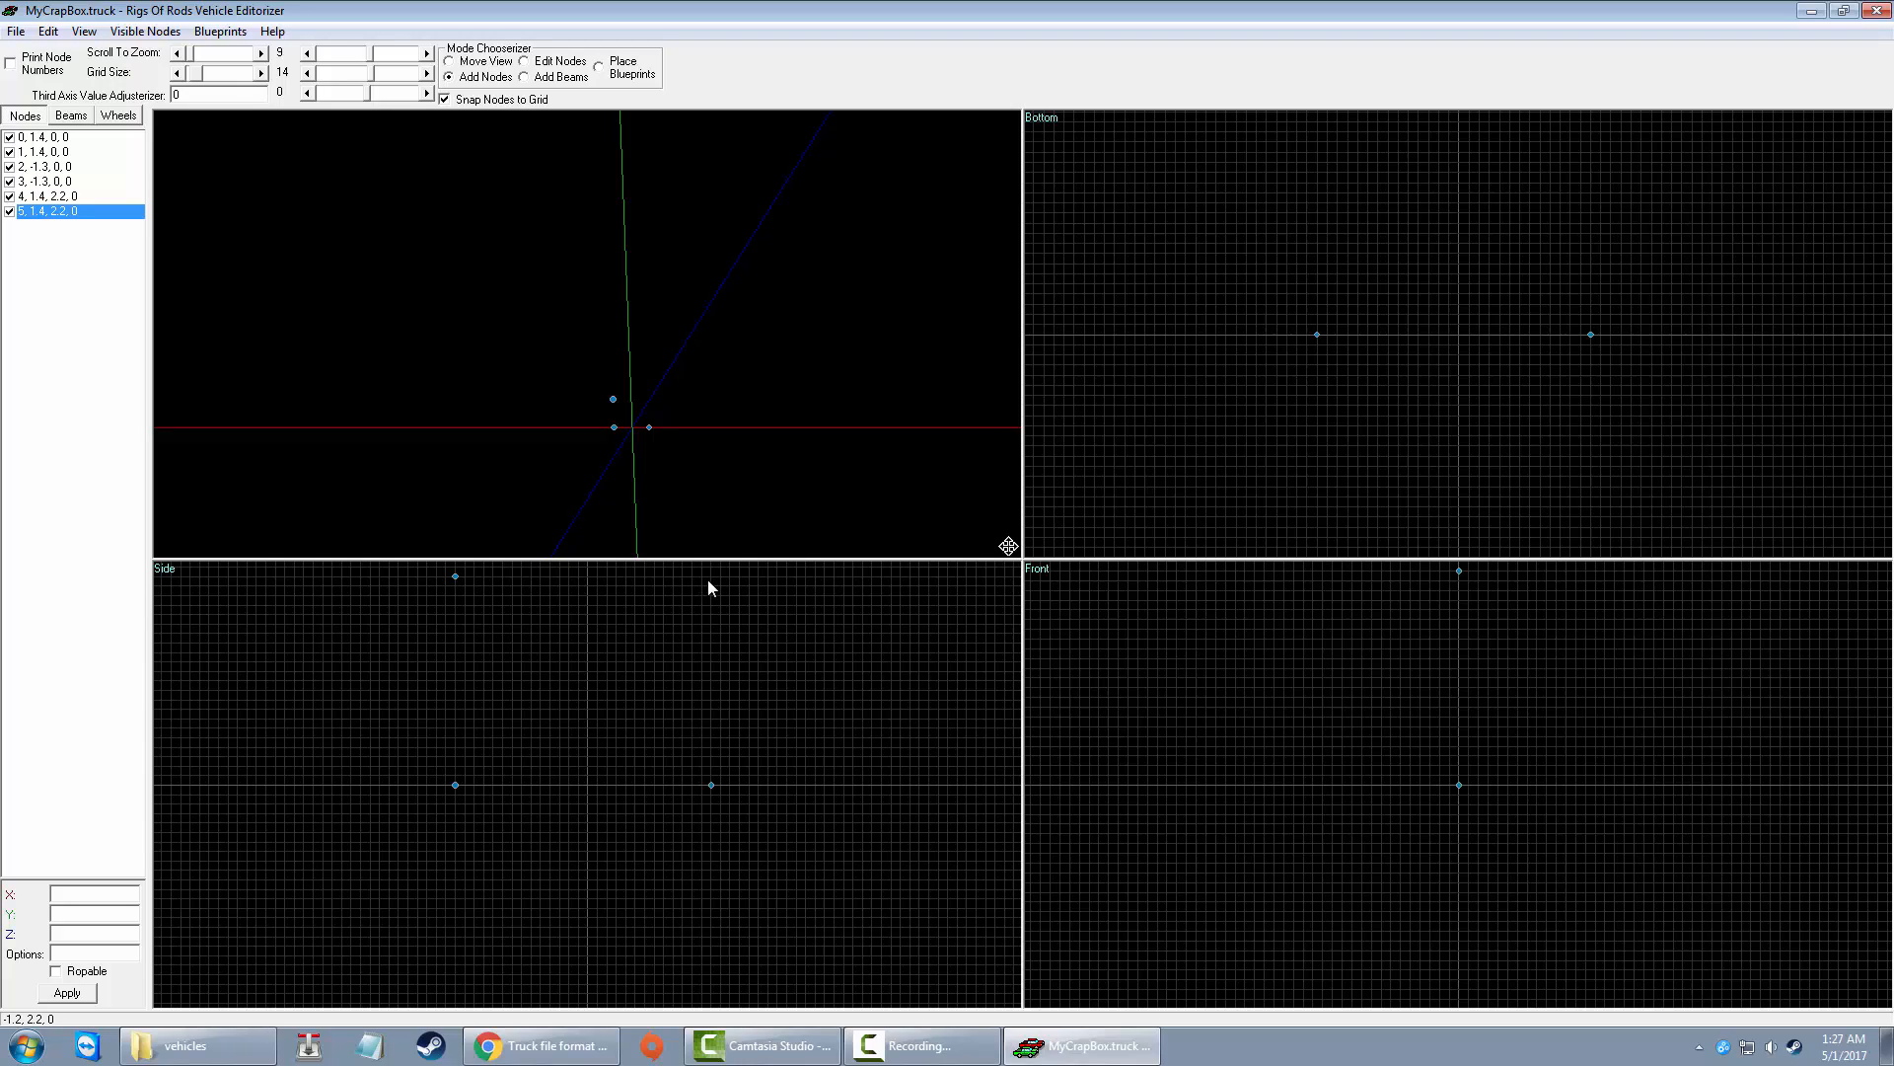
click(712, 576)
click(712, 578)
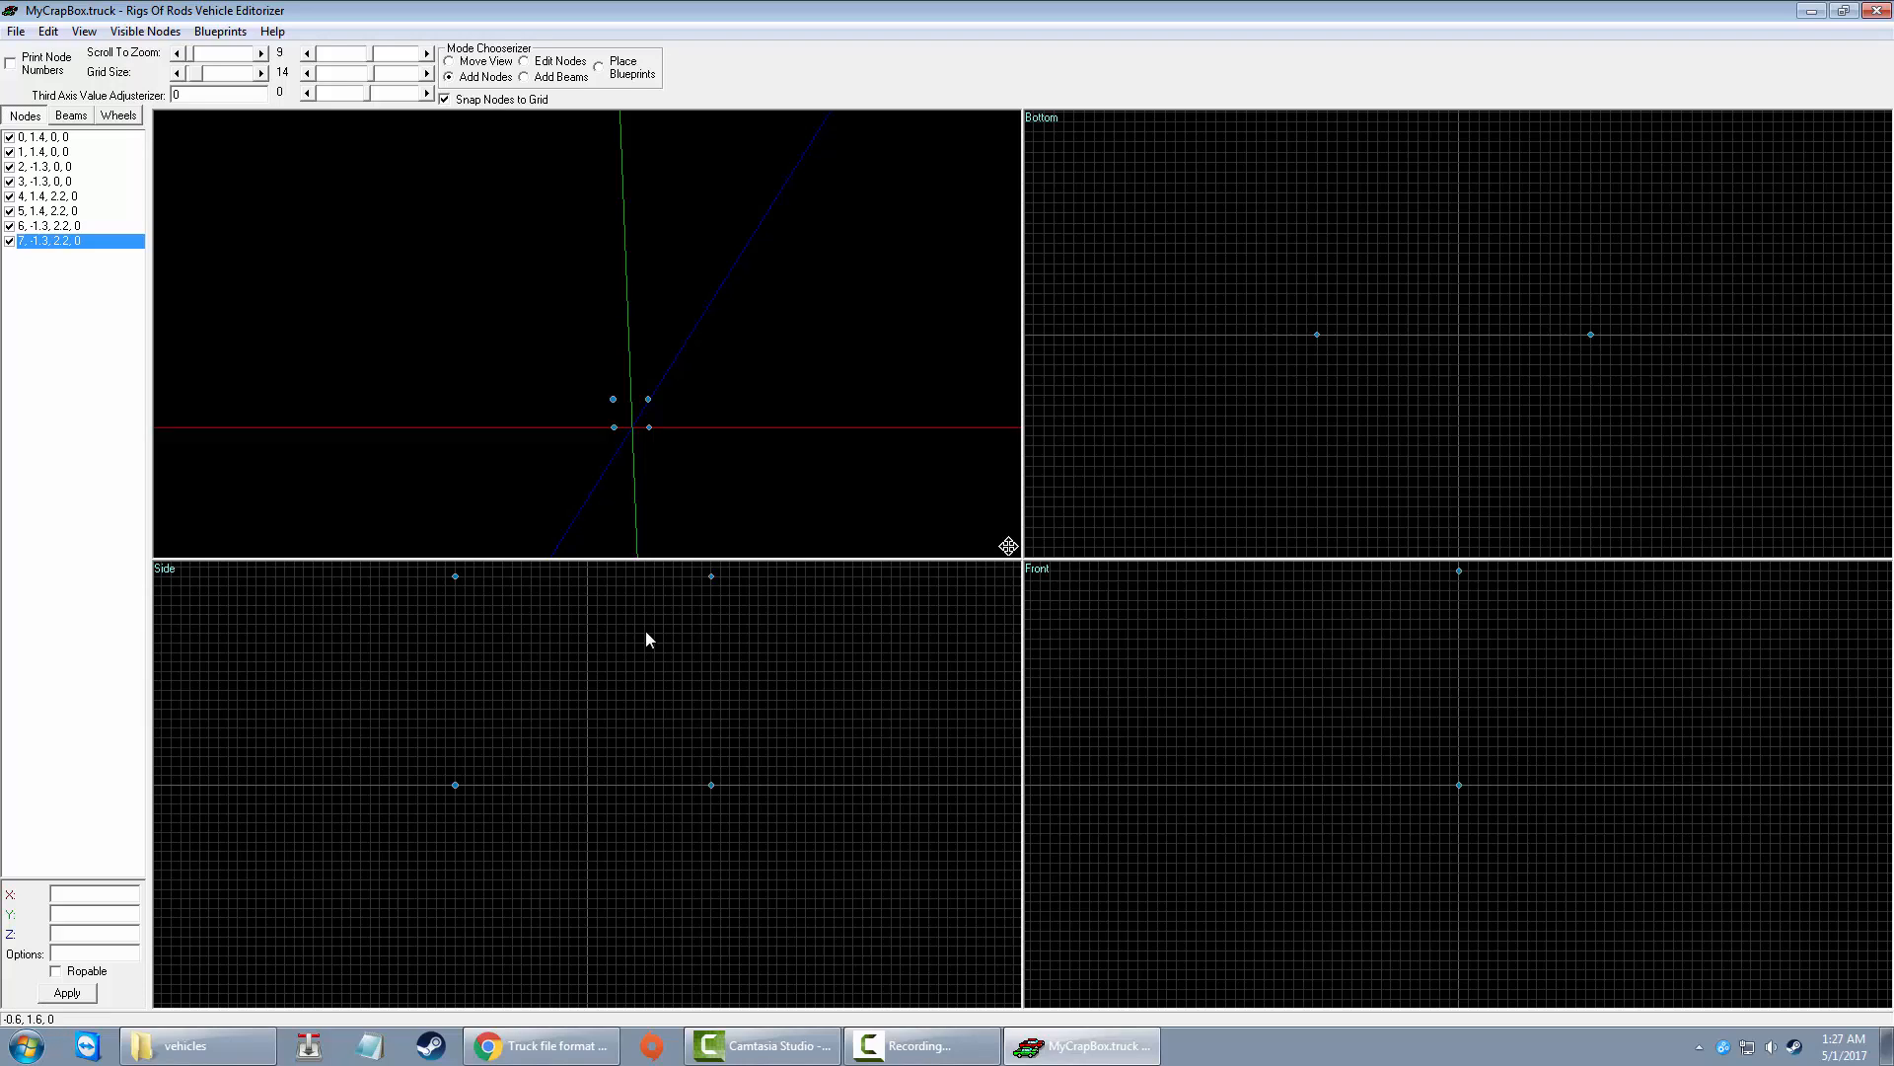
Step: Enlarge and rotate the 3D view of the nodes and turn on Print Node Numbers
click(558, 63)
click(483, 61)
scroll(751, 375, up, 4)
mouse_move(870, 333)
mouse_down()
mouse_move(852, 307)
mouse_move(908, 300)
mouse_move(883, 301)
mouse_up()
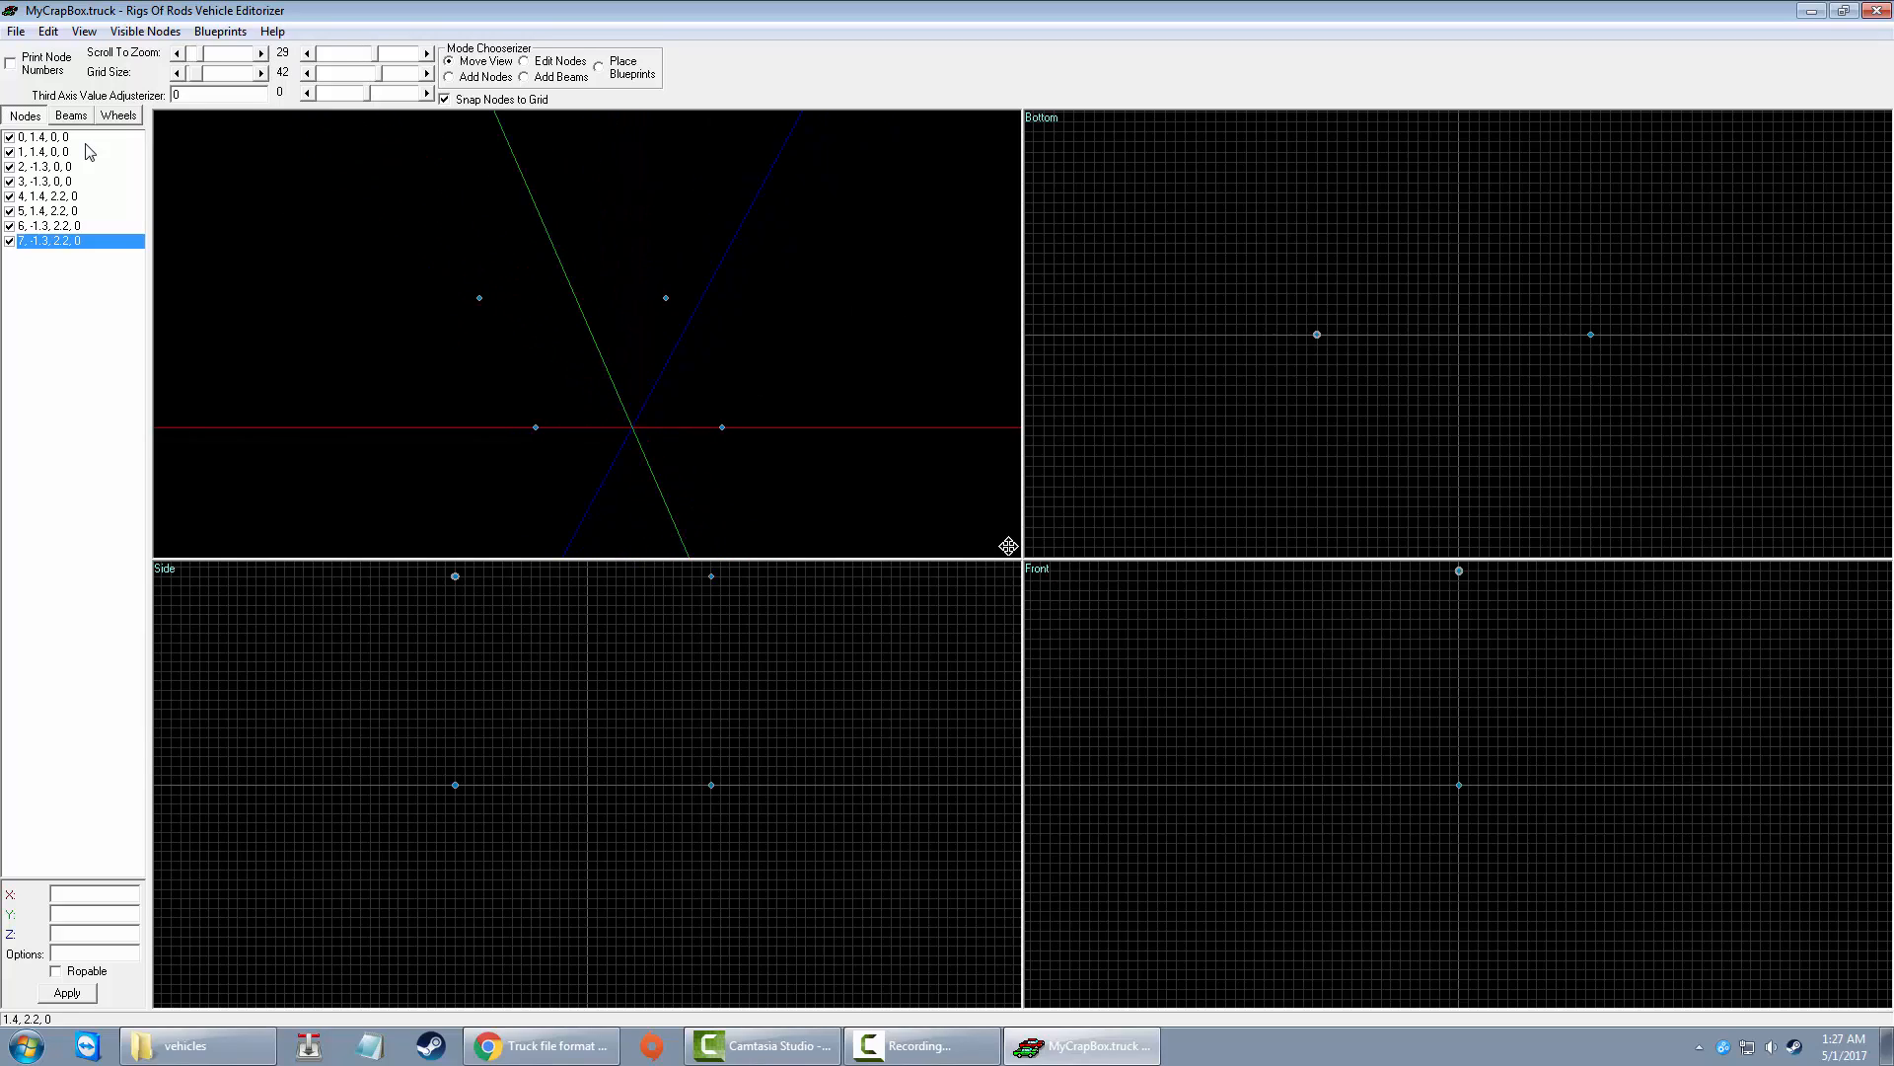
click(26, 64)
Step: In the Front view, move node 4 to Z 1.3 and node 5 to Z -1.3
click(555, 64)
drag(1461, 577, 1336, 575)
drag(1466, 582, 1580, 584)
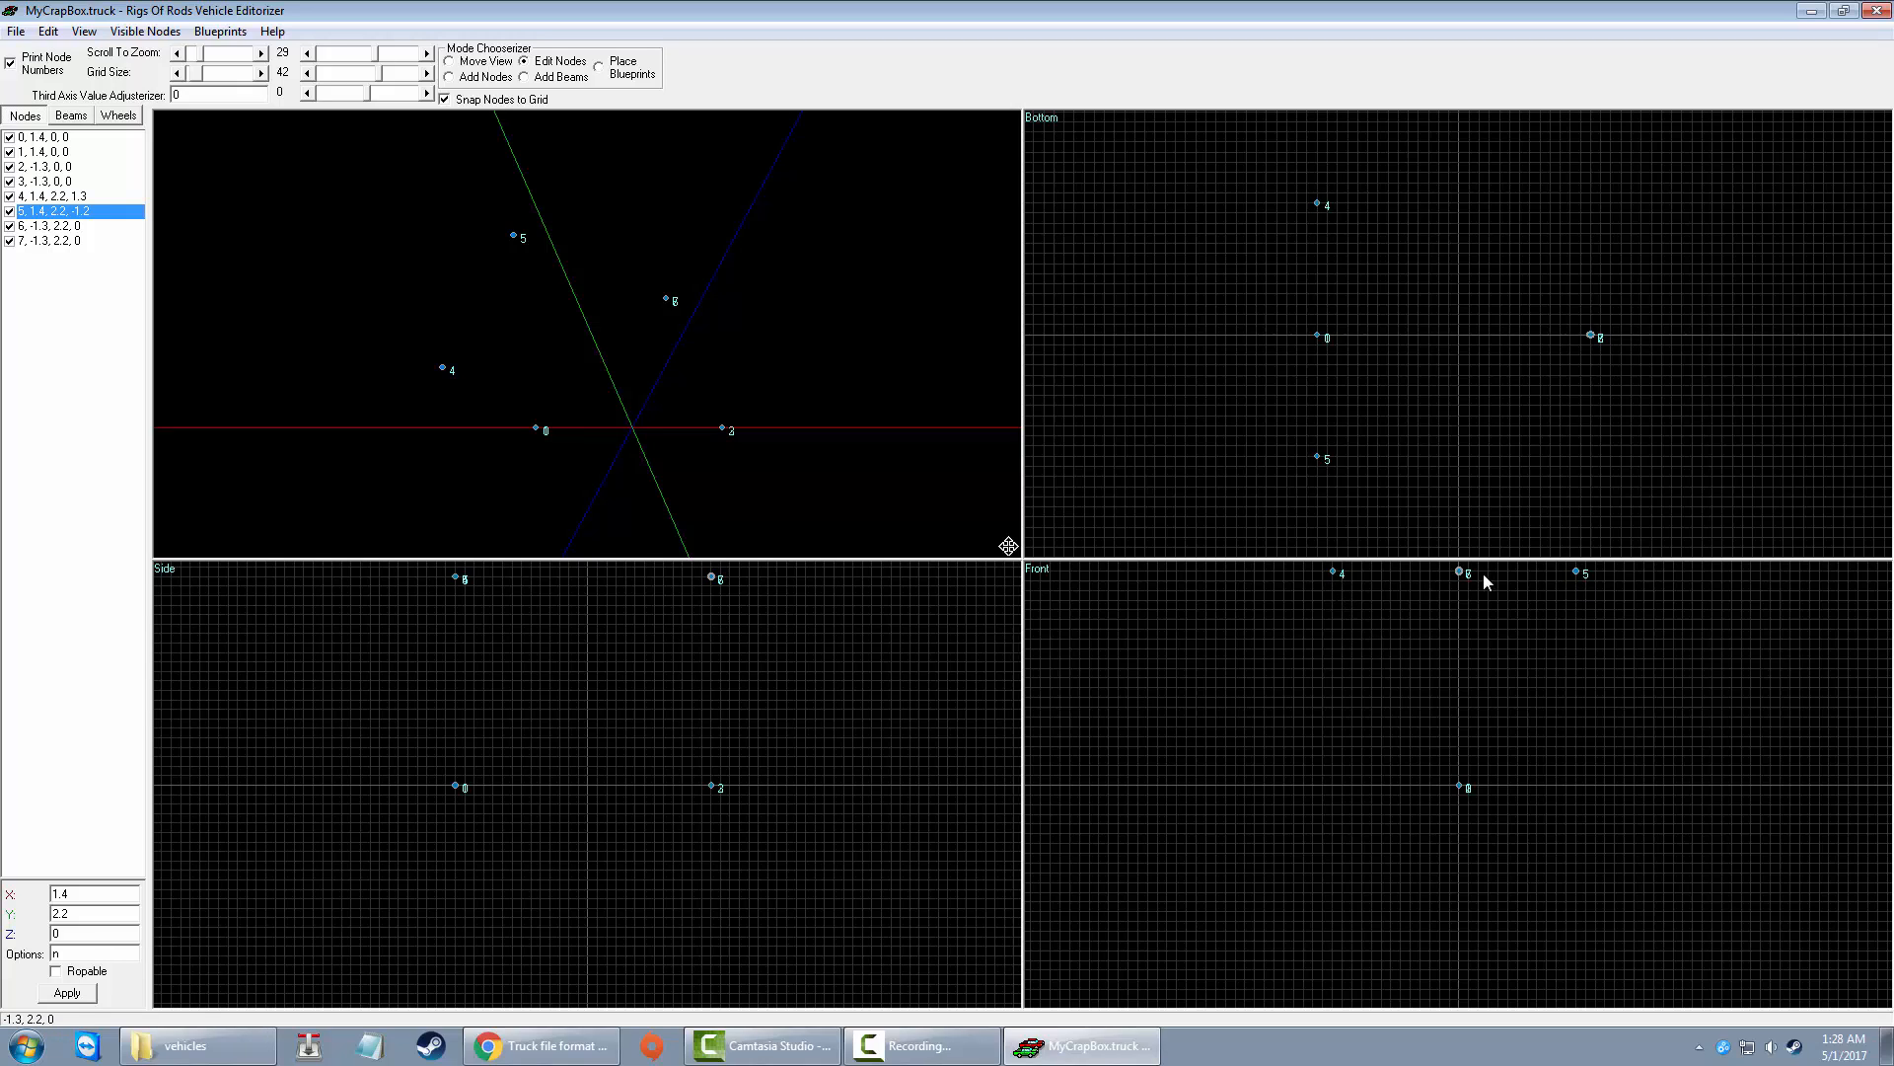
drag(1575, 572, 1588, 580)
click(83, 30)
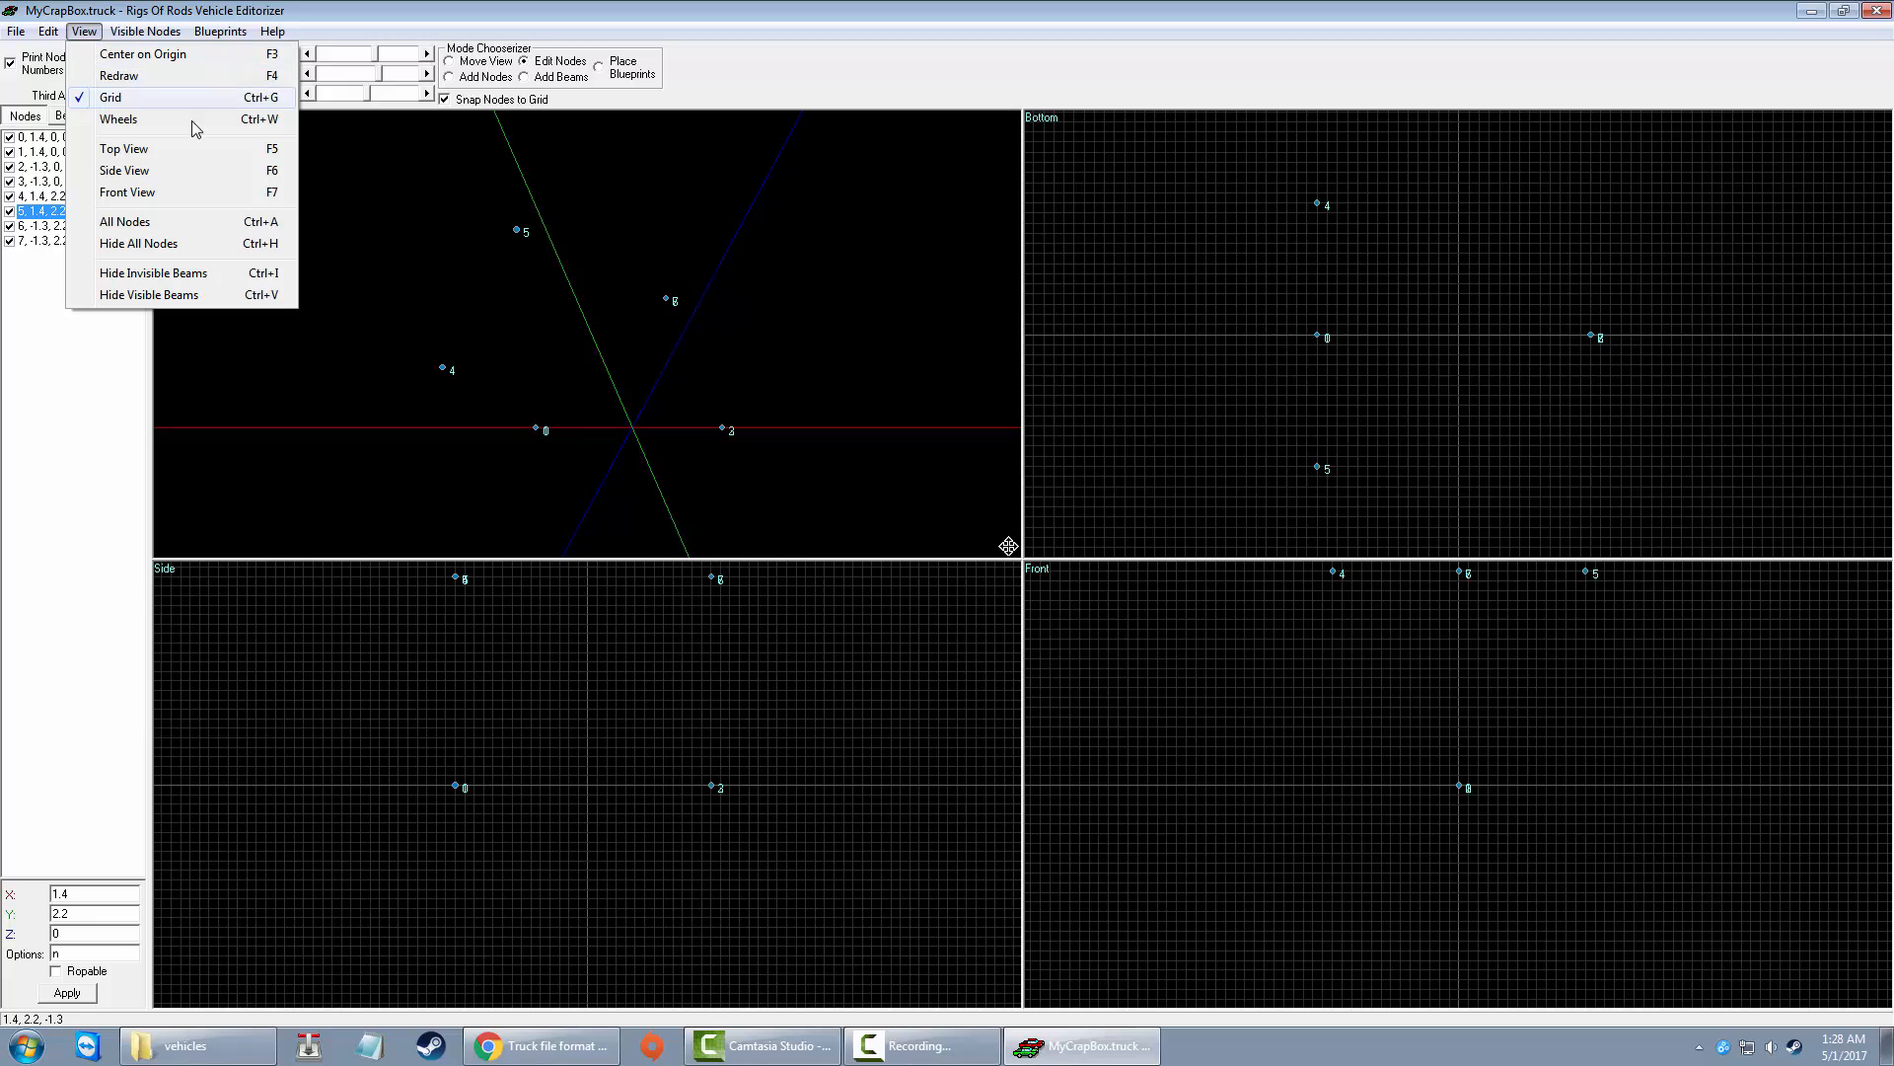
mouse_move(145, 31)
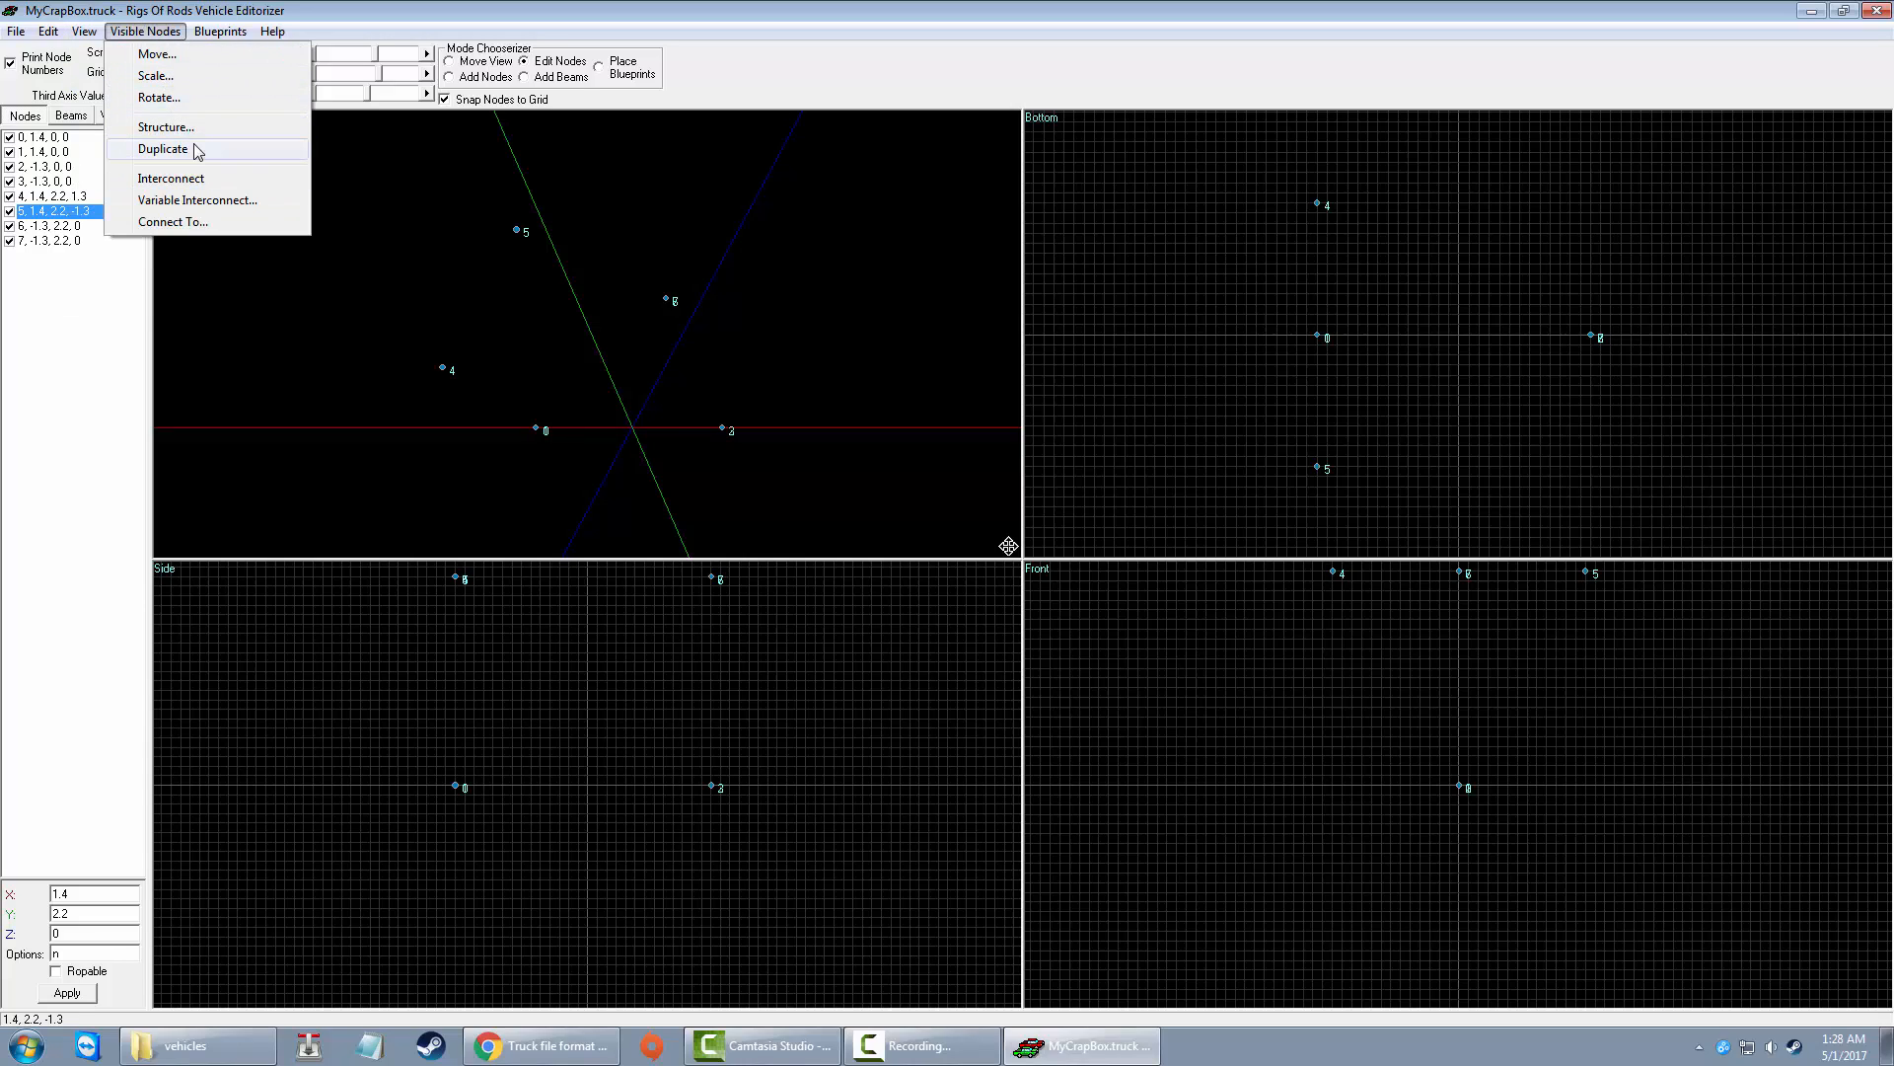
click(174, 57)
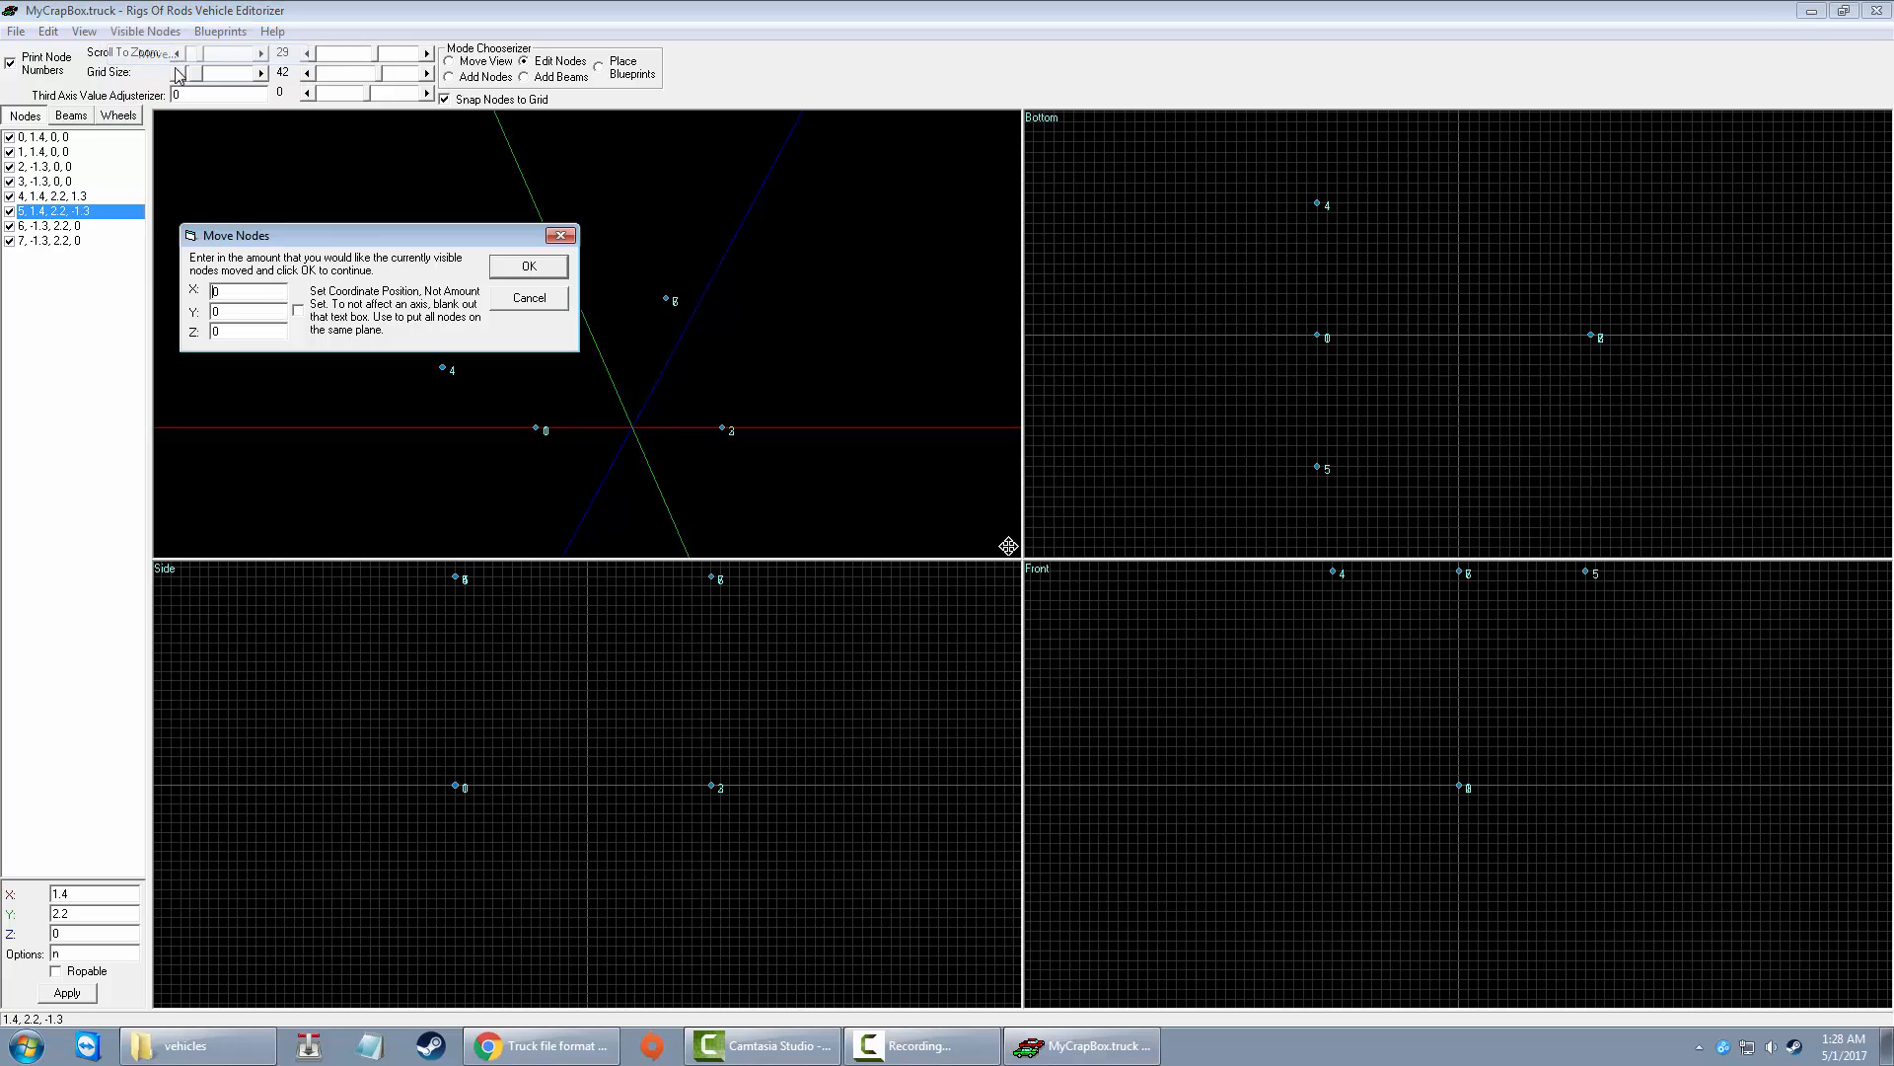
click(523, 304)
click(81, 32)
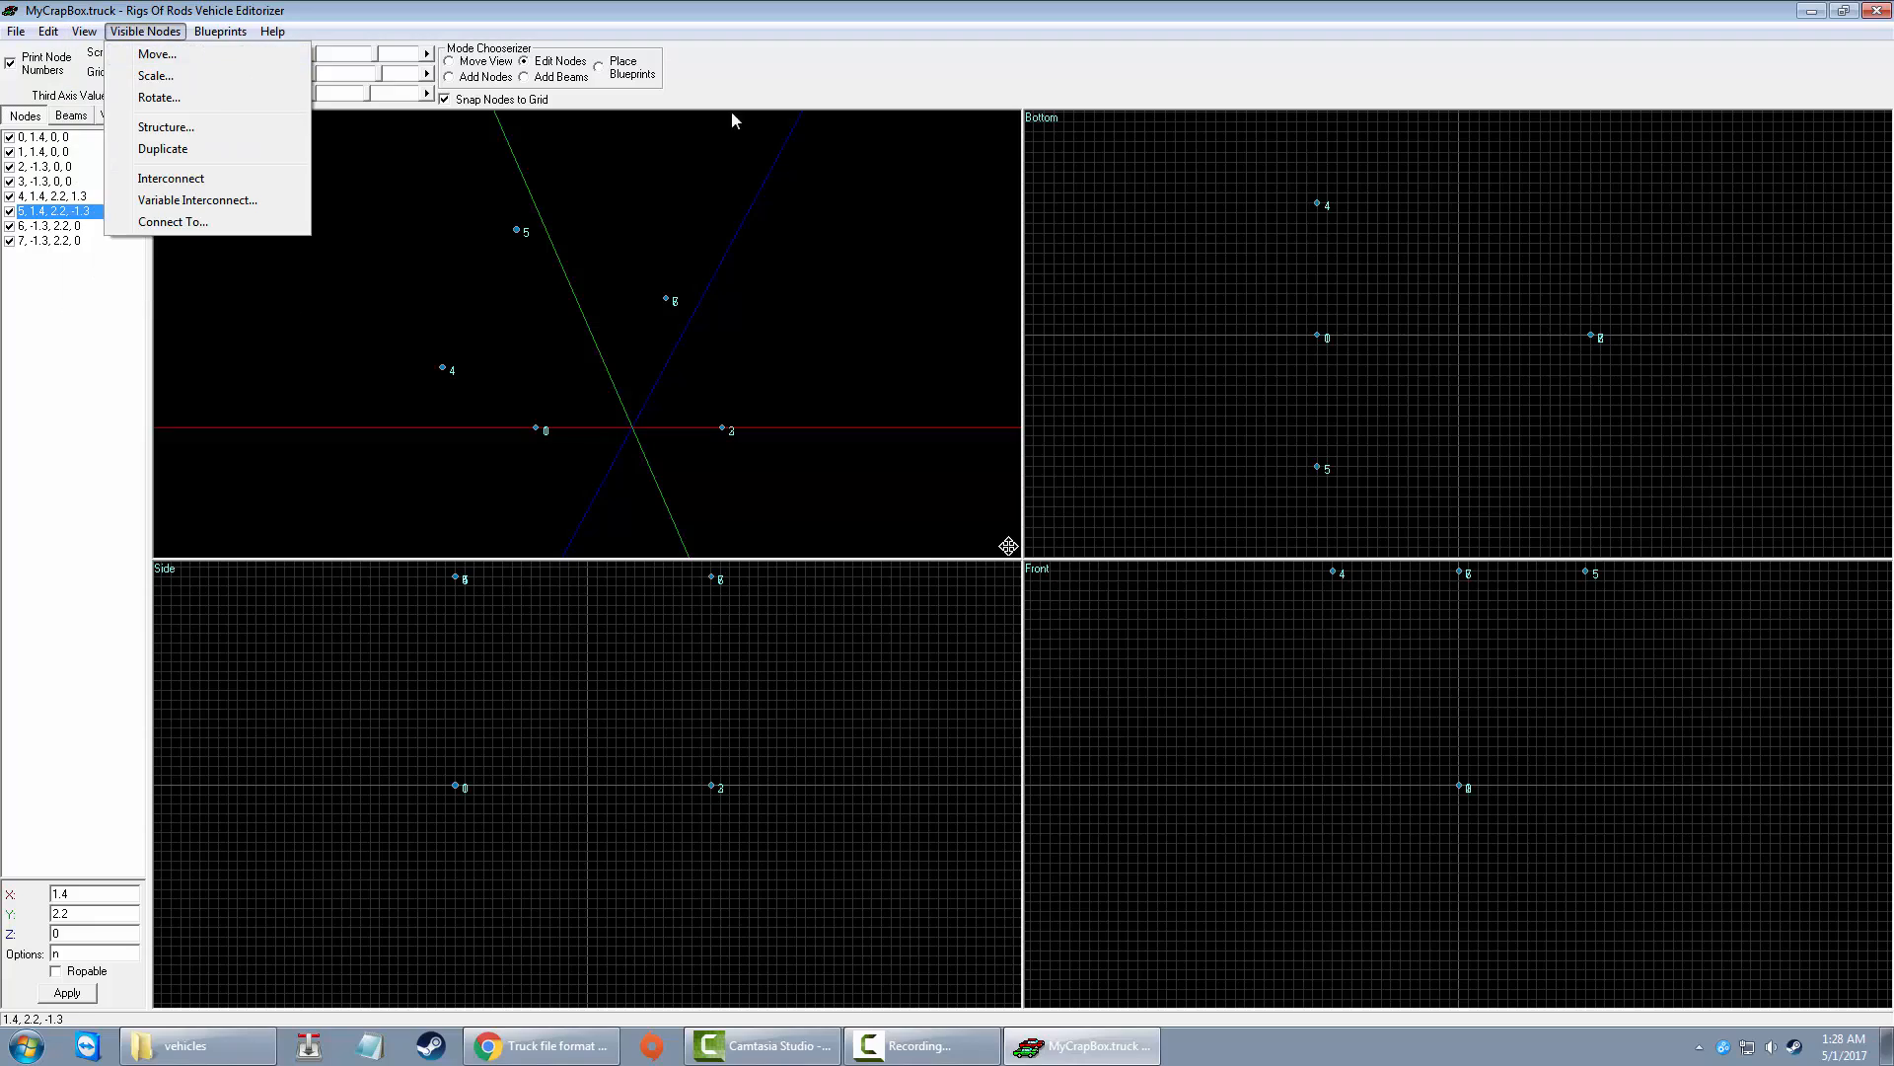
click(1251, 25)
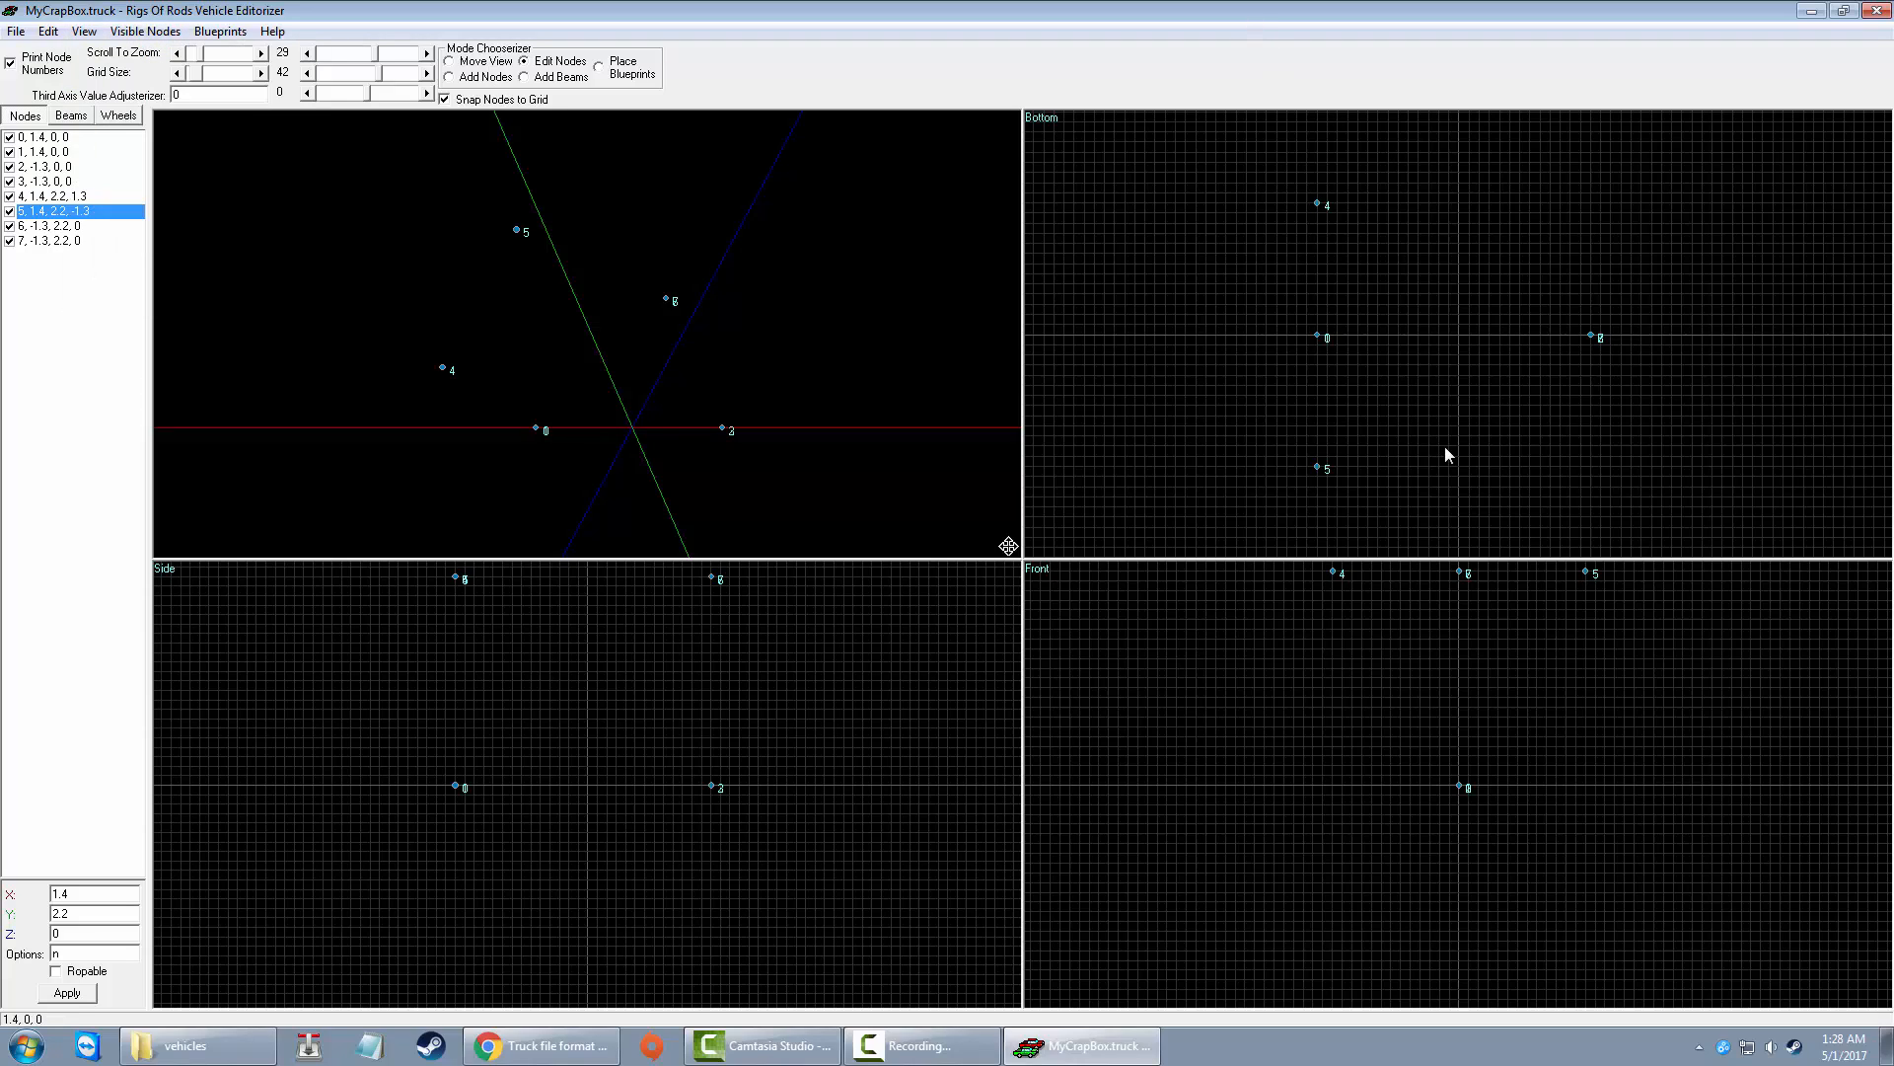
Step: In the Front view, move node 6 to Z 1.3 and node 7 to Z -1.3
click(478, 66)
scroll(702, 376, up, 4)
drag(702, 376, 669, 351)
click(549, 64)
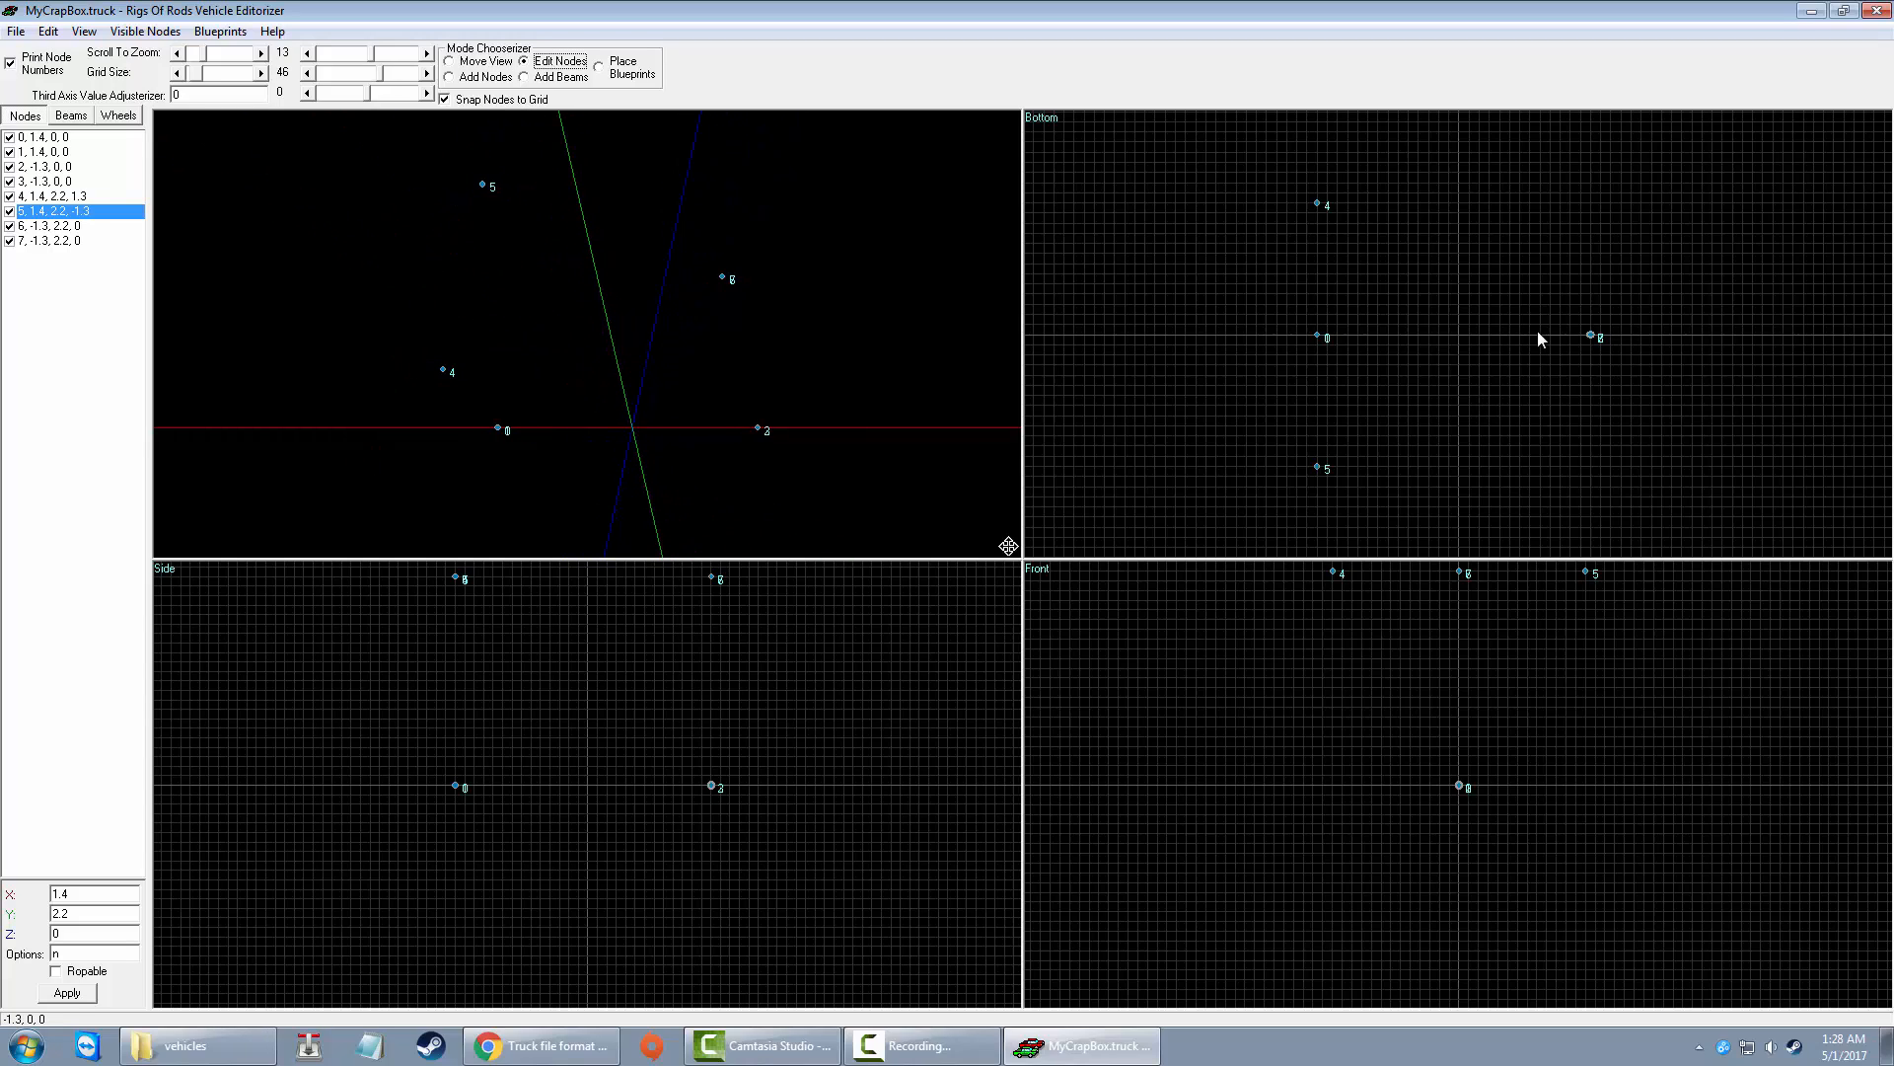
mouse_move(1463, 578)
mouse_down()
mouse_move(1335, 576)
mouse_move(1590, 589)
mouse_up()
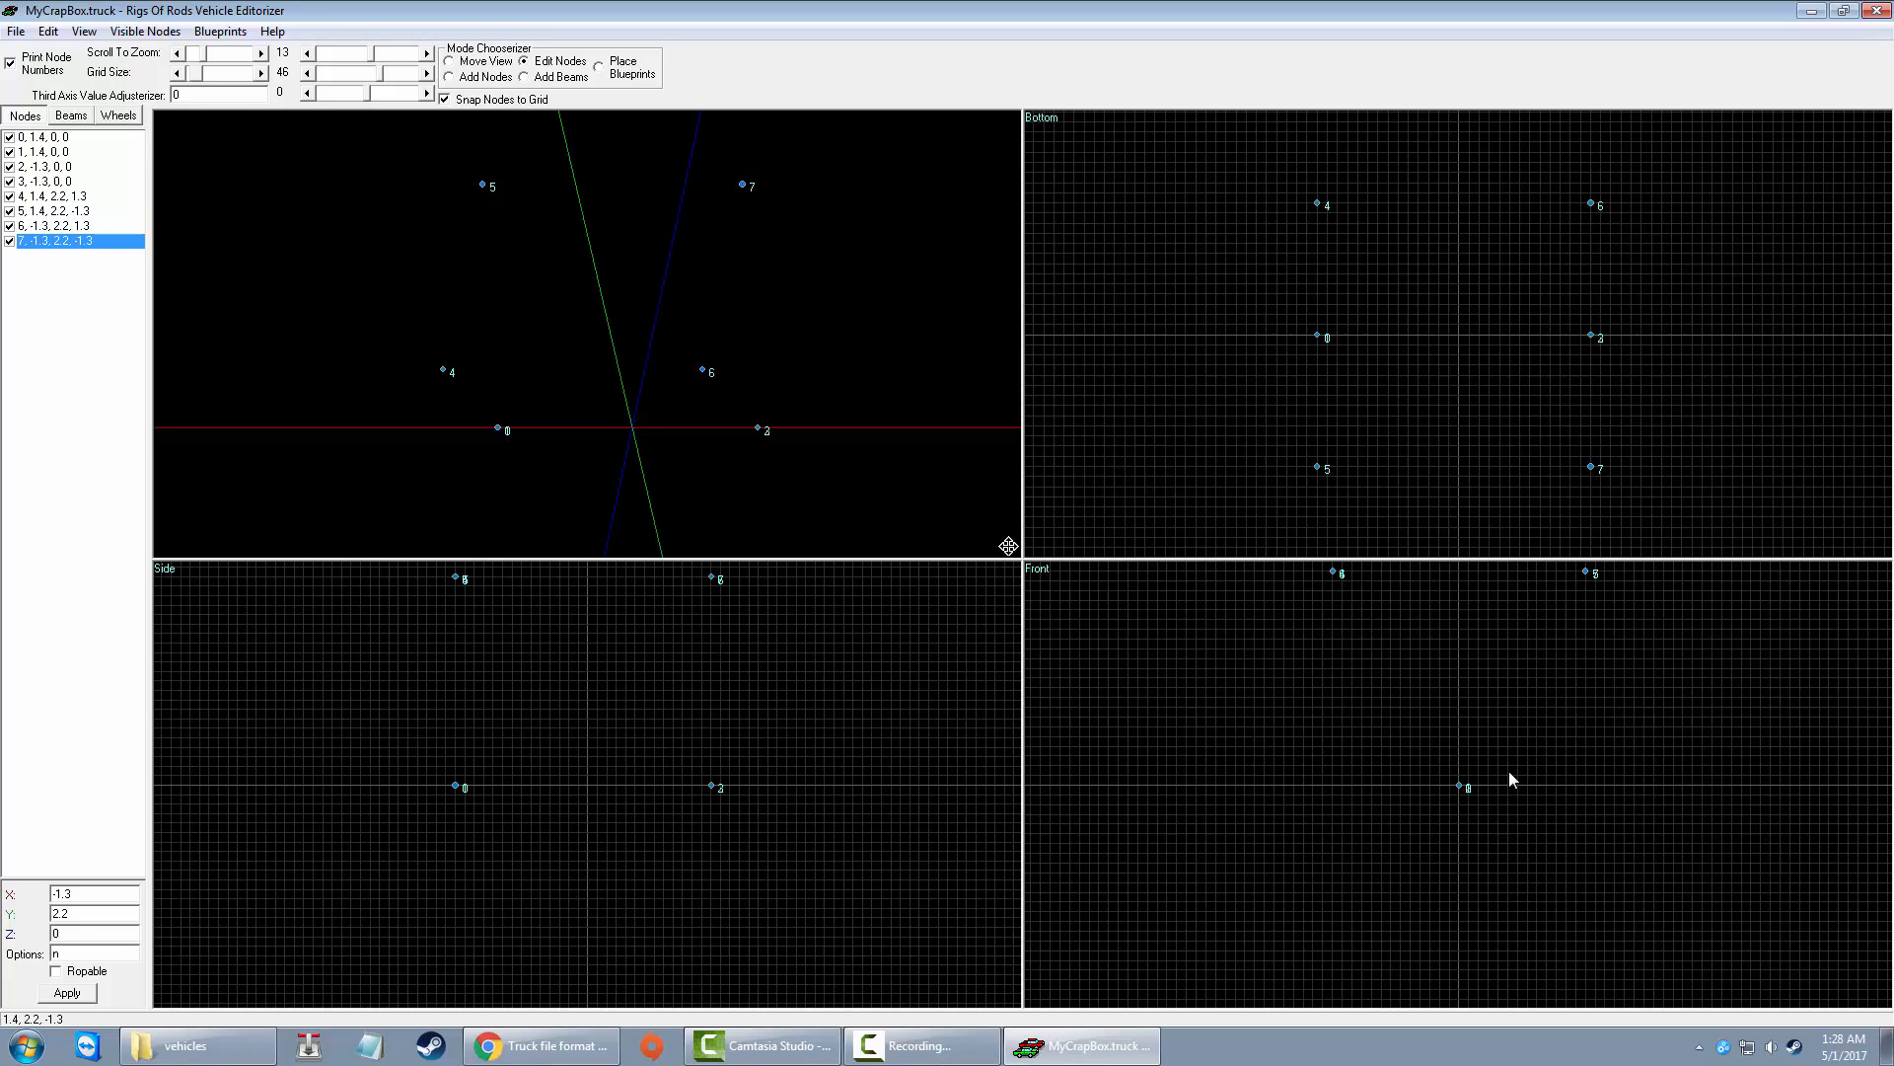
Step: In the Front view, move node 0 to Z 1.3, node 1 to Z -1.3, node 2 to Z 1.2 and node 3 to Z -1.3
mouse_move(1421, 791)
mouse_down()
mouse_move(1345, 790)
mouse_move(1585, 803)
mouse_up()
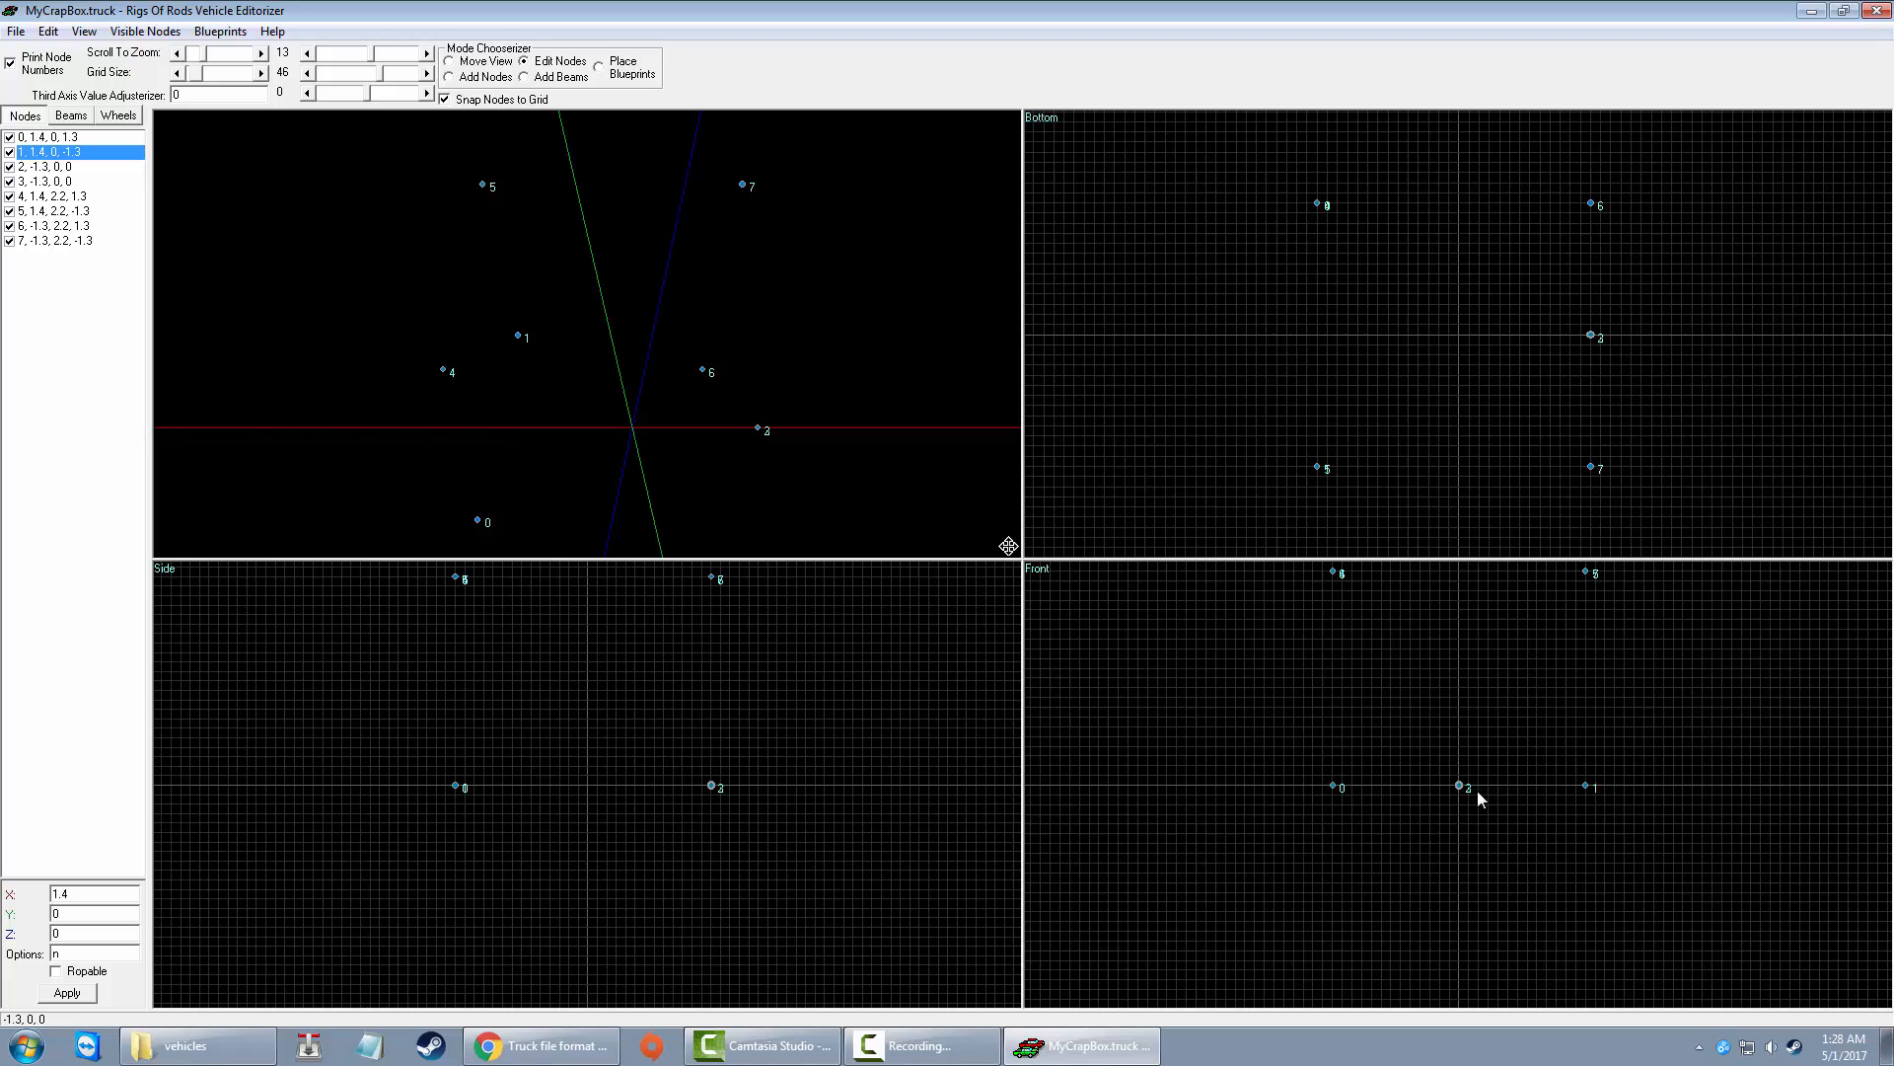
mouse_move(1459, 789)
mouse_down()
mouse_move(1343, 797)
mouse_move(1584, 795)
mouse_up()
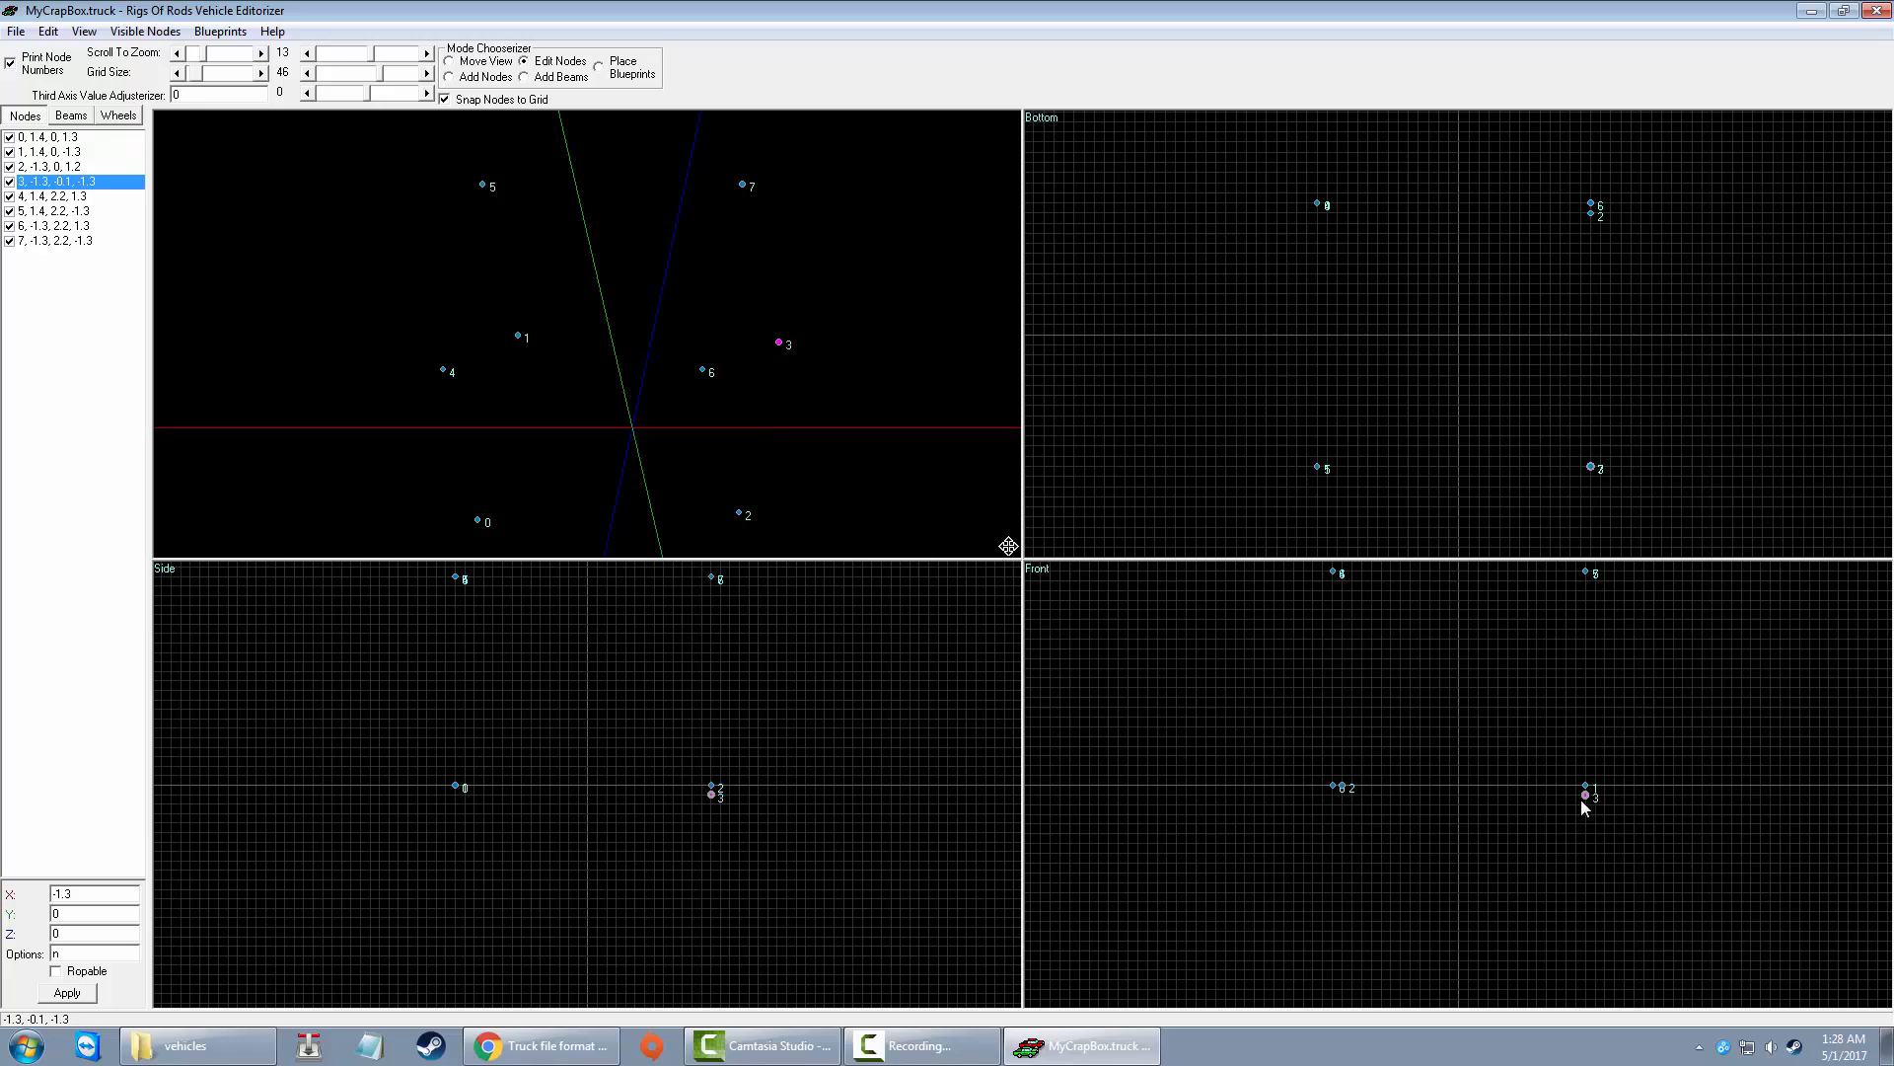
Step: Add beams in the 3D view joining the lower nodes in a closed loop: 0 to 1, 1 to 3, 3 to 2 and 2 to 0
click(486, 59)
scroll(643, 340, down, 3)
drag(613, 409, 730, 368)
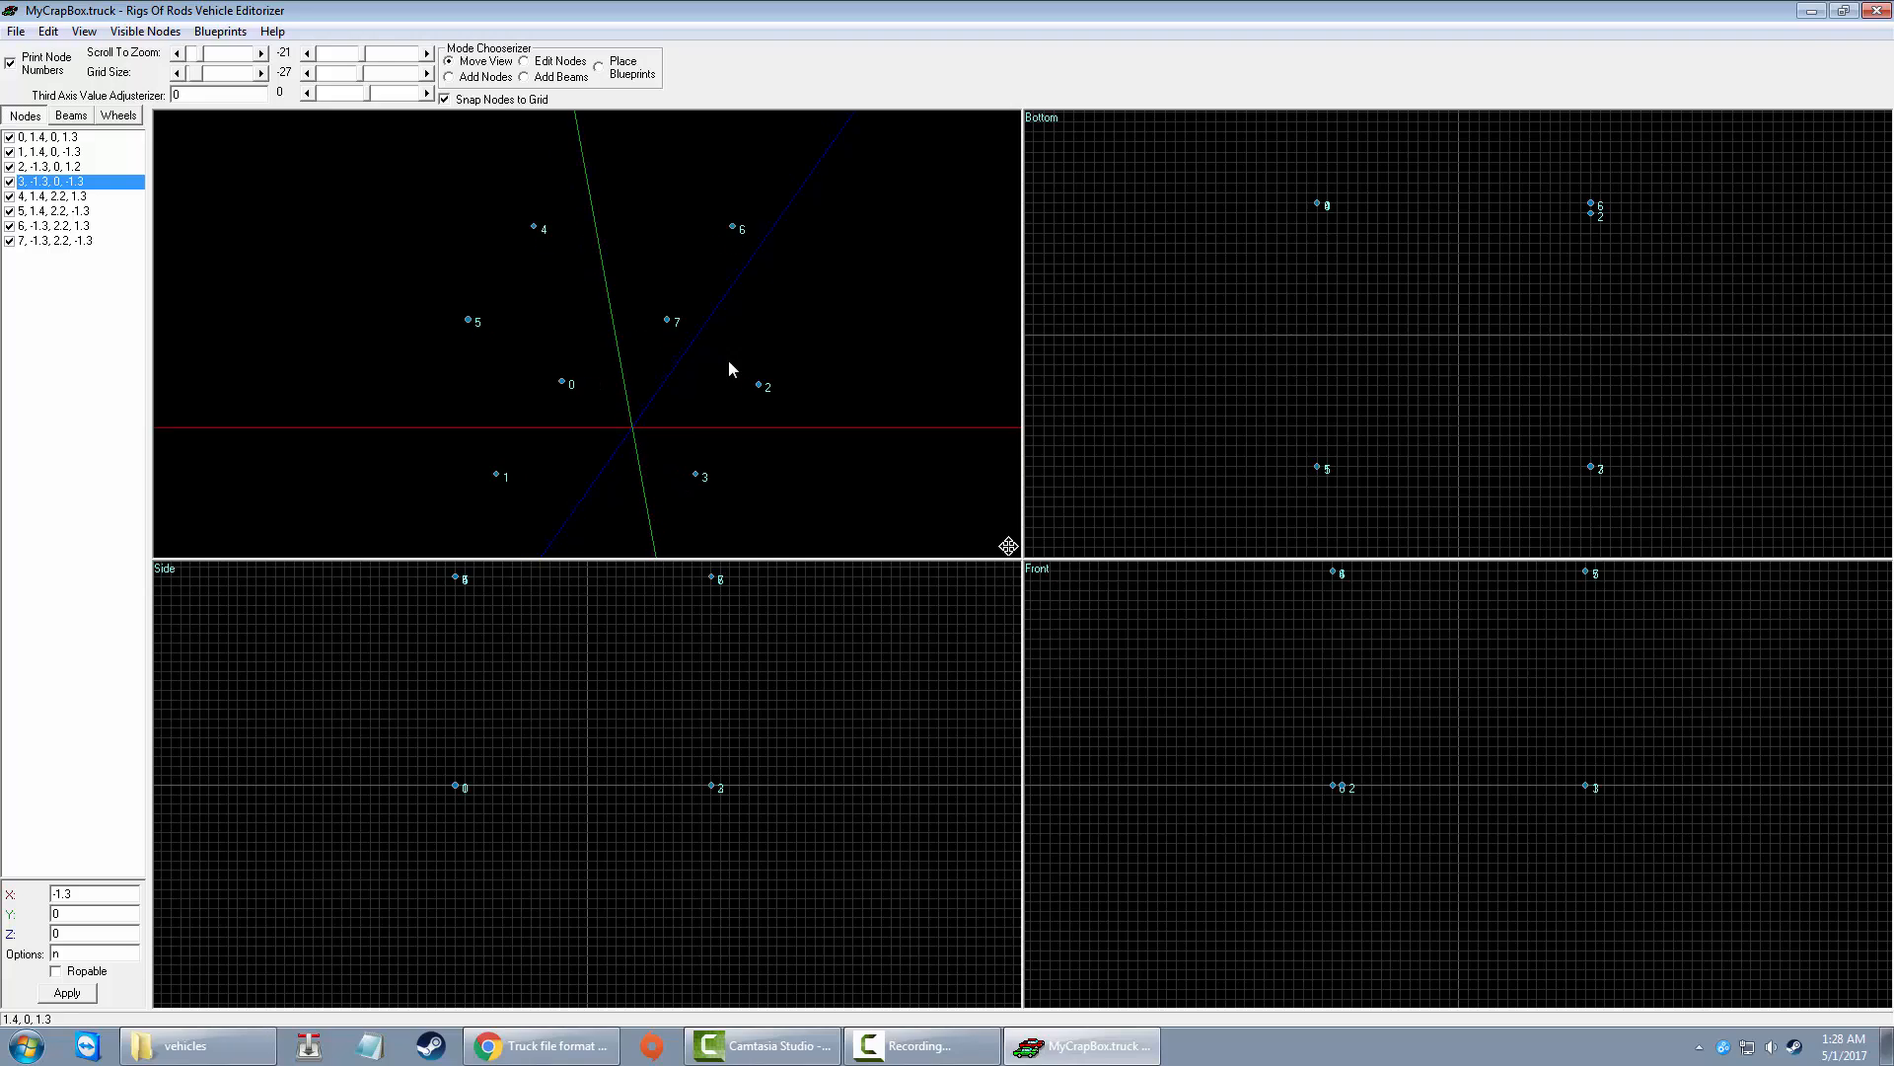
click(551, 77)
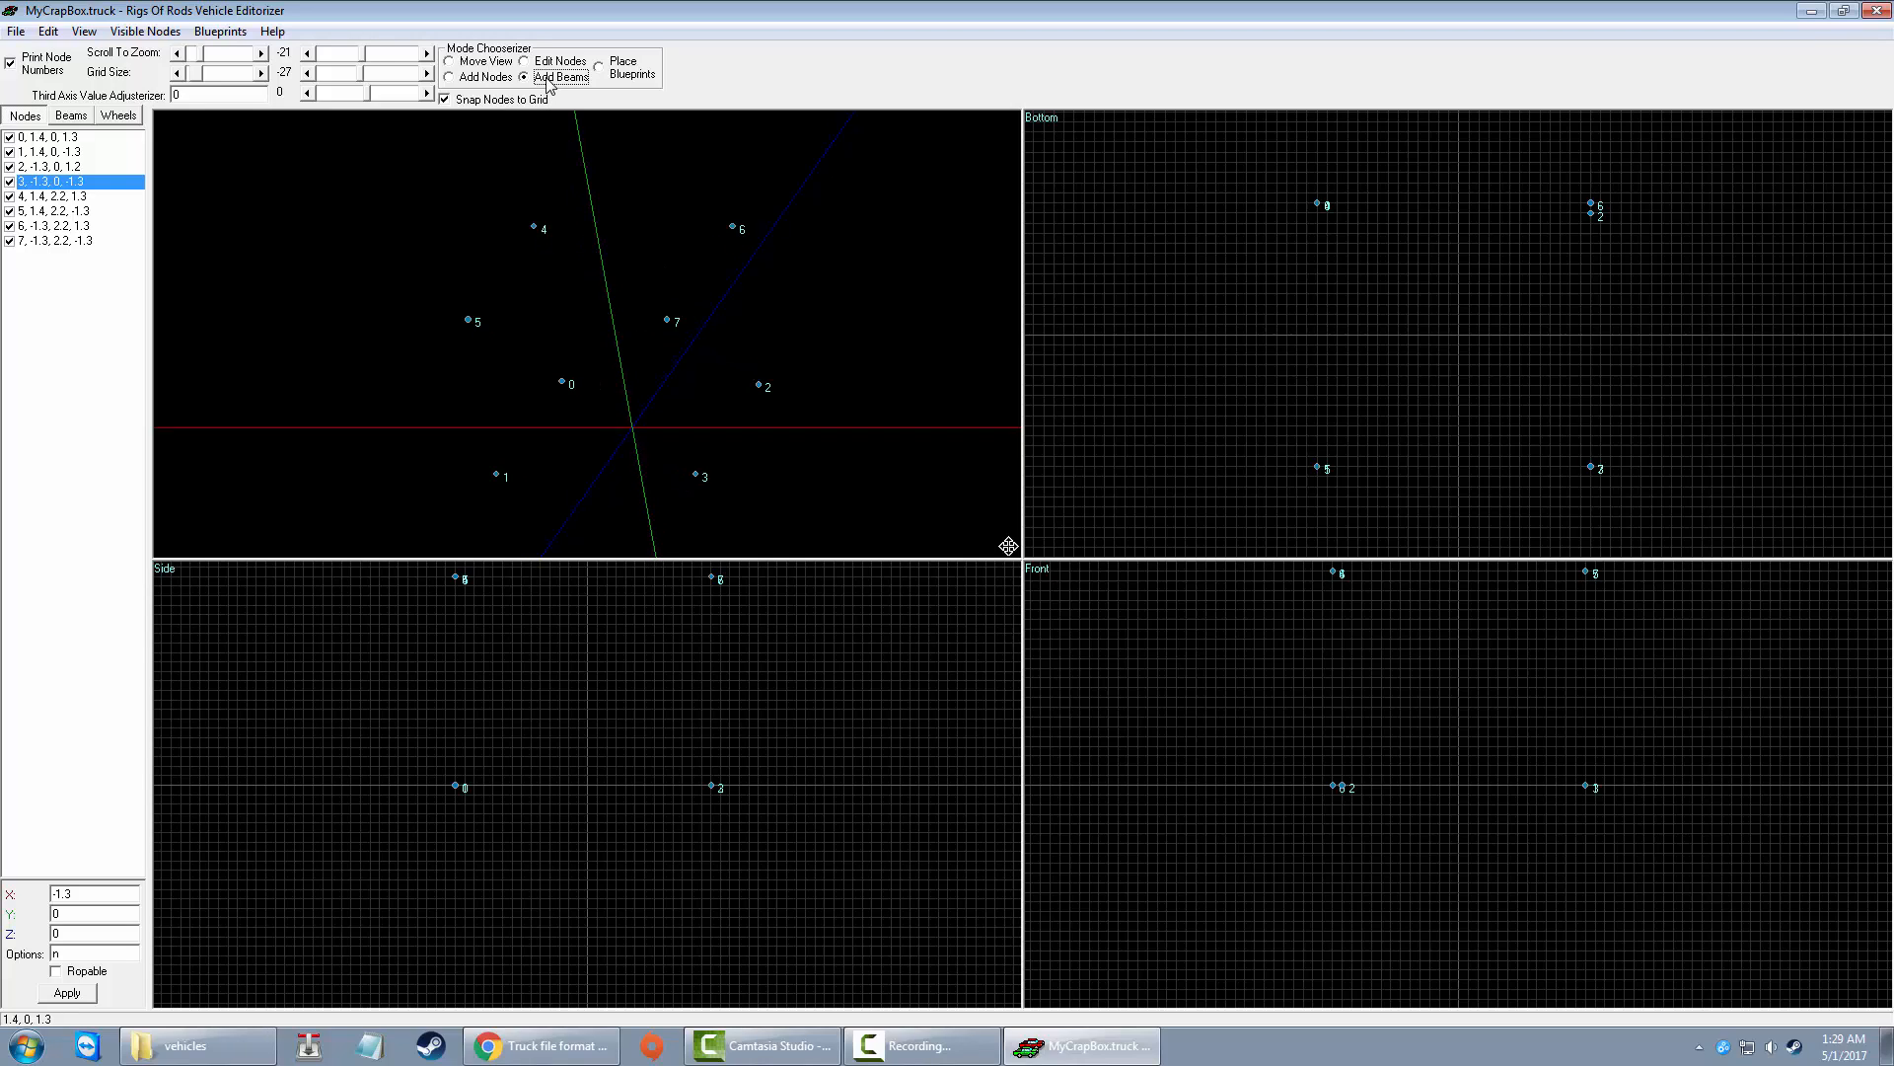
click(563, 382)
click(496, 474)
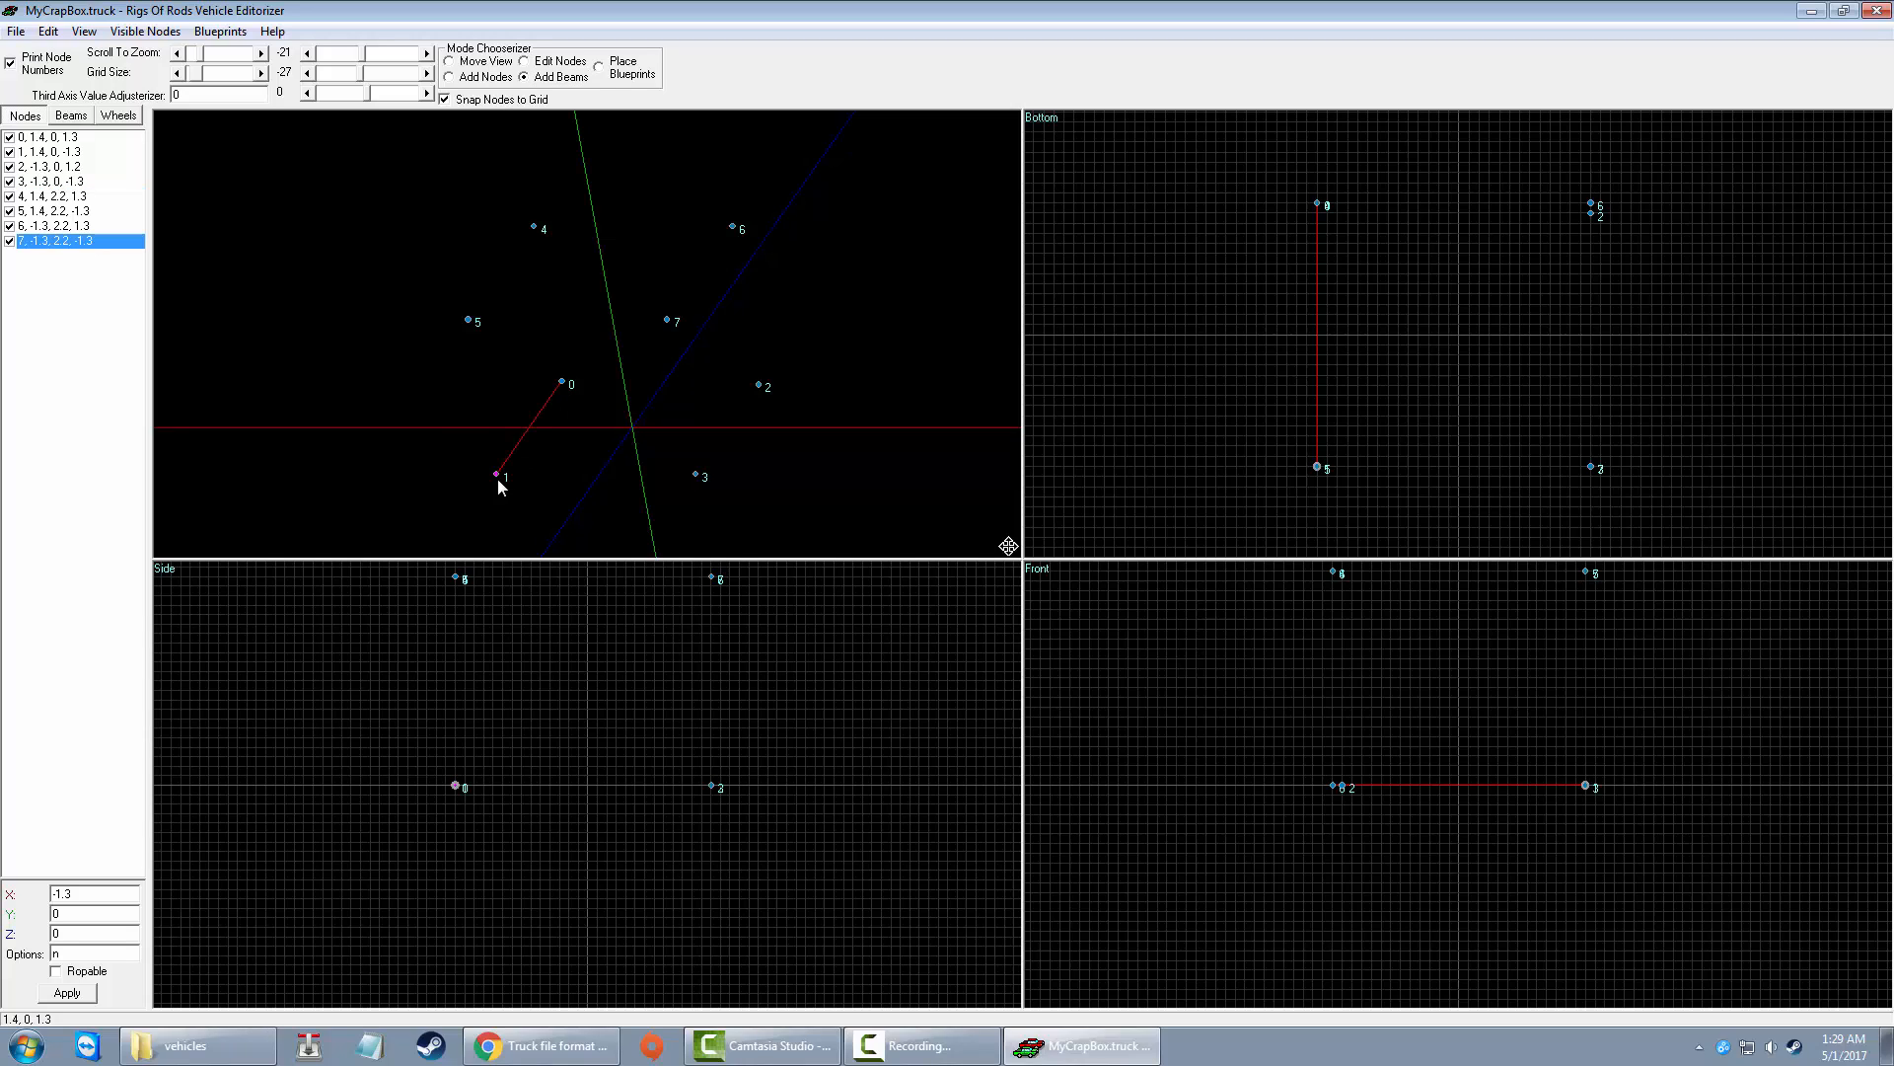
click(695, 475)
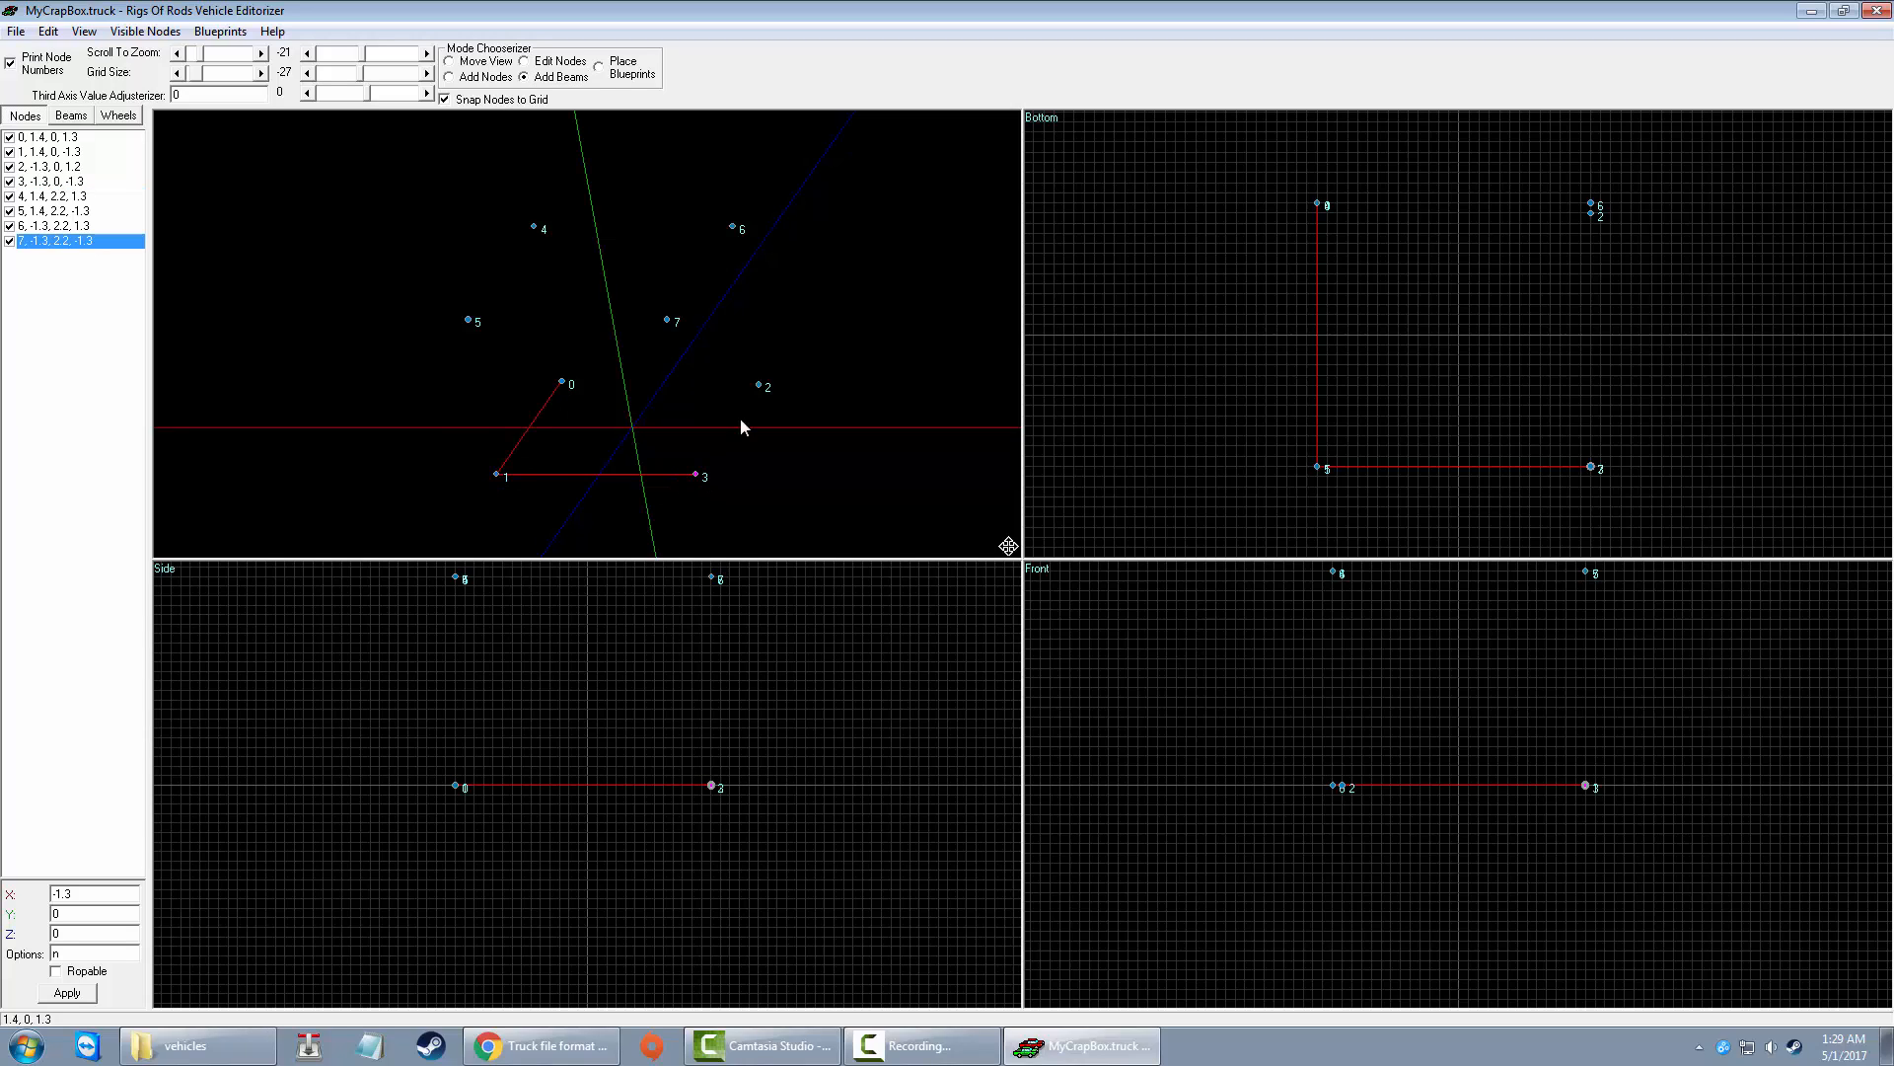
click(759, 386)
click(562, 383)
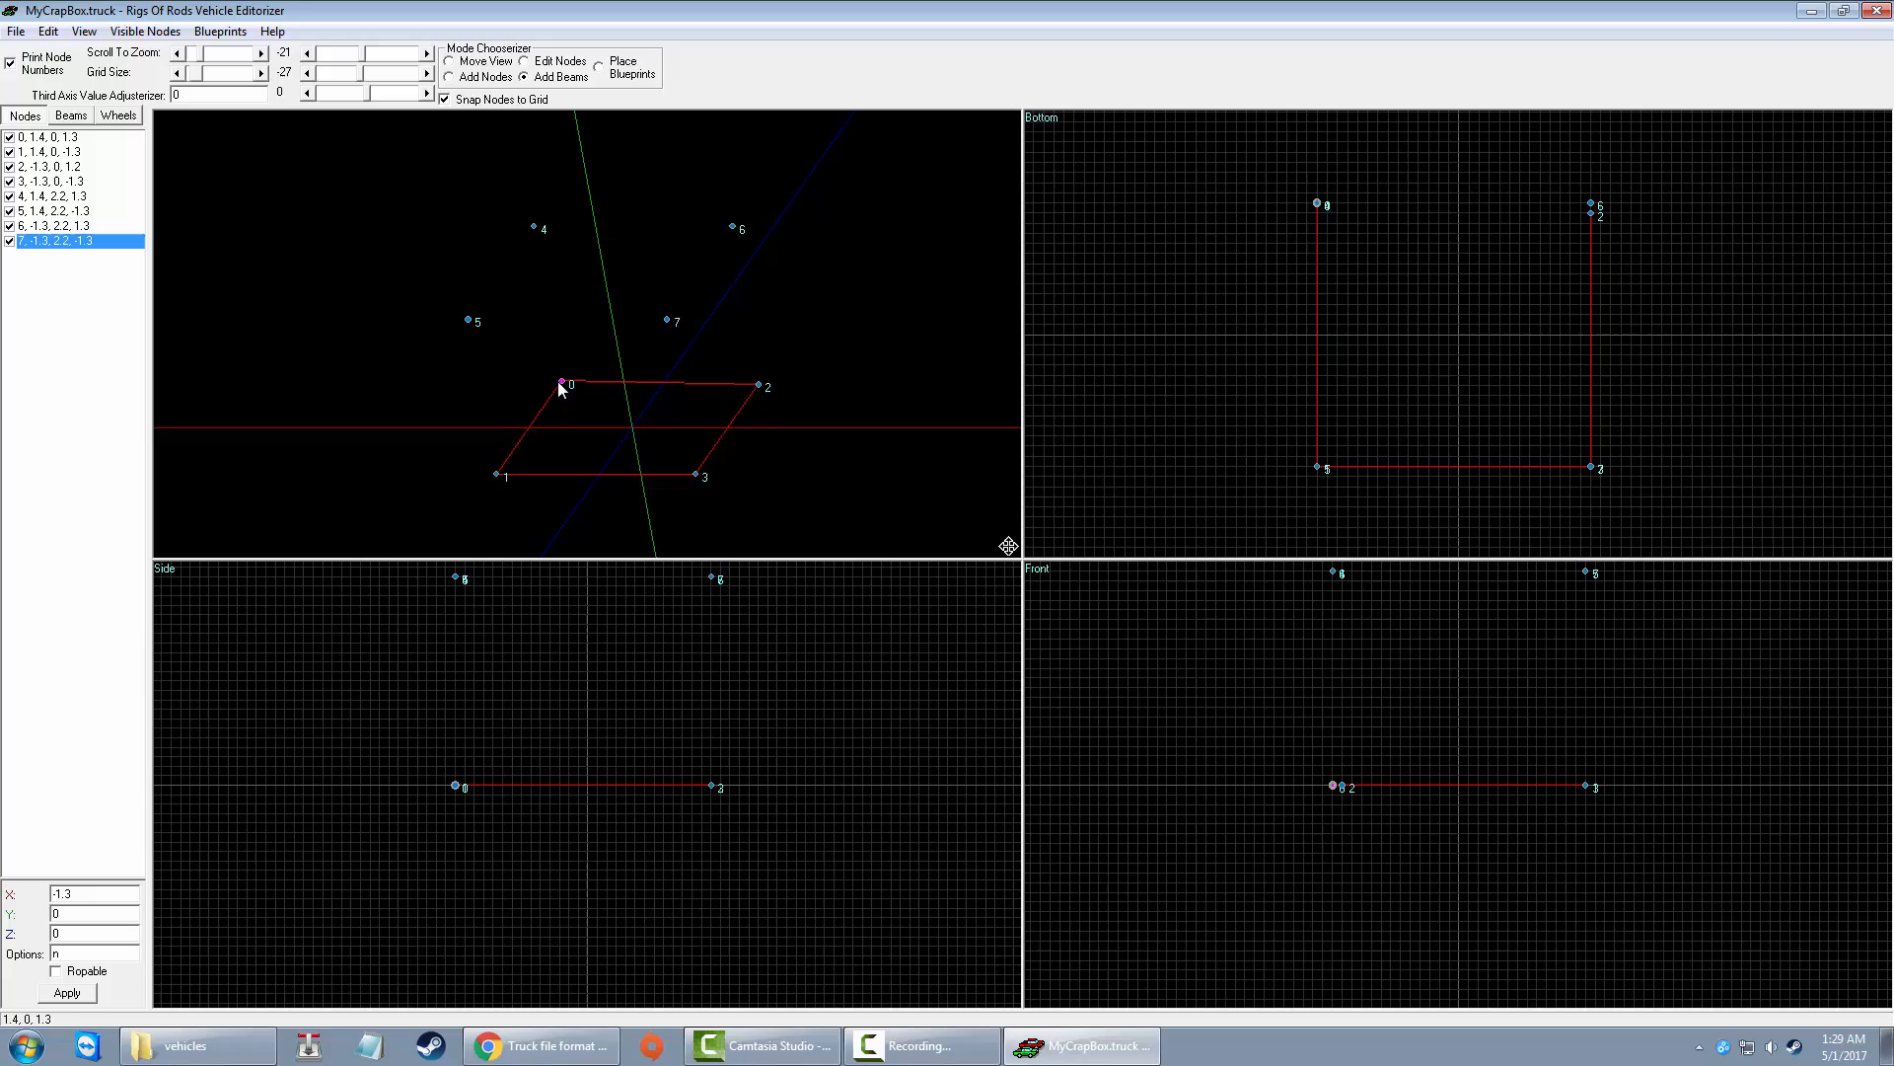
Step: Add beams joining the upper nodes in a closed loop: 4 to 5, 5 to 7, 7 to 6 and 6 to 4
click(534, 228)
click(468, 321)
click(668, 322)
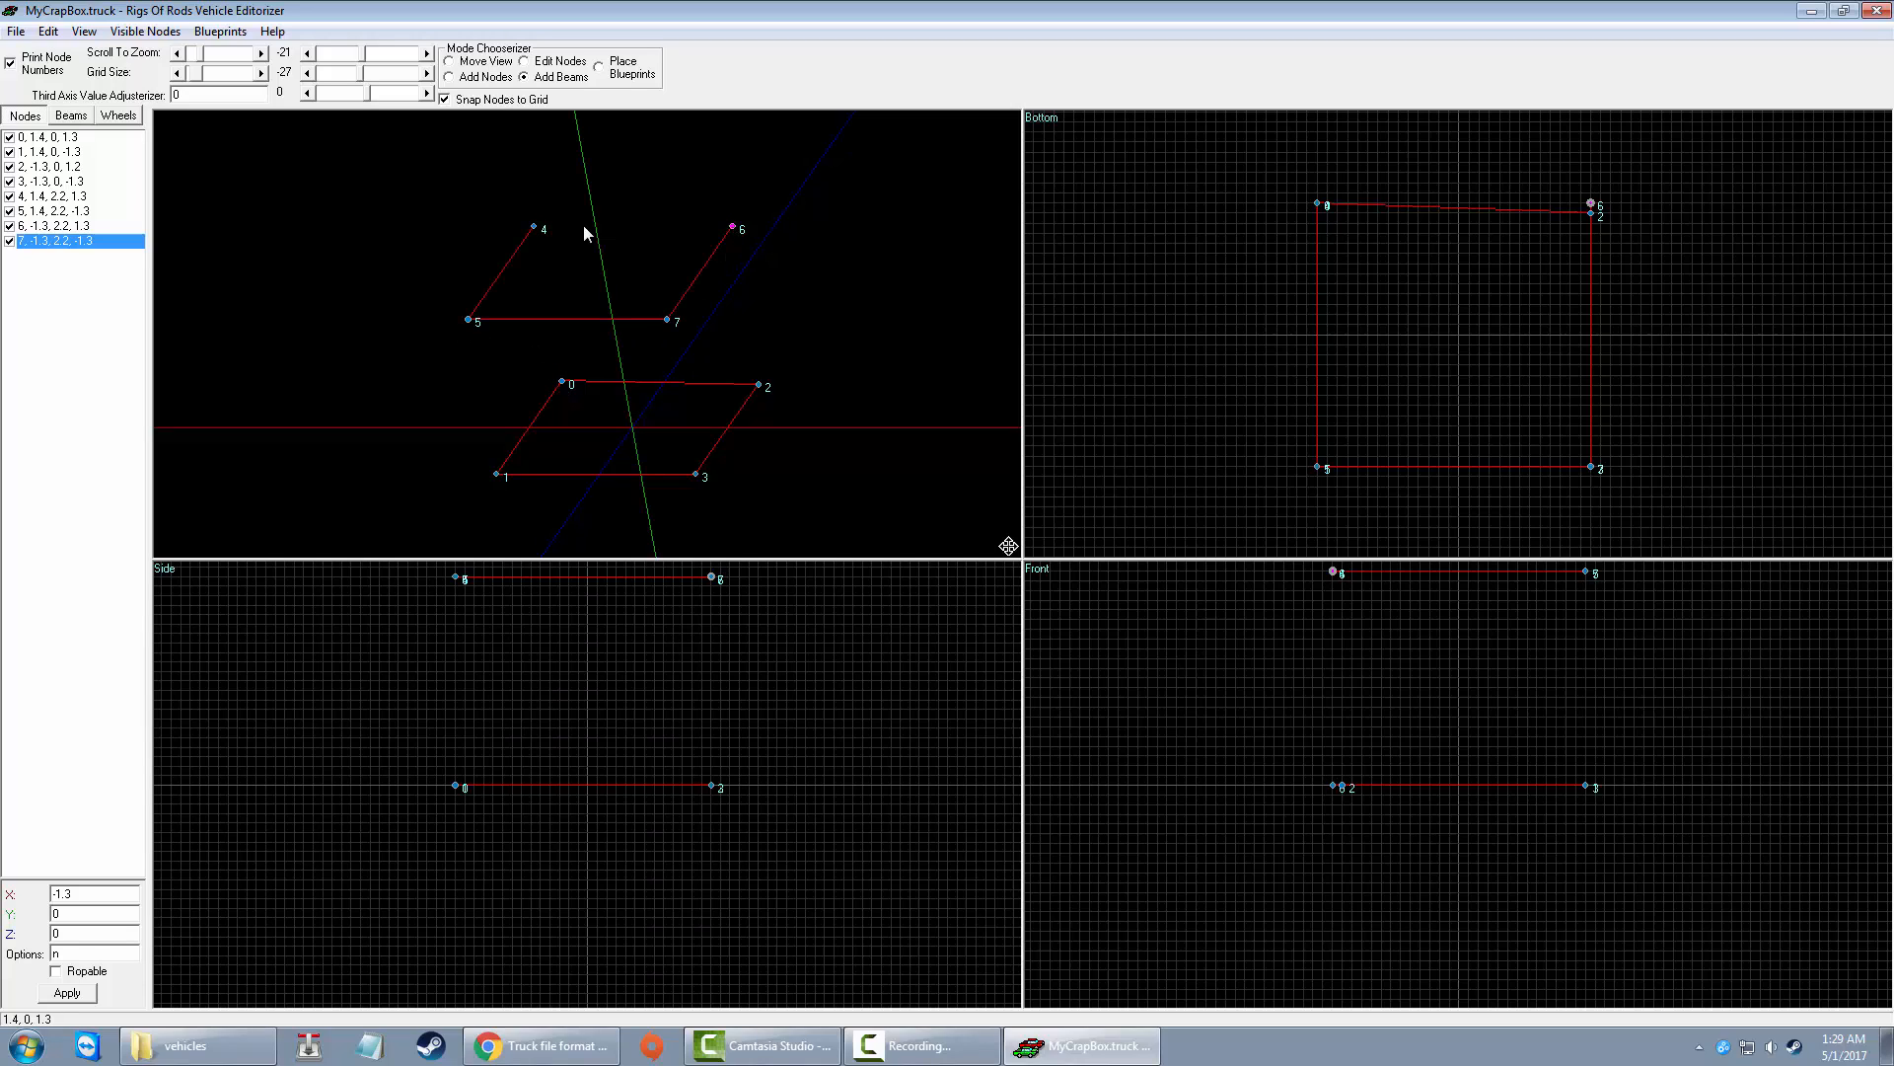
click(732, 227)
Step: Go through the beam list entry by entry to examine which edge of the frame each beam belongs to
click(71, 117)
click(38, 227)
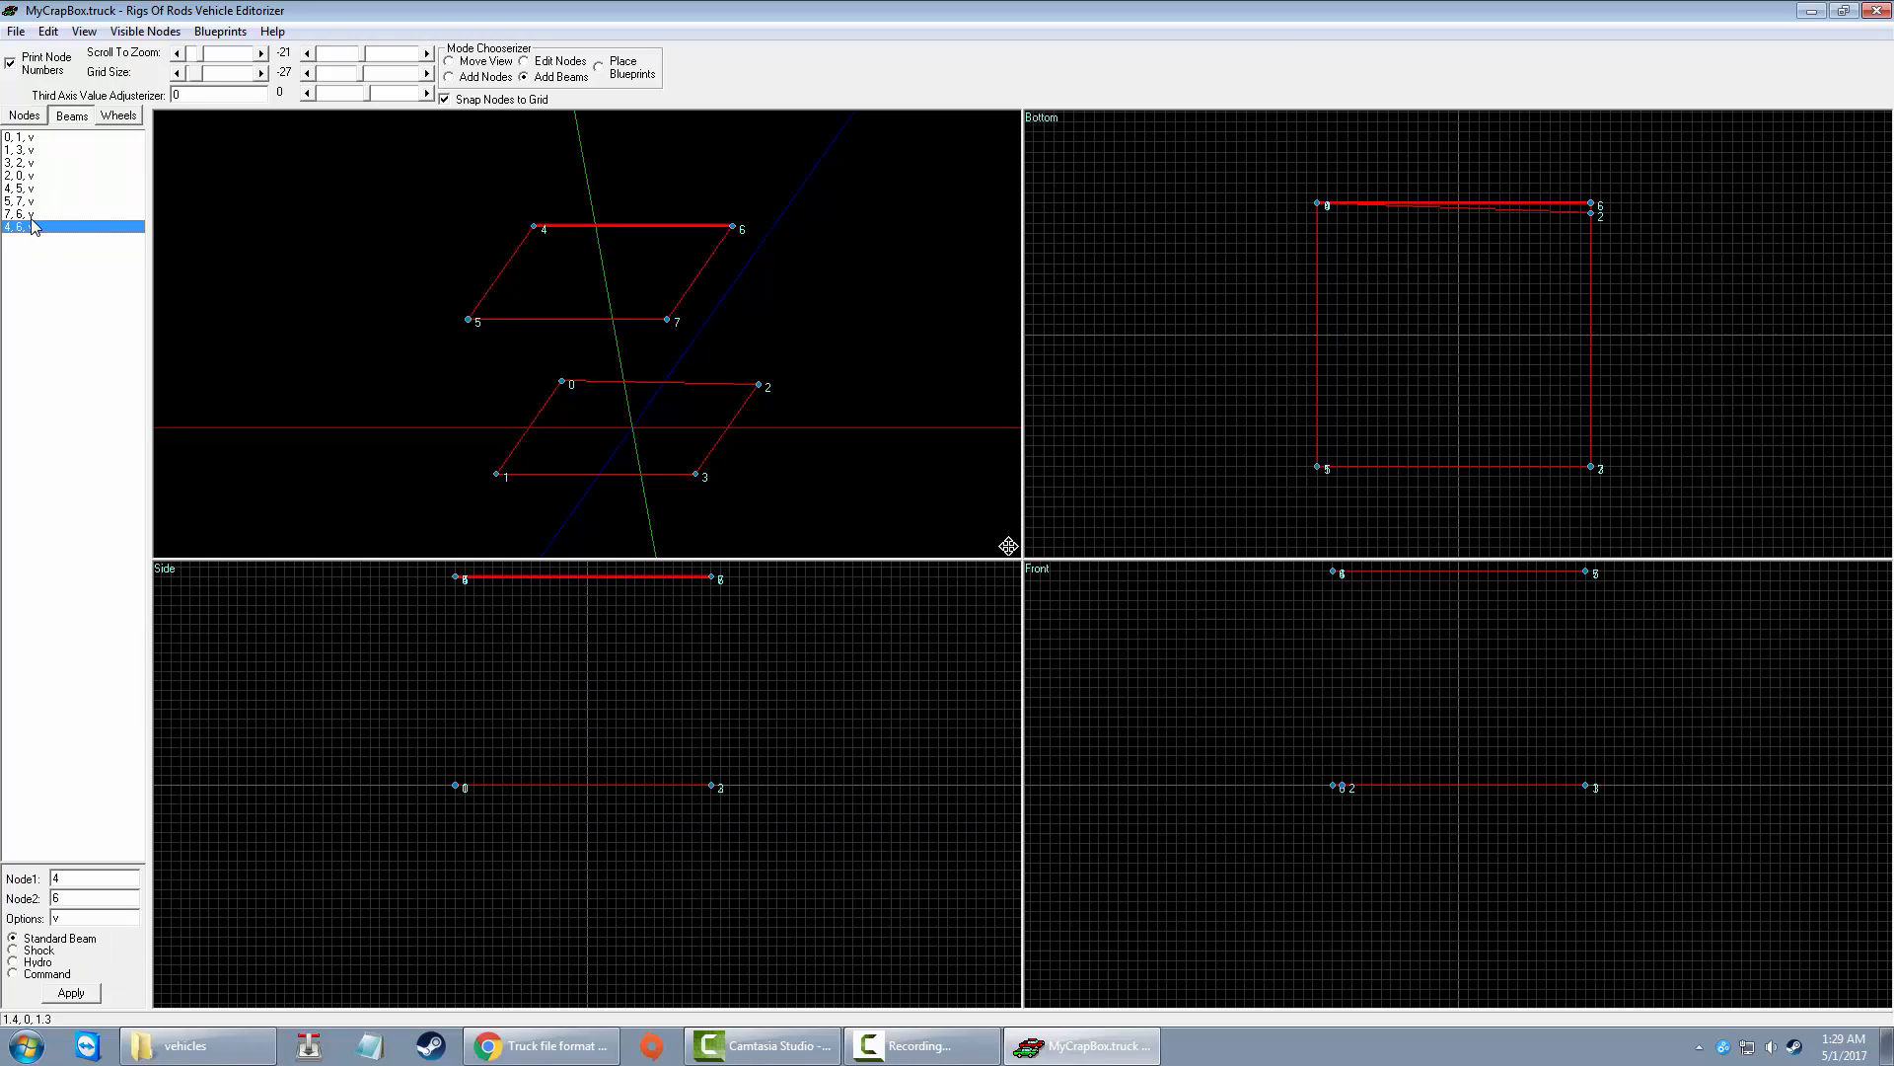
click(37, 214)
click(41, 203)
click(39, 228)
click(47, 214)
click(39, 202)
click(36, 188)
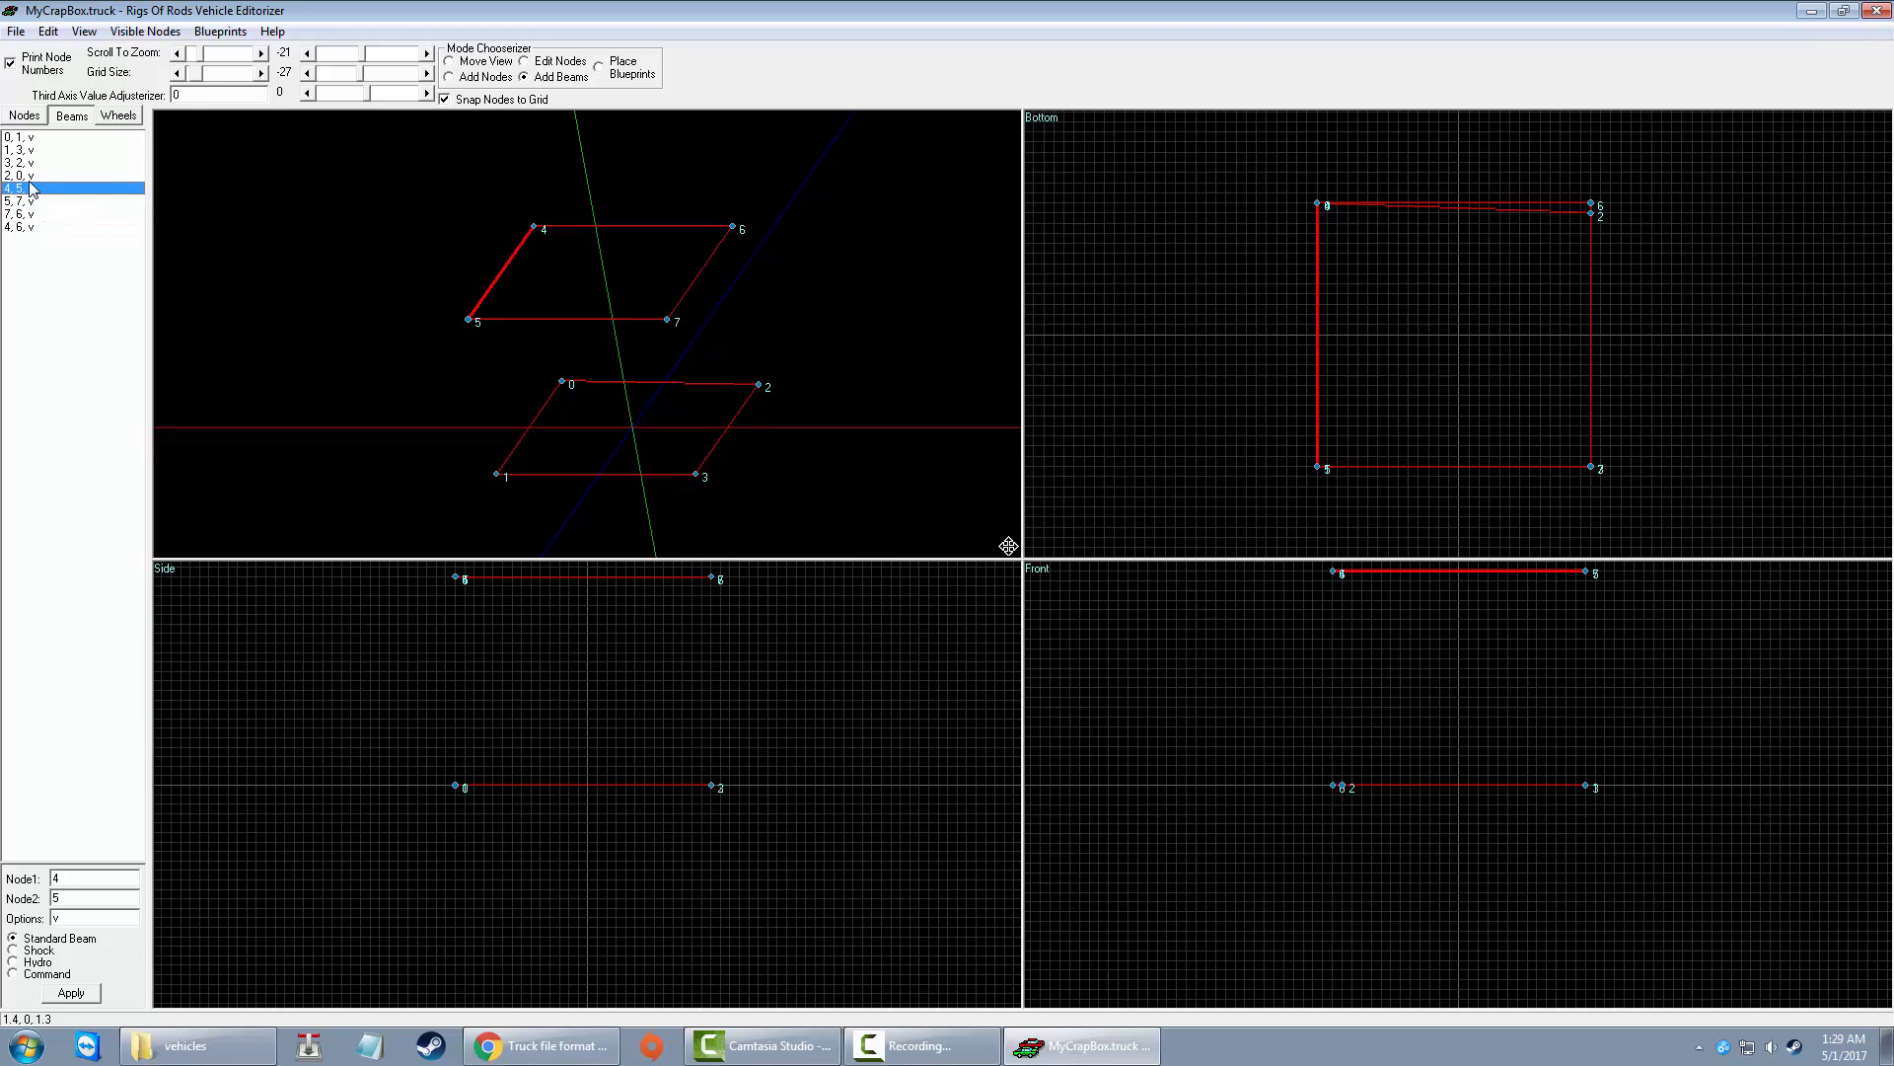
click(32, 176)
click(28, 138)
click(28, 149)
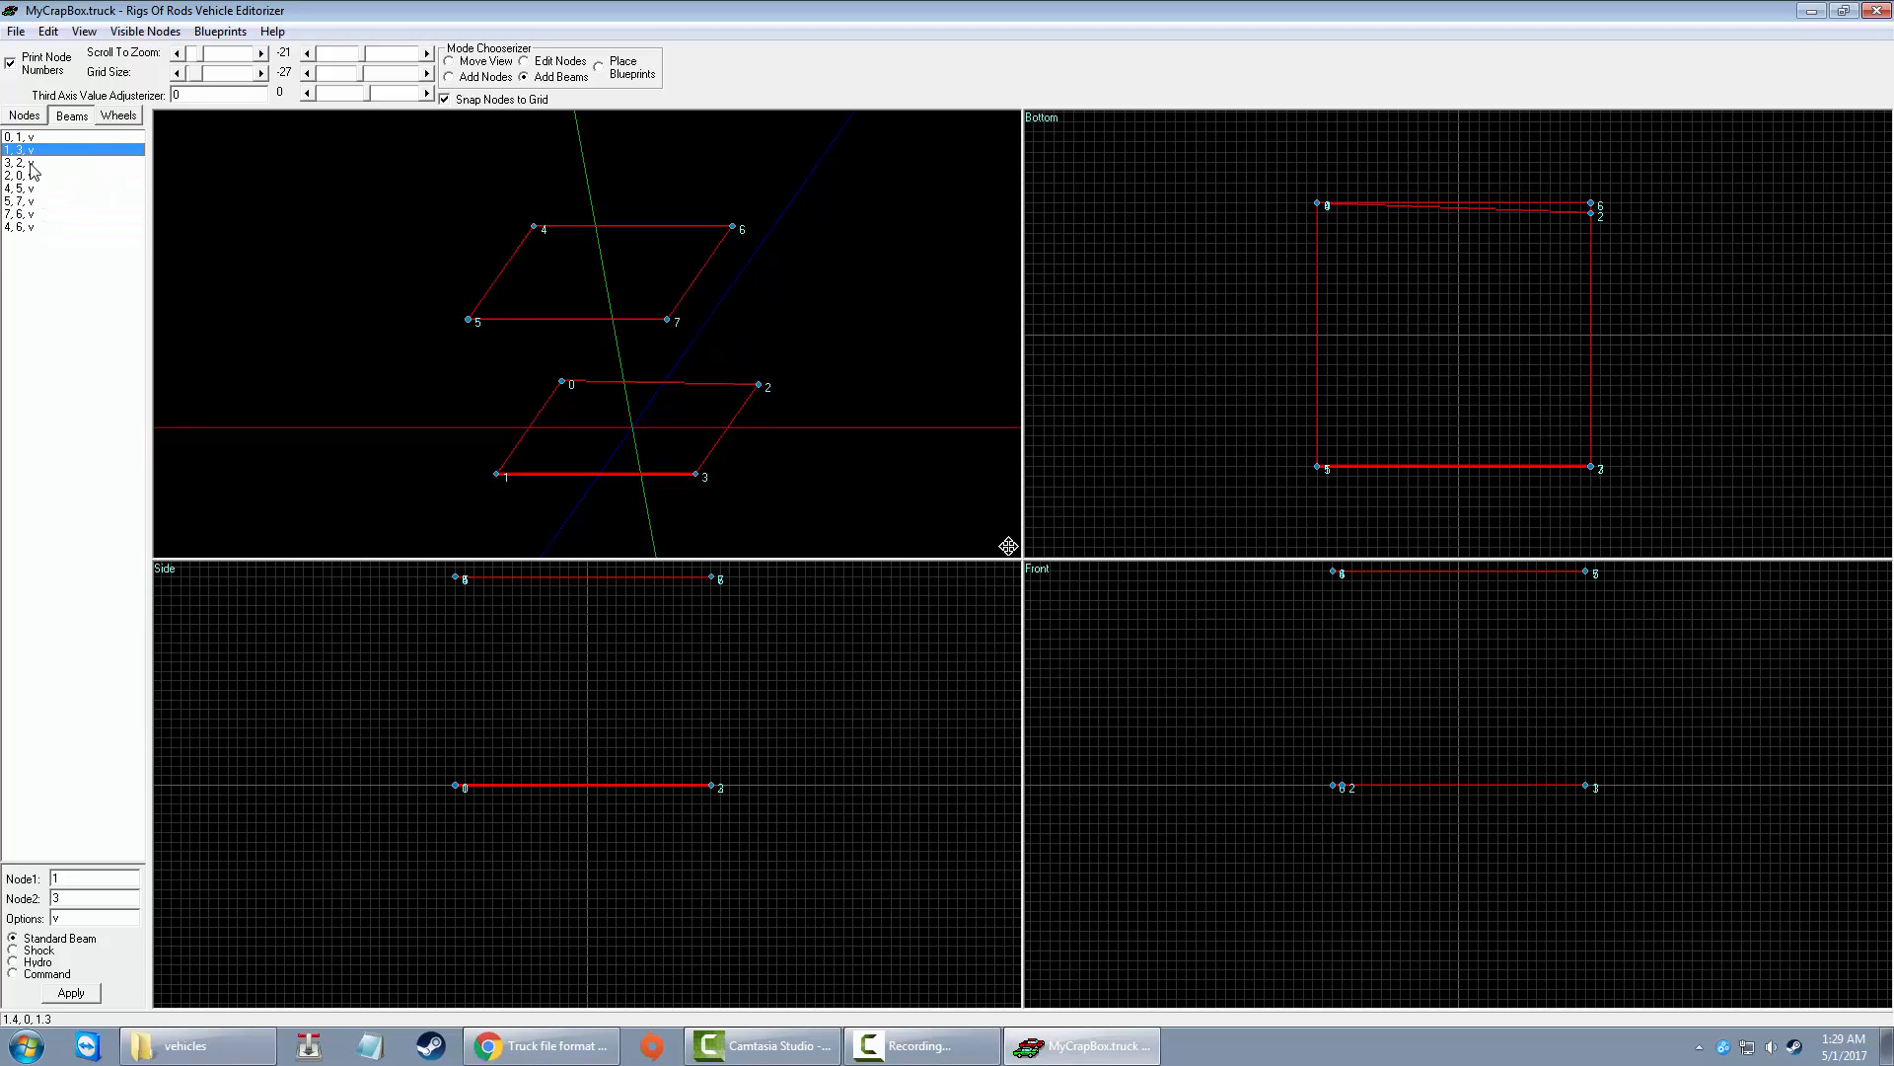
click(28, 163)
click(26, 177)
click(27, 188)
click(26, 200)
click(25, 215)
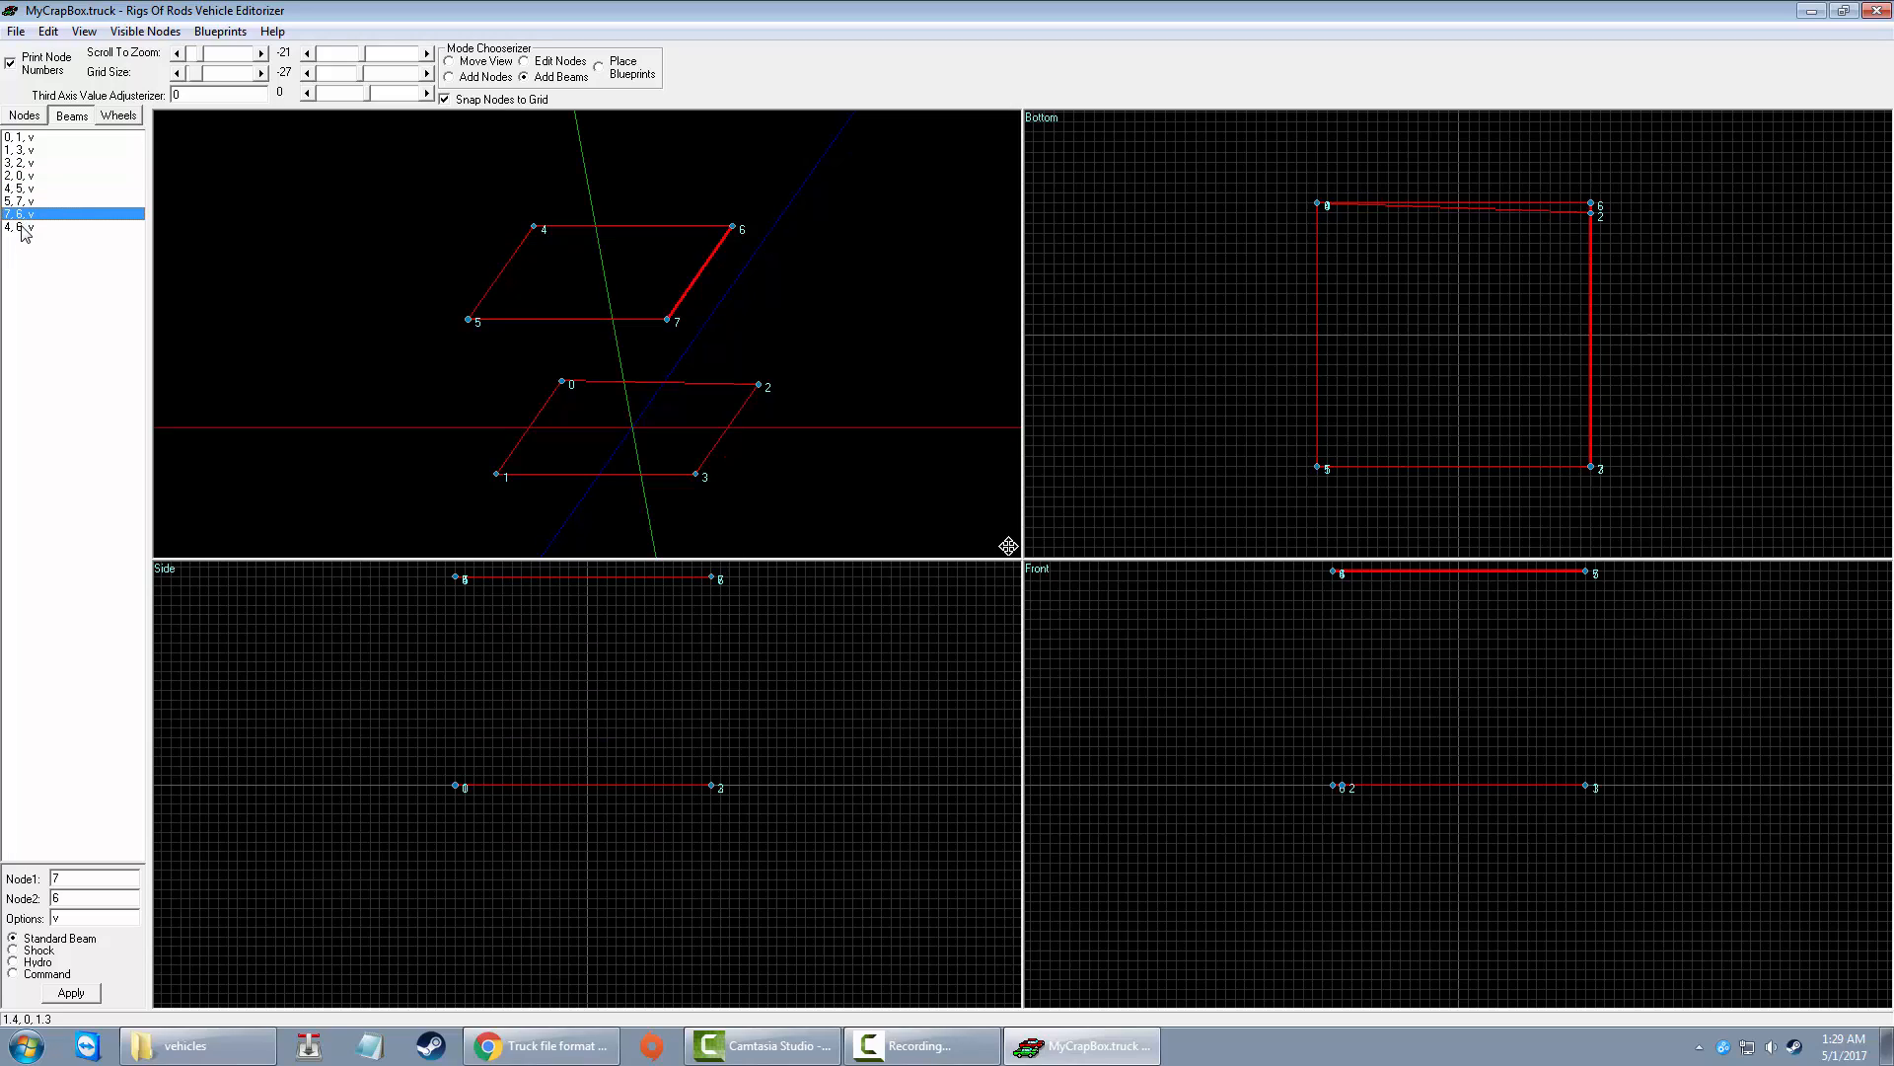
click(26, 227)
click(27, 215)
click(27, 138)
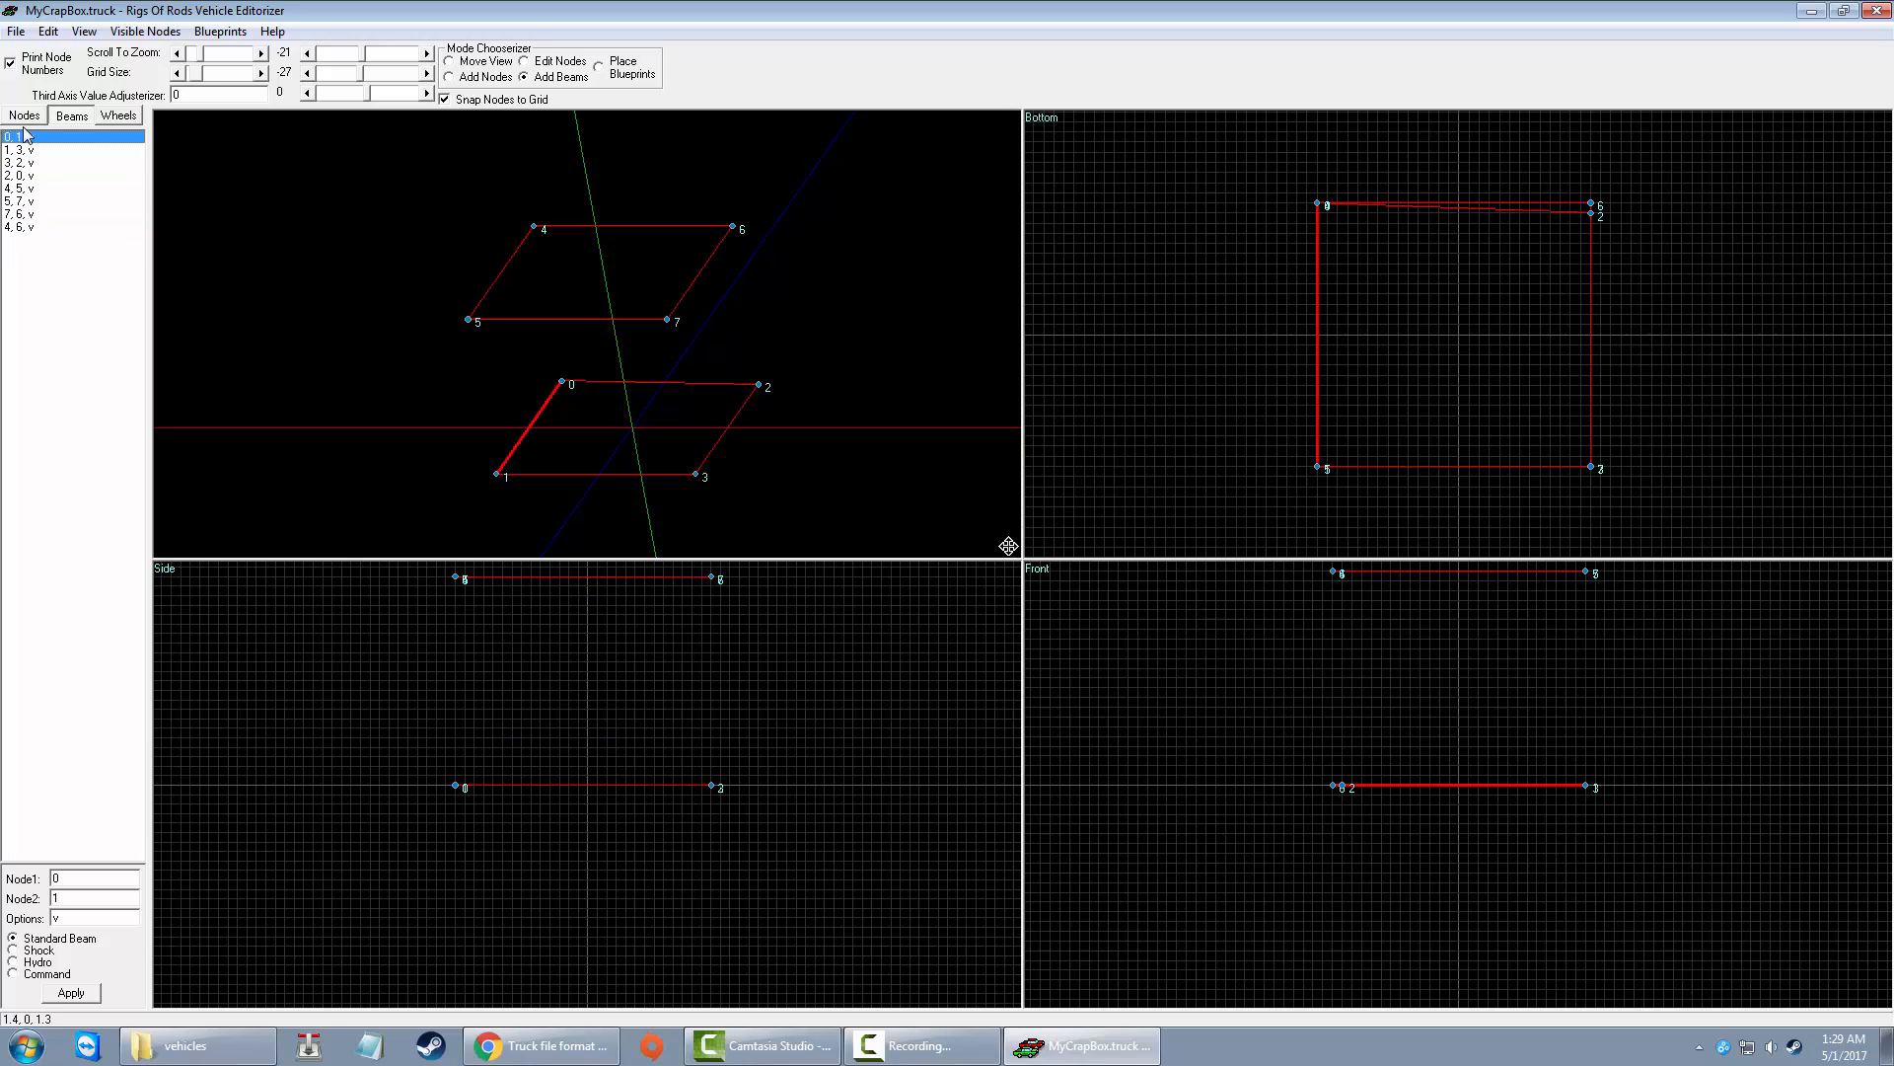
click(27, 150)
click(24, 115)
click(61, 116)
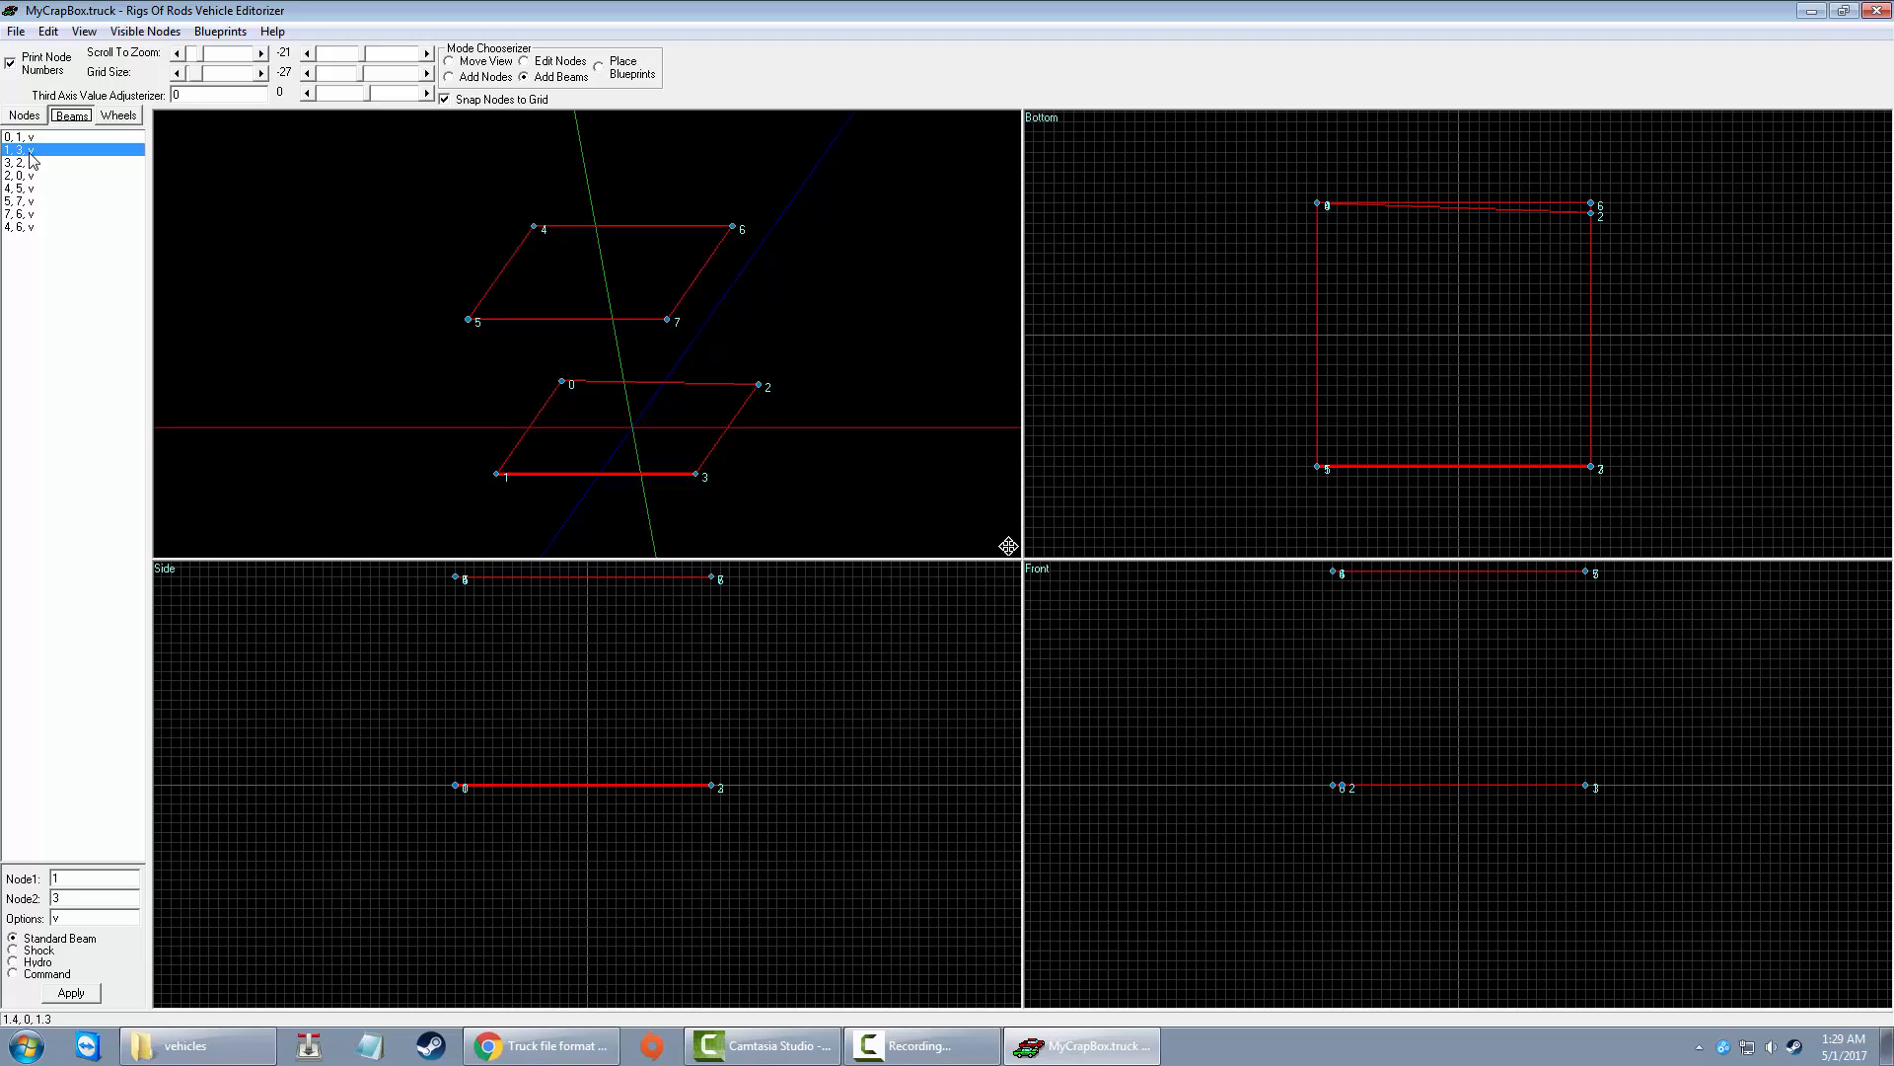
click(31, 139)
key(Down)
key(Down)
key(Down)
key(Down)
key(Down)
key(Down)
key(Down)
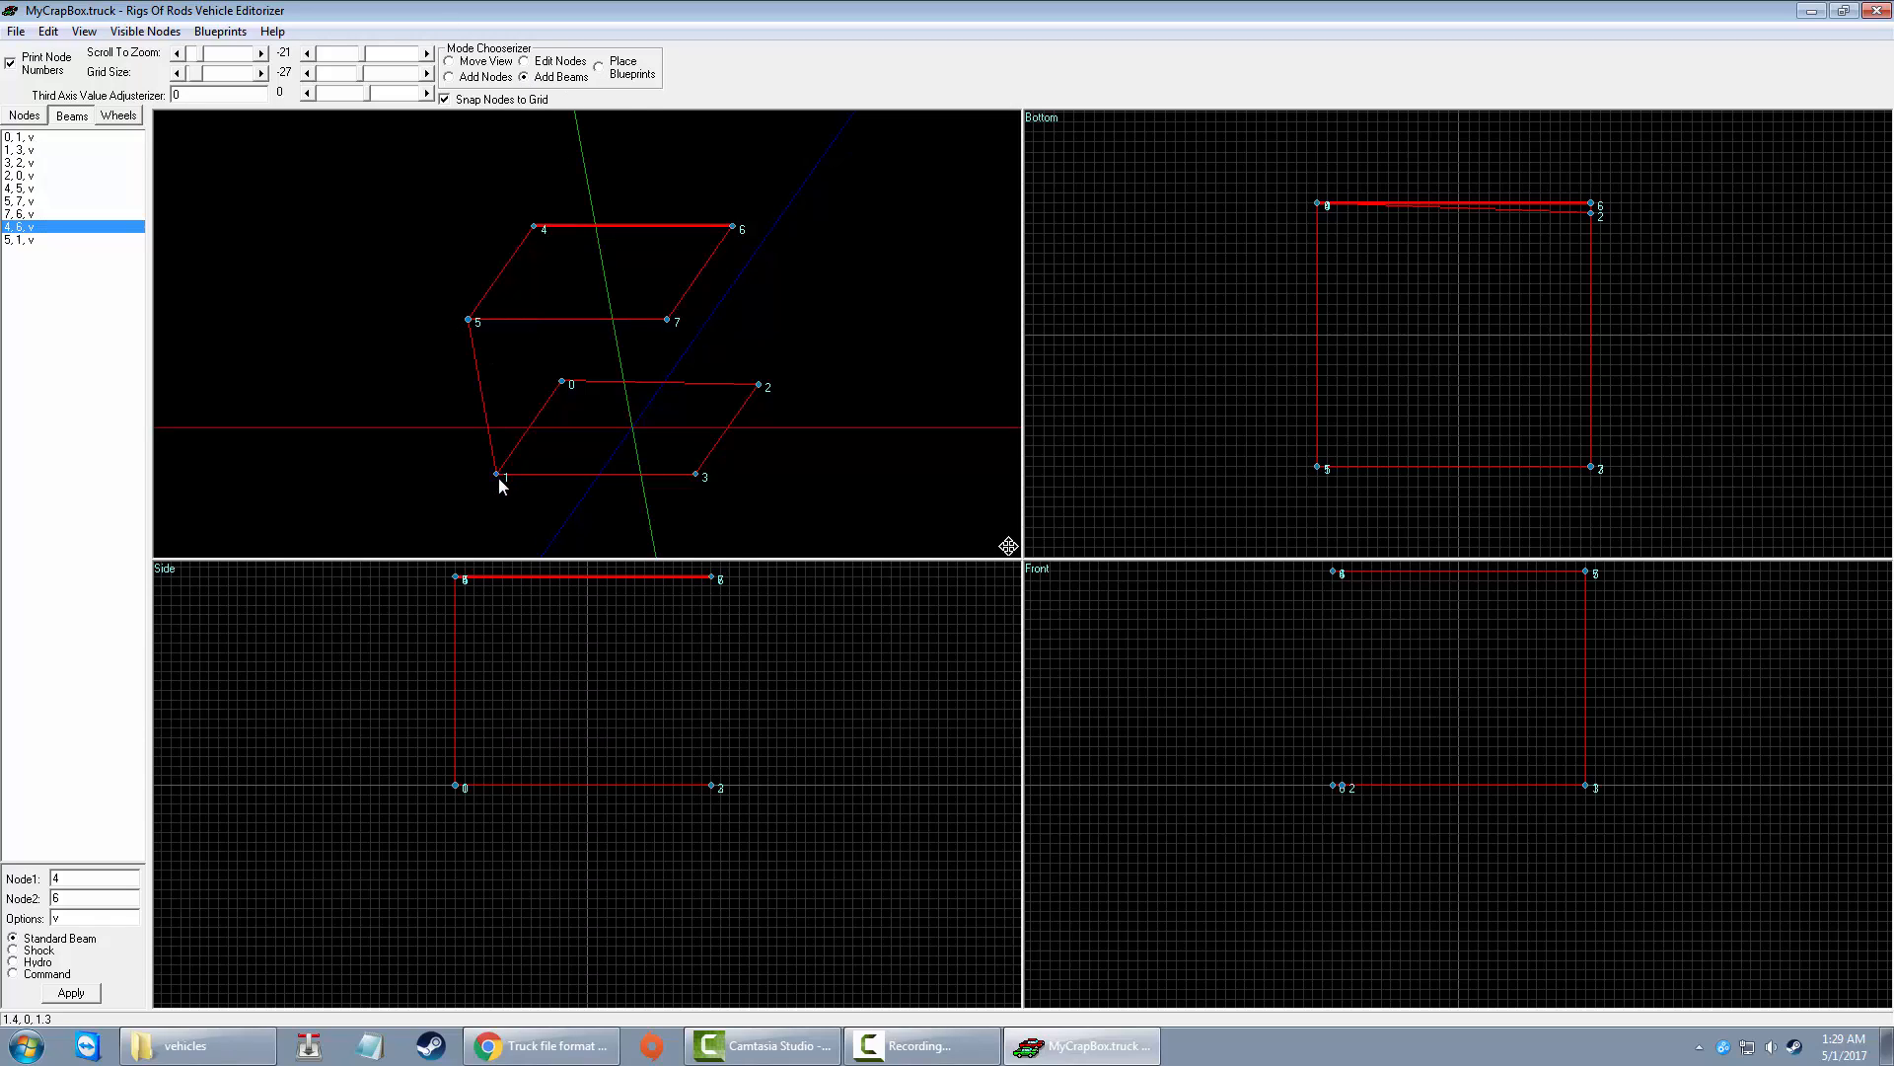
Step: Add vertical beams from node 4 to 0, node 7 to 3 and node 6 to 2
drag(533, 230, 562, 383)
drag(667, 320, 696, 477)
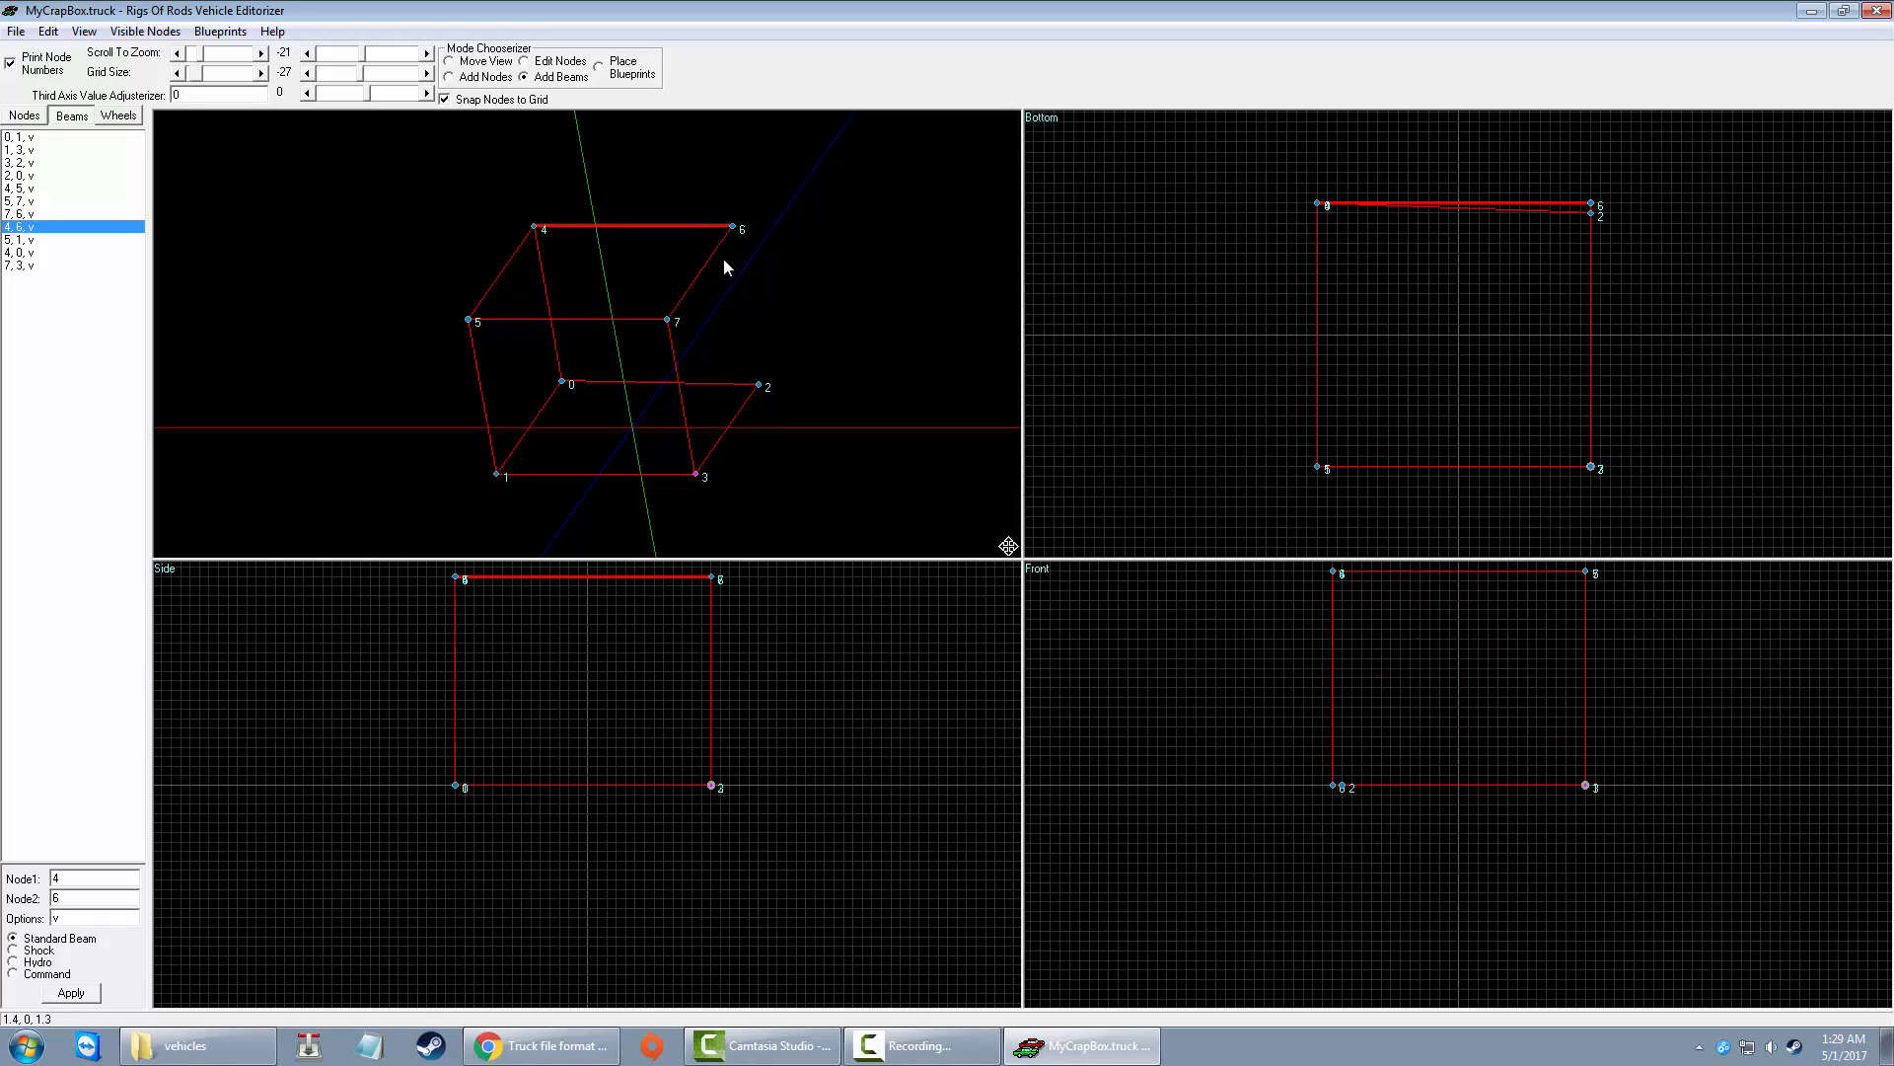
drag(731, 225, 759, 385)
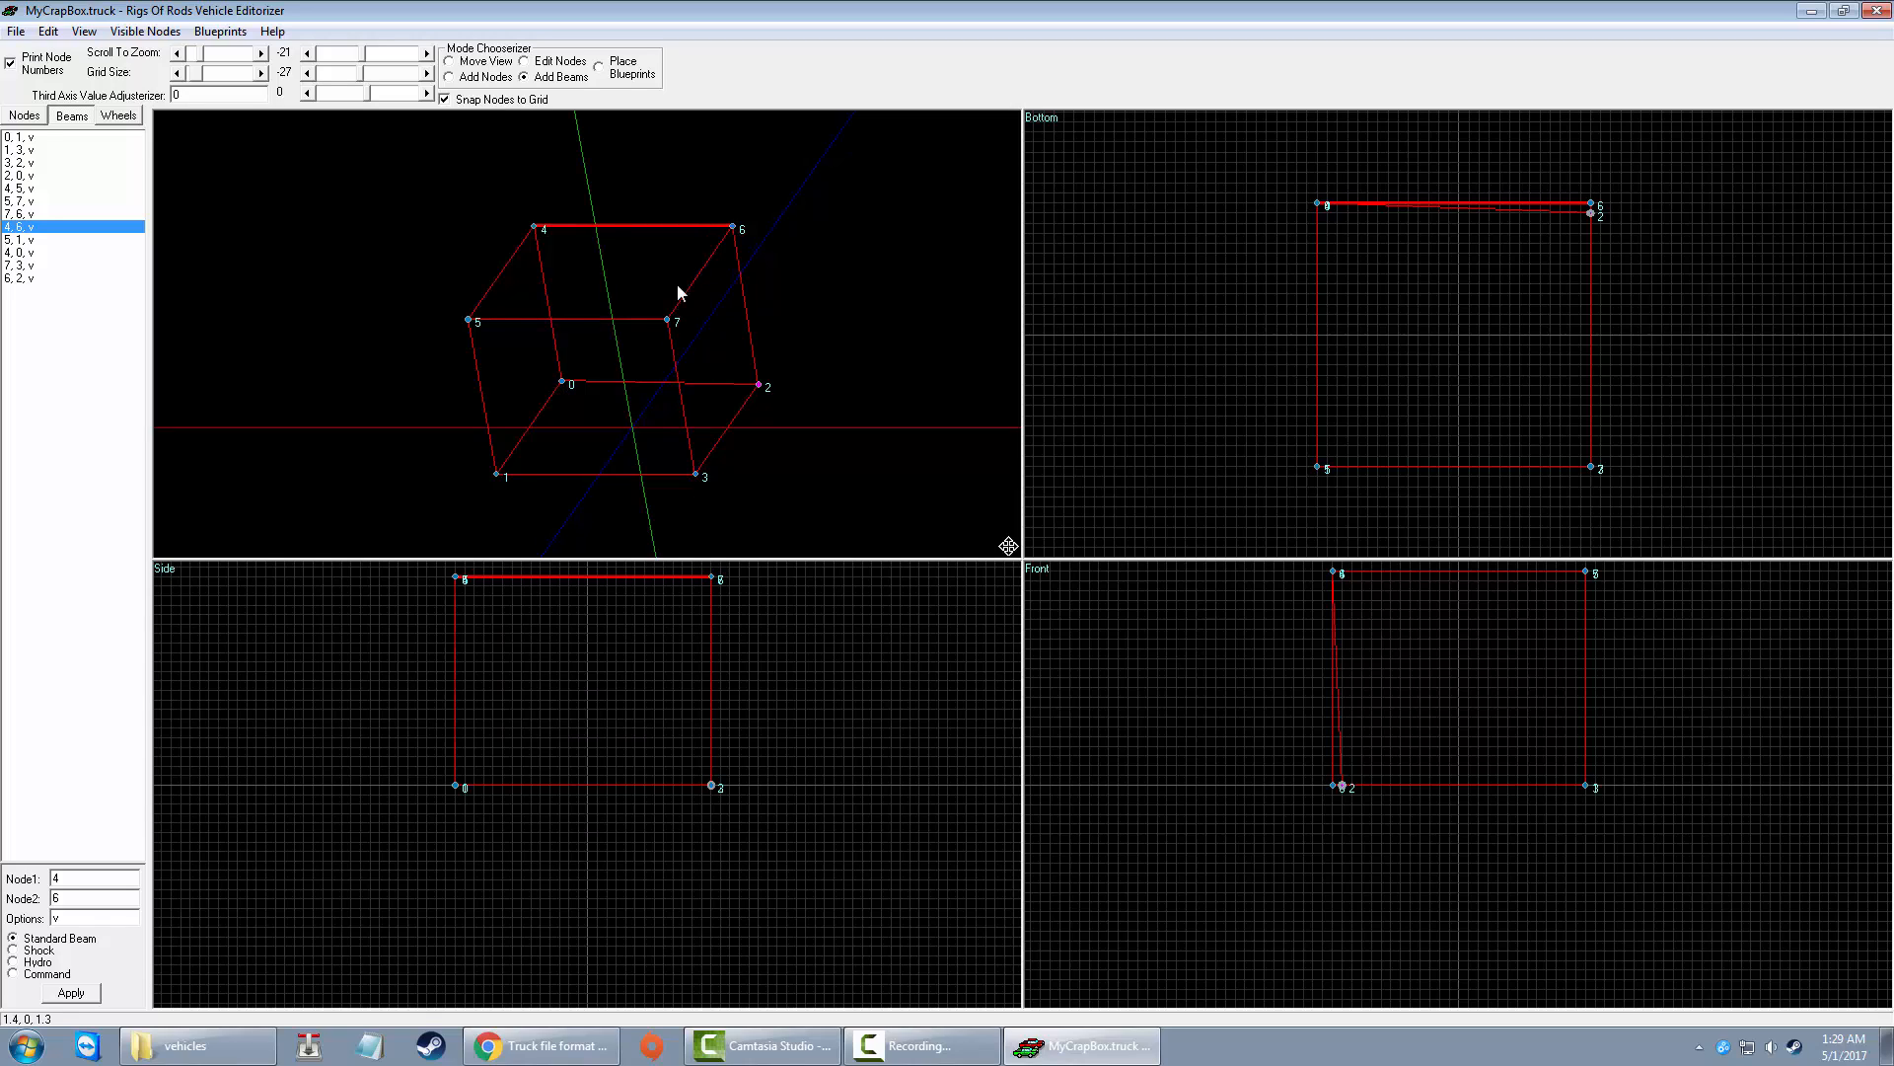
Step: In the Front view, move the misaligned node 2 to Z 1.3 so that it lines up with node 0
click(481, 65)
mouse_move(579, 317)
mouse_down()
mouse_move(618, 332)
mouse_move(594, 317)
mouse_up()
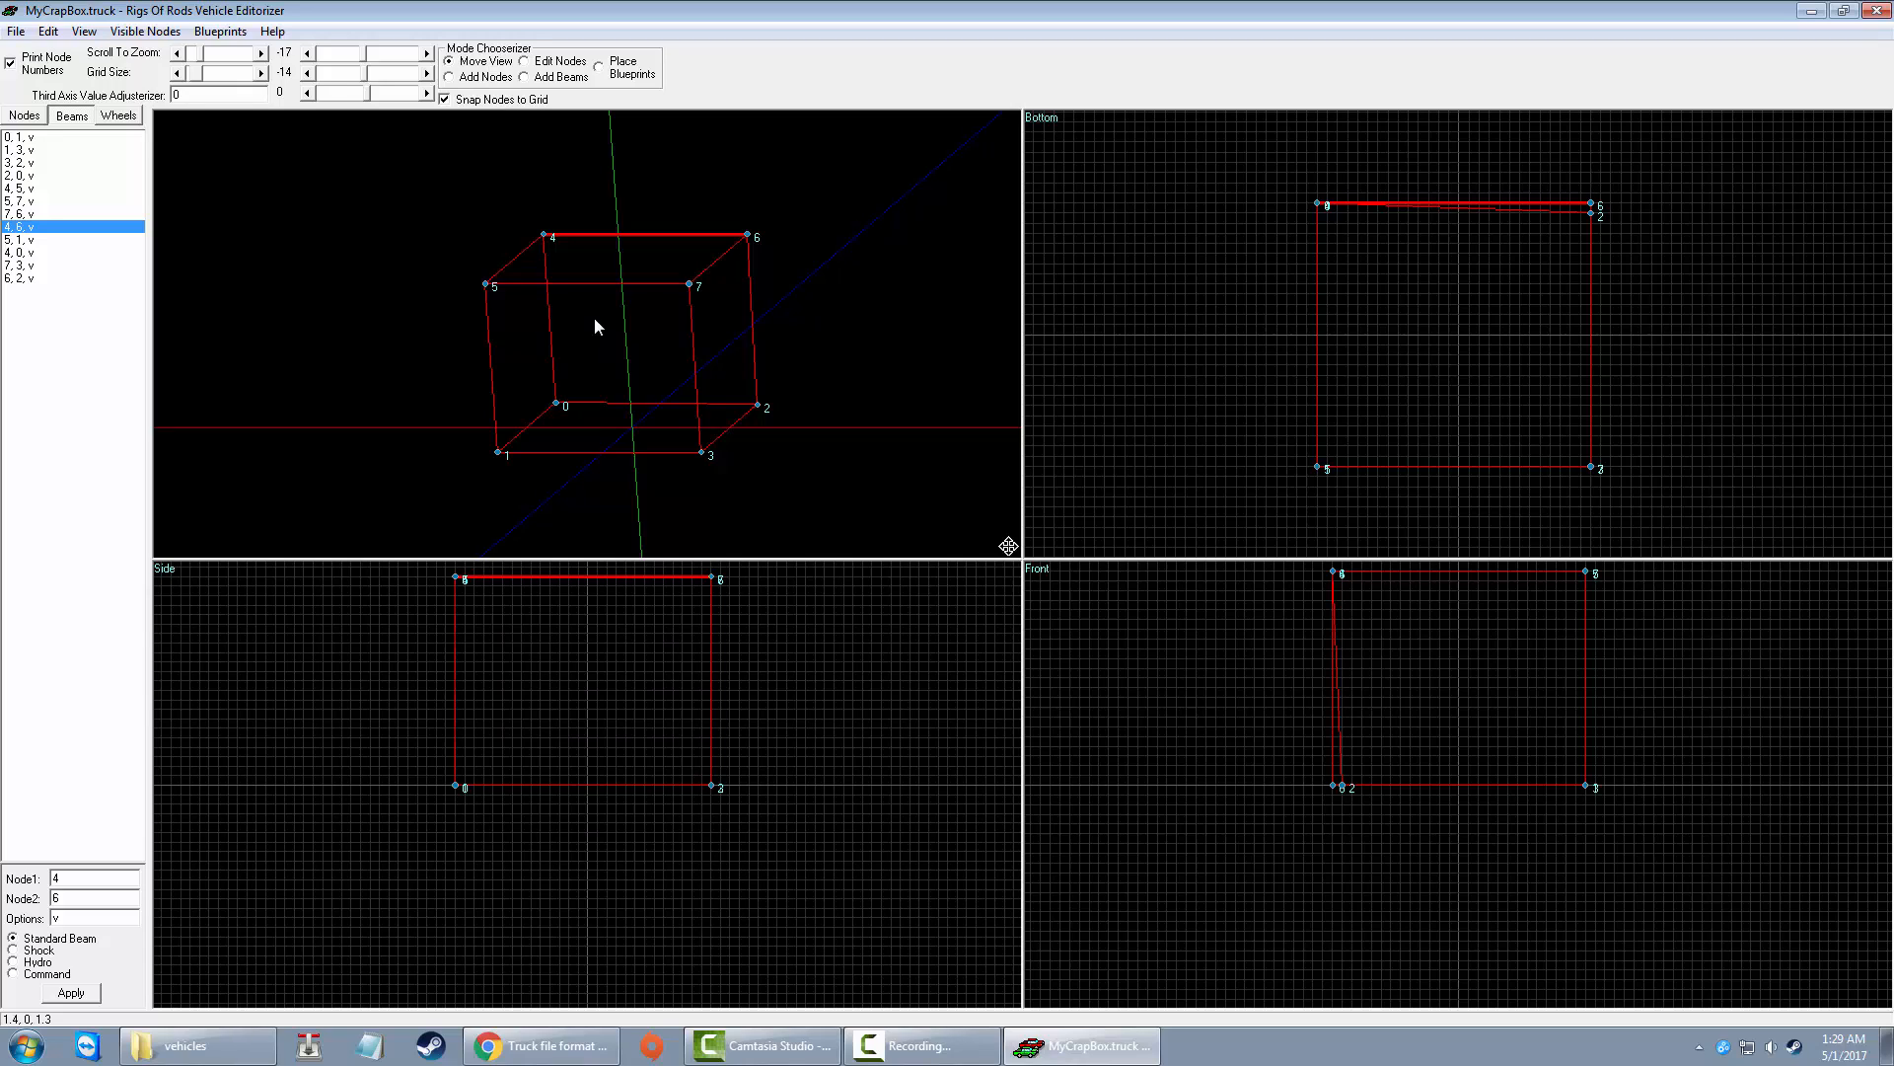
click(539, 61)
drag(1343, 787, 1340, 790)
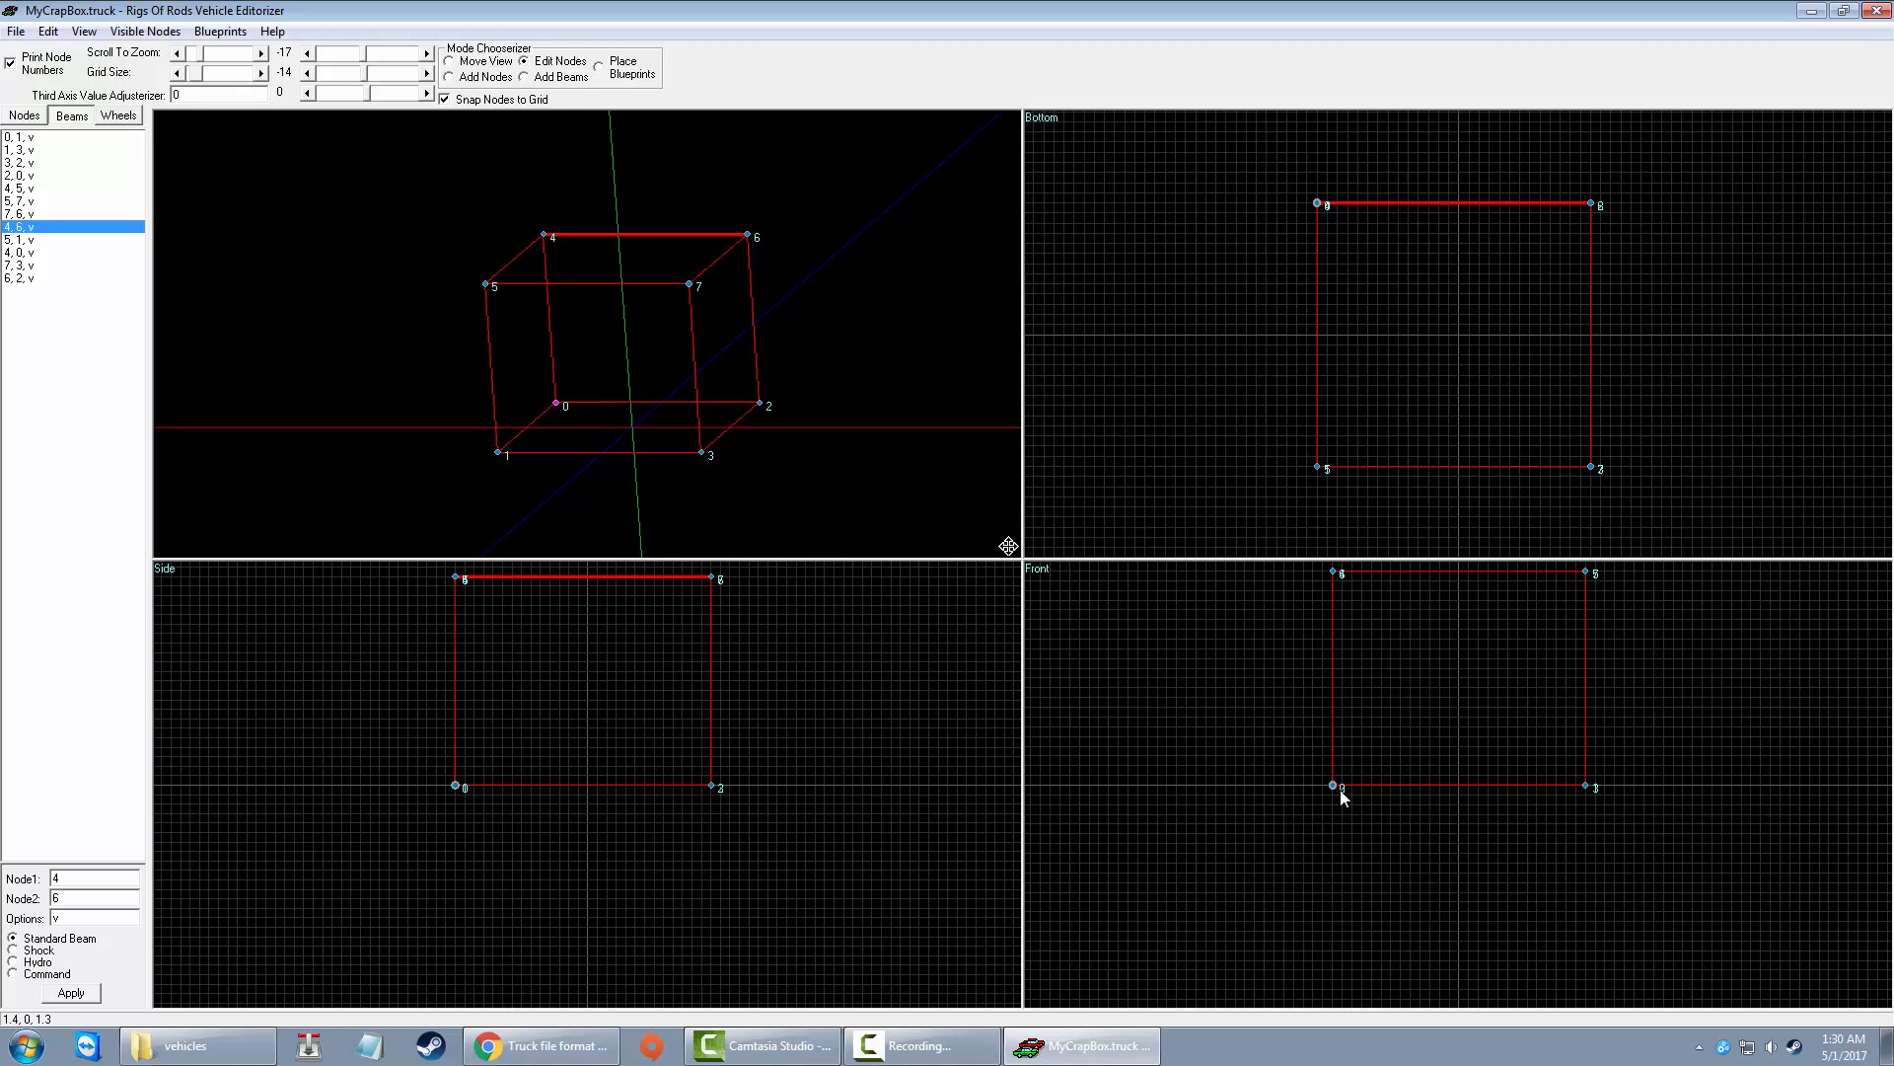
Step: Rotate the 3D view to check the box frame, and save MyCrapBox.truck
click(450, 61)
drag(627, 294, 706, 359)
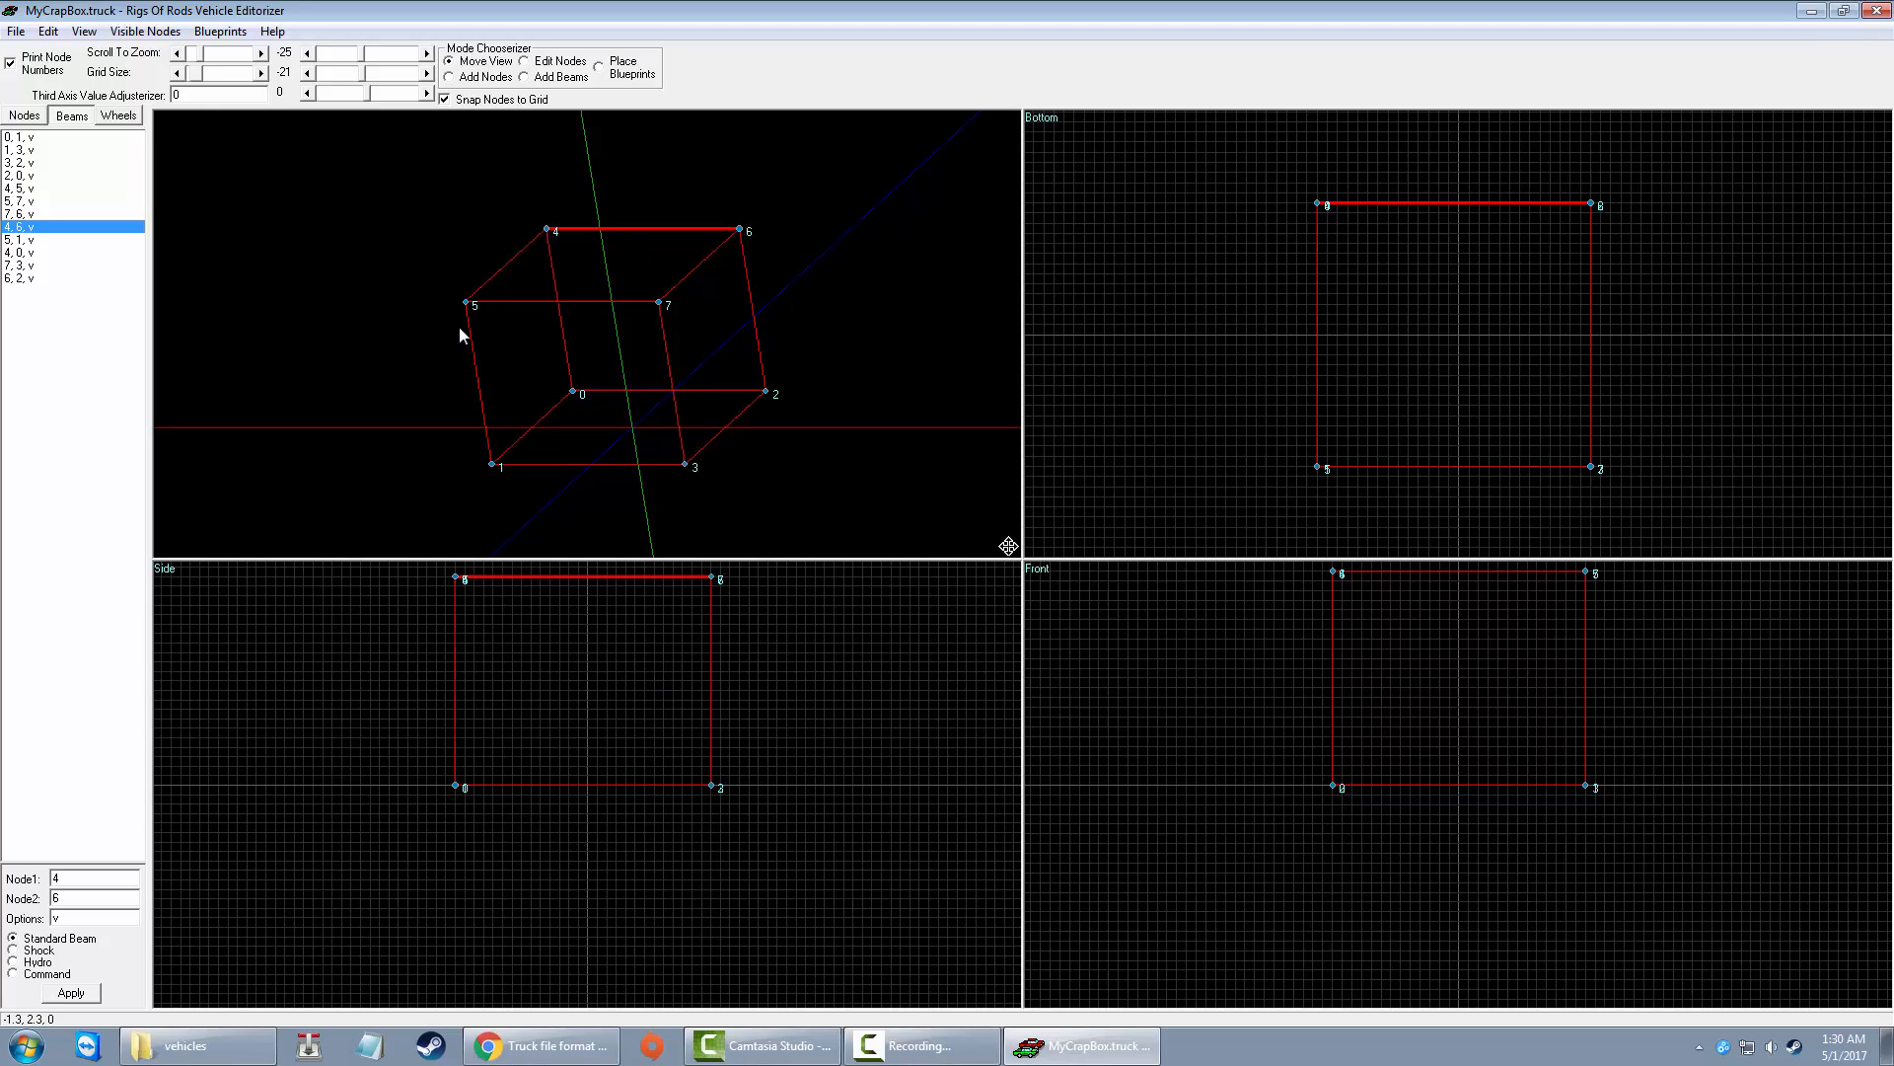
click(15, 31)
click(59, 128)
Step: Restore the editor from full screen, resize it to full height, and place the vehicles folder window beside it
click(1840, 9)
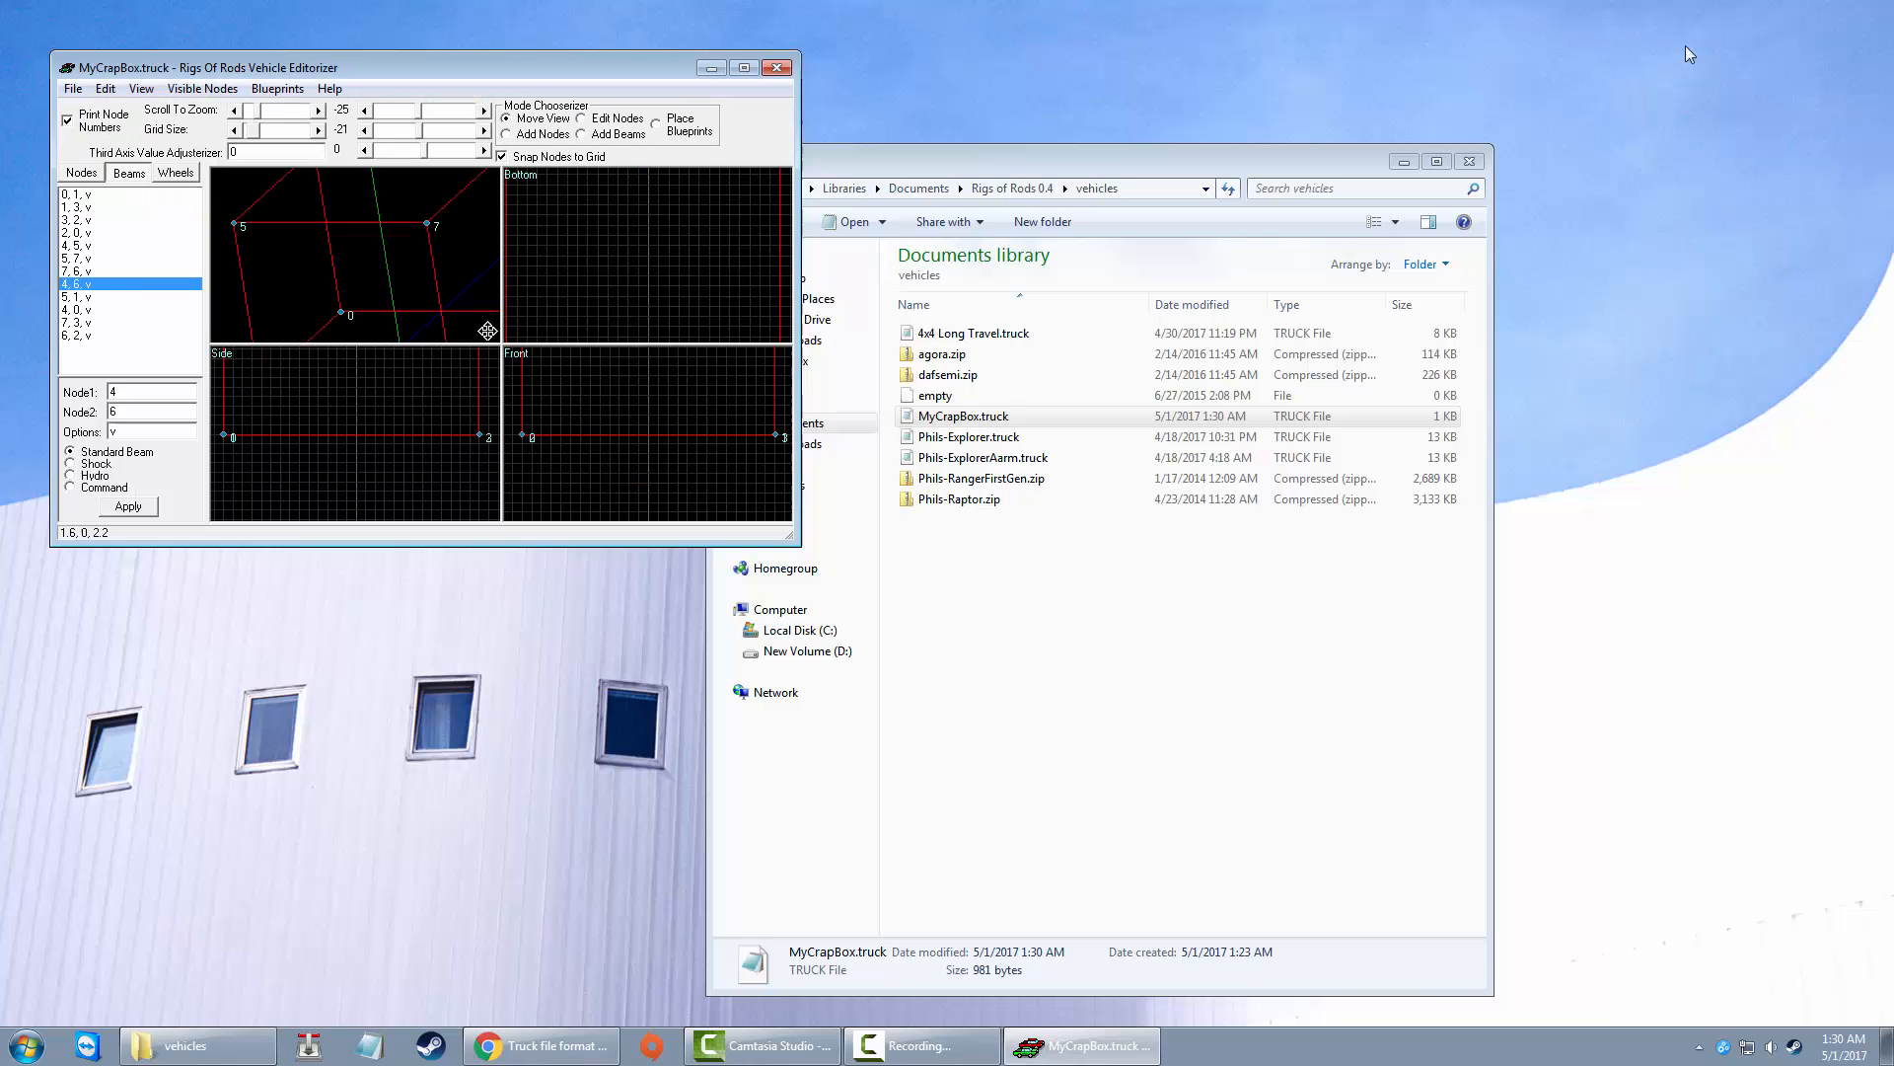
drag(542, 50, 529, 2)
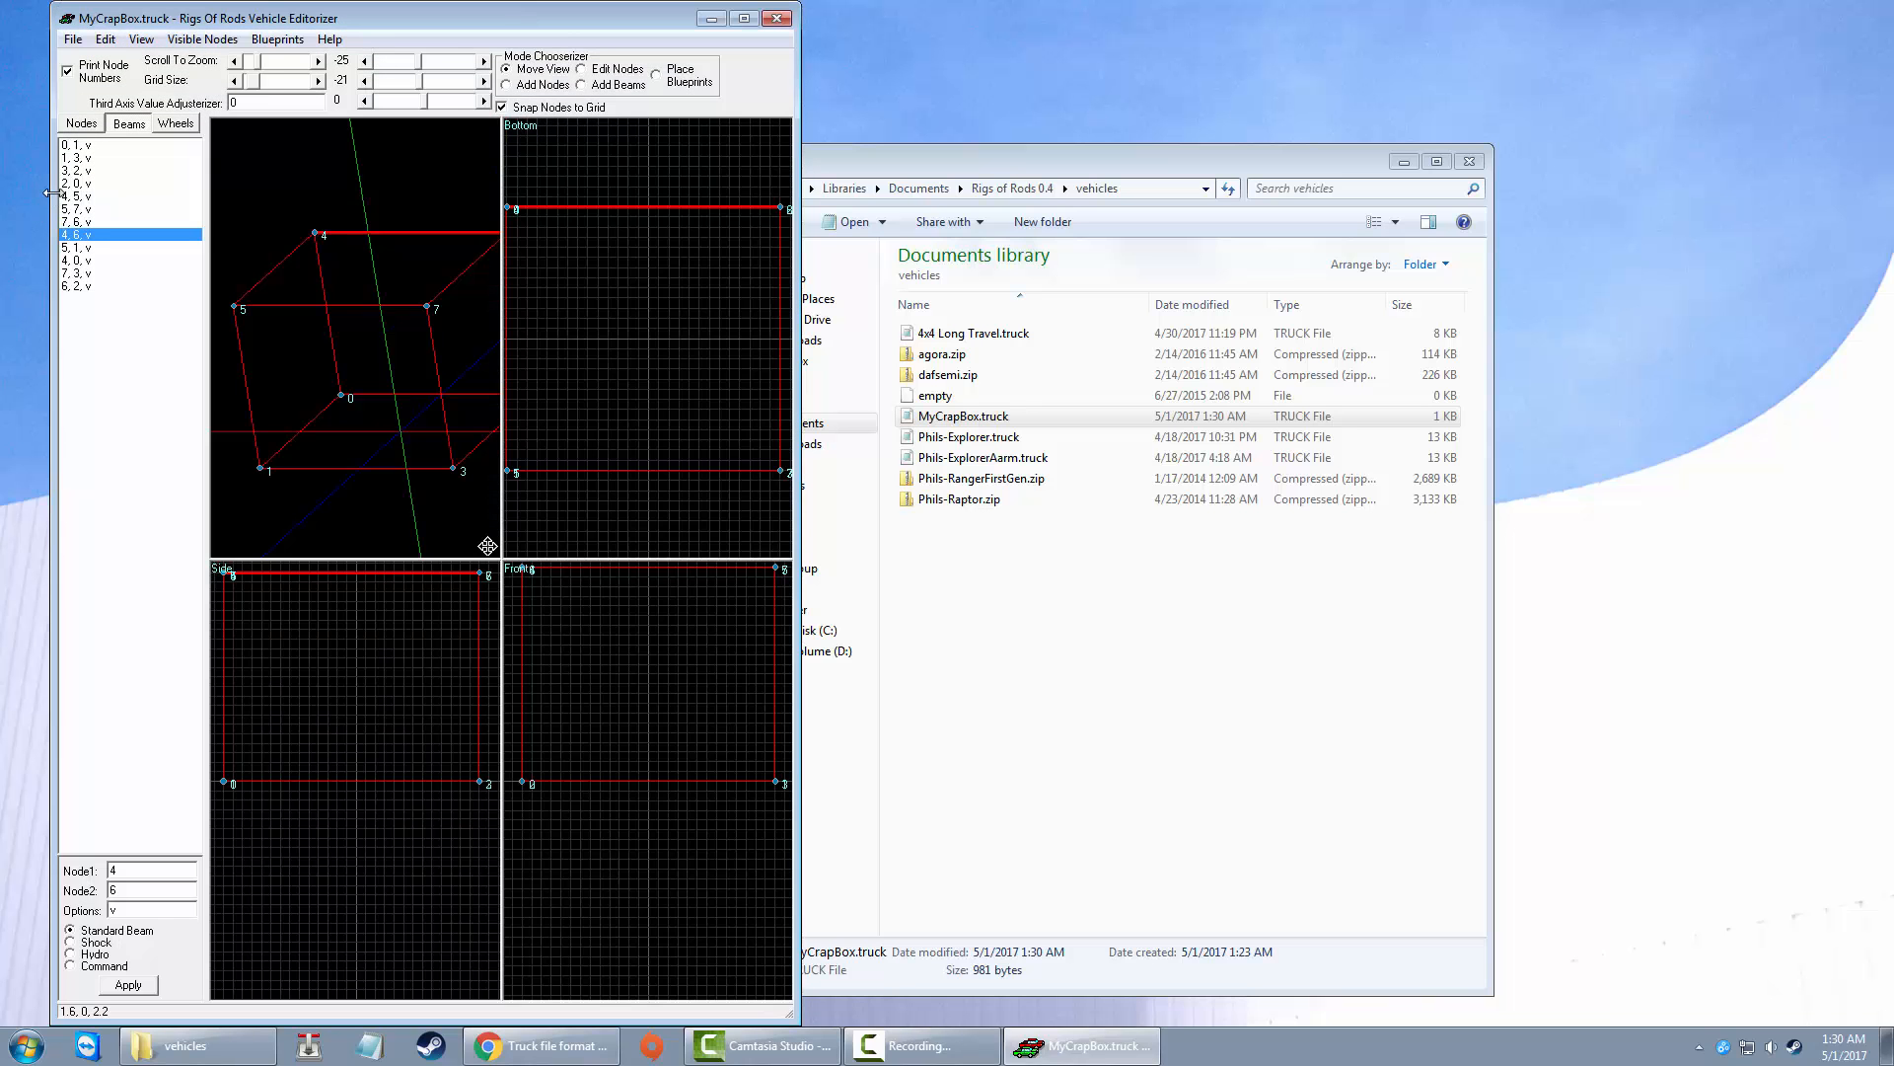
drag(52, 195, 5, 195)
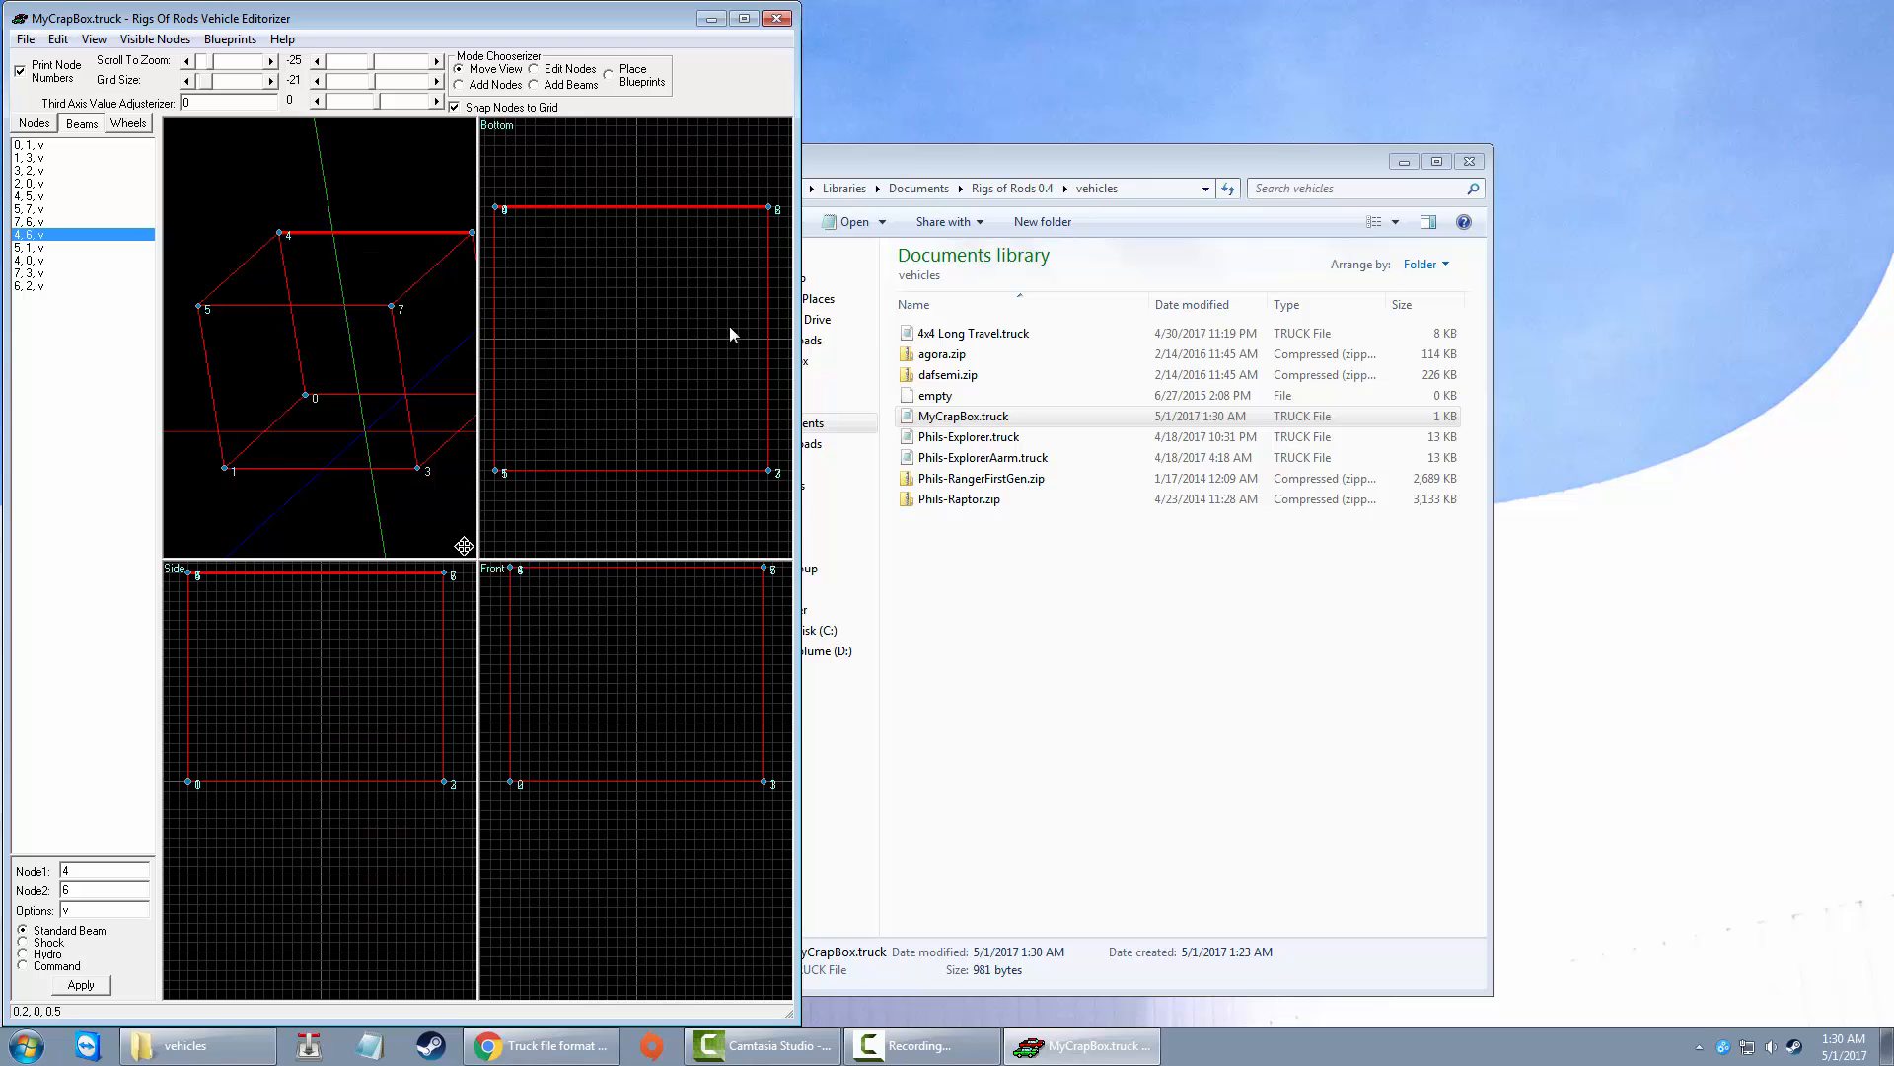
drag(801, 340, 1070, 340)
drag(1233, 163, 1531, 114)
Step: Open MyCrapBox.truck from the vehicles folder in Notepad and dismiss the Software Licensing dialog
double_click(1271, 367)
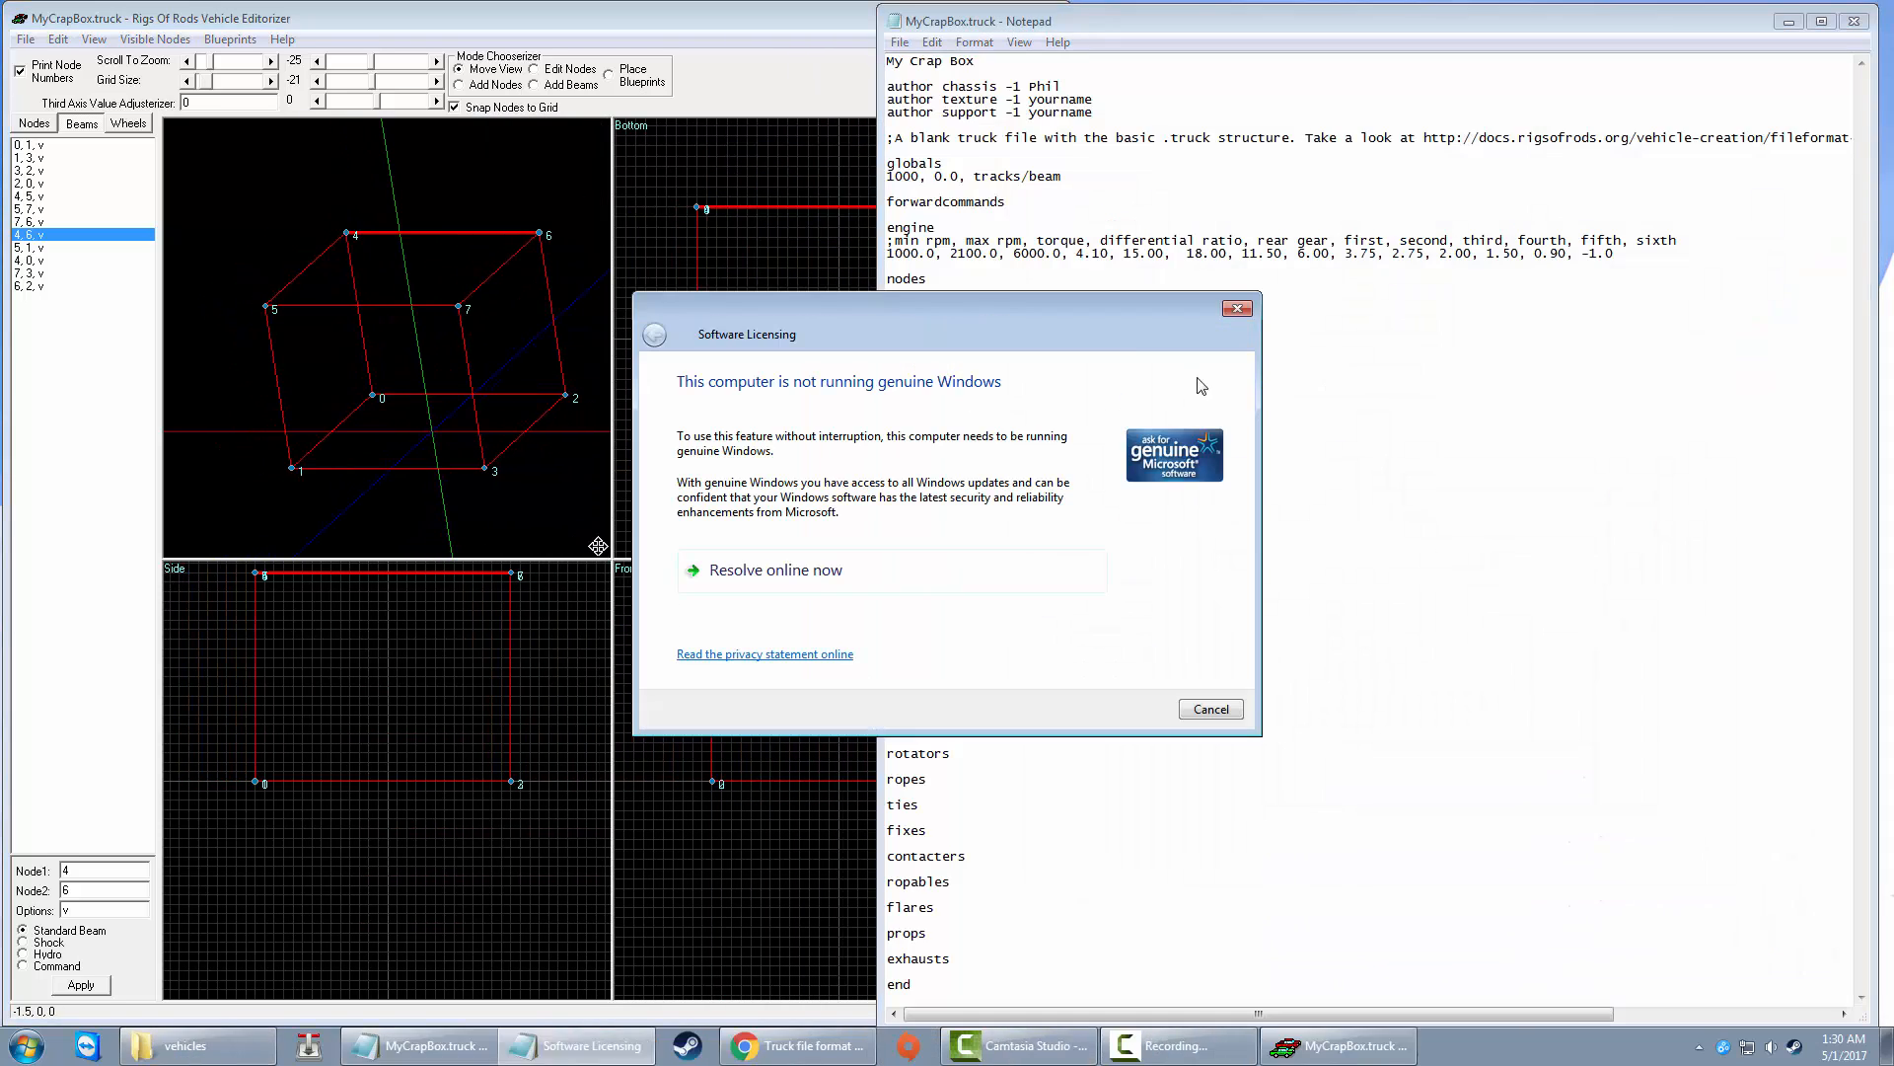
click(1238, 309)
drag(962, 10, 1016, 7)
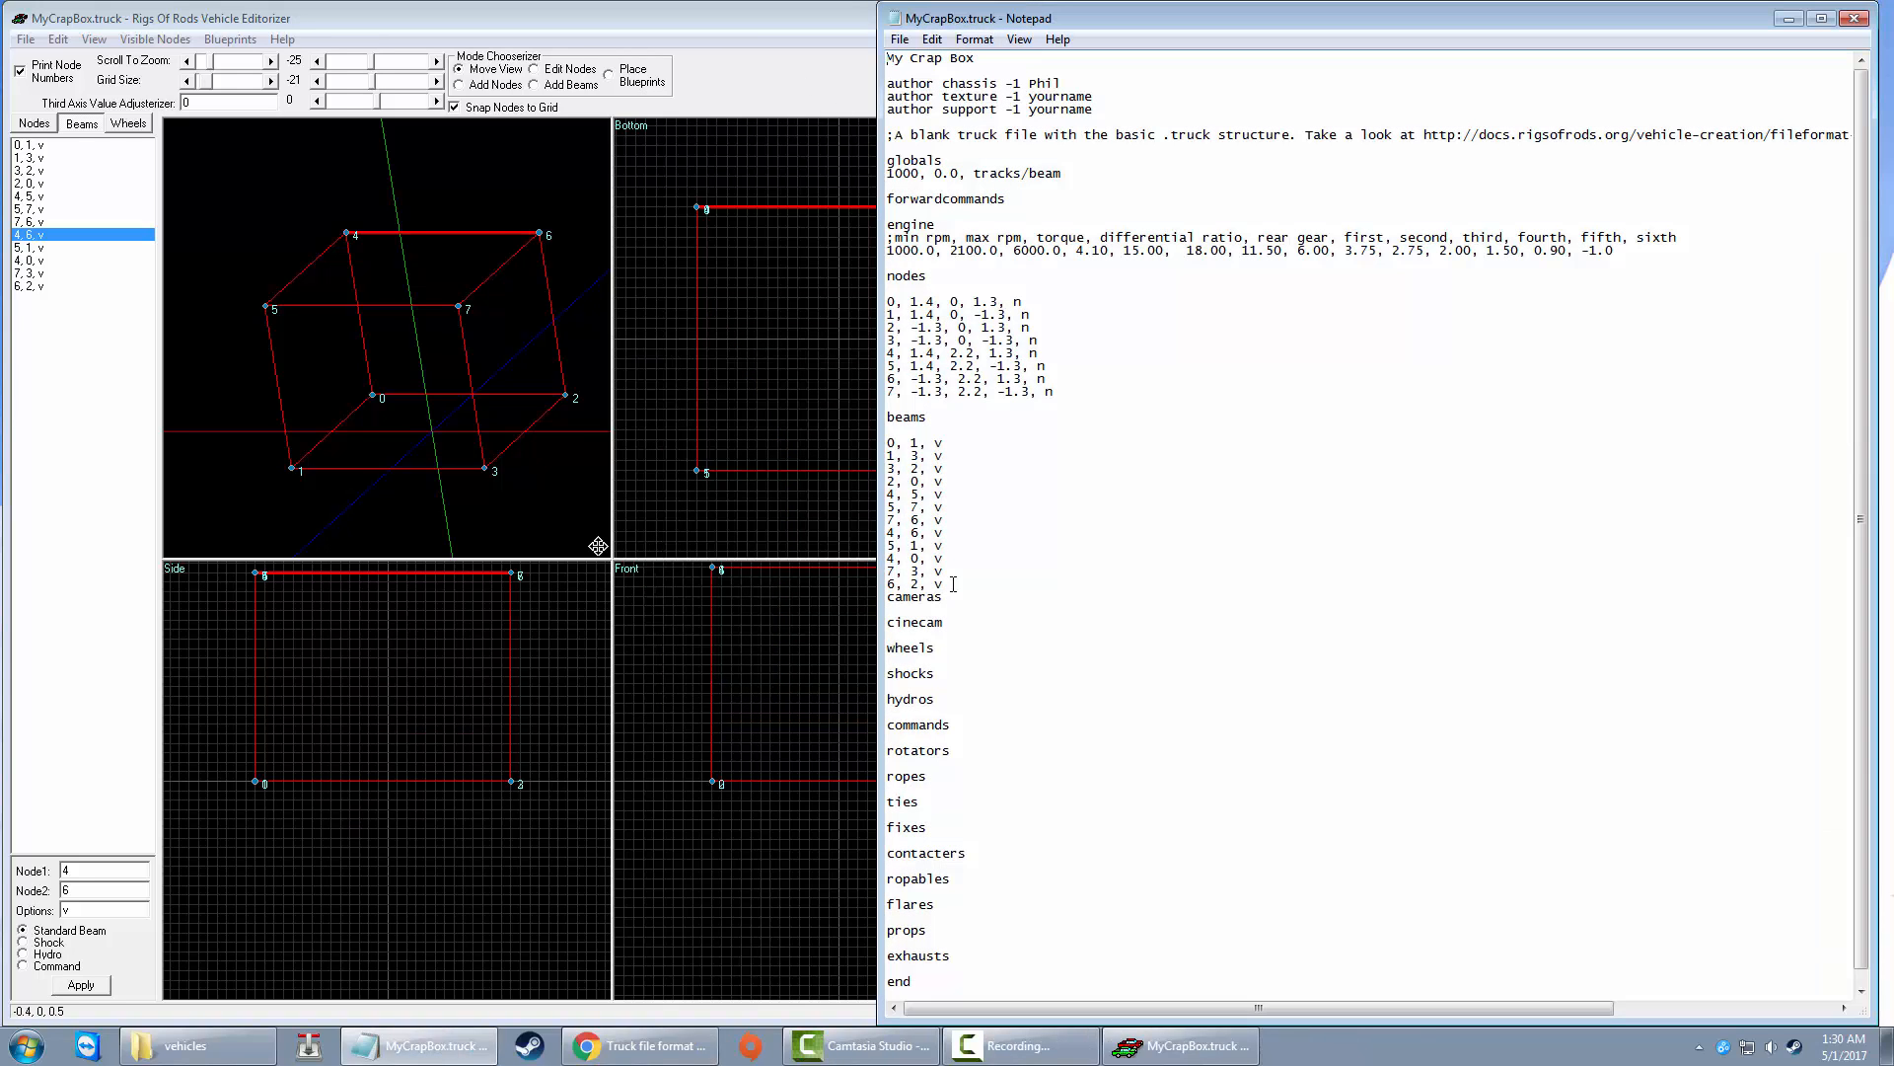
Step: Place the cursor below the cameras heading, switch to the truck file format documentation in Chrome, and read its Cameras section
click(919, 613)
click(681, 1046)
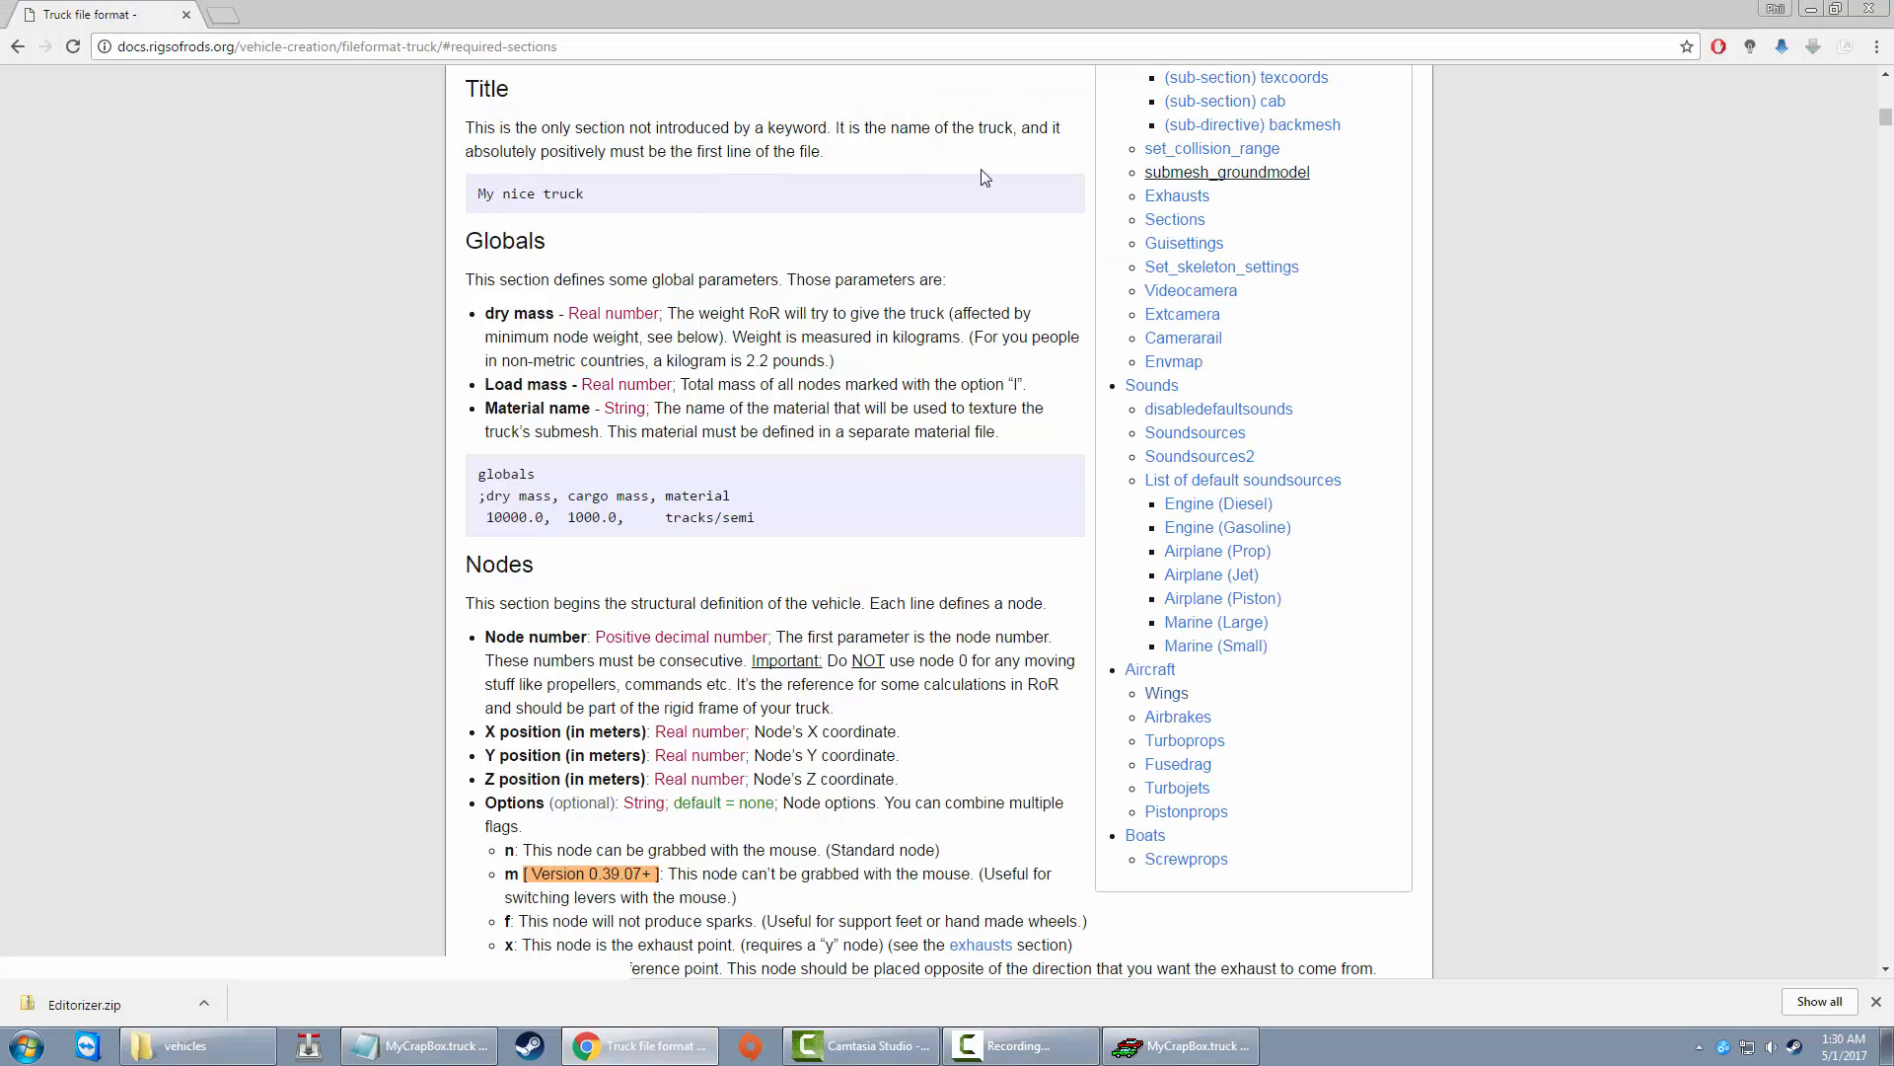
scroll(1342, 326, up, 9)
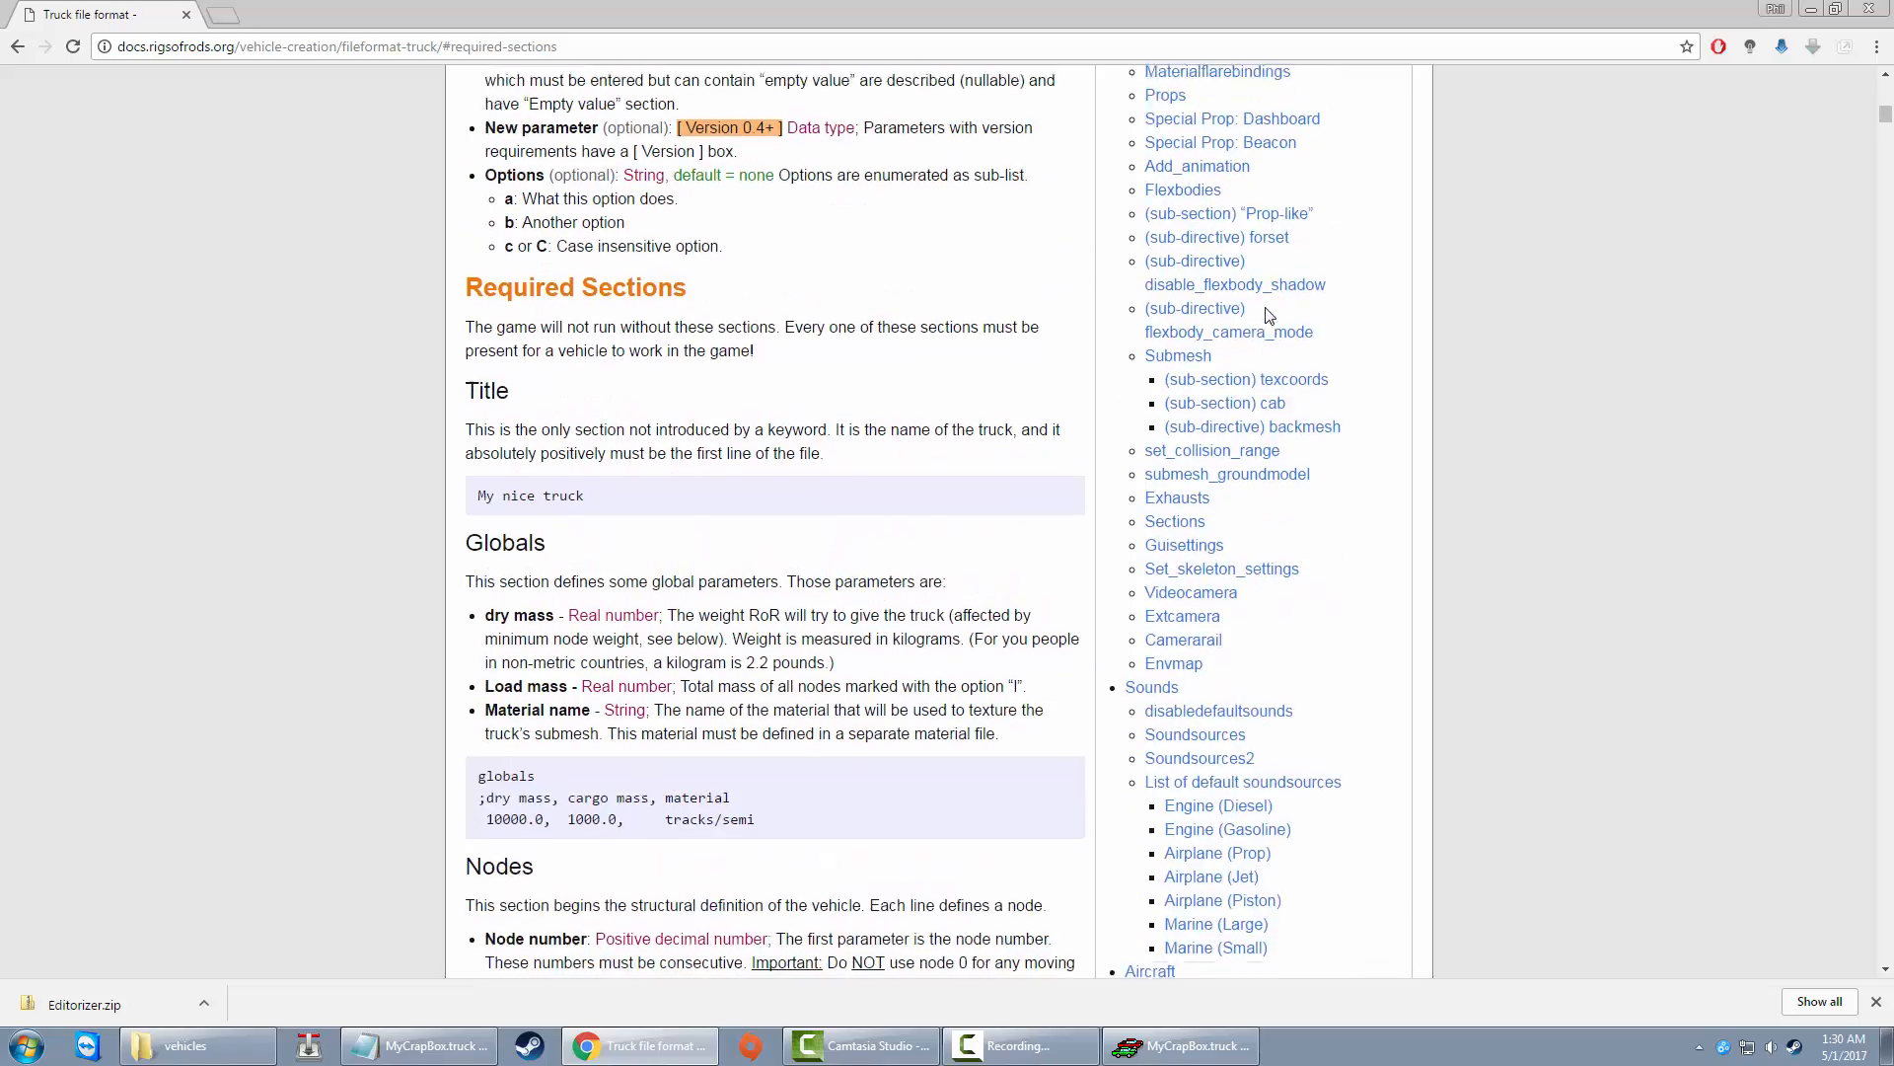
scroll(1382, 298, up, 4)
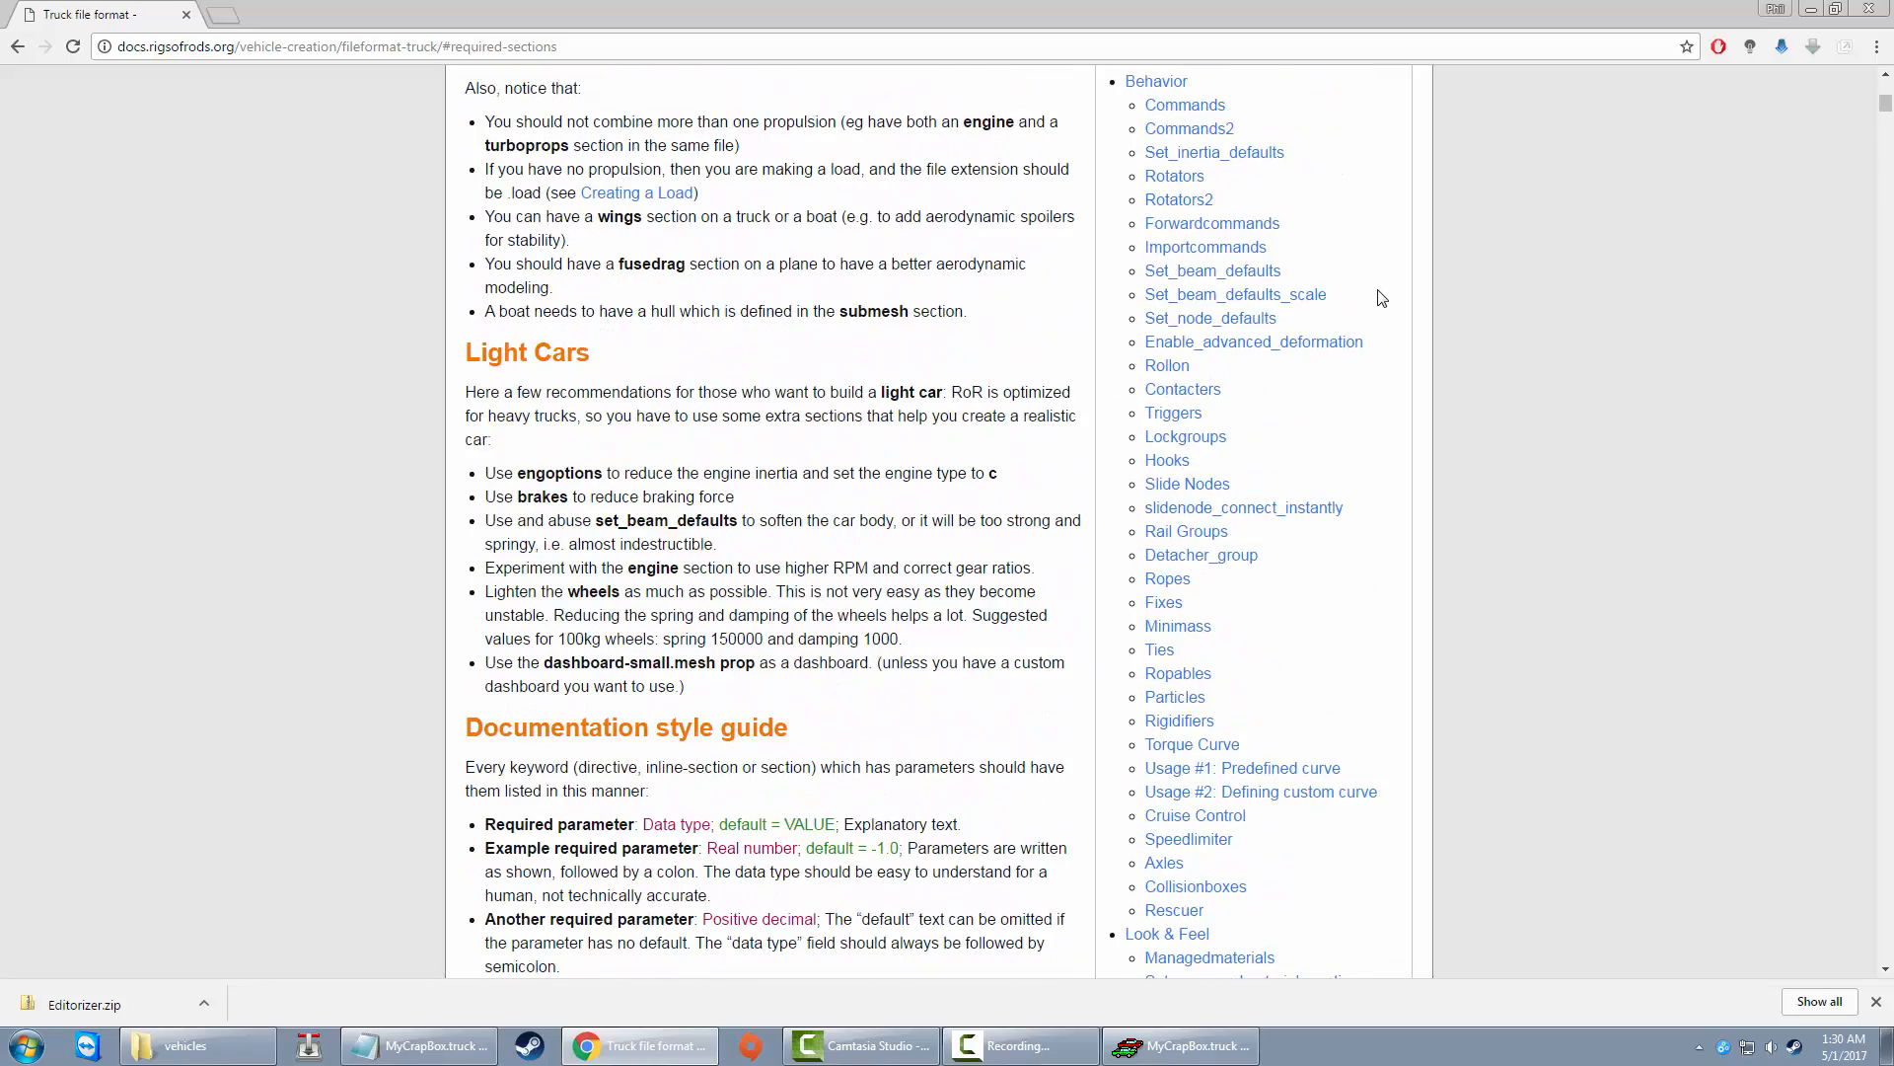
scroll(1197, 187, up, 12)
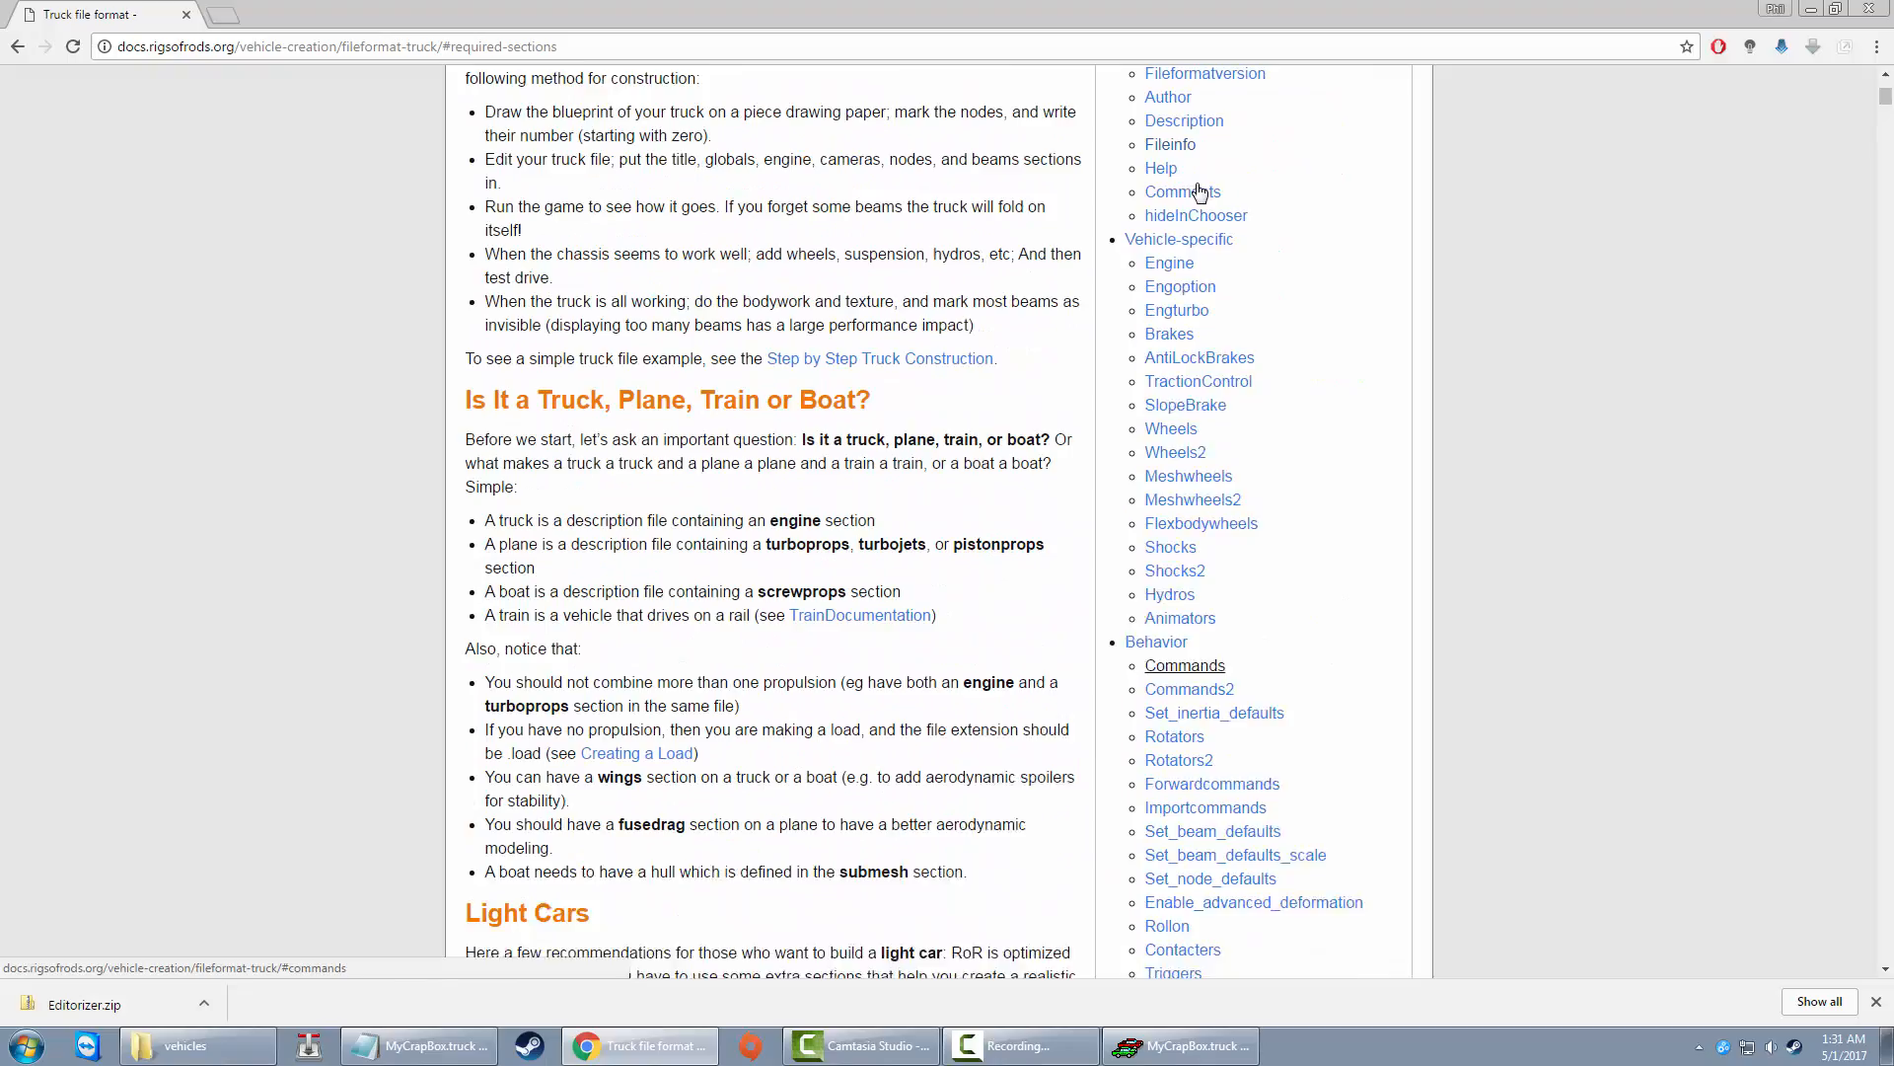
scroll(1209, 214, down, 8)
scroll(1208, 214, down, 18)
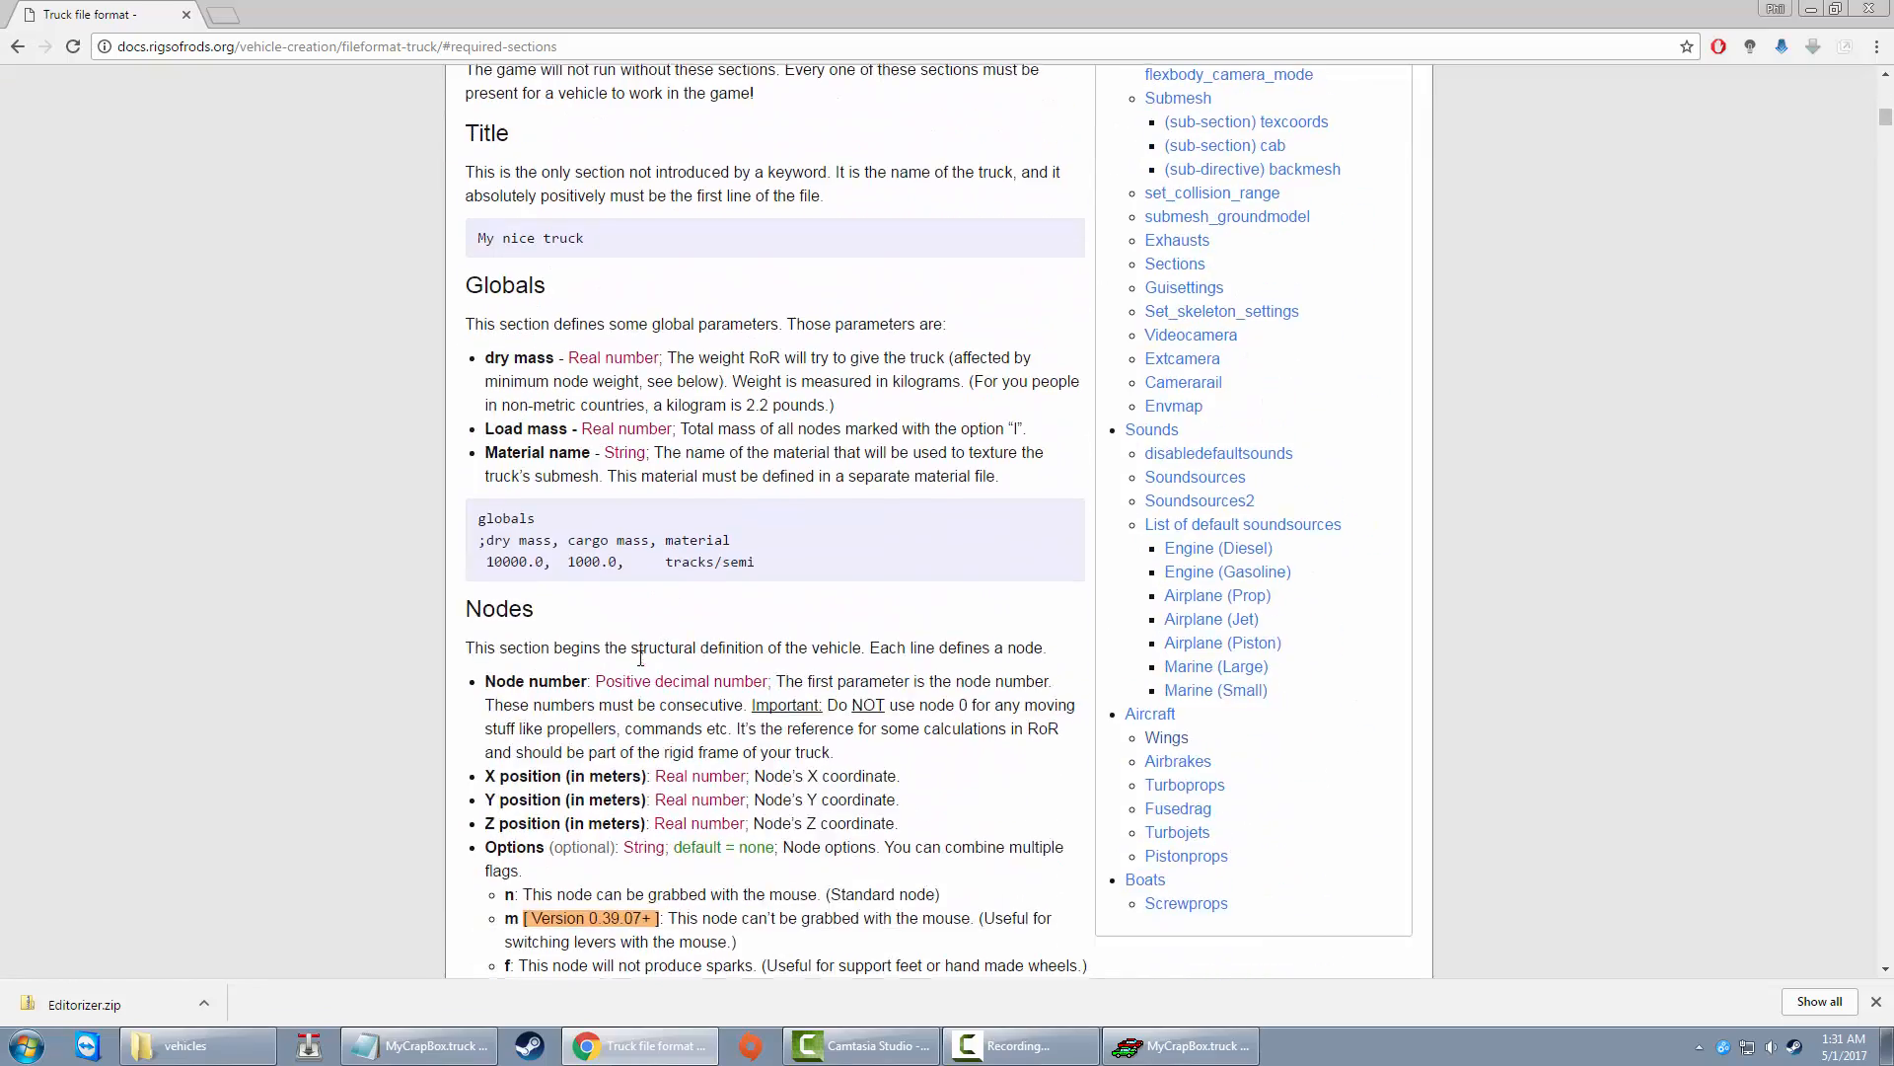
scroll(663, 645, down, 20)
scroll(658, 645, down, 20)
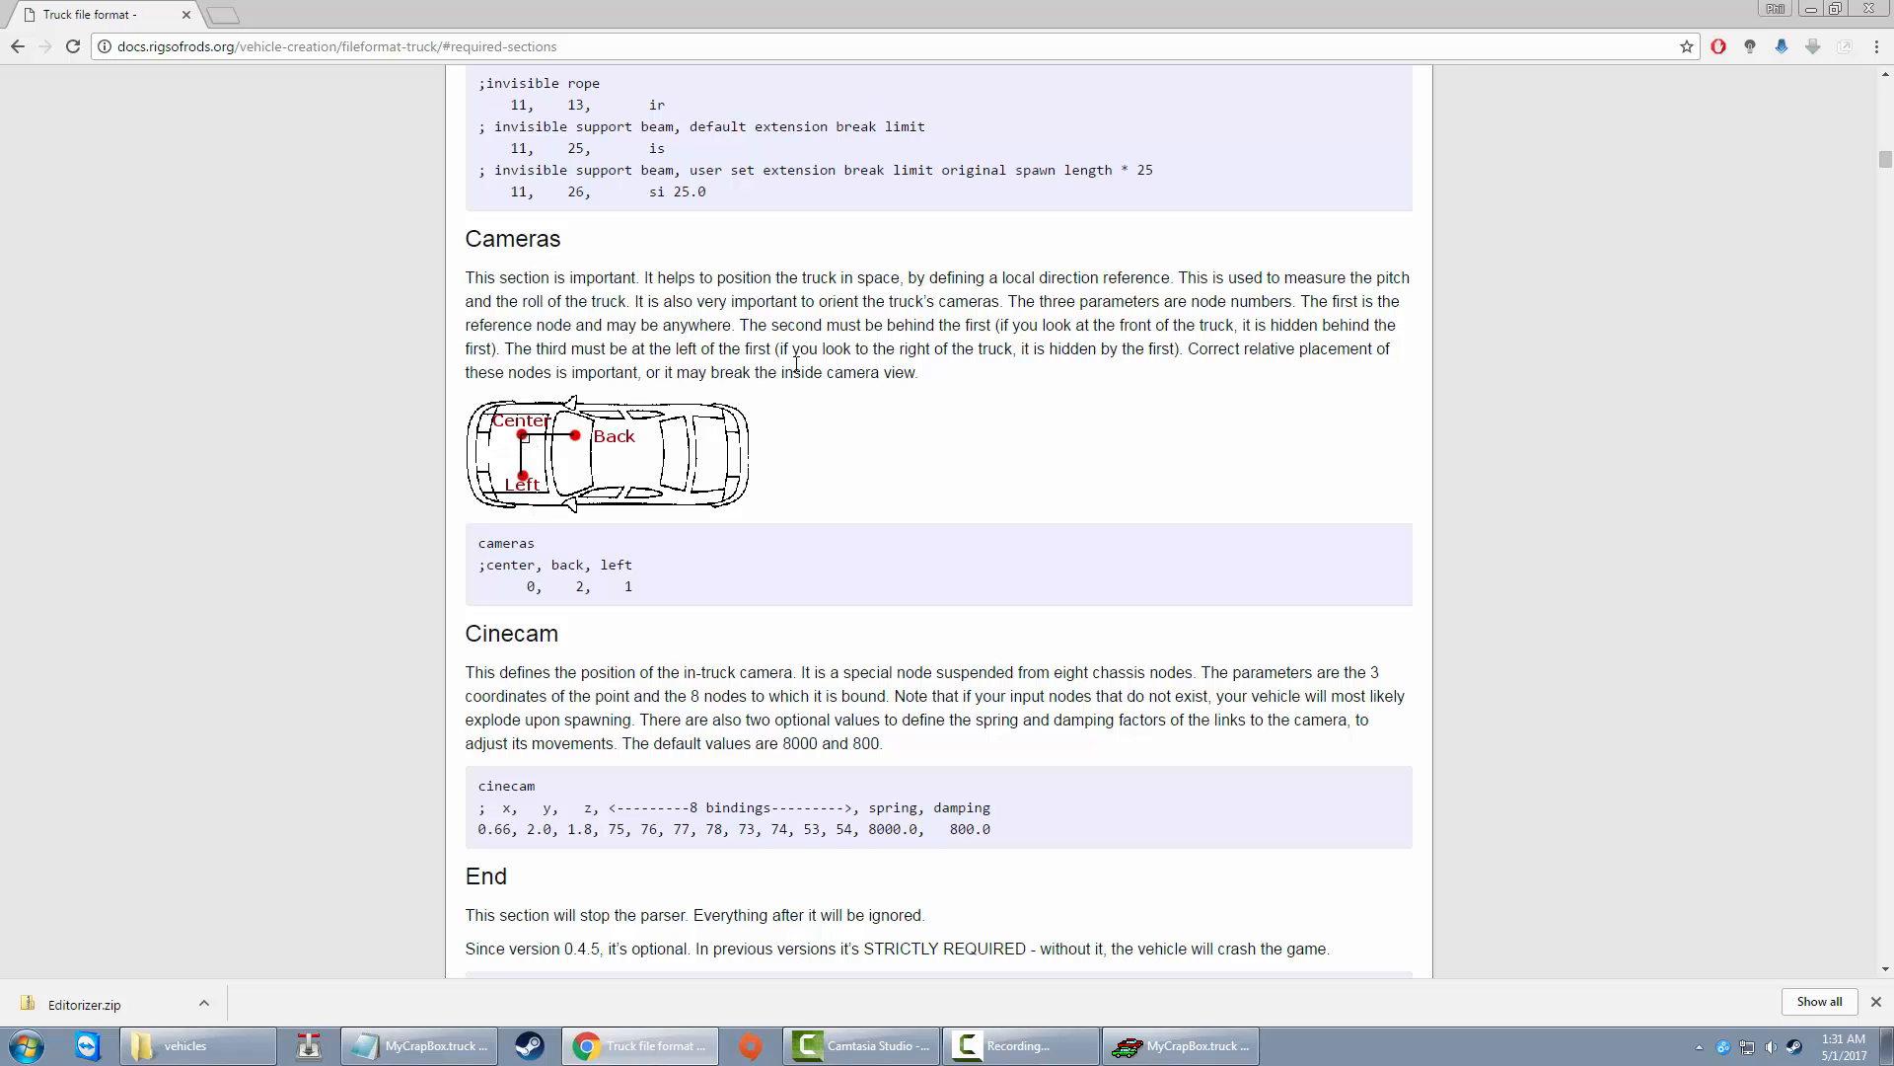
Step: Back in Notepad, enter "3, 1, 2" under the cameras heading and save the truck file
click(1811, 9)
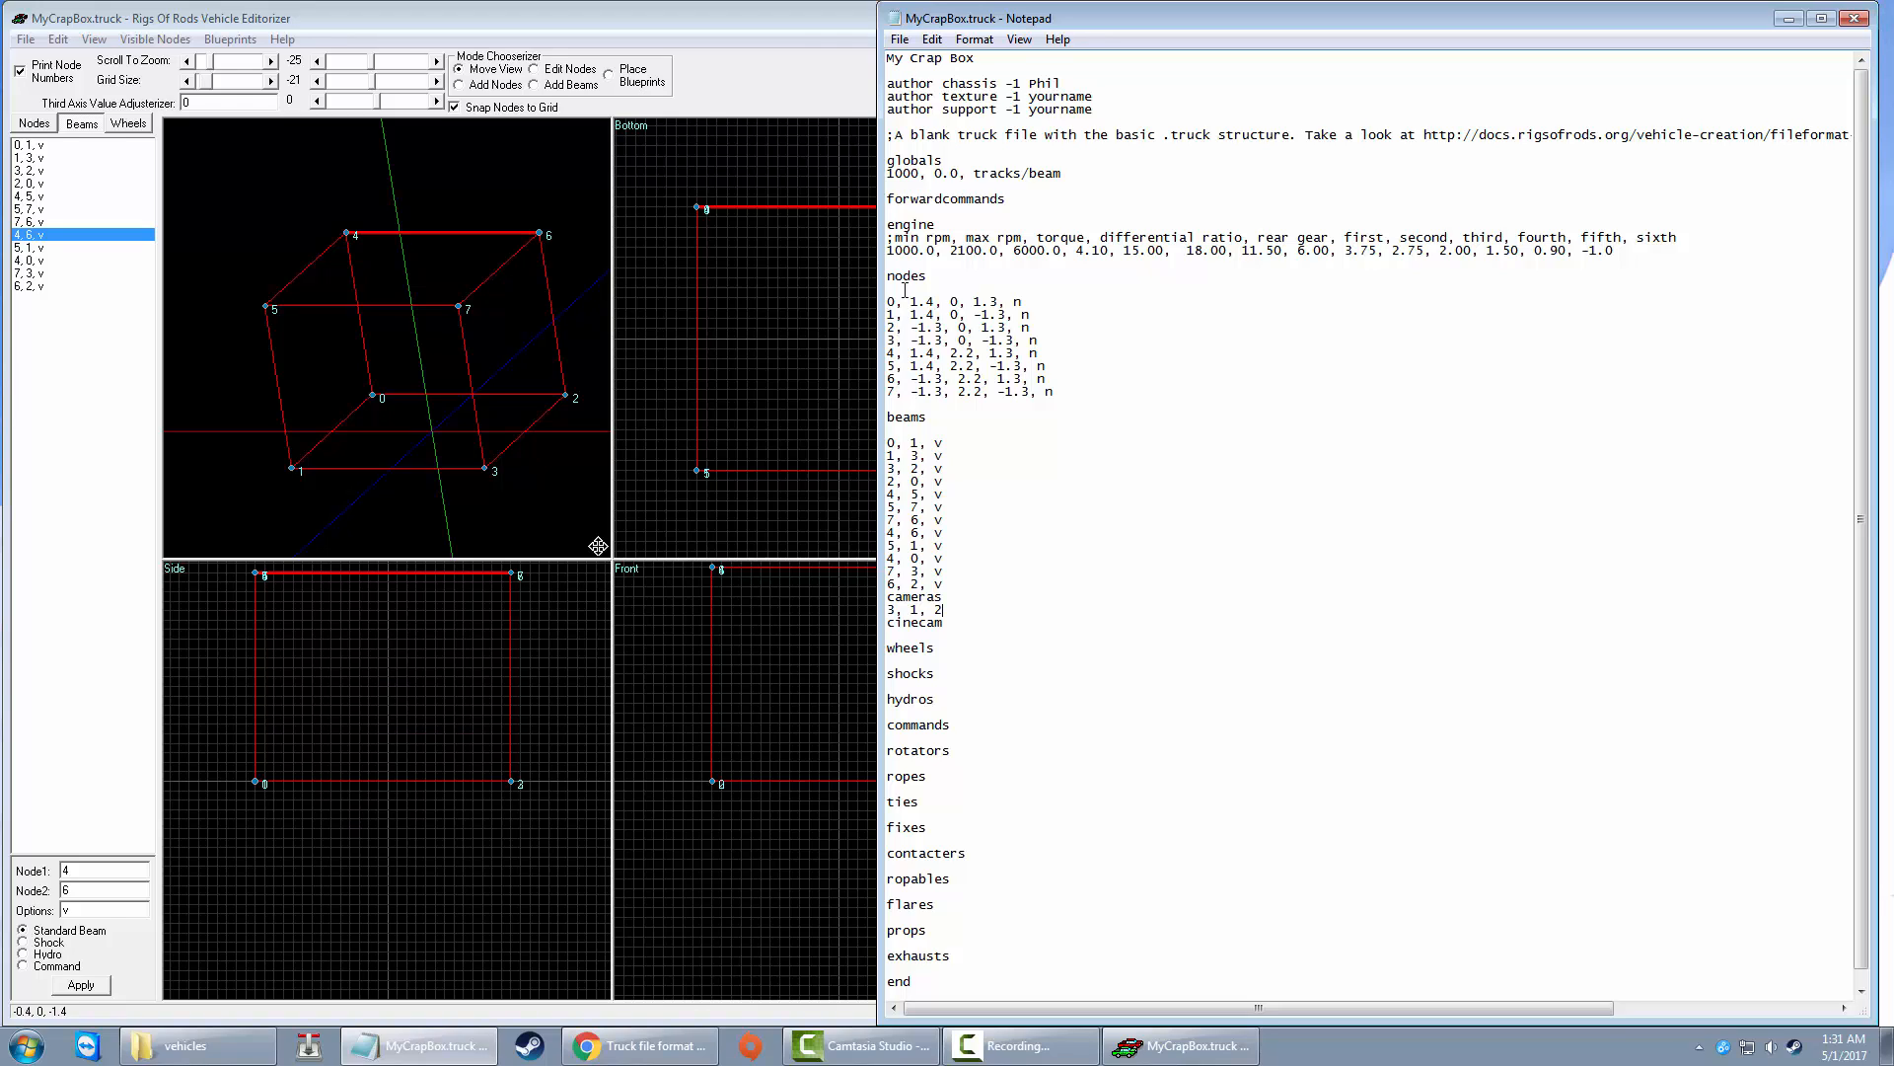
click(904, 40)
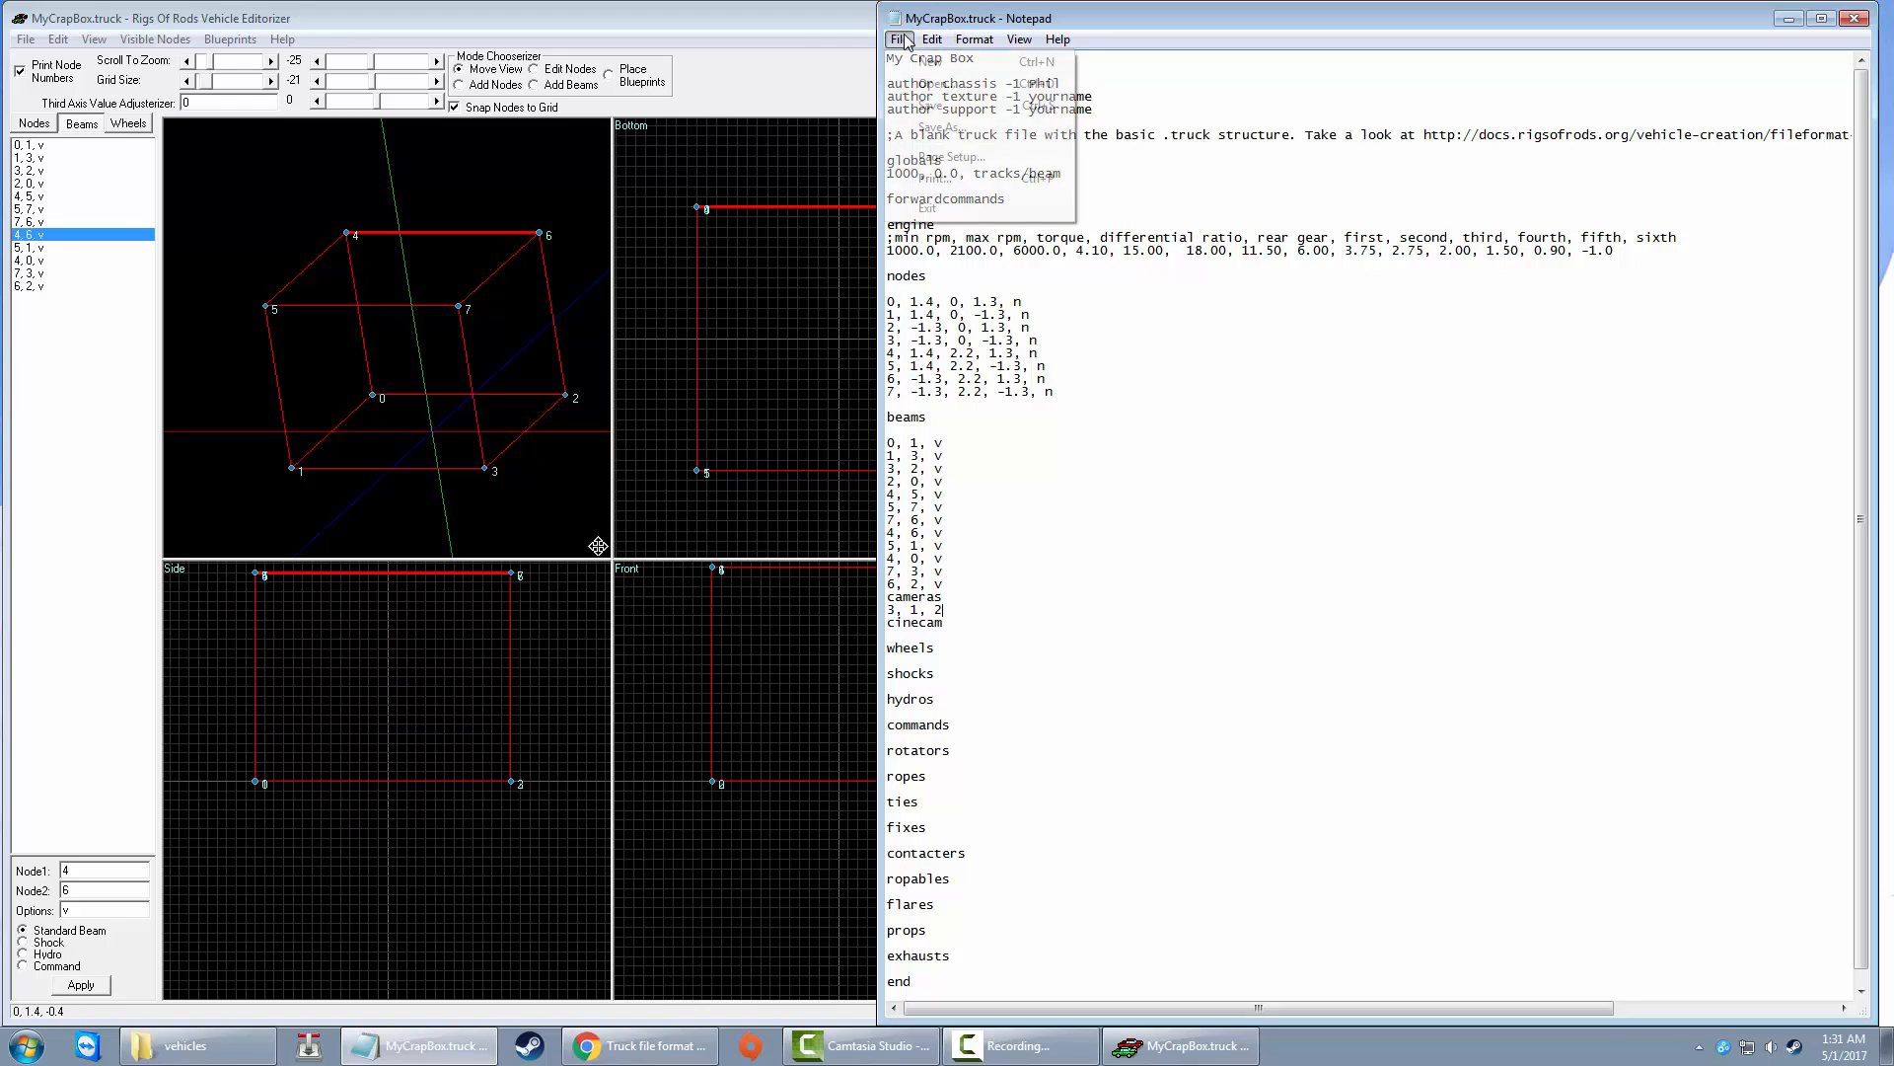
click(927, 107)
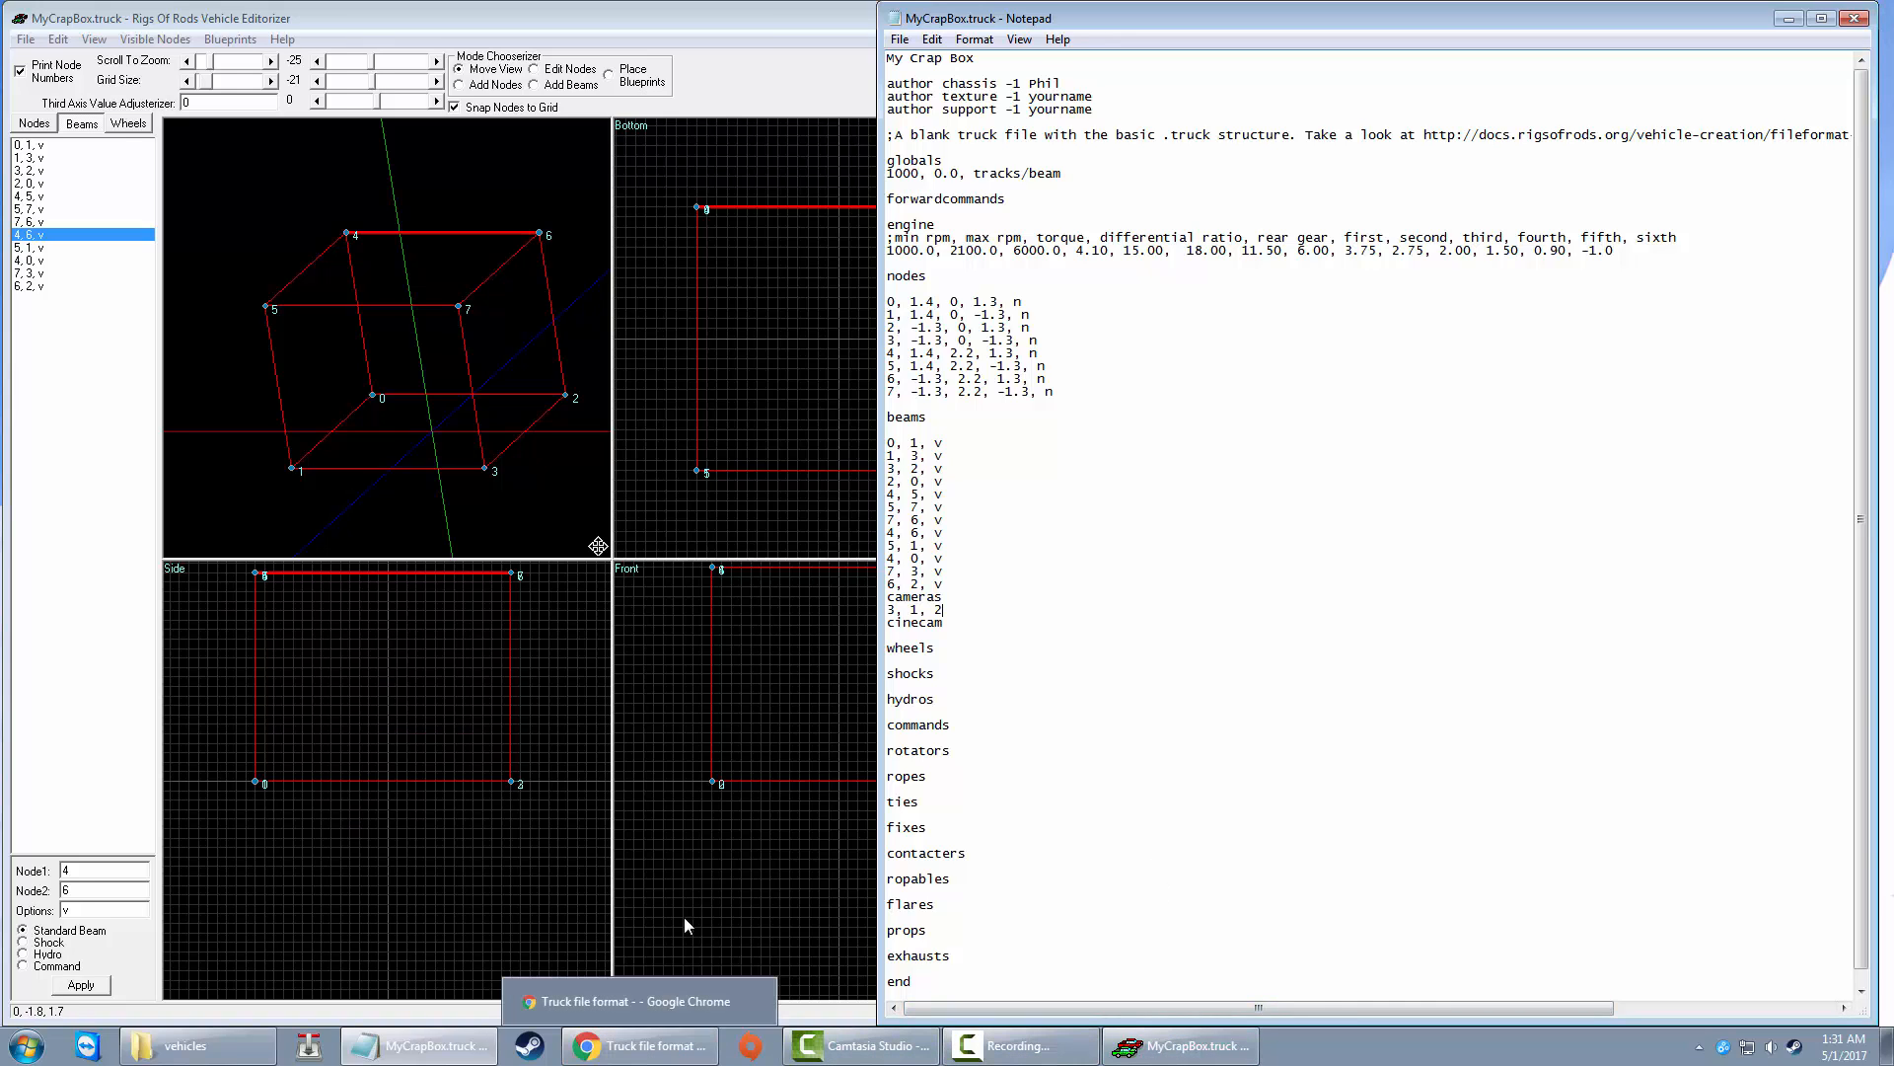
Step: Switch to the truck file format documentation in Chrome and read its Cinecam section
click(667, 1046)
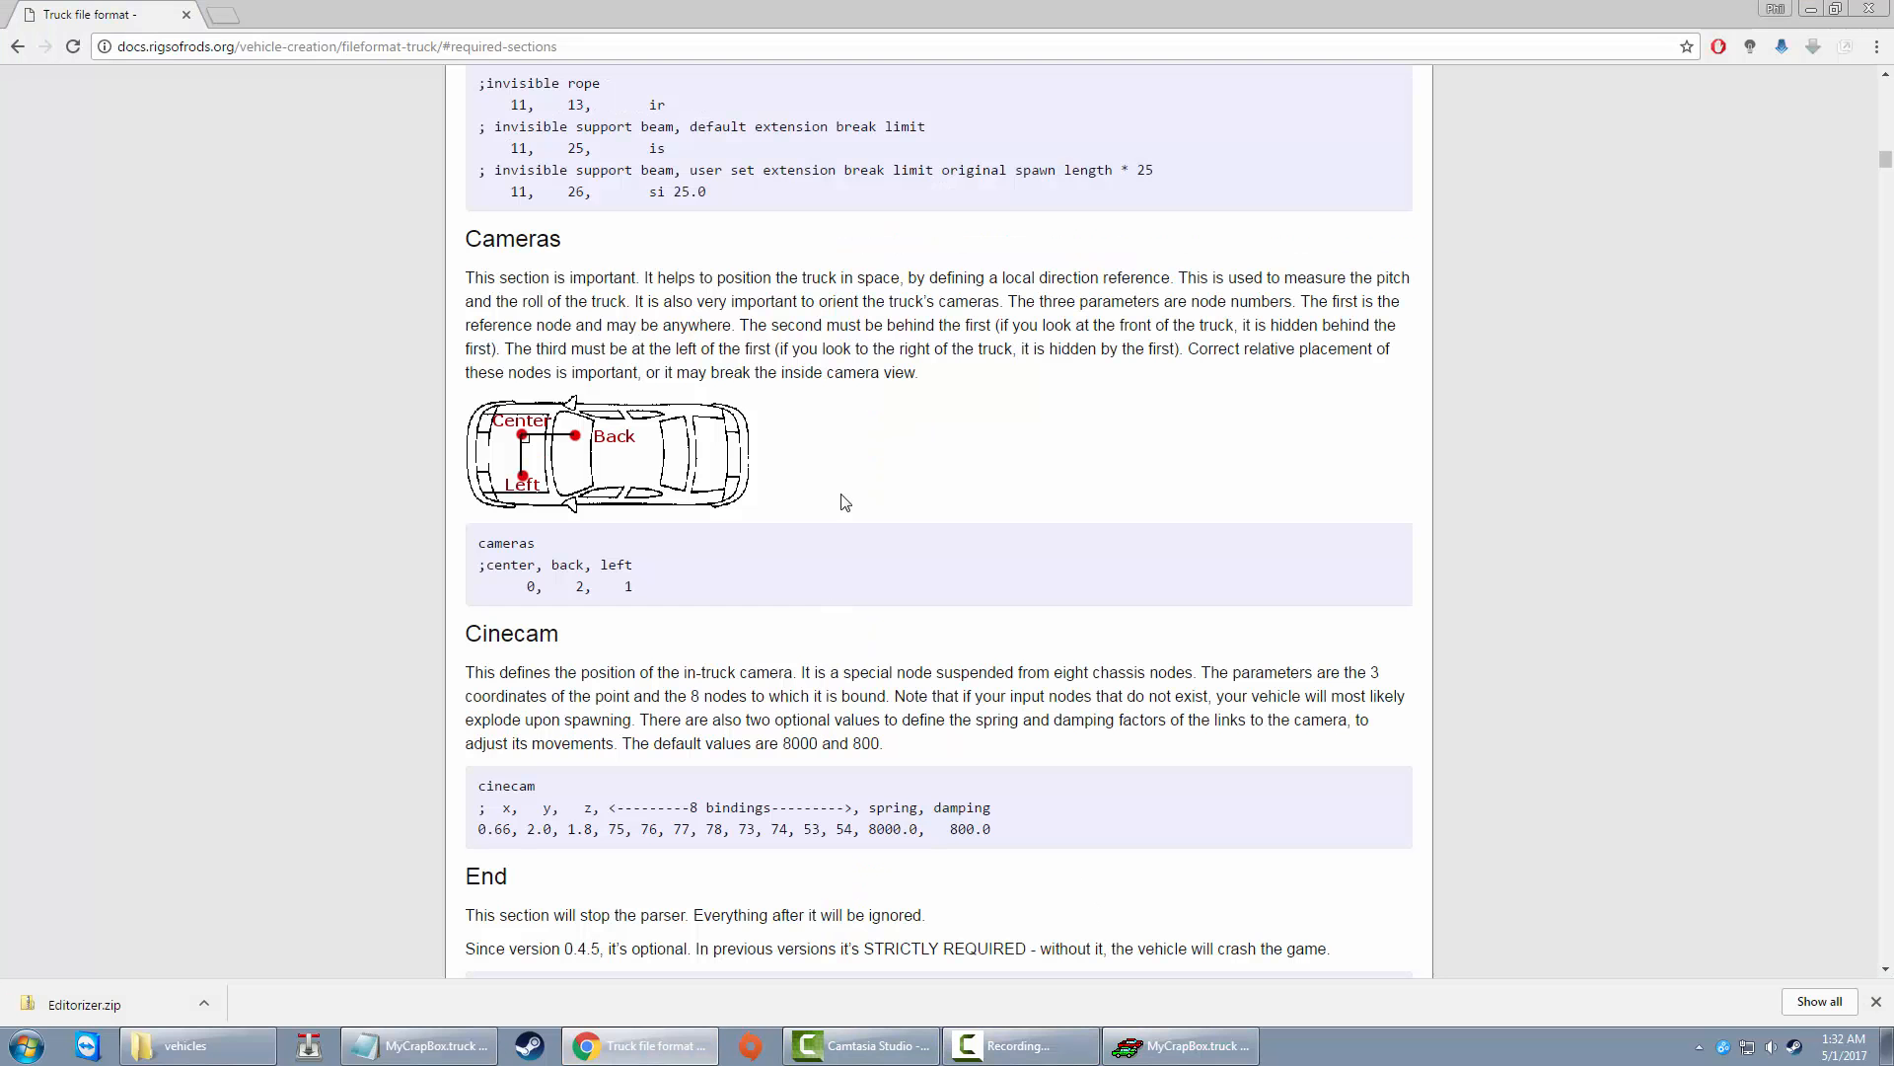
scroll(663, 397, down, 2)
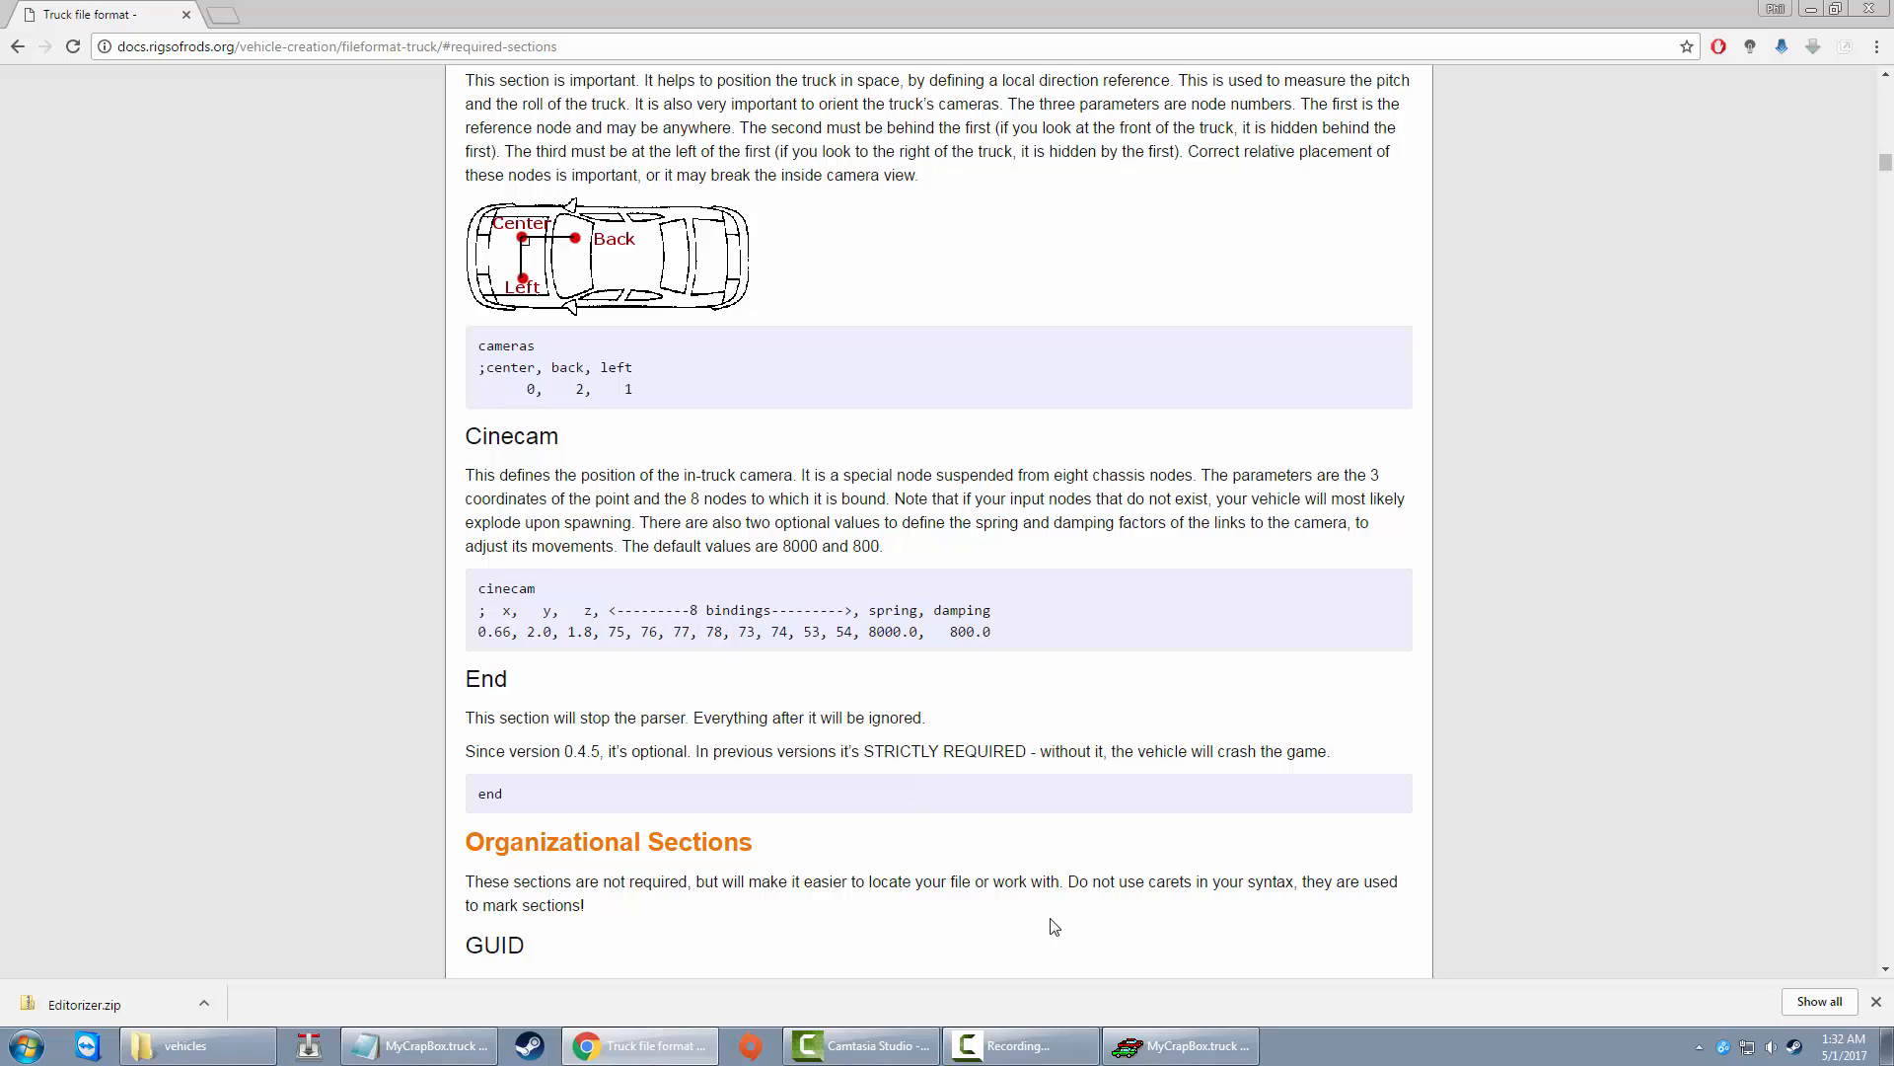
click(1811, 9)
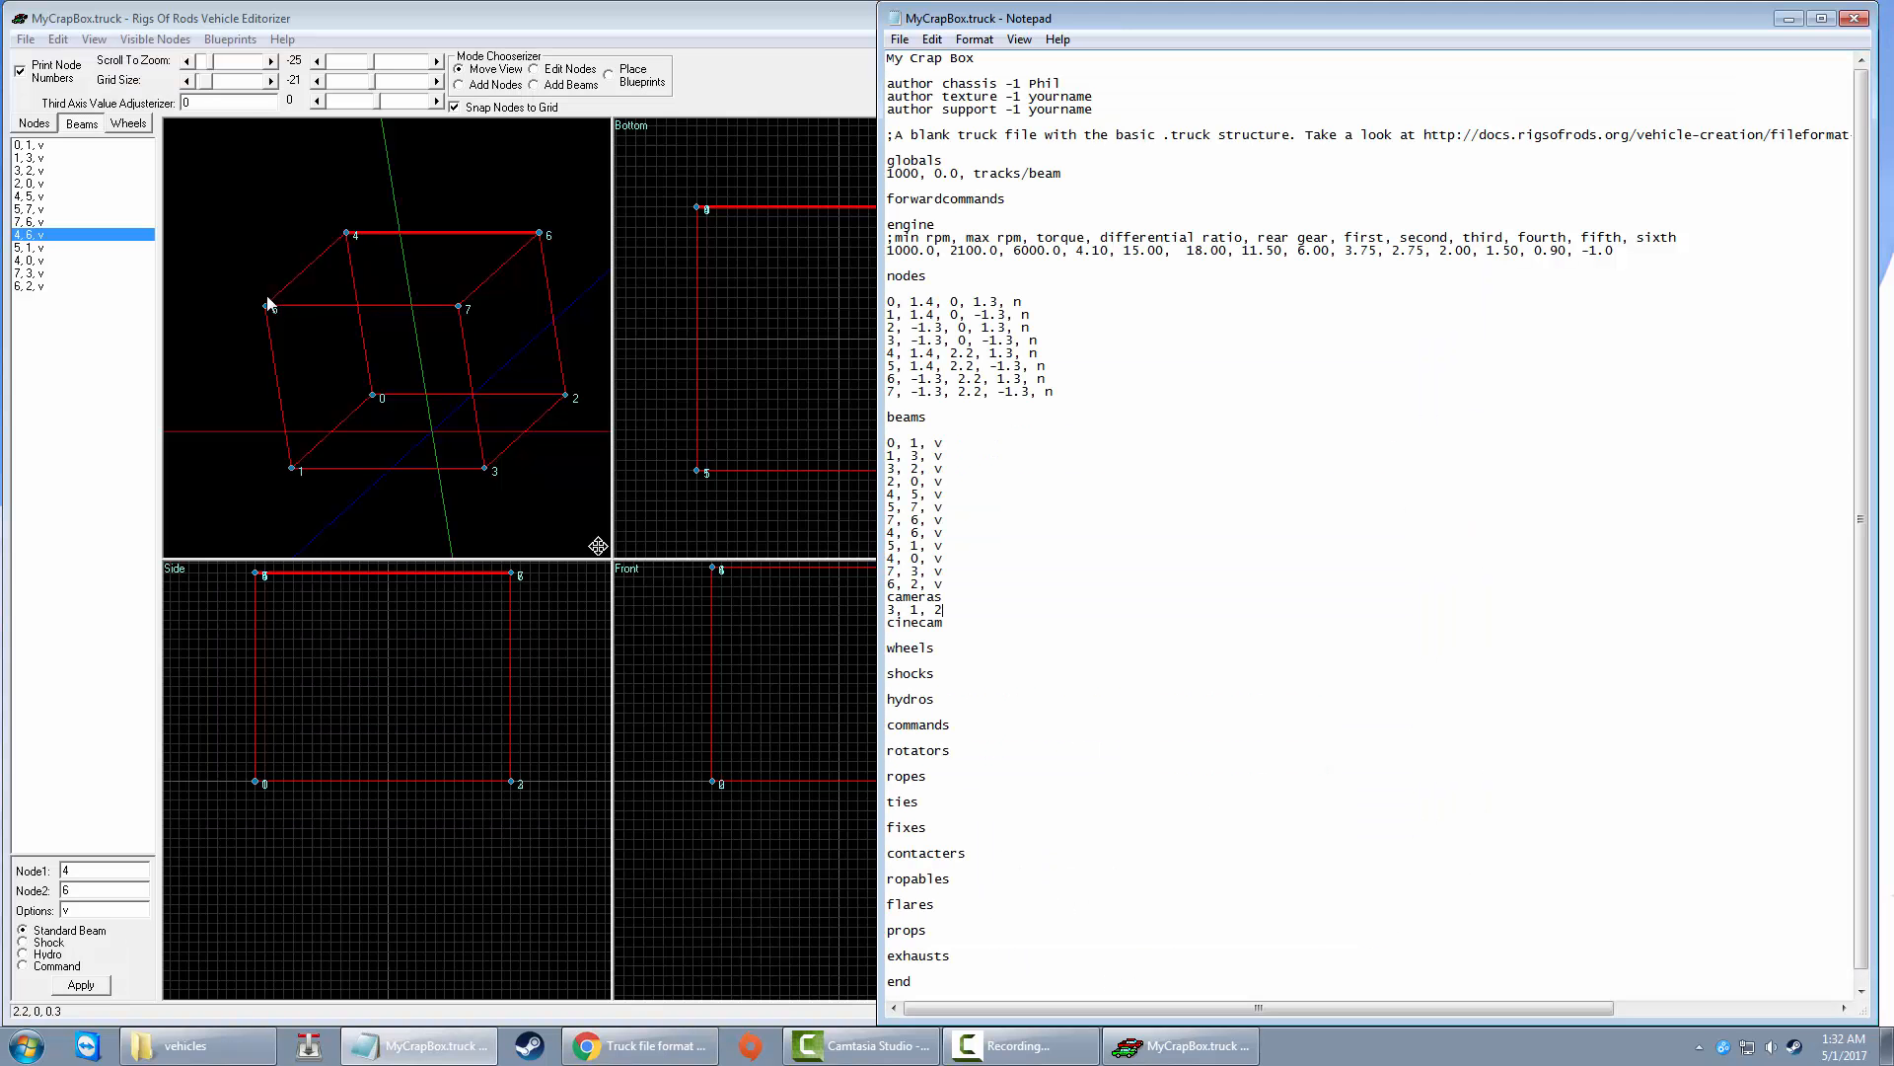
Step: Add a node centred above the box at 0, 2.8, 0 and display the node list
click(493, 86)
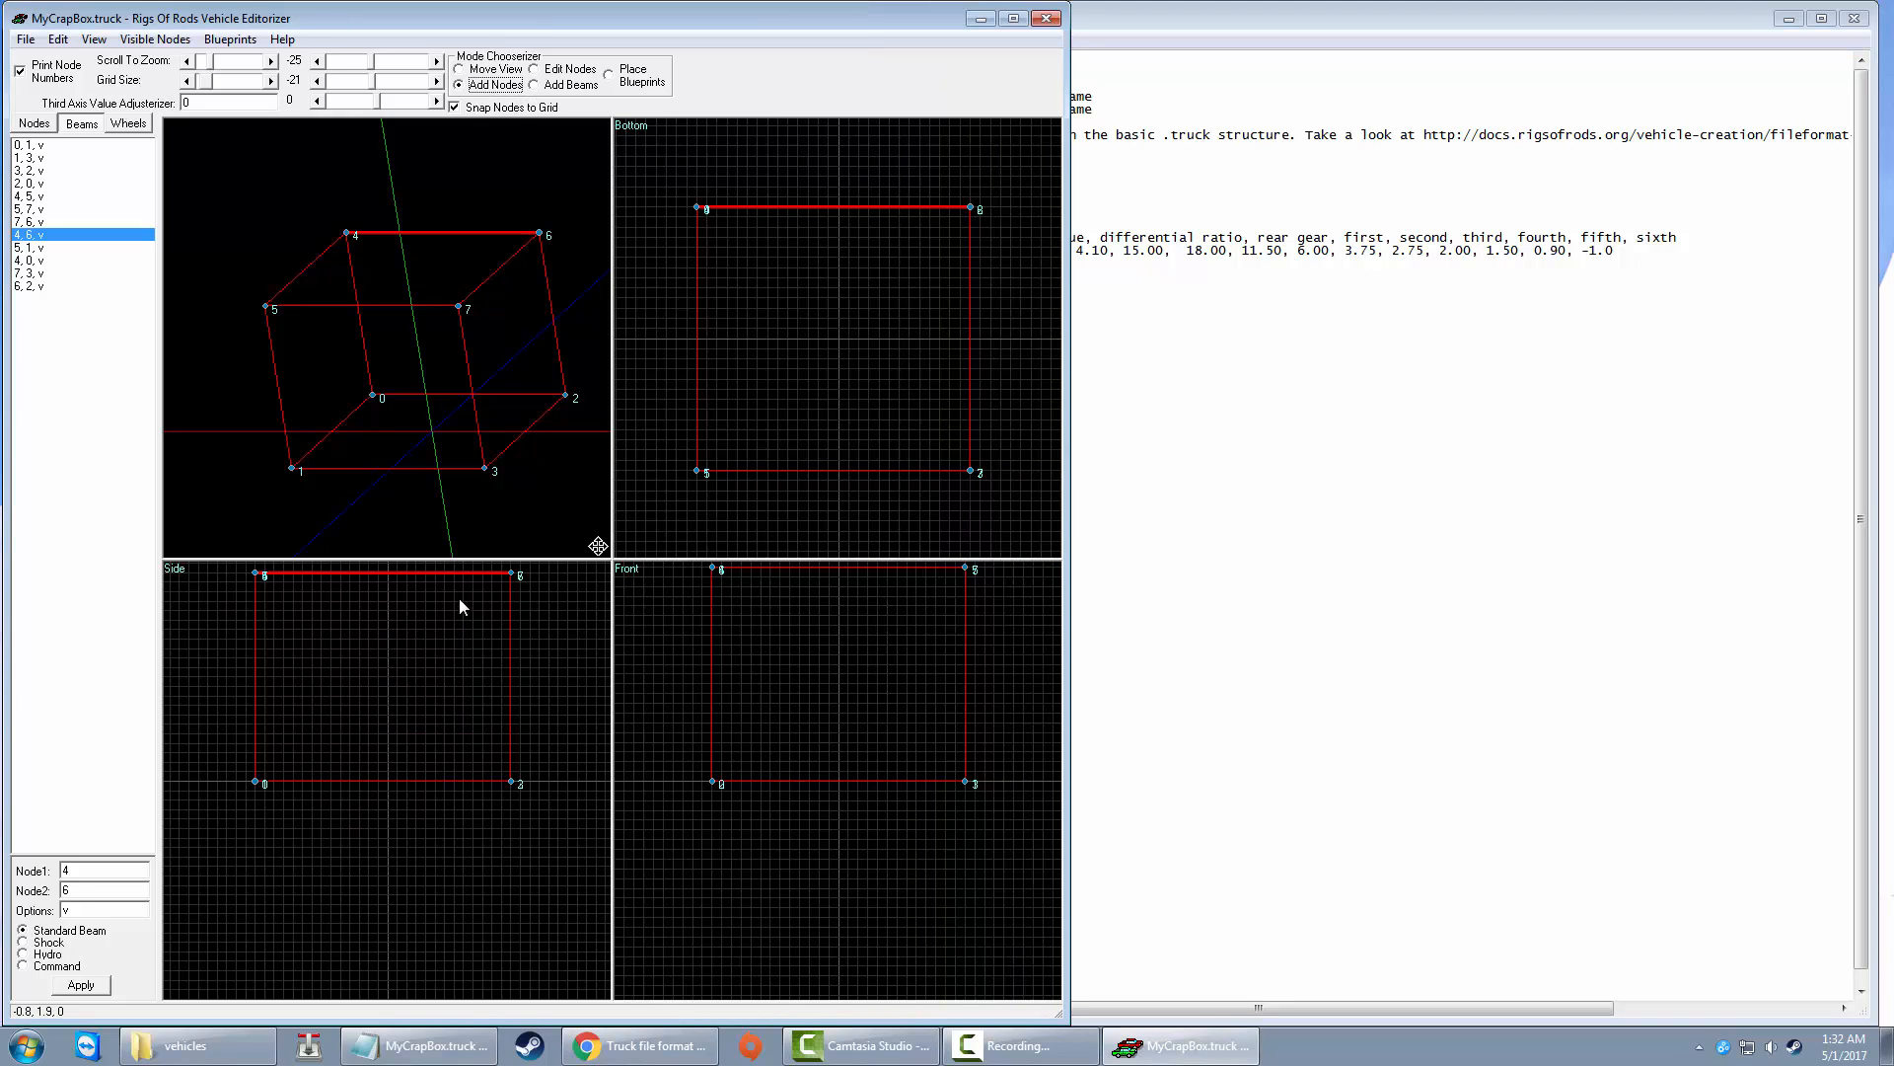
drag(598, 546, 681, 401)
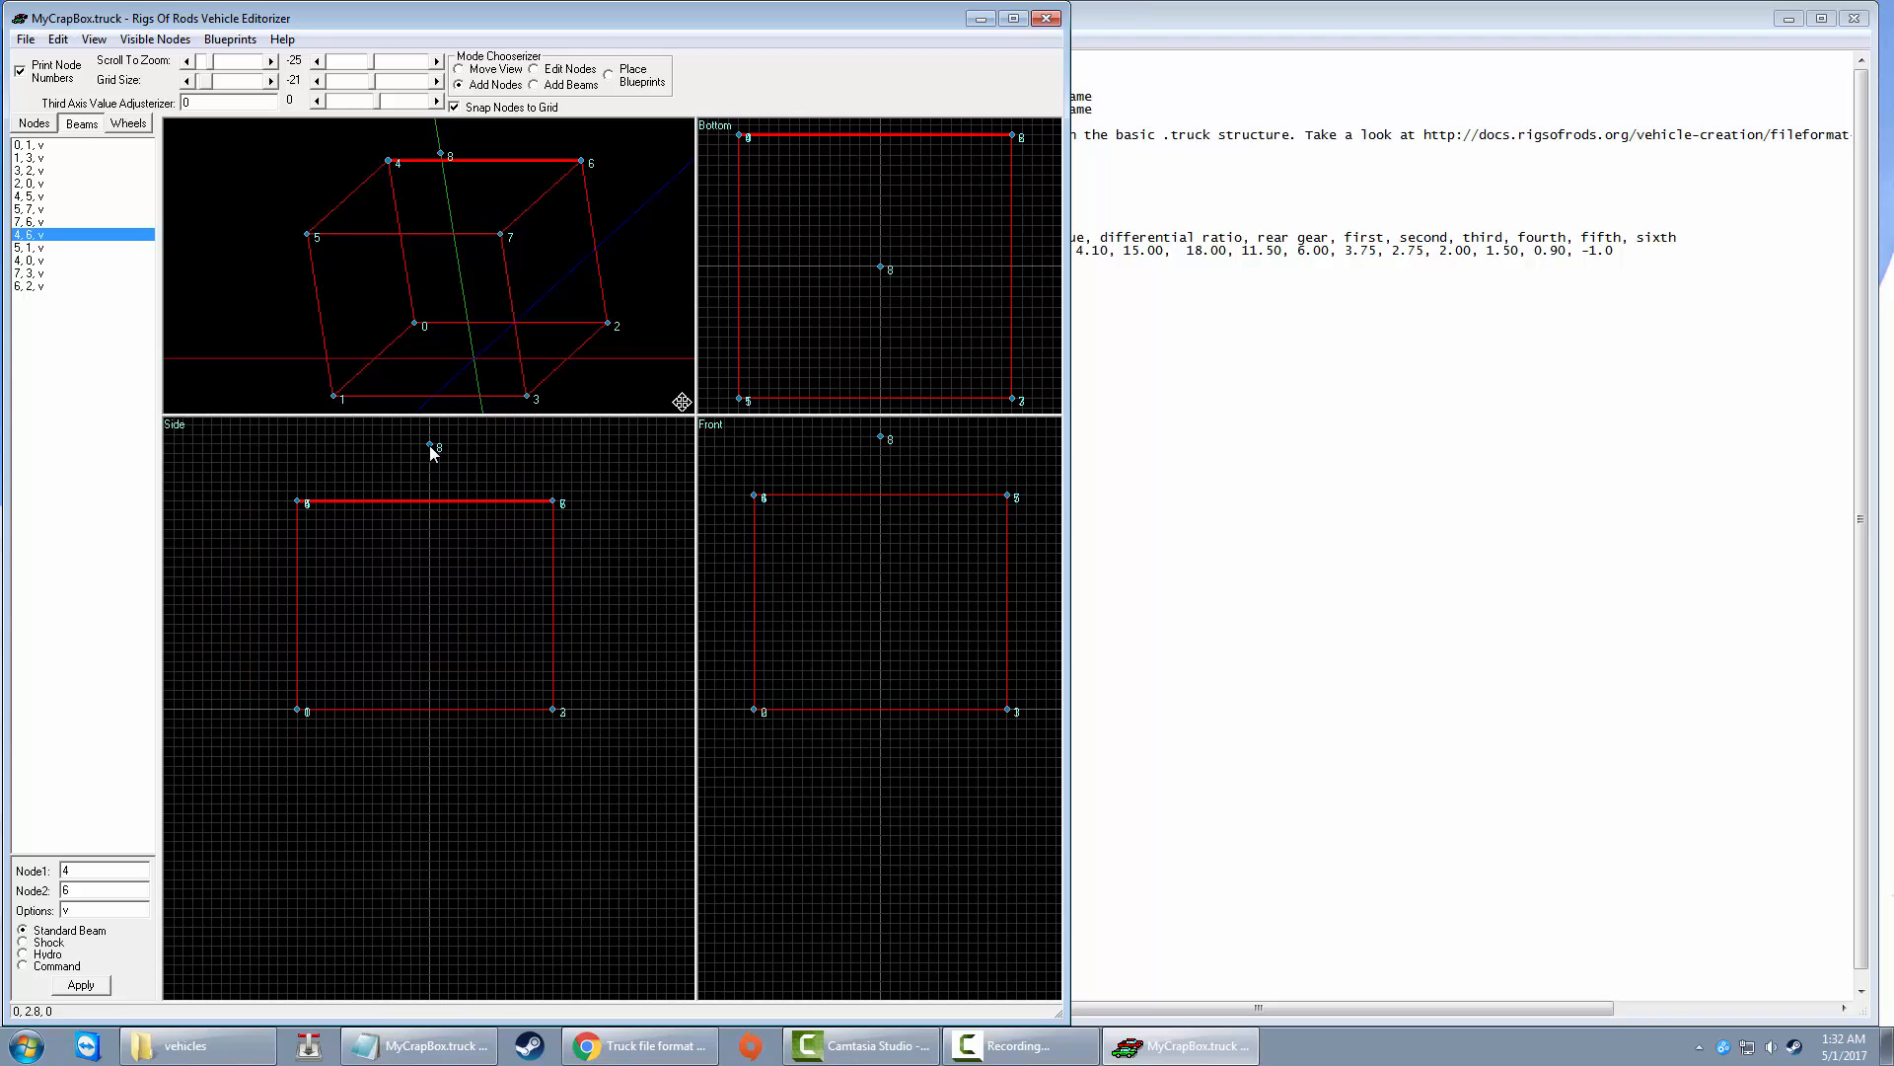
click(460, 69)
click(34, 123)
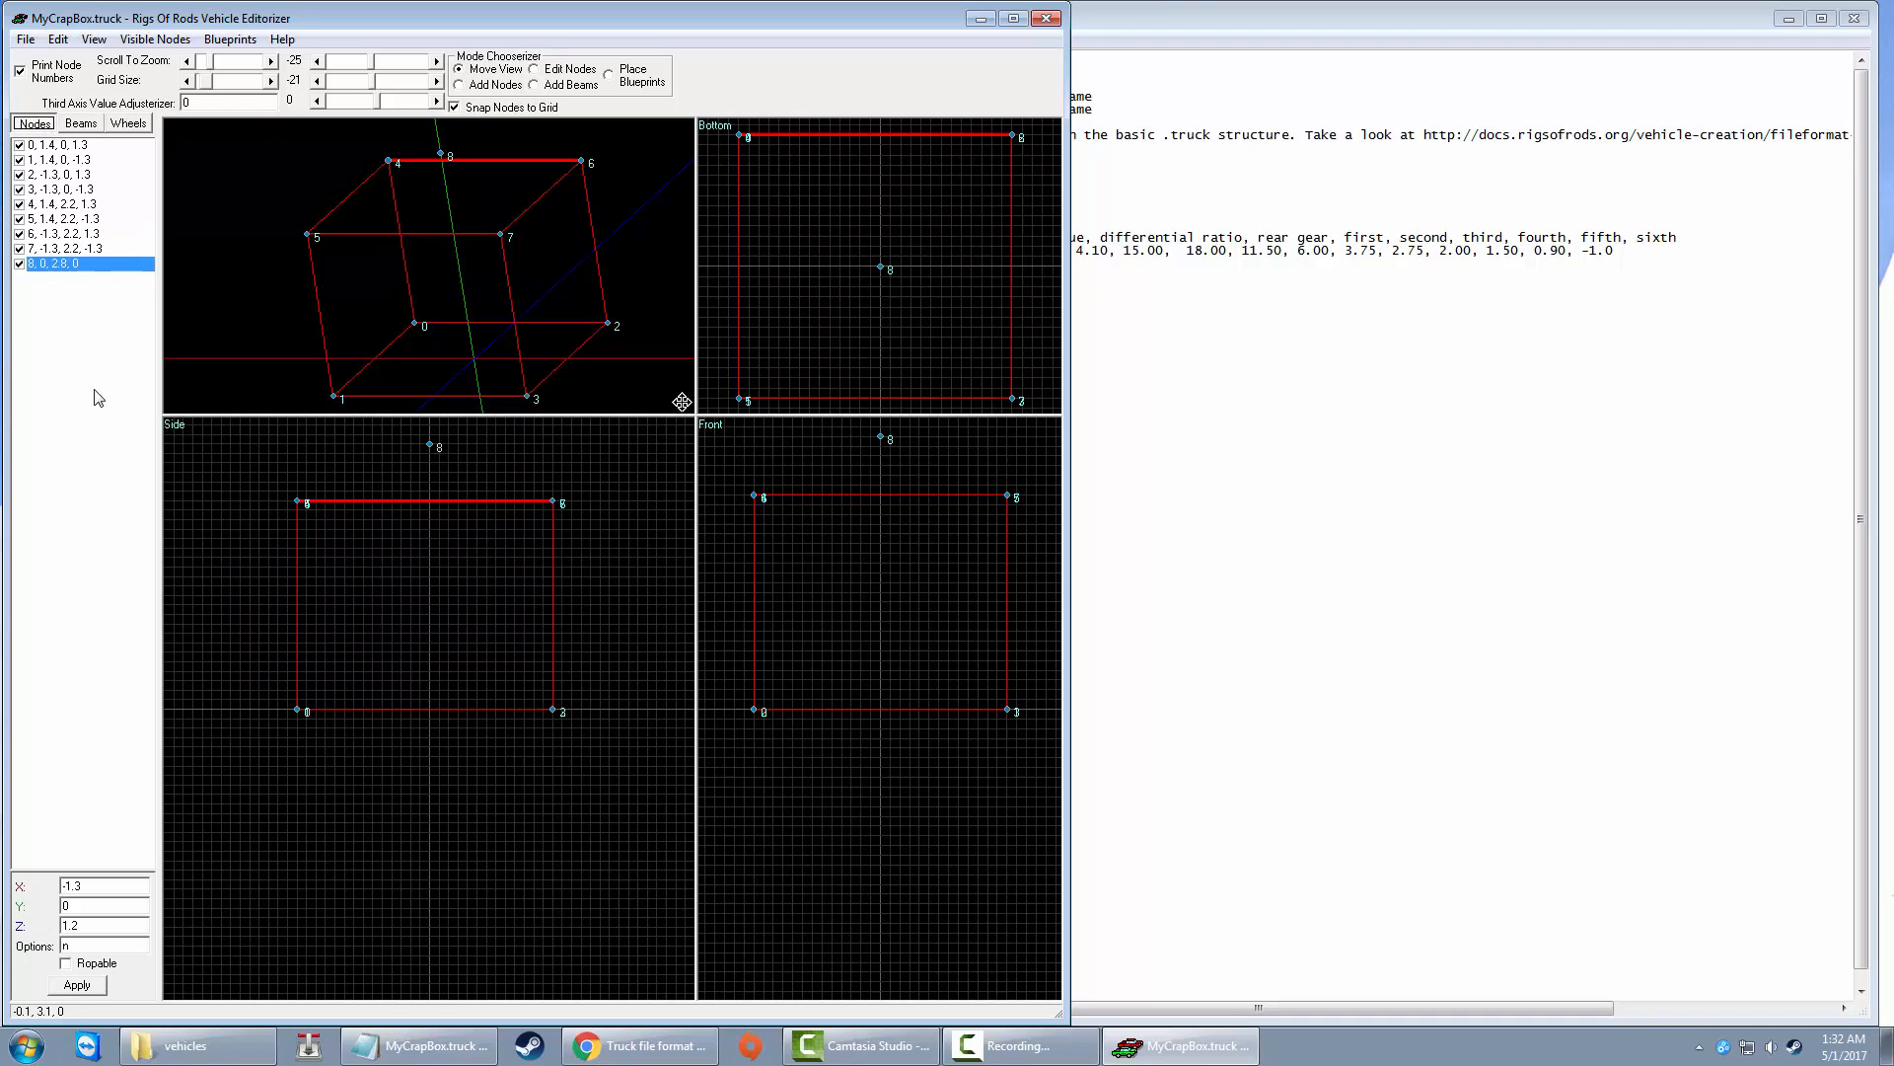
Step: In Notepad, enter "-1.3, 0, 1.2, 0, 1, 2, 3, 4, 5, 6, 7" under the cinecam heading and save the truck file
click(1145, 18)
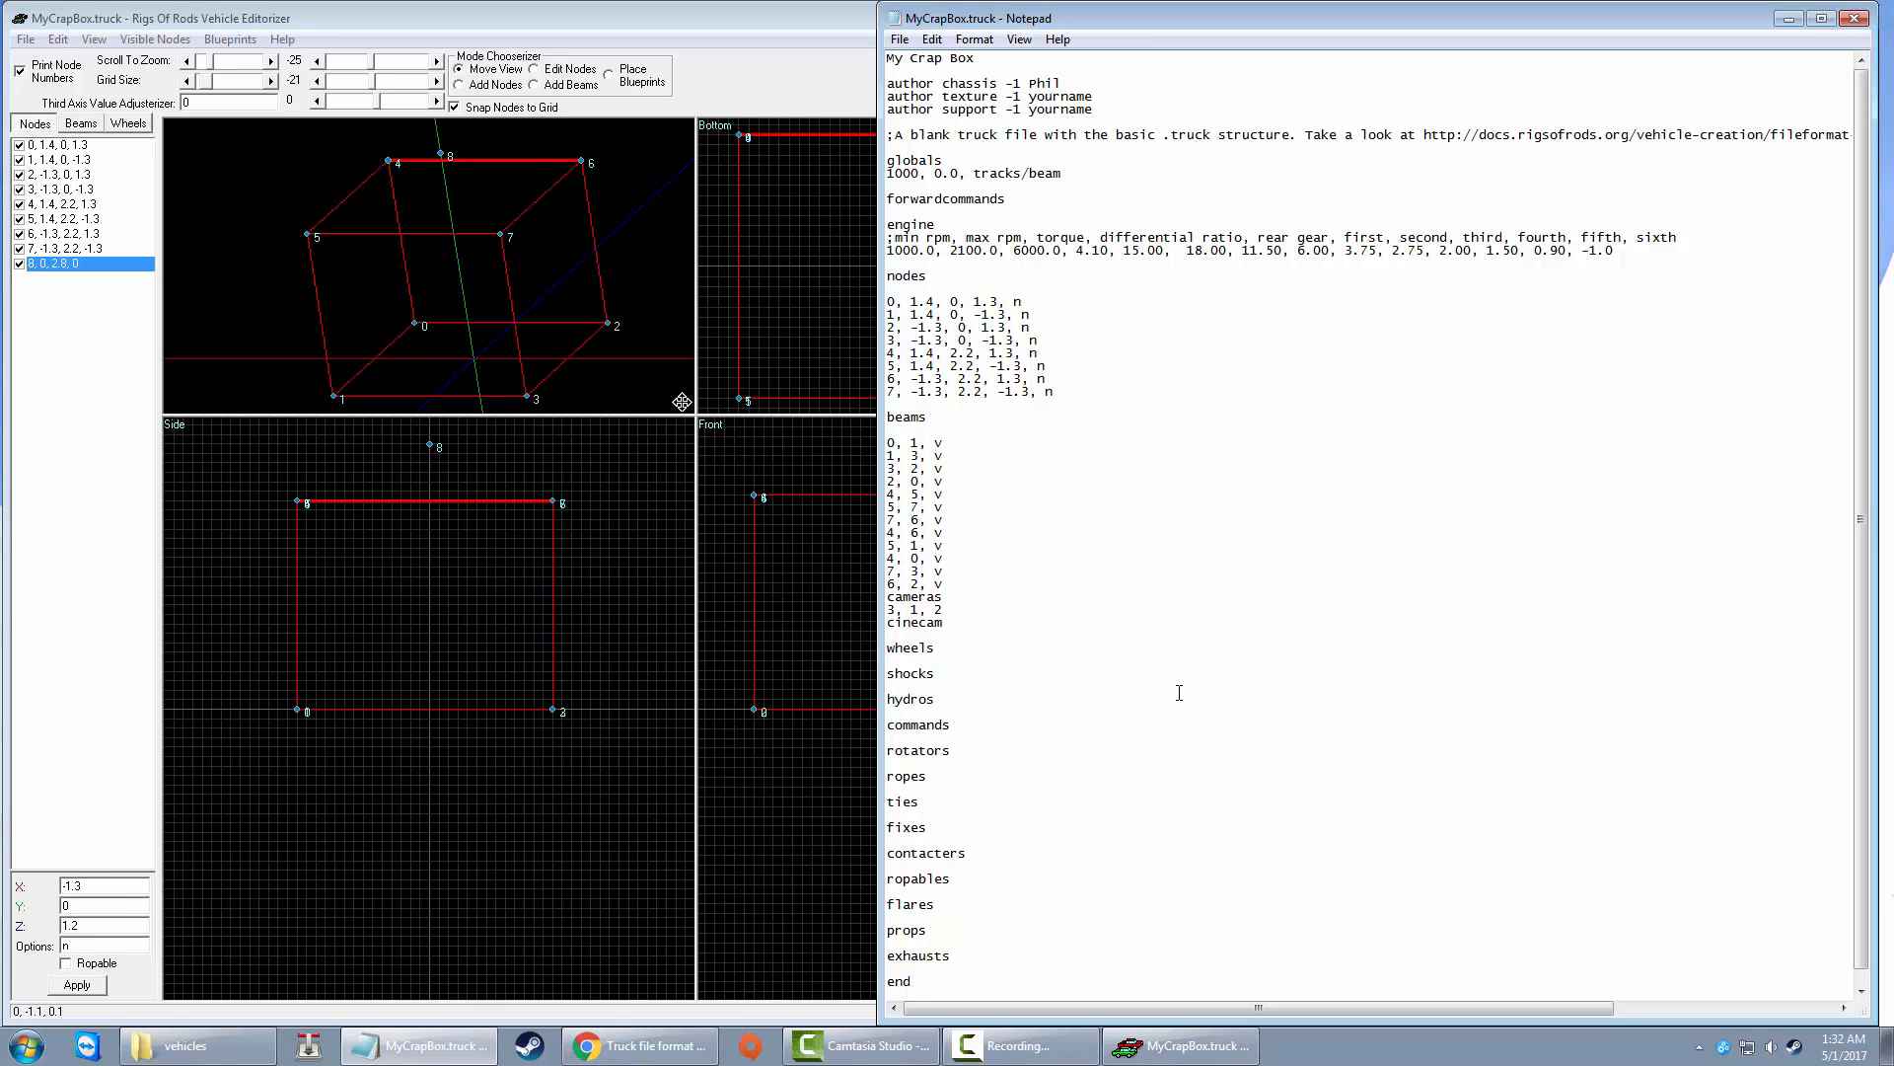
text(3, 0, 1.2, 0, 1, 2, 3, 4, 5, 6, 7)
click(900, 39)
click(917, 104)
Step: Close the Vehicle Editorizer and open the Rigs of Rods configuration from its desktop shortcut
drag(838, 20, 846, 19)
click(1044, 17)
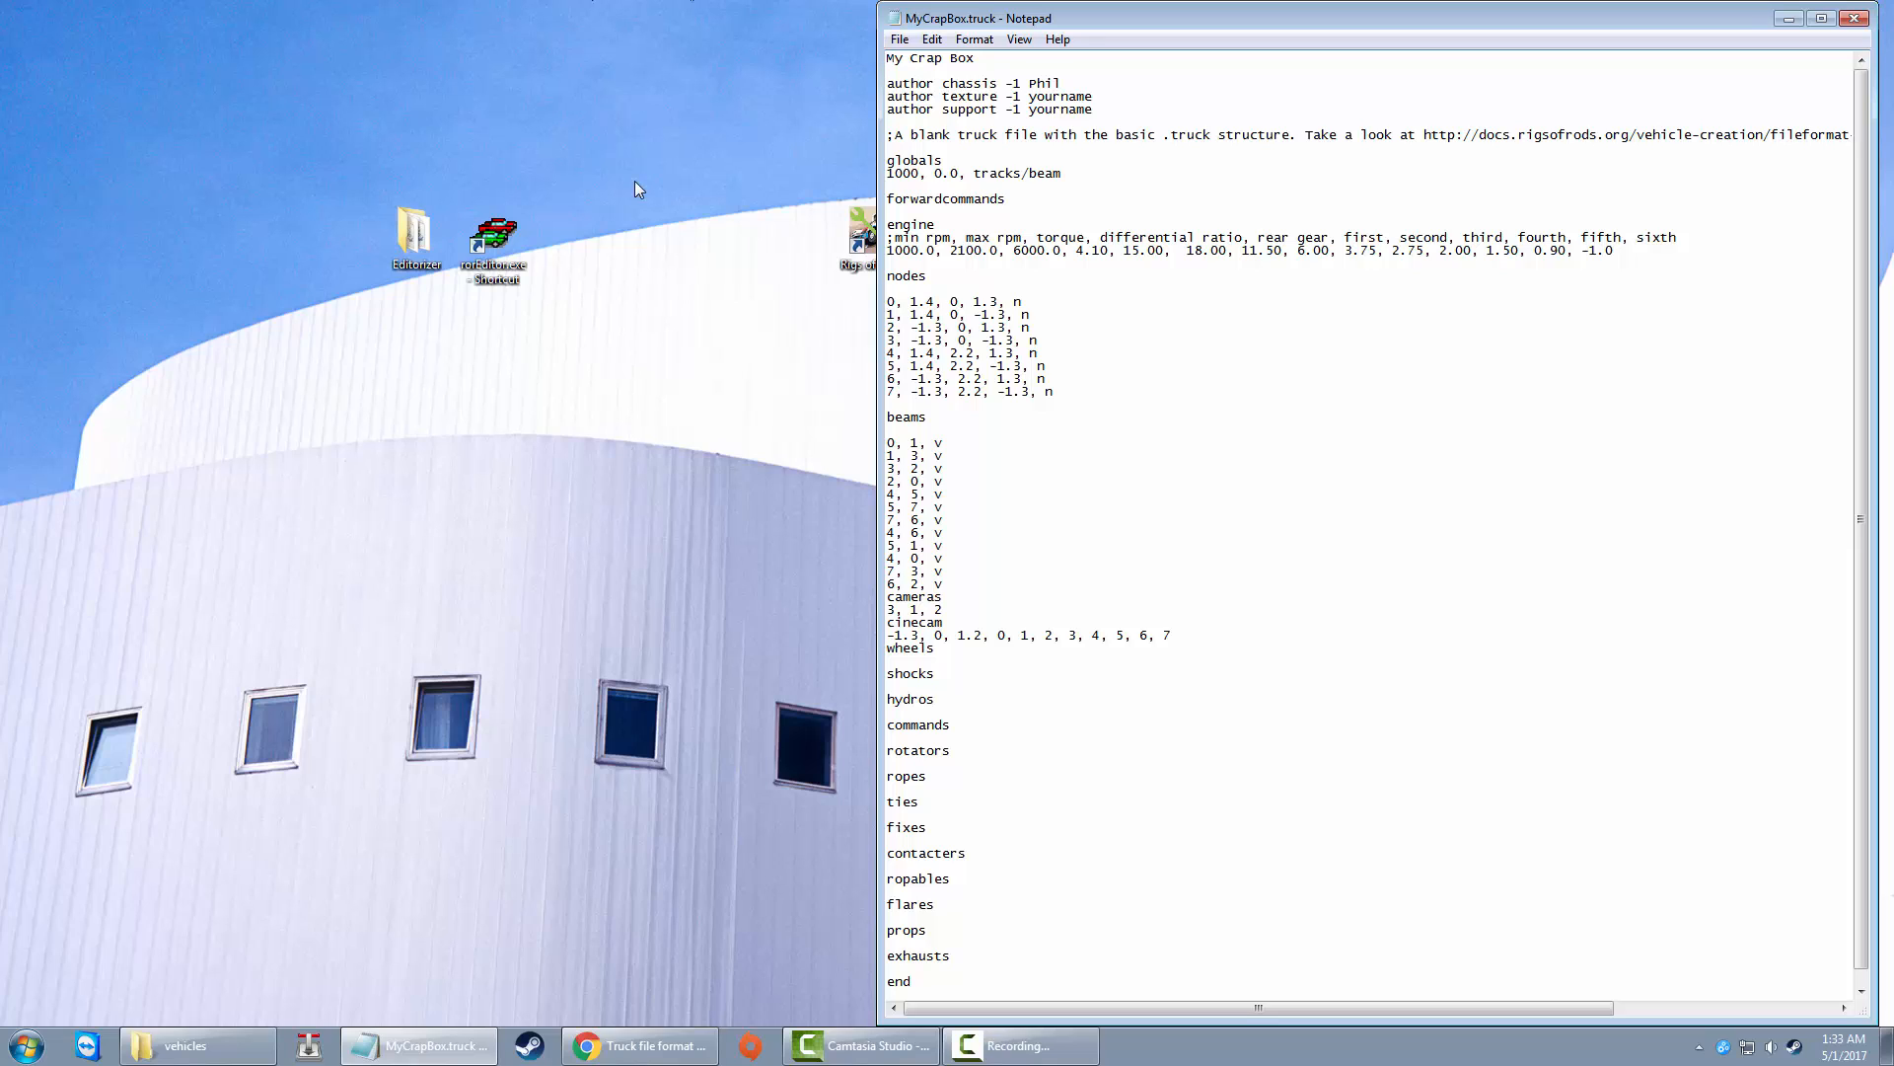
click(702, 229)
drag(858, 237, 636, 252)
double_click(639, 246)
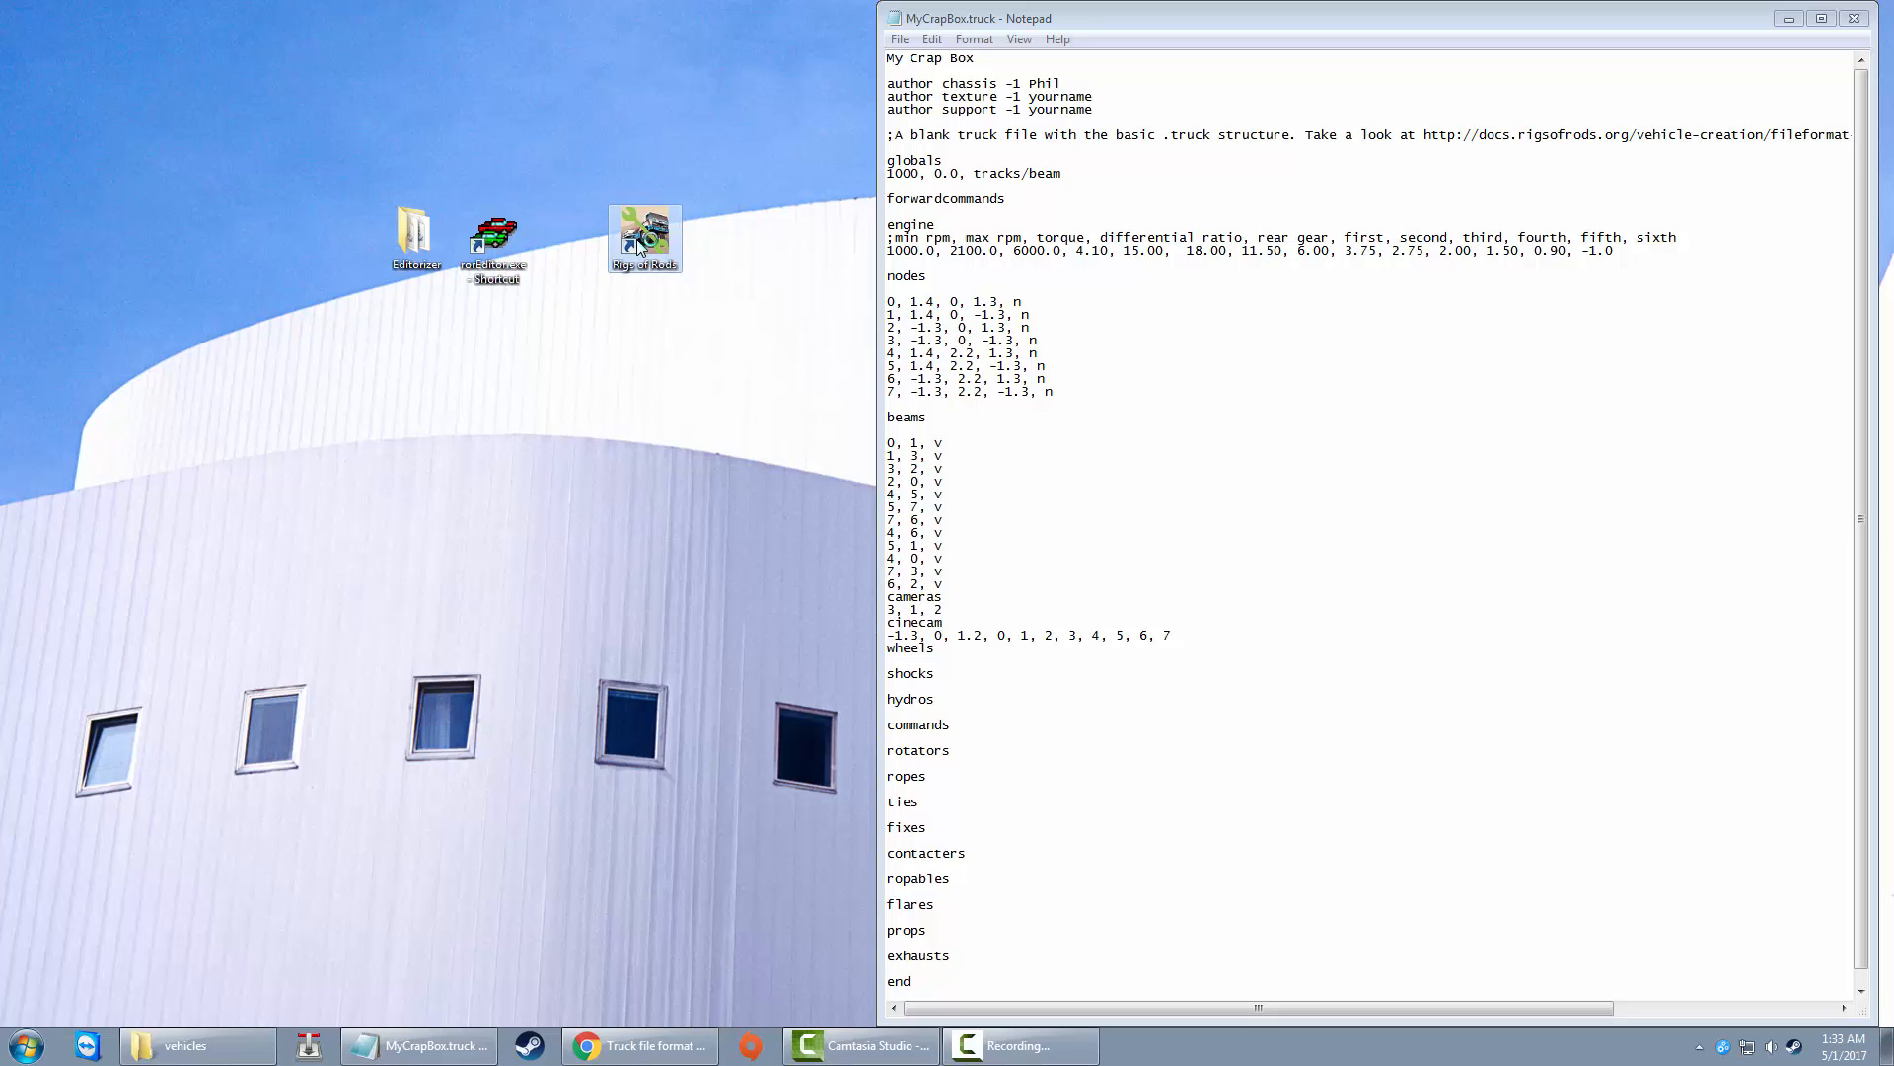
drag(891, 249, 746, 318)
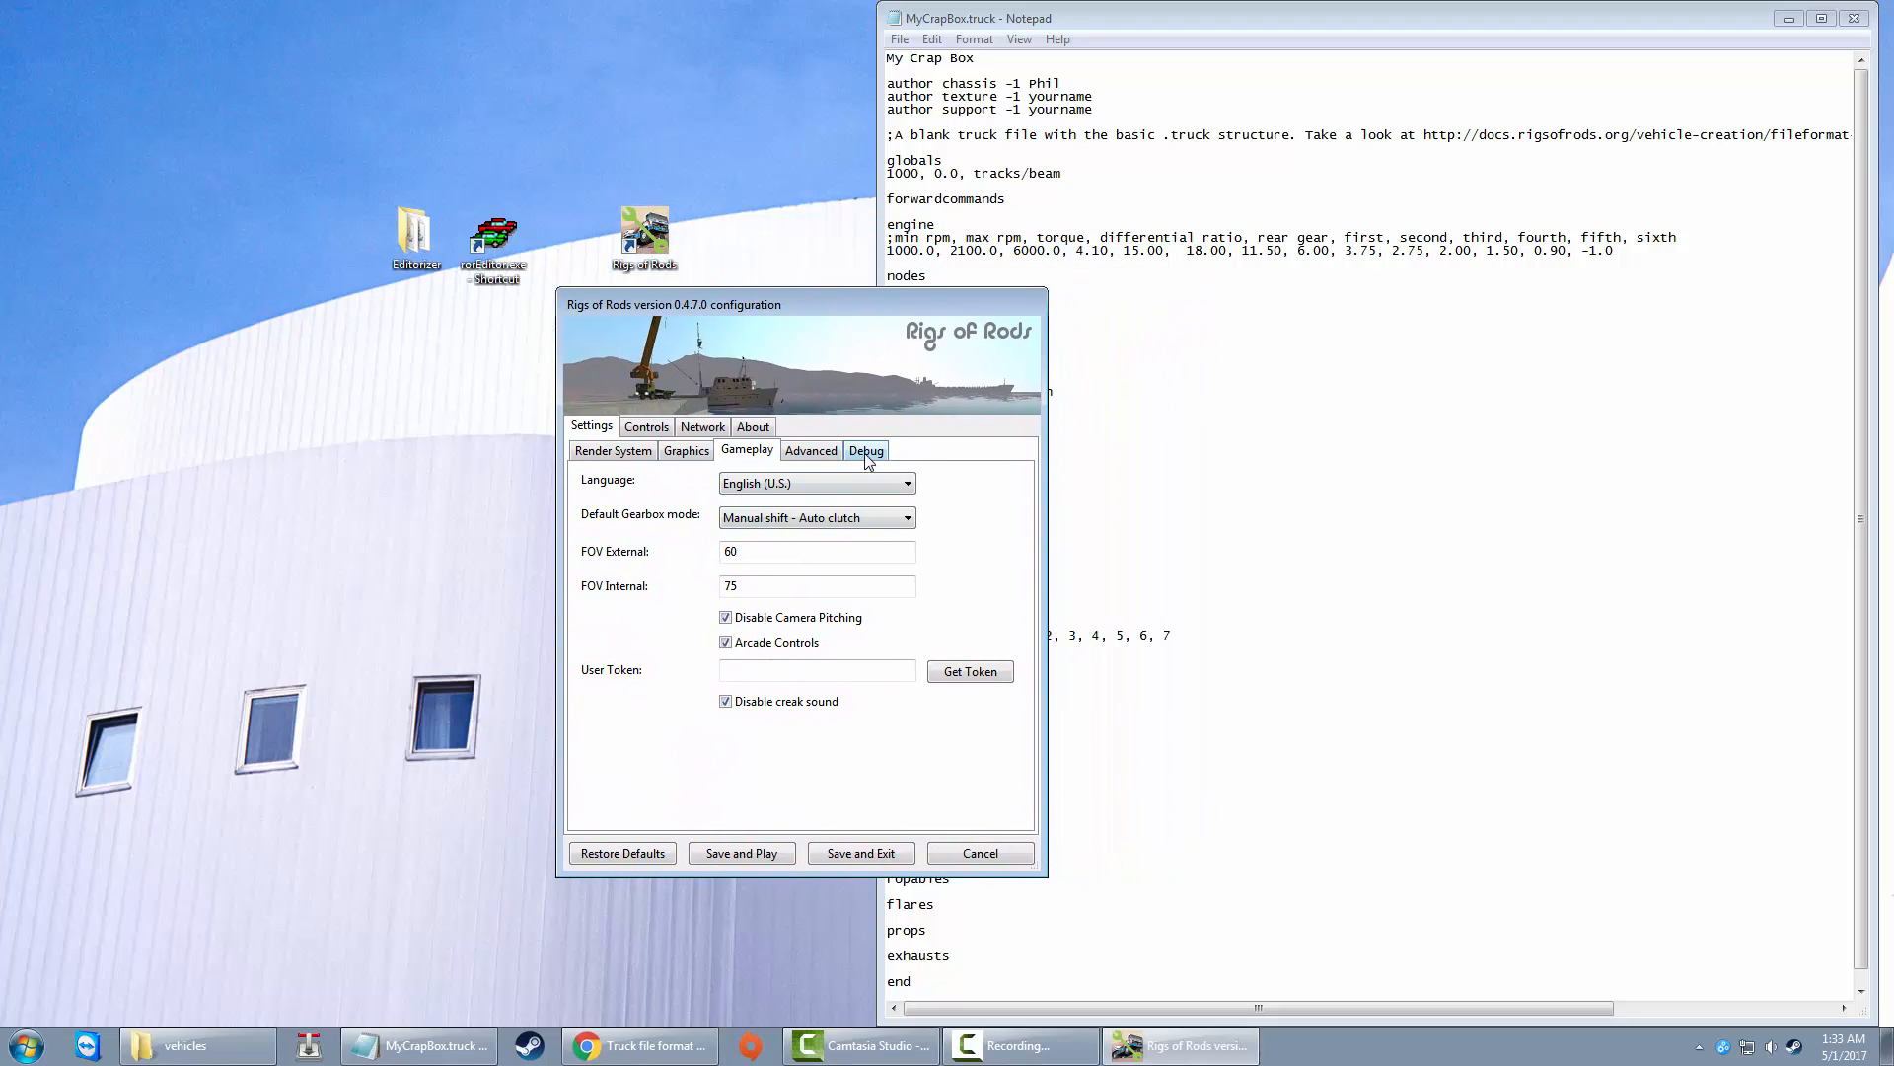
Step: Set the preselected map to bajarama and the preselected truck to MyCrapBox.truck, saving the configuration and starting the game
click(811, 451)
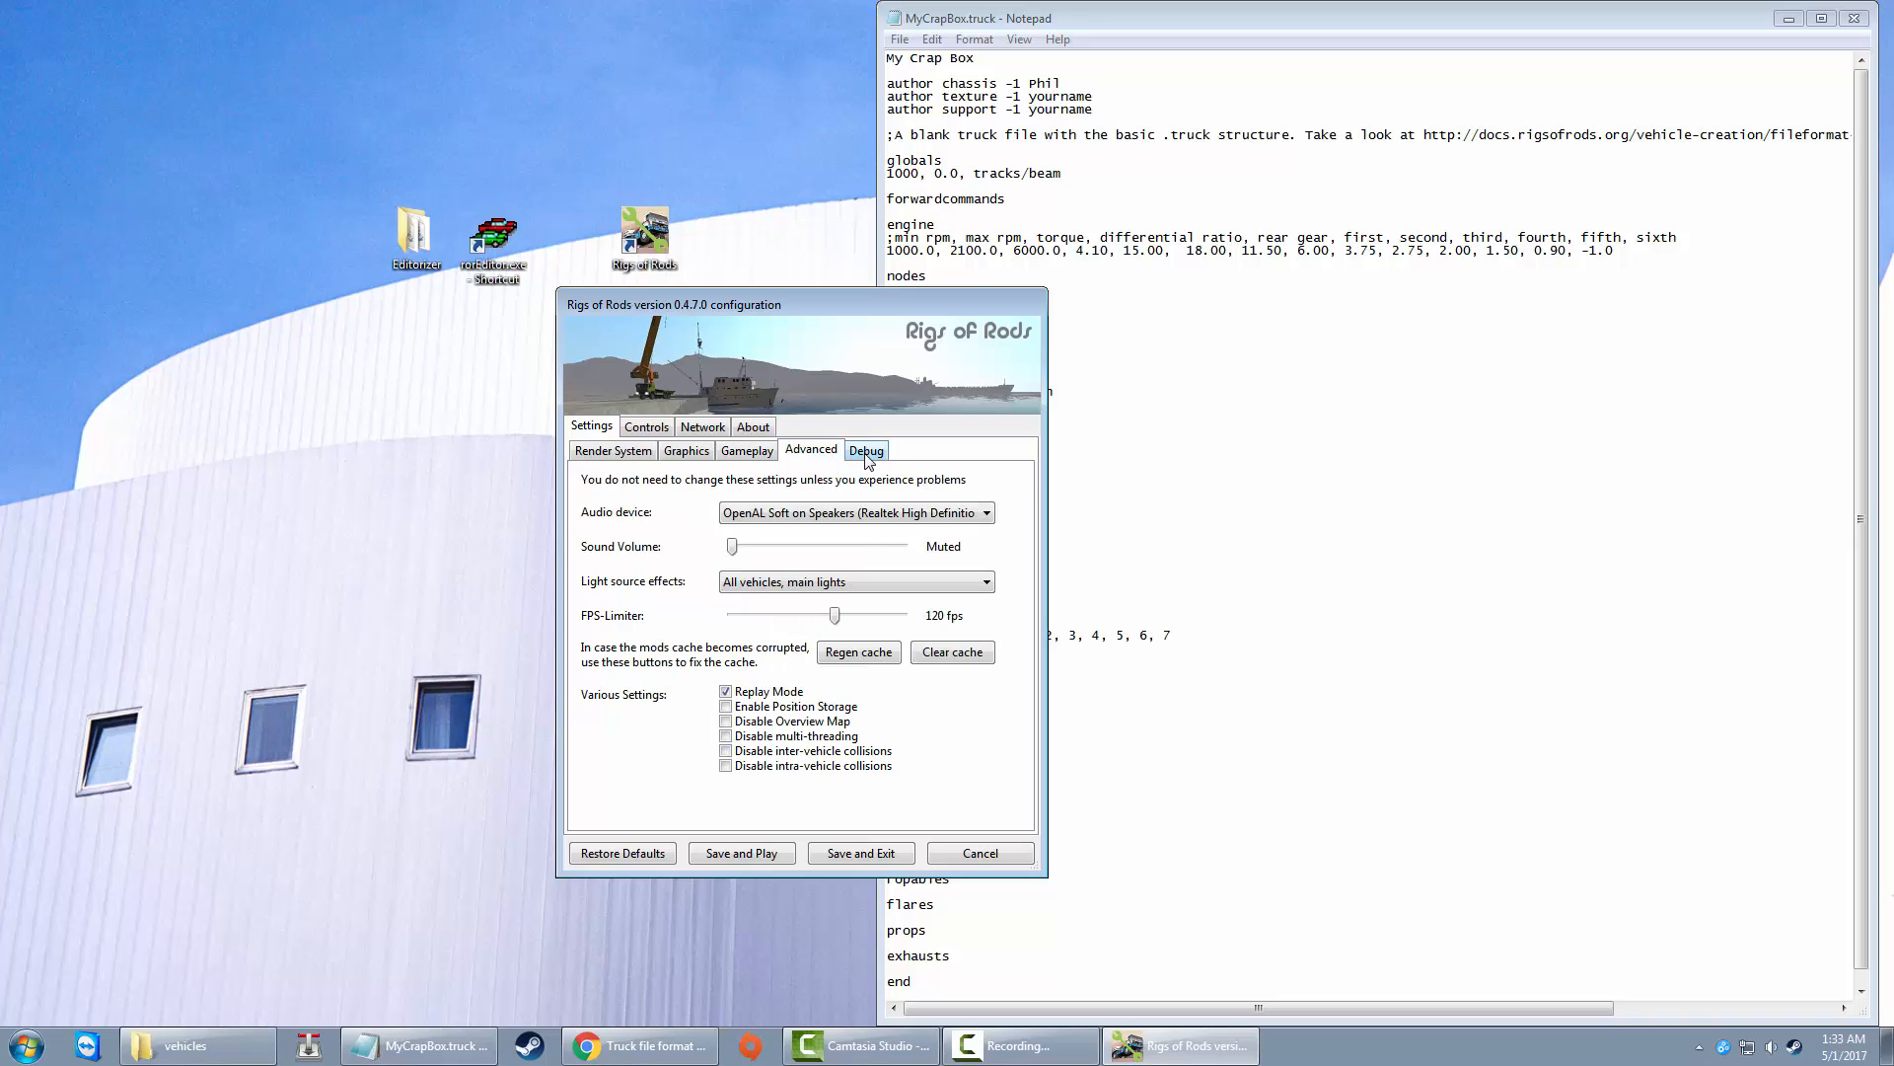
click(866, 451)
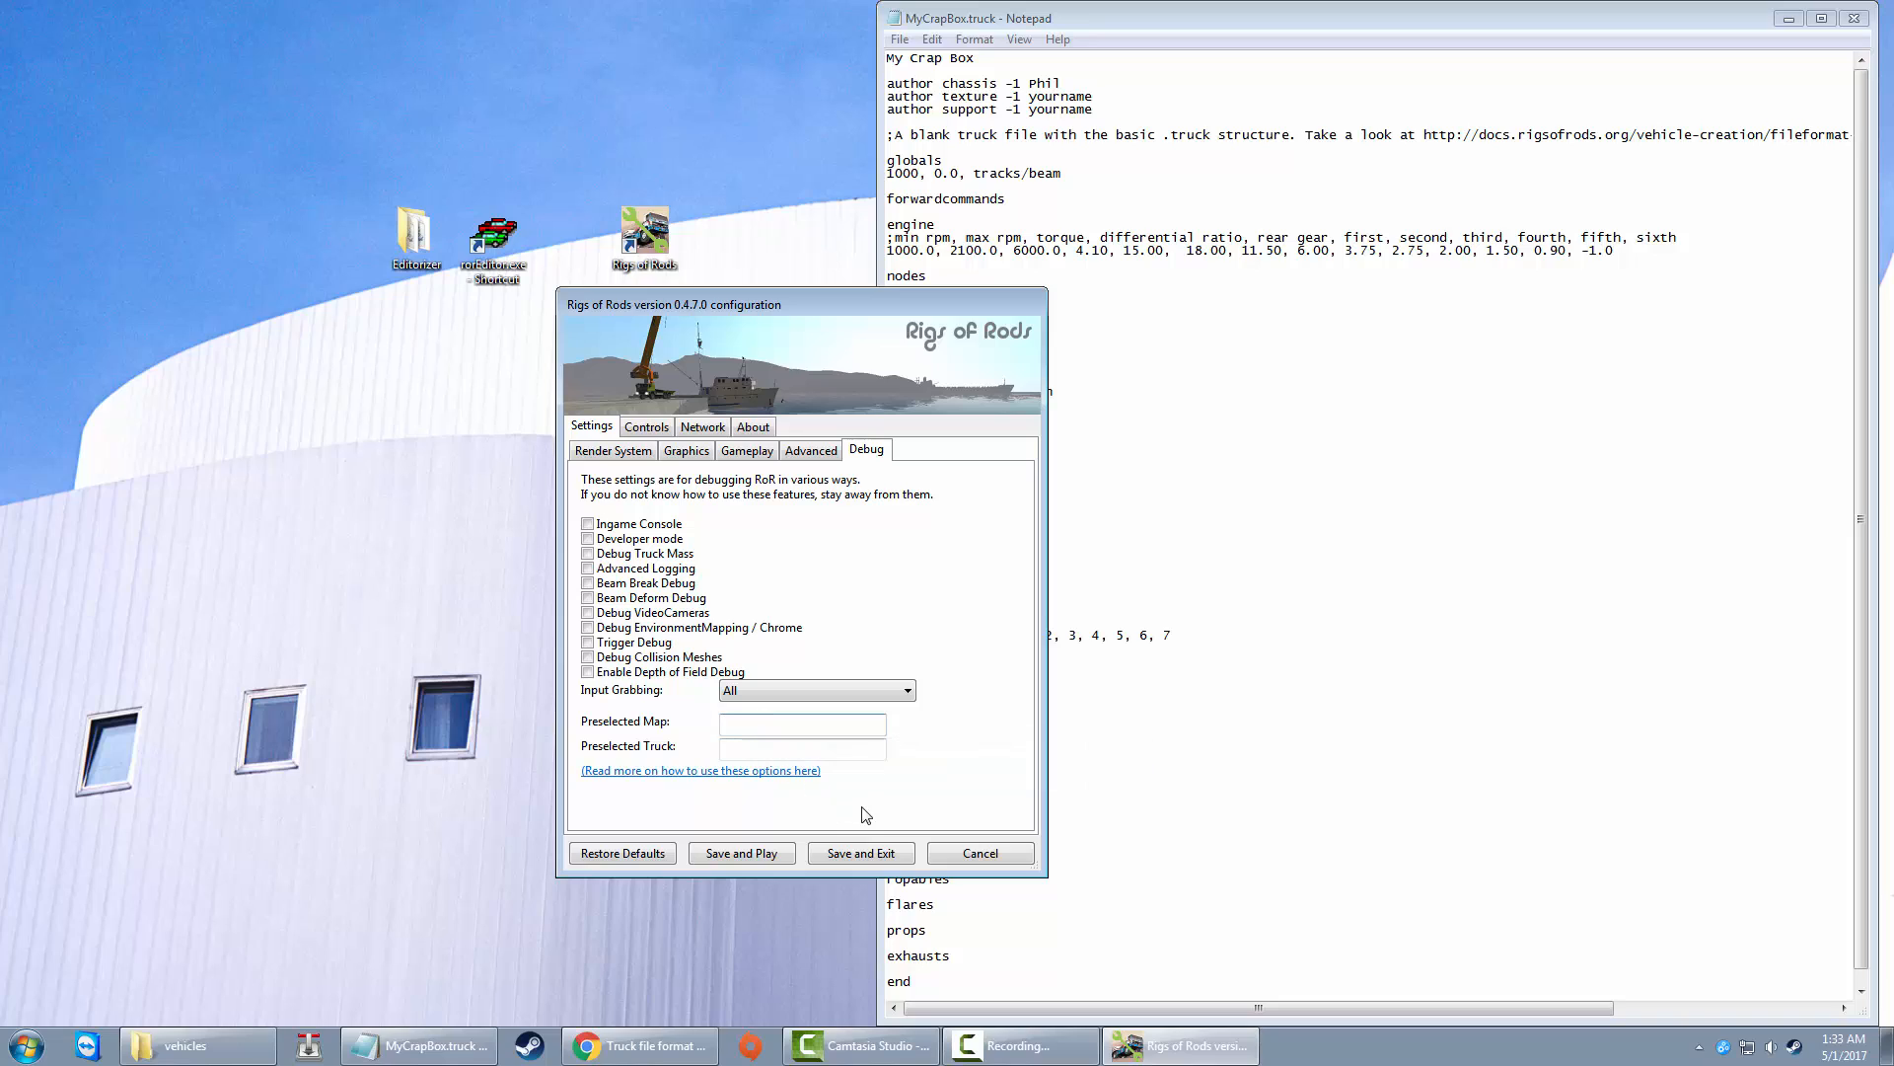
text(bajarama)
click(812, 752)
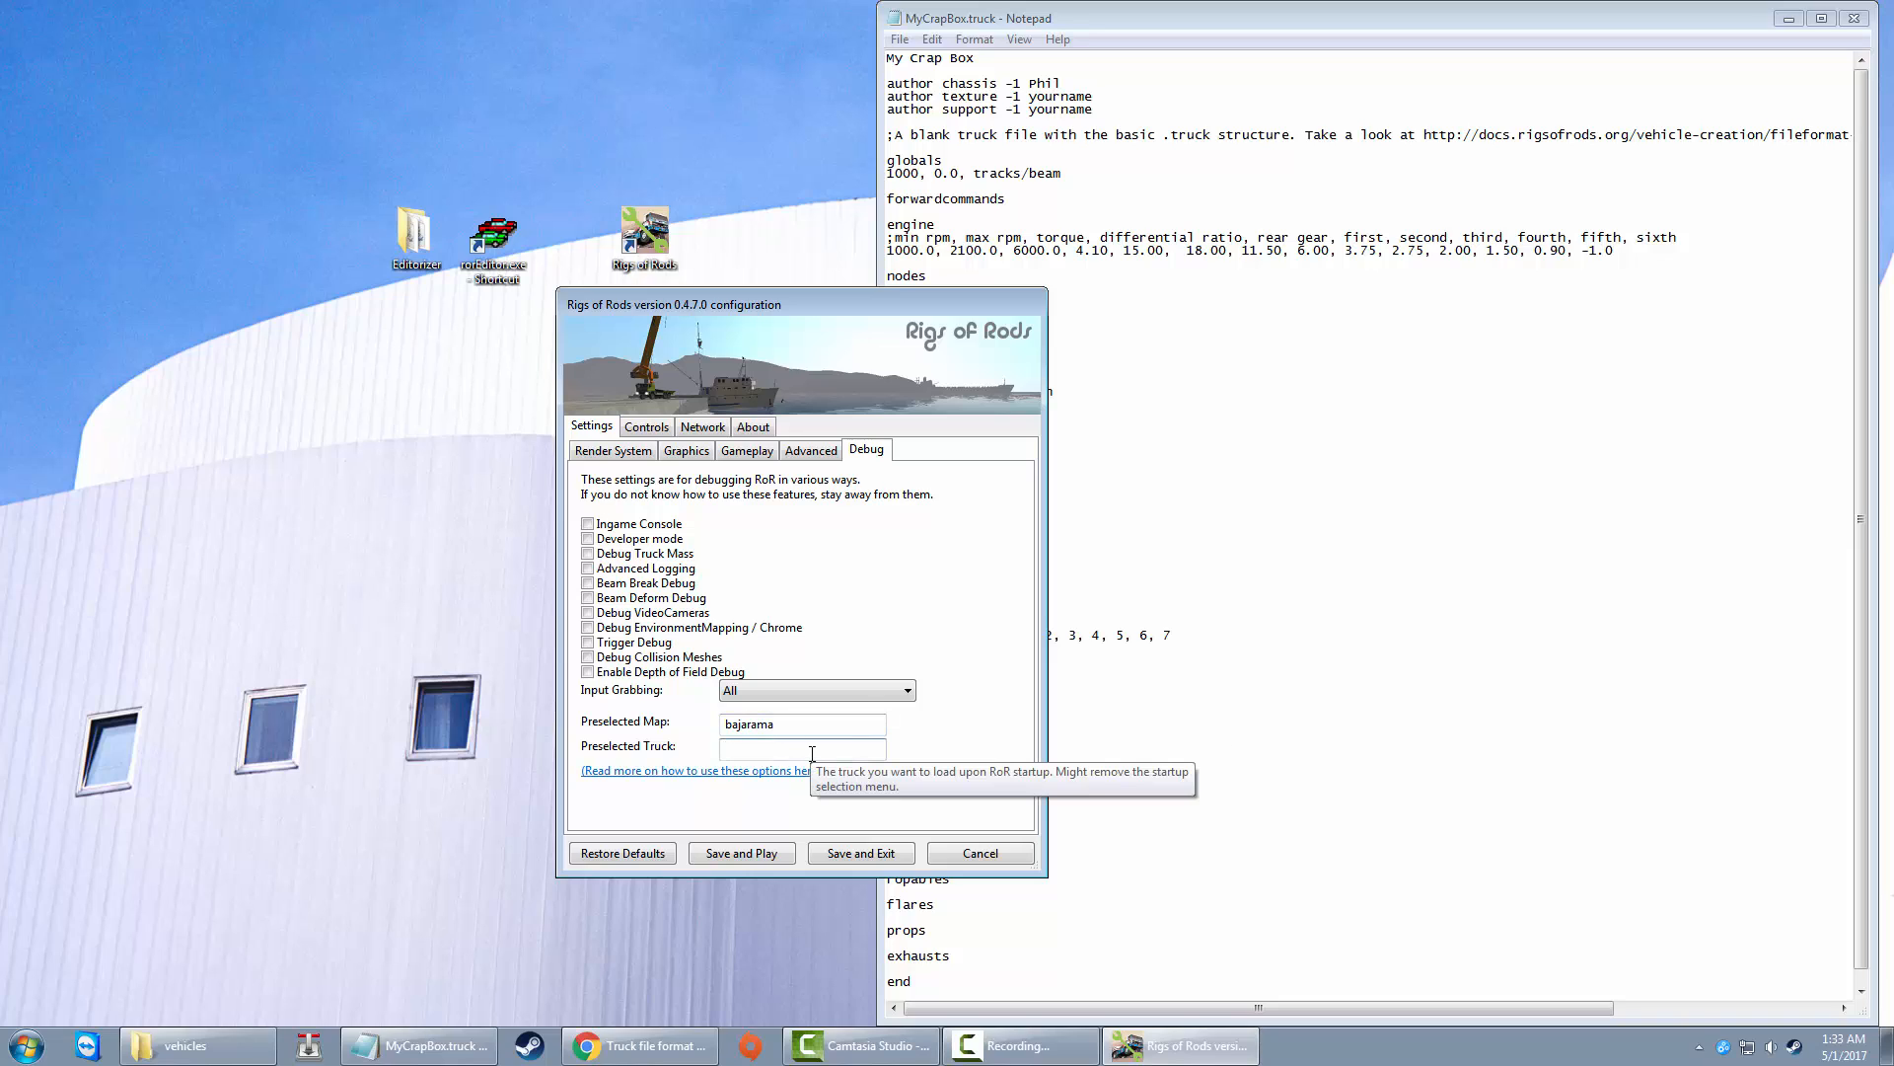
text(N)
text(M)
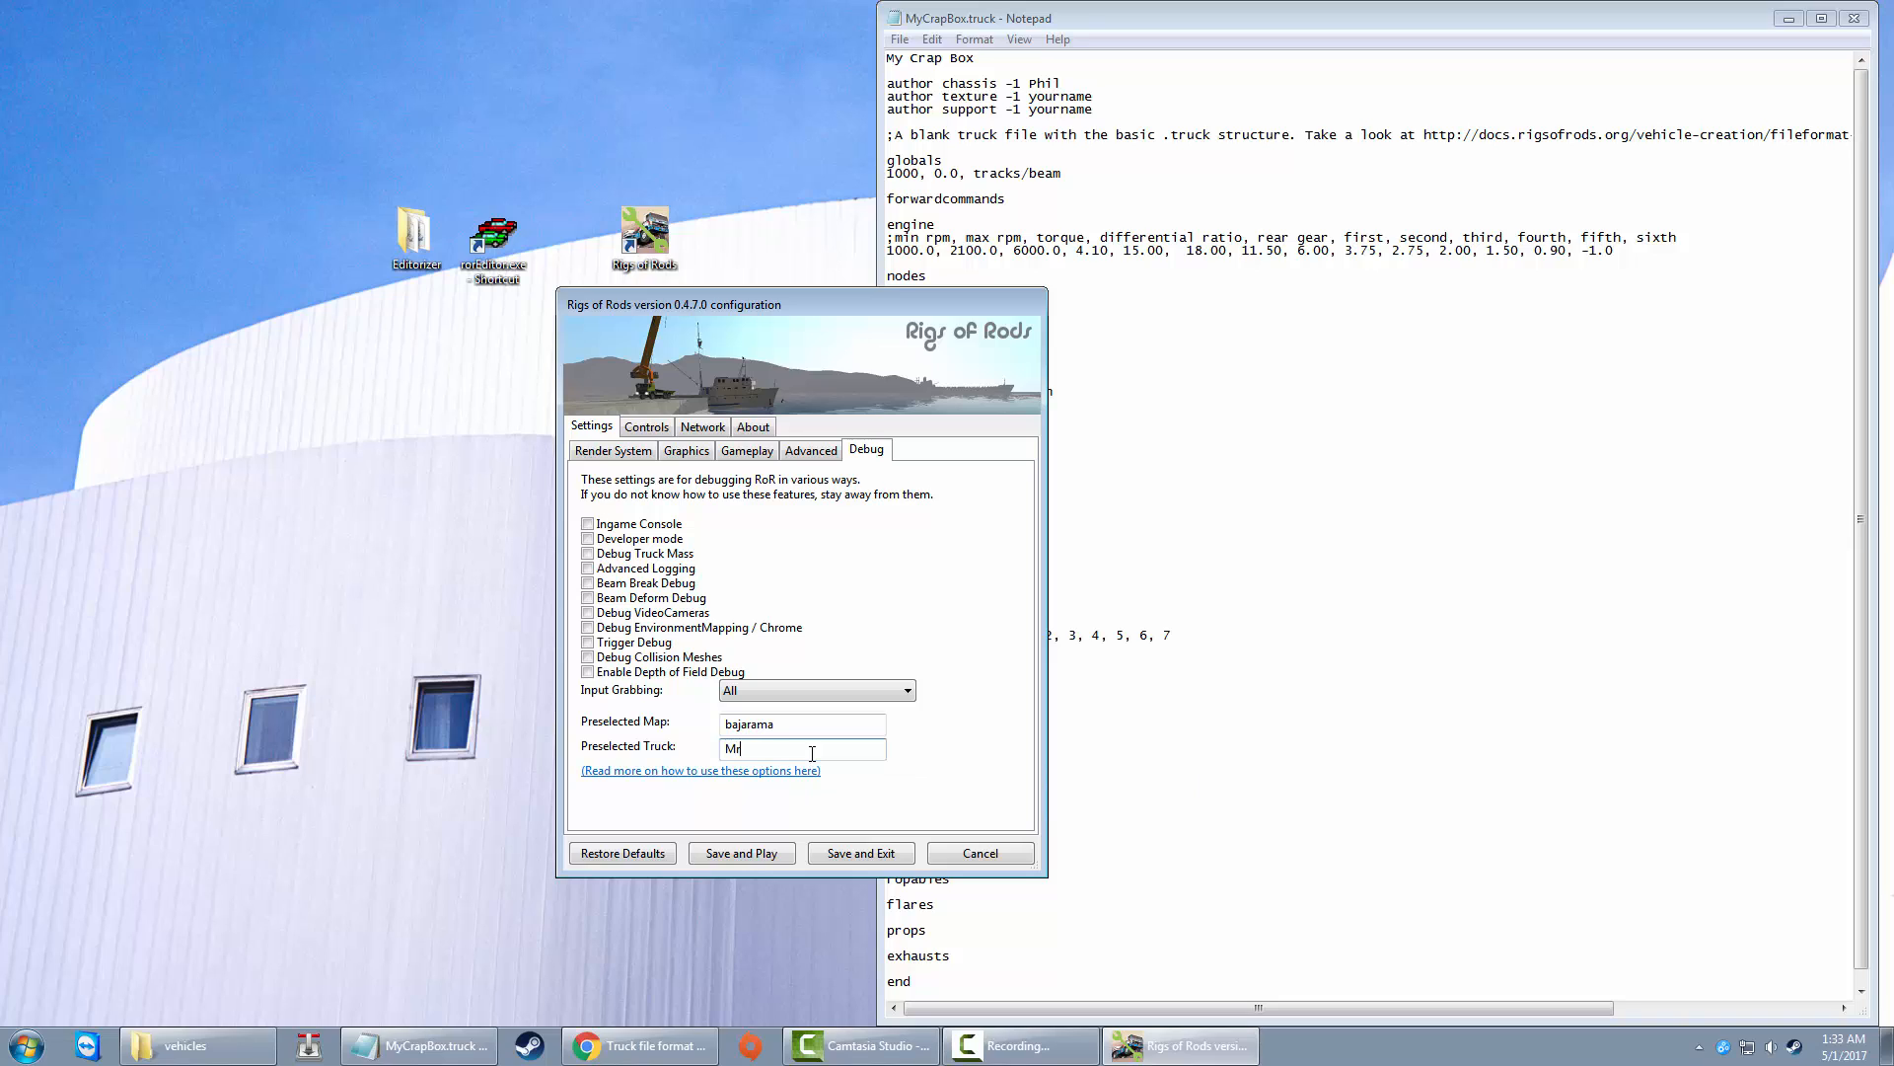
text(yCrapBox.truck)
click(748, 853)
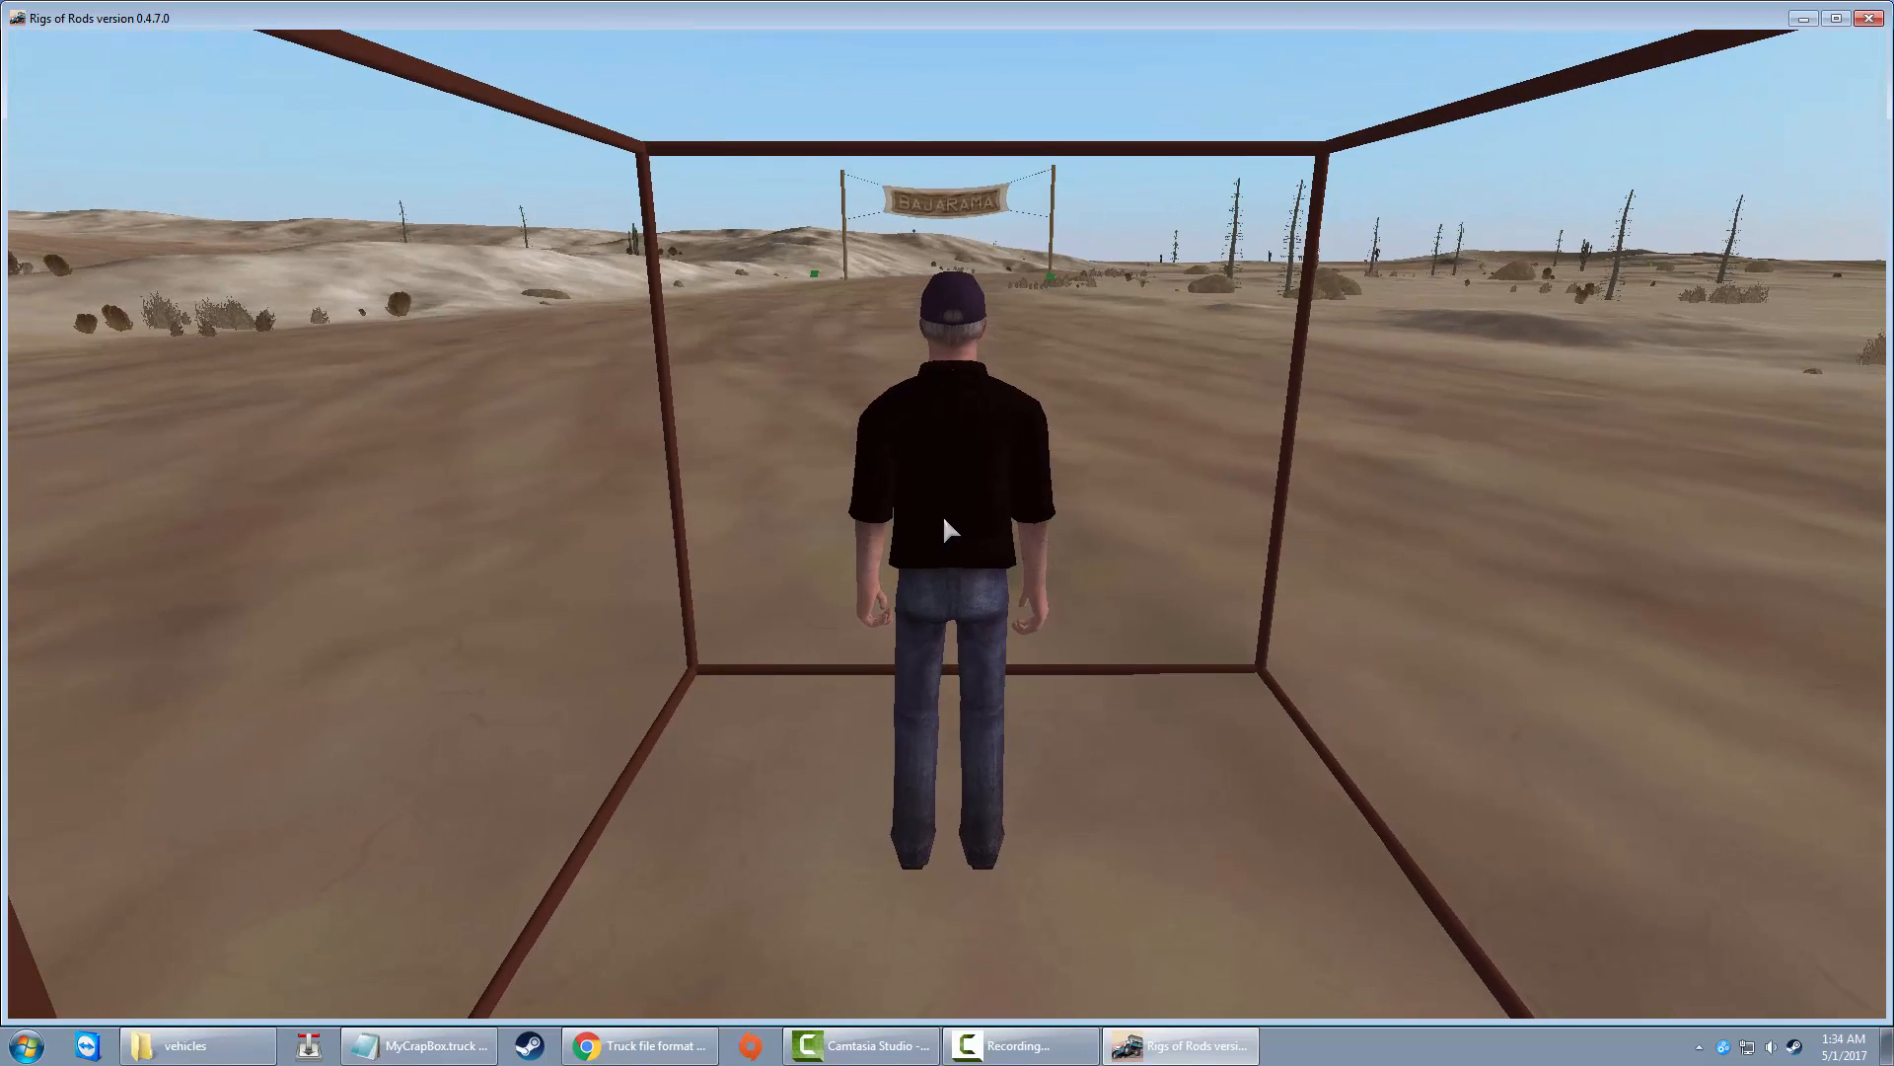
Step: Enter the spawned box vehicle and examine how its frame holds its shape
scroll(1082, 471, down, 2)
right_drag(1083, 470, 1199, 517)
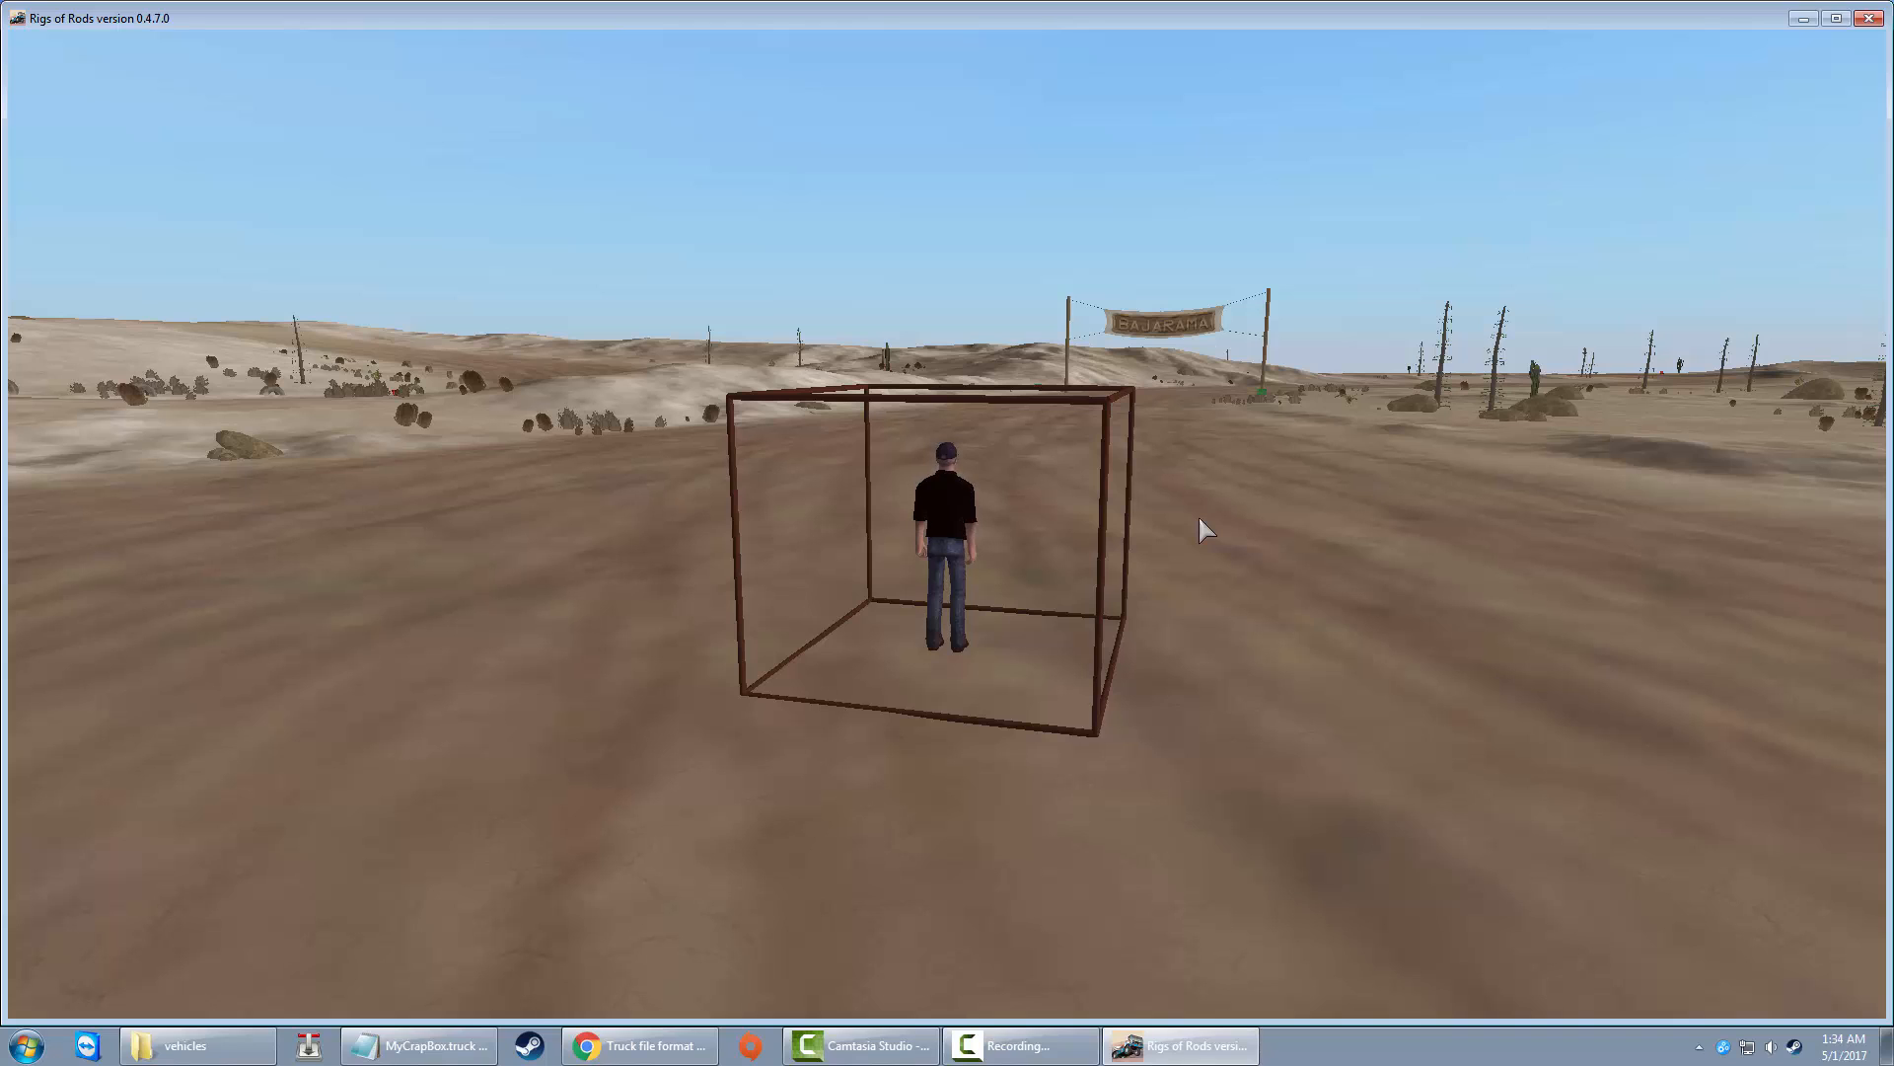
key(Return)
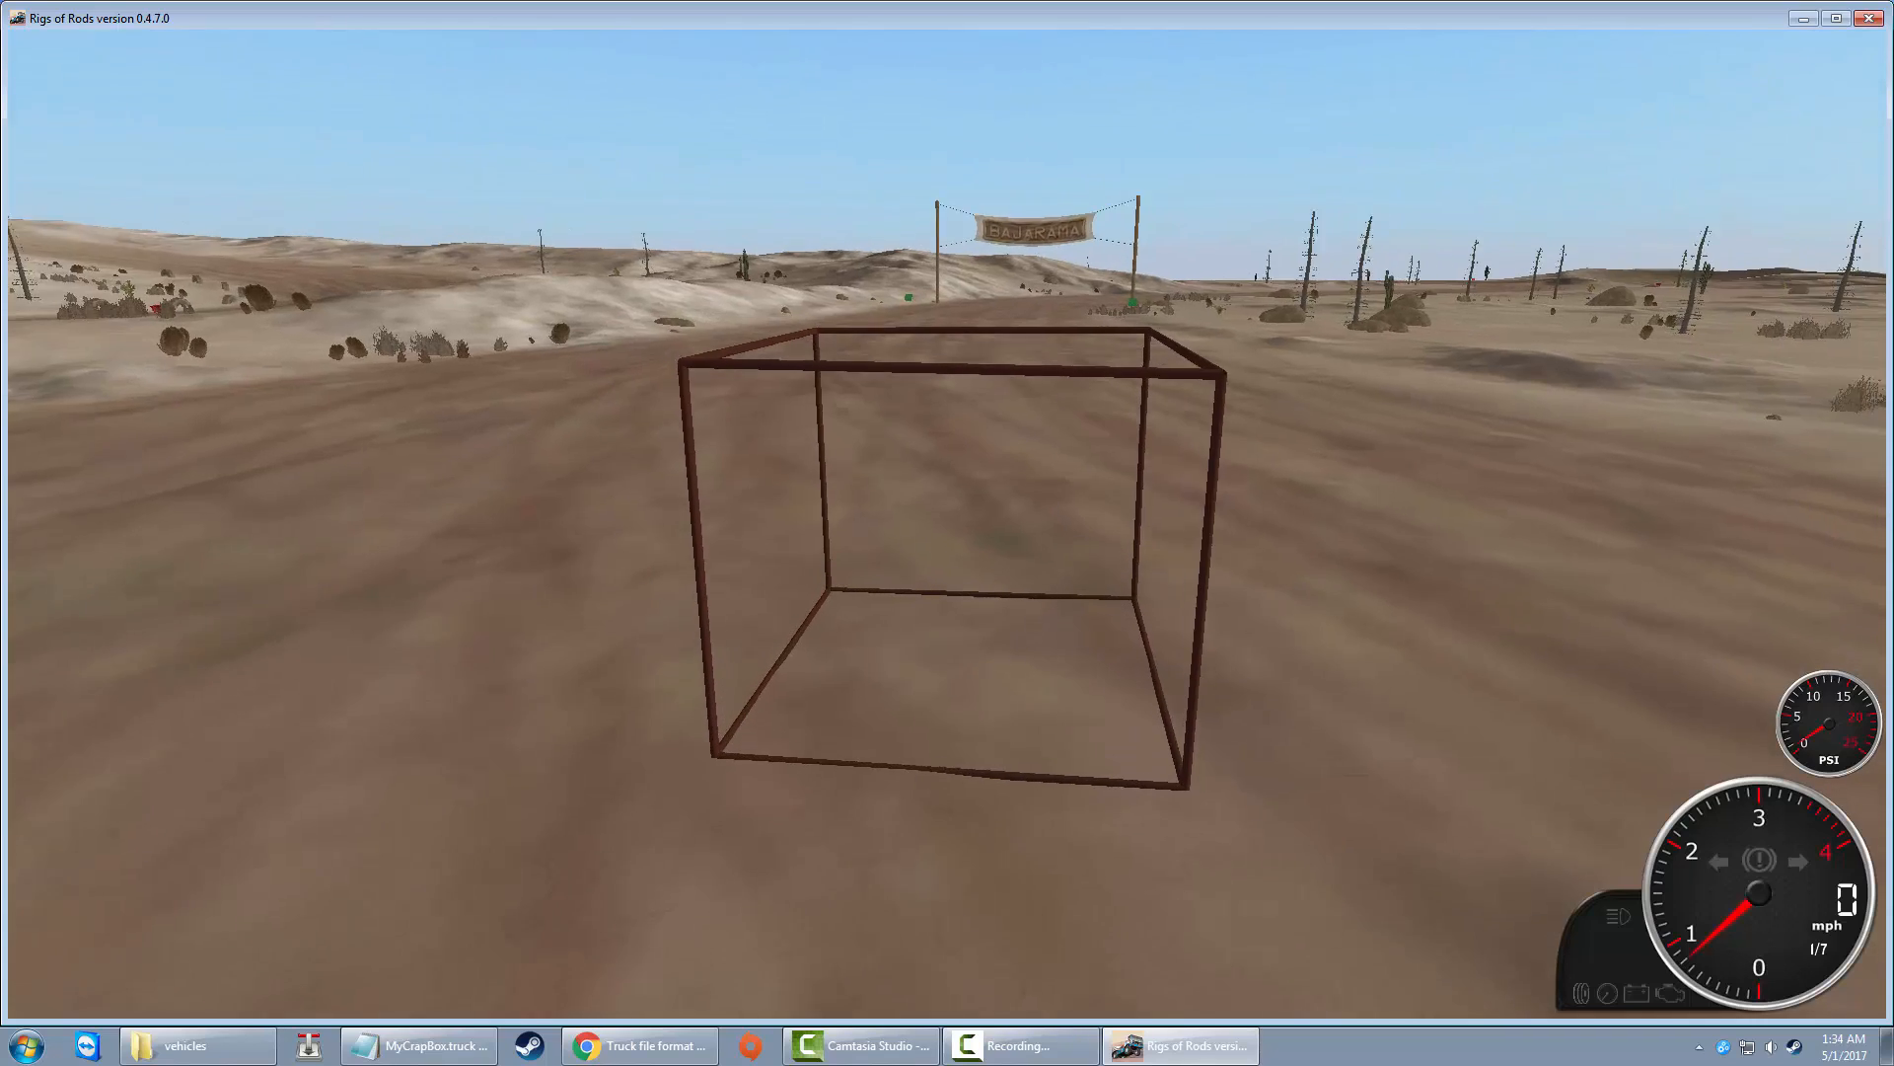
right_drag(1255, 397, 1460, 380)
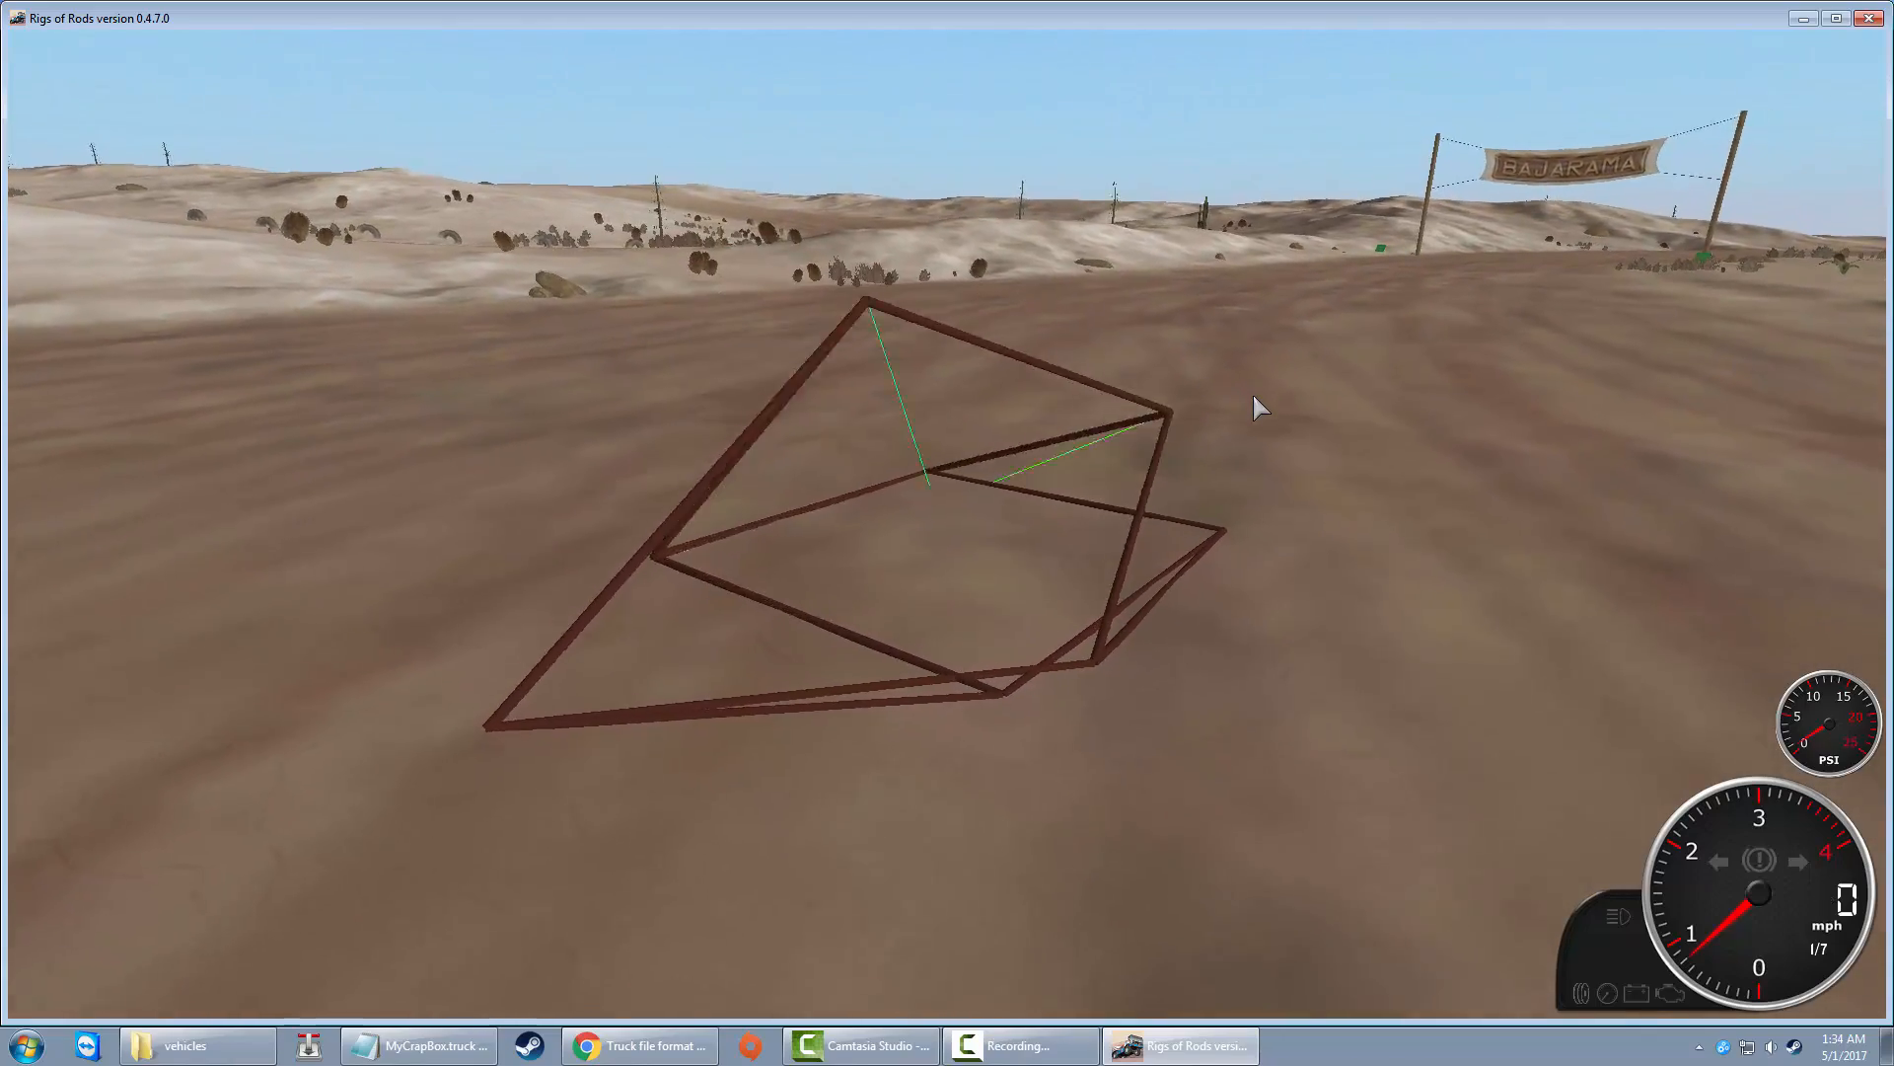
Step: Reset the box vehicle and try pulling on its frame while examining the beams from several sides
key(i)
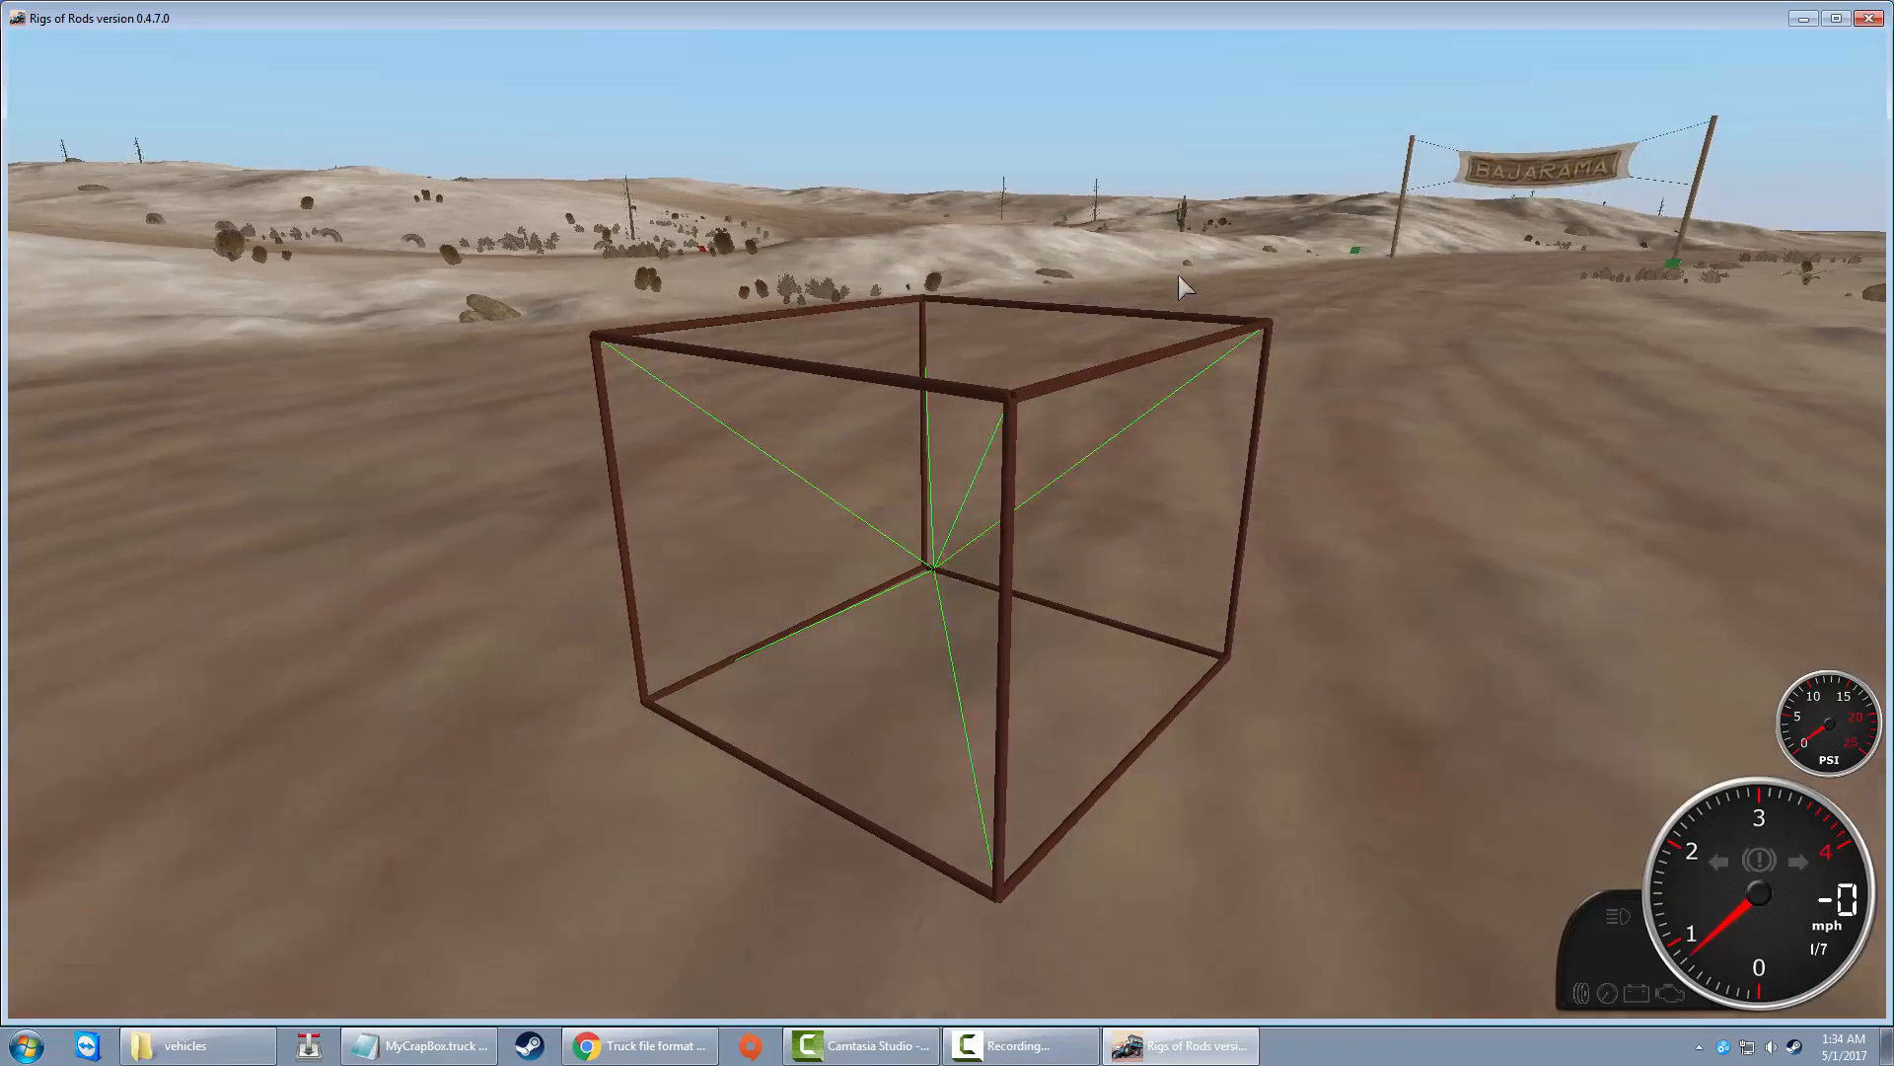
right_drag(1178, 274, 1175, 282)
drag(1125, 597, 1025, 436)
right_drag(994, 286, 857, 363)
scroll(994, 286, down, 3)
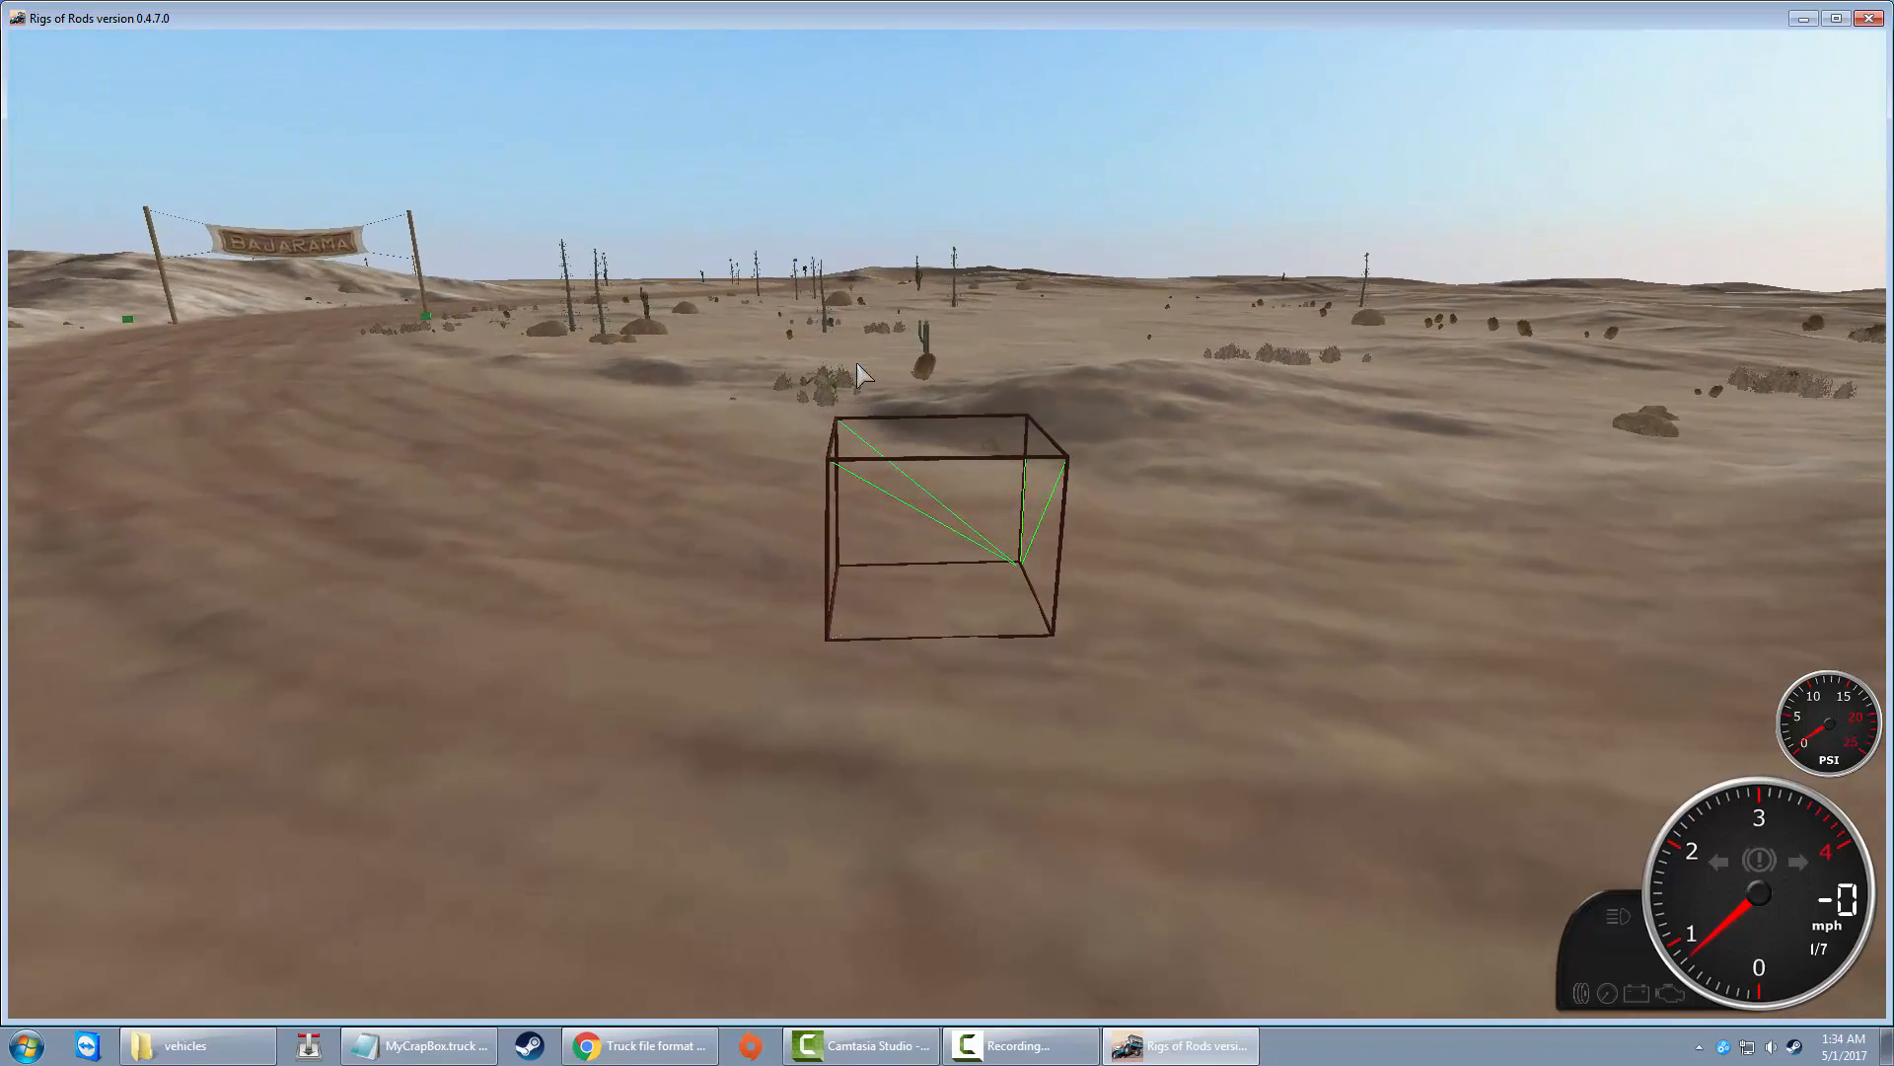
Step: Quit the game and reopen the Vehicle Editorizer from its desktop shortcut
key(Escape)
click(199, 922)
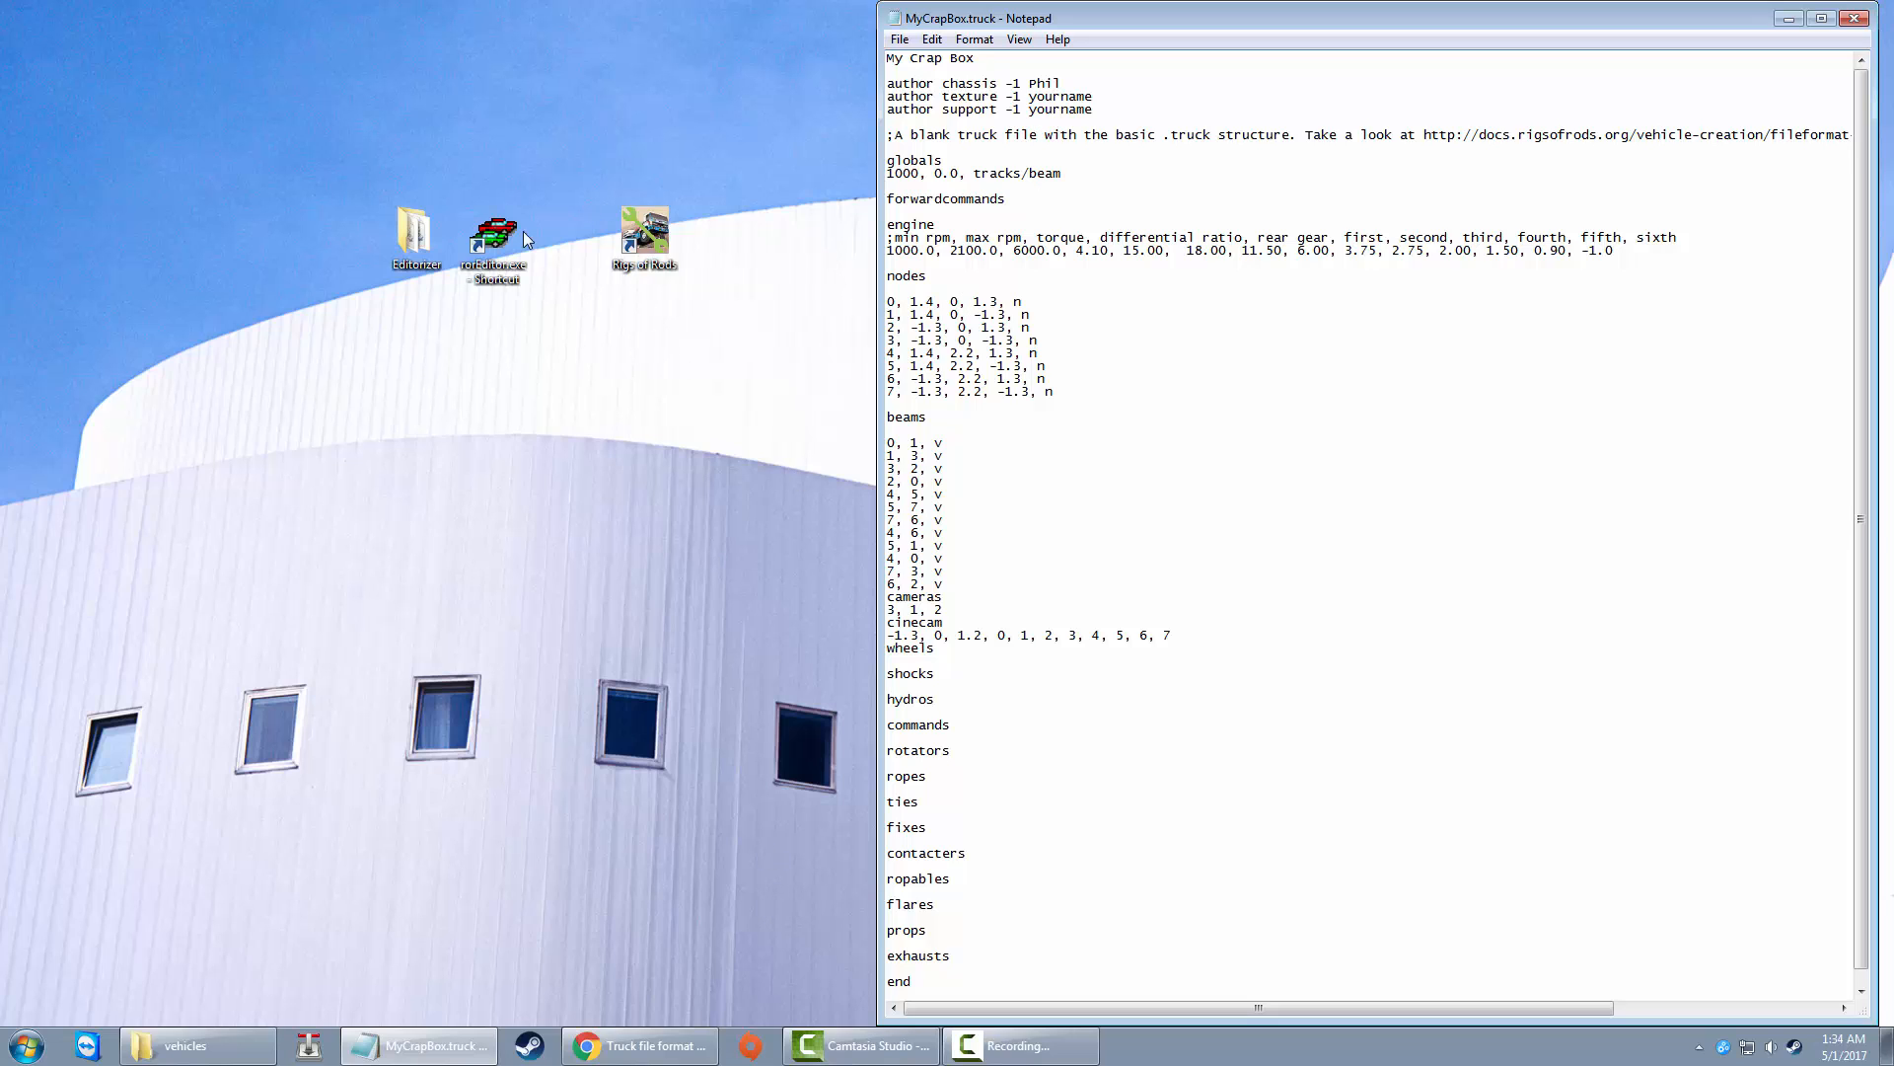
double_click(498, 237)
Step: Save MyCrapBox.truck in Notepad and close it
click(900, 40)
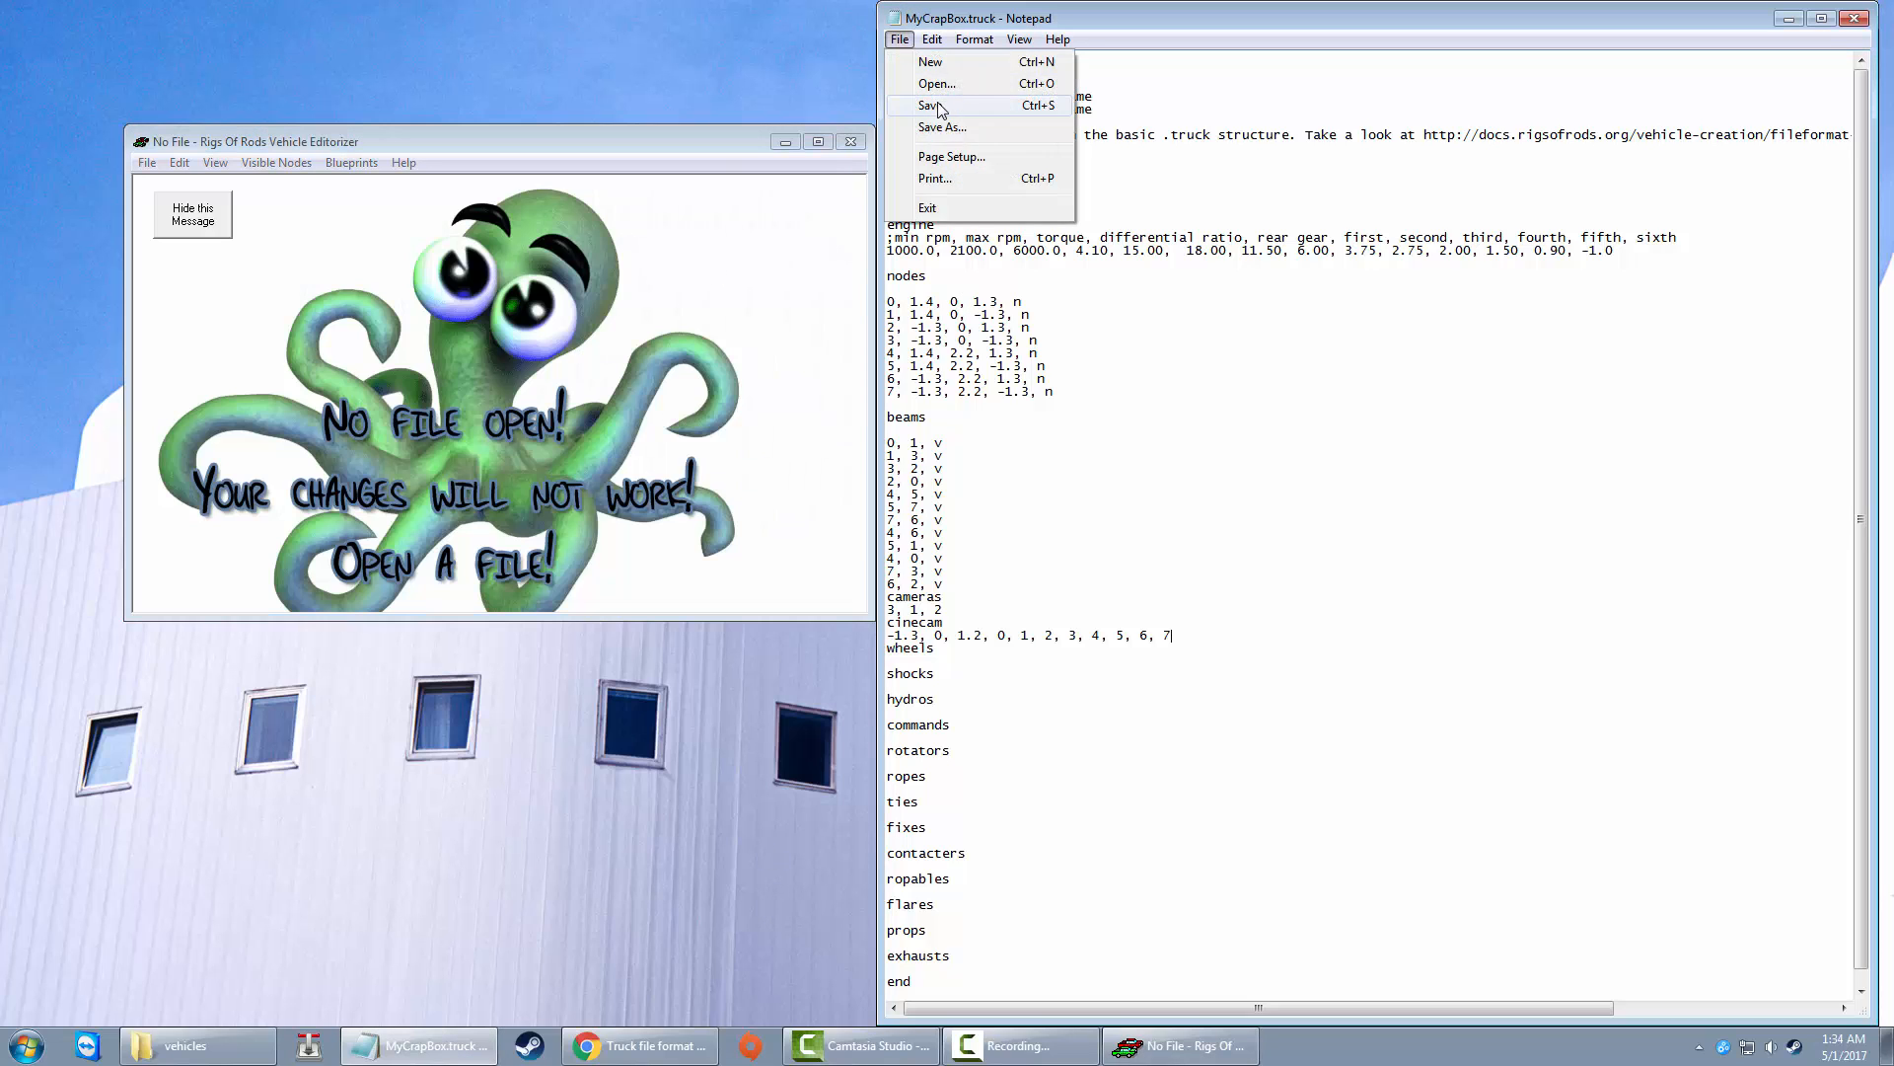
click(912, 103)
click(1854, 18)
Step: Open MyCrapBox.truck in the Vehicle Editorizer and enlarge the perspective viewport showing the box
click(146, 162)
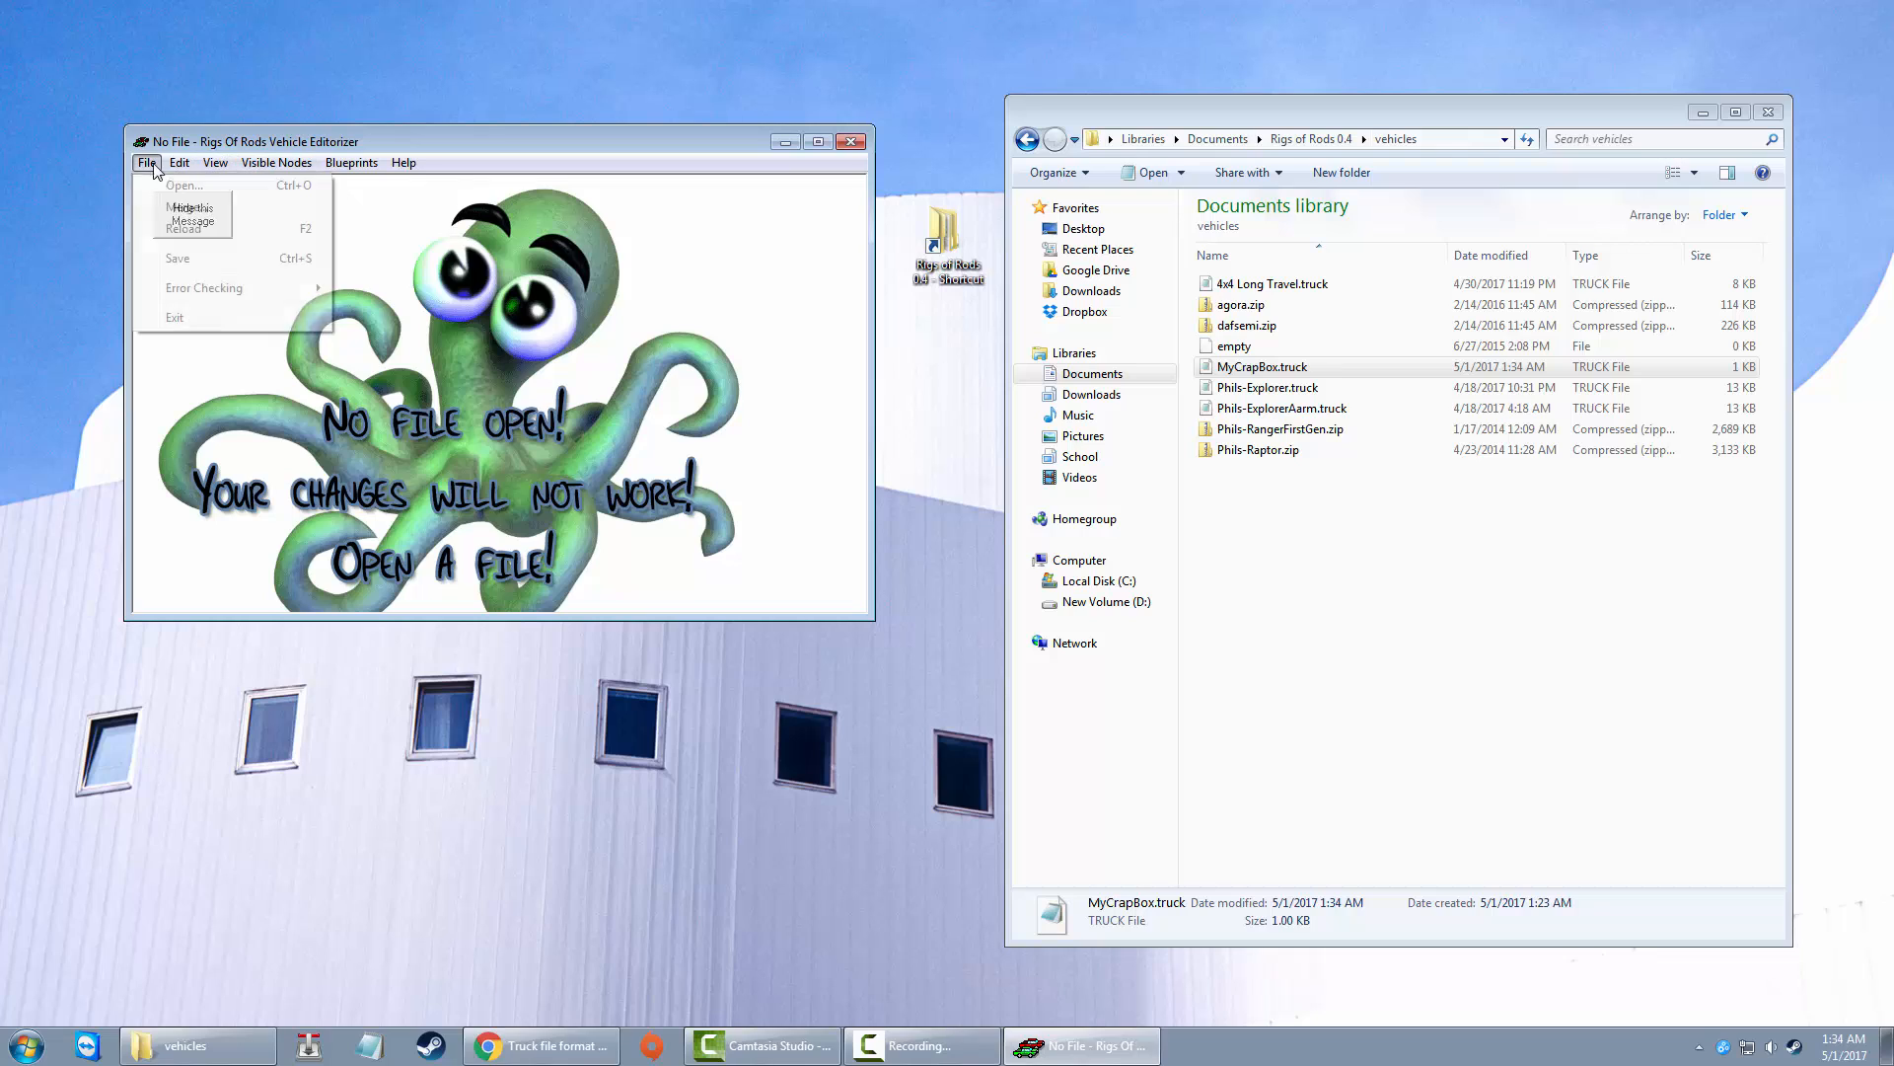
click(179, 183)
double_click(371, 334)
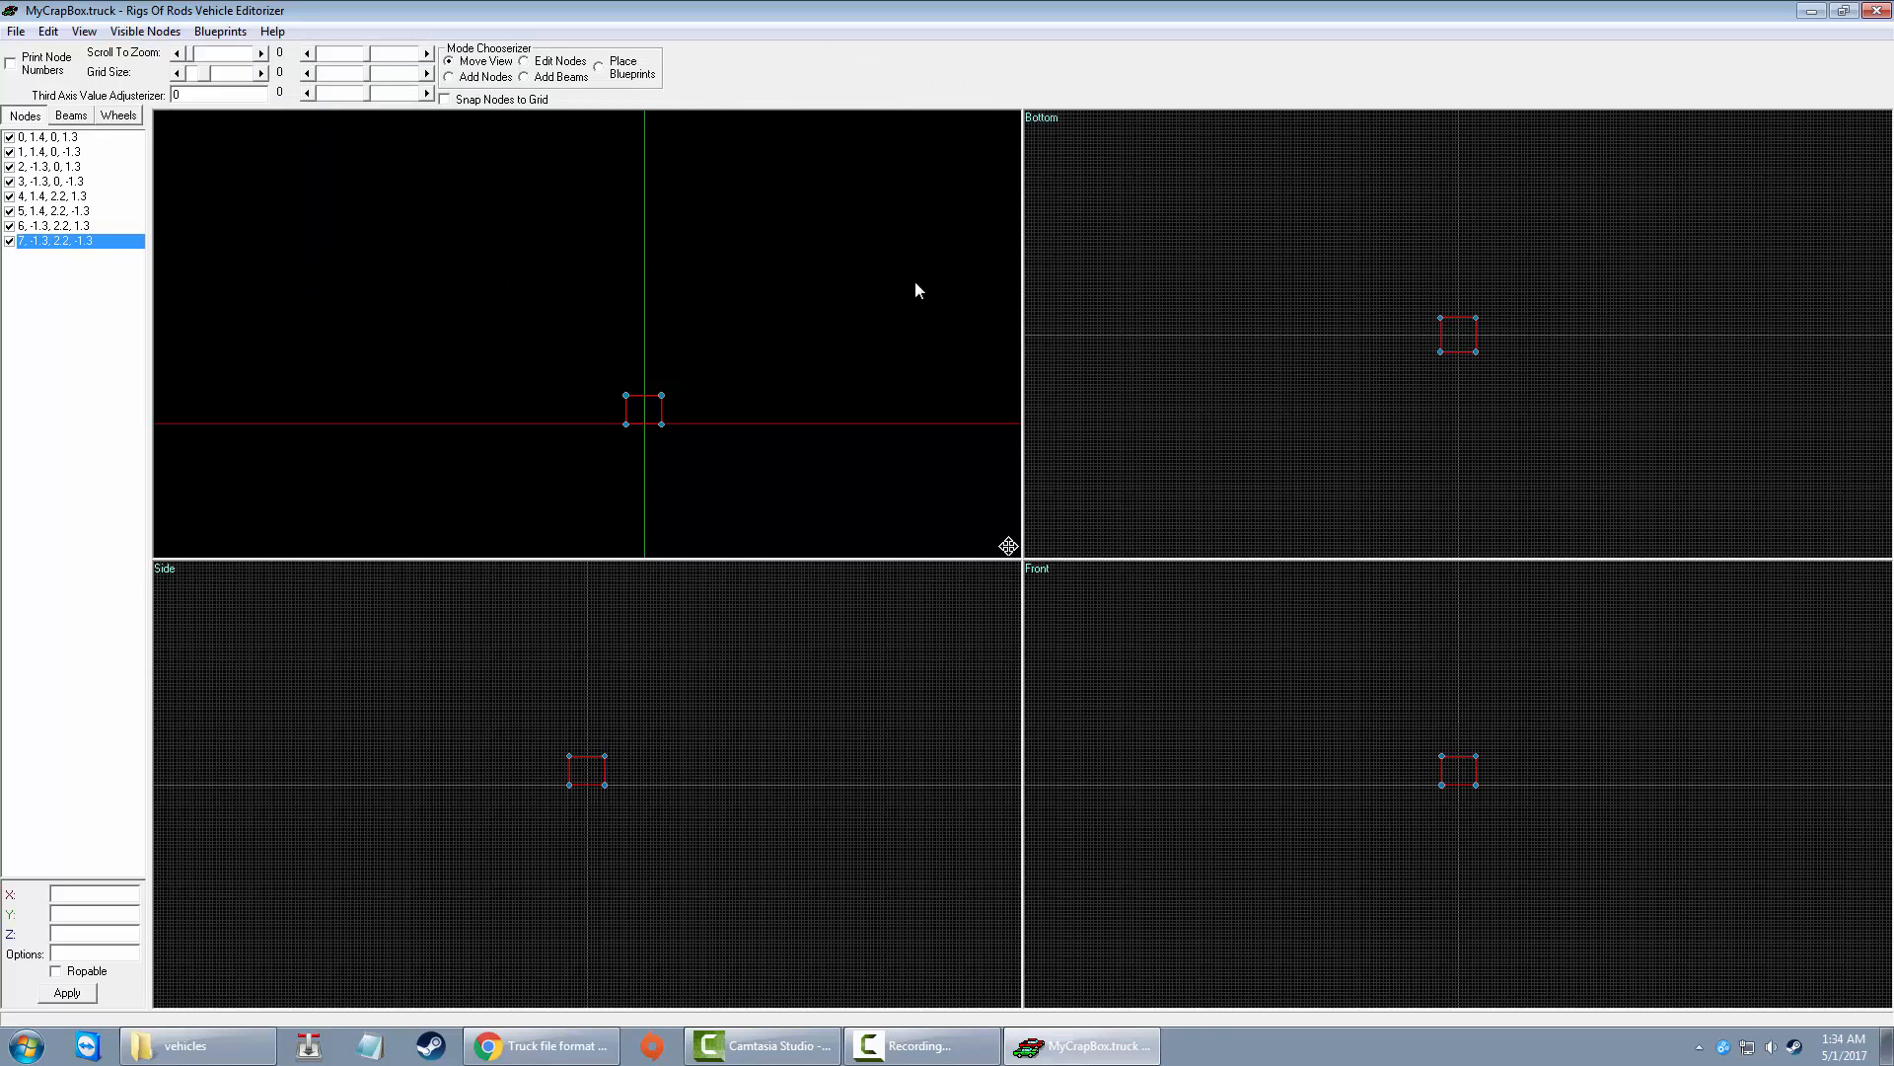
drag(1015, 543, 1184, 676)
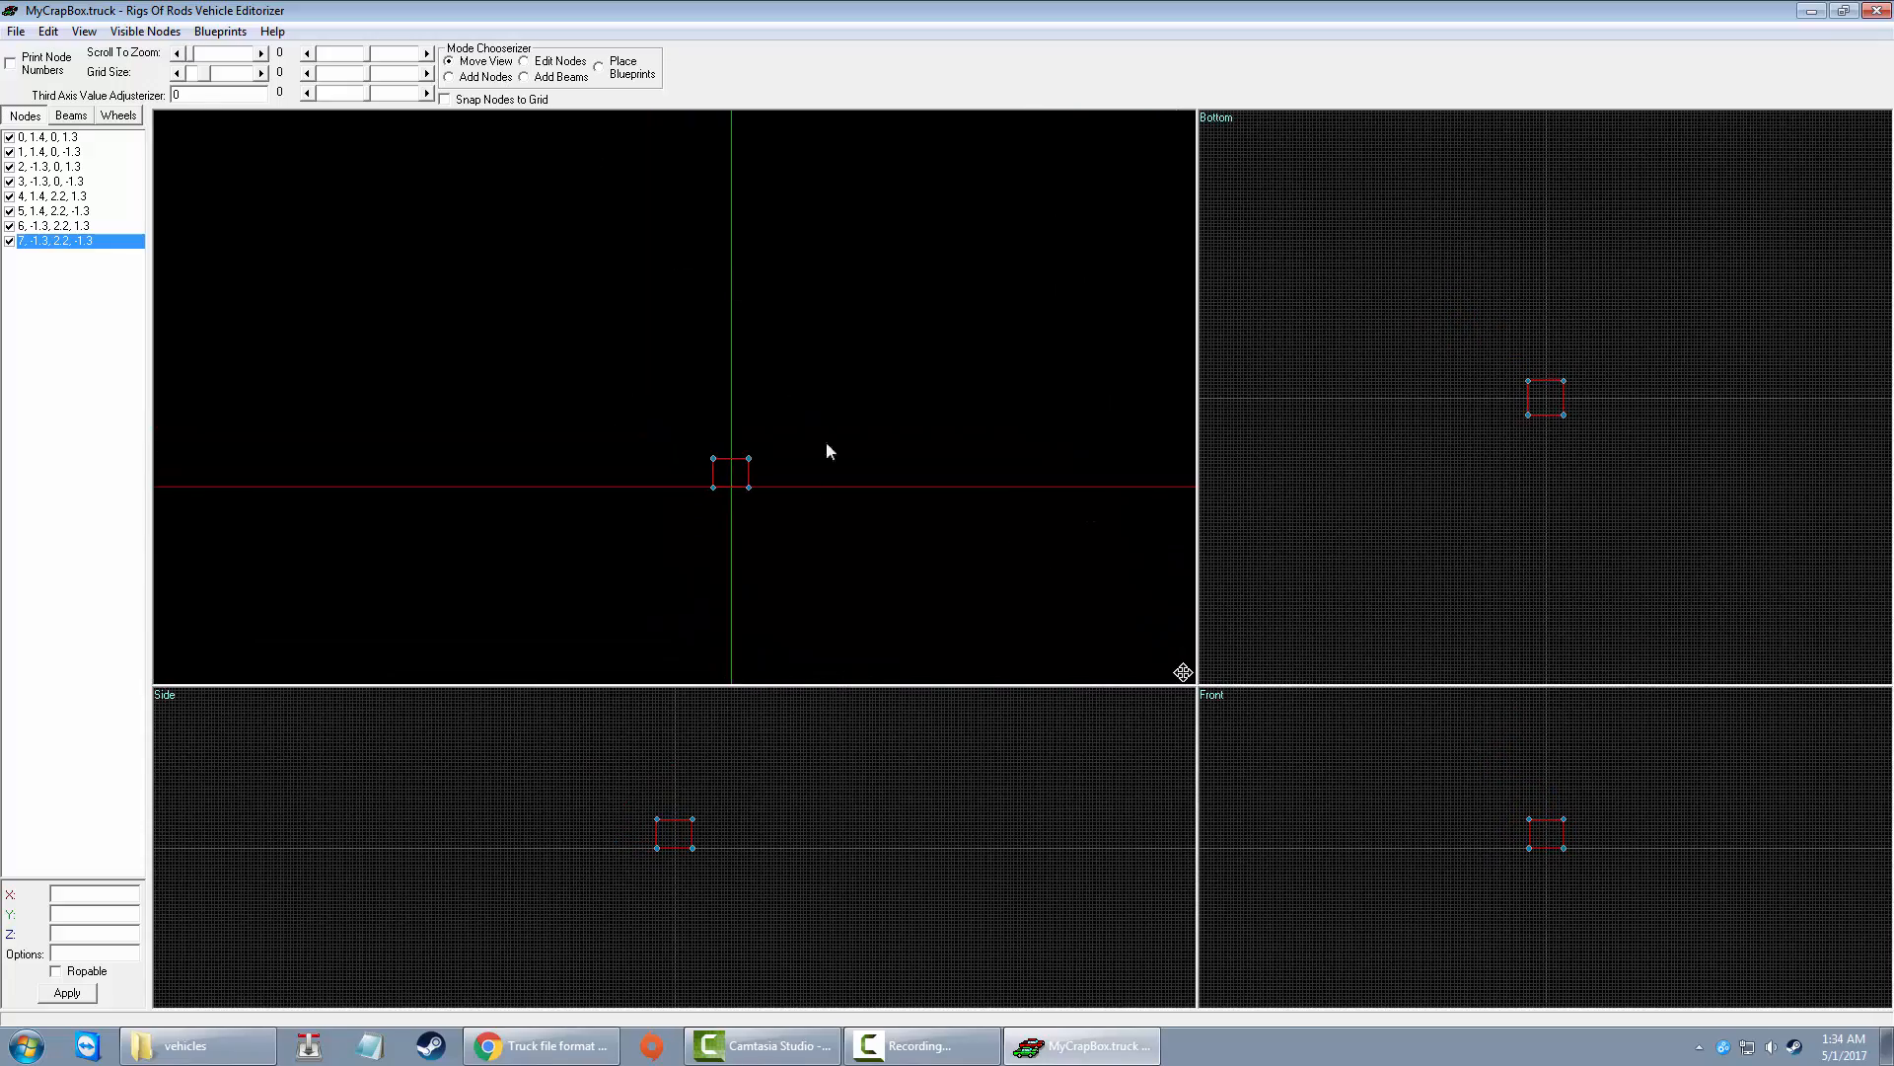
drag(789, 499, 790, 541)
scroll(788, 541, up, 2)
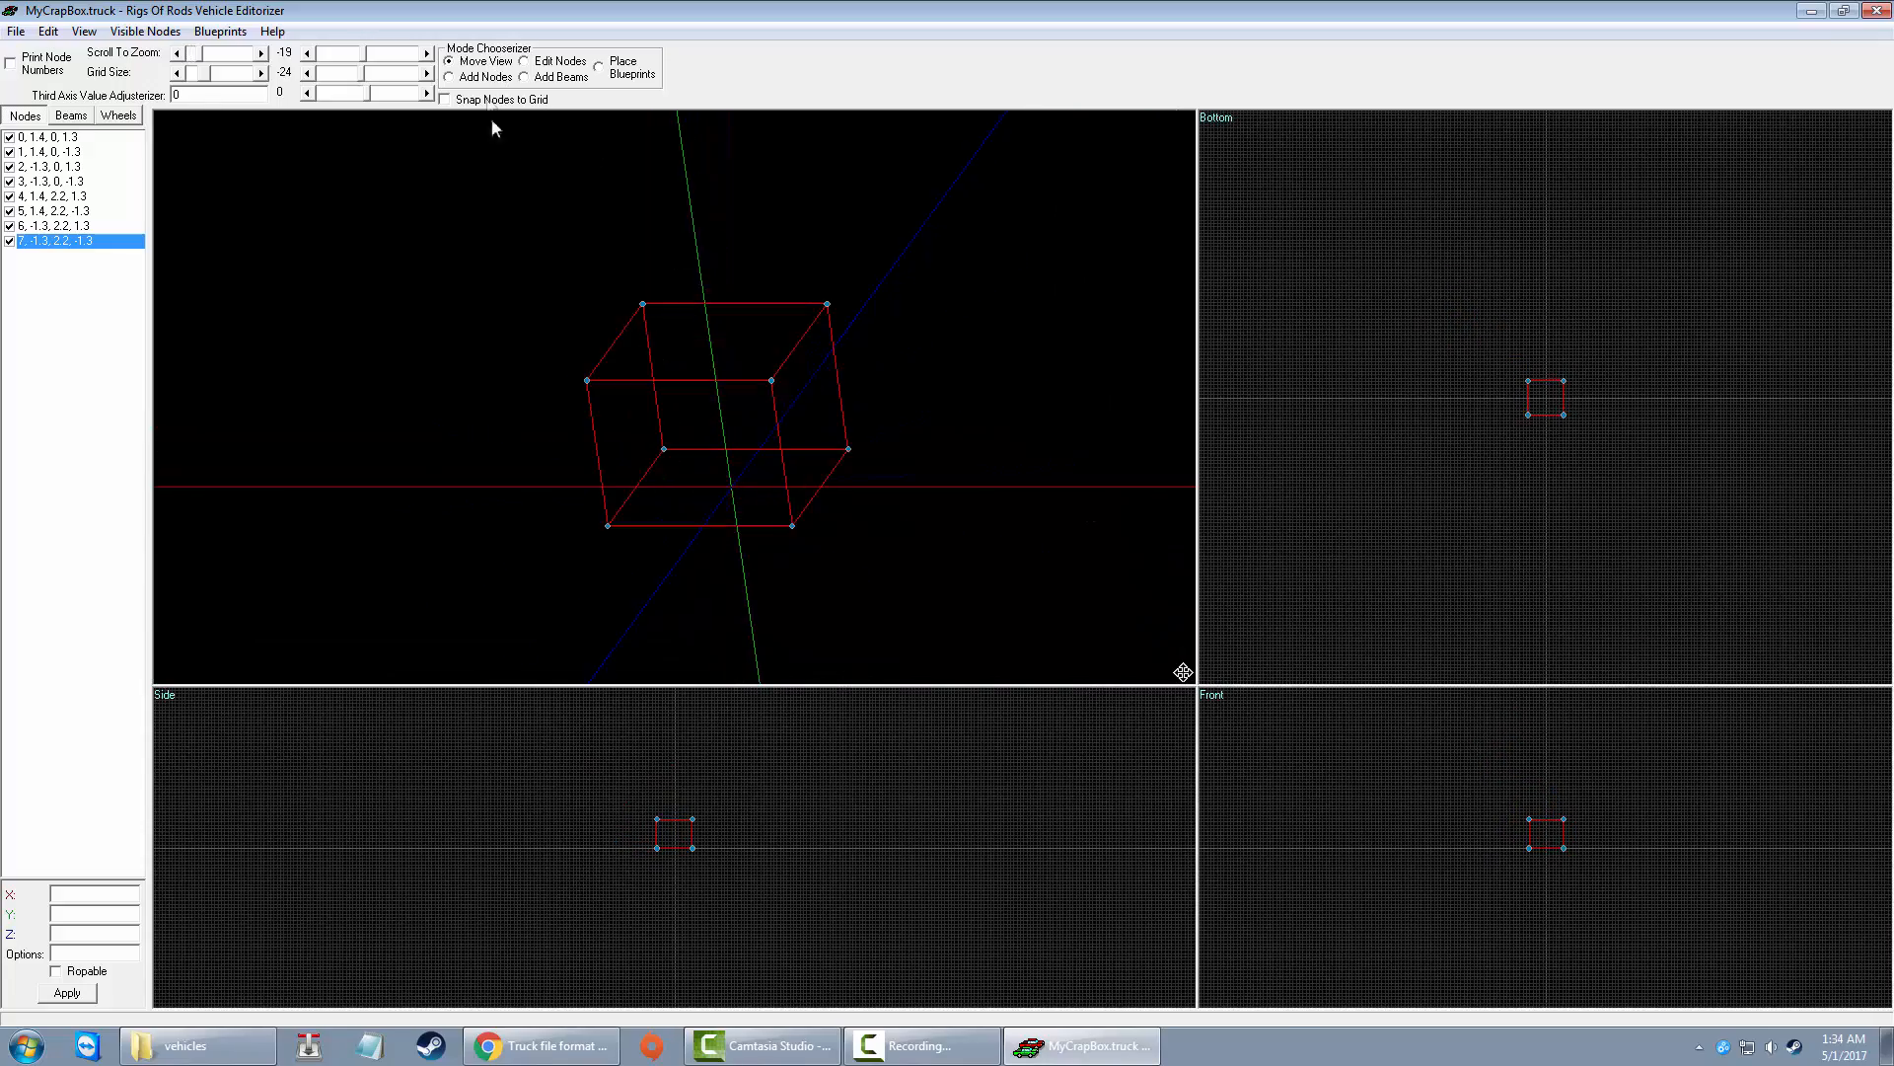
Step: Add crossing diagonal beams on the box's two side faces: 0–6, 4–2, 1–7 and 5–3
click(561, 77)
click(52, 118)
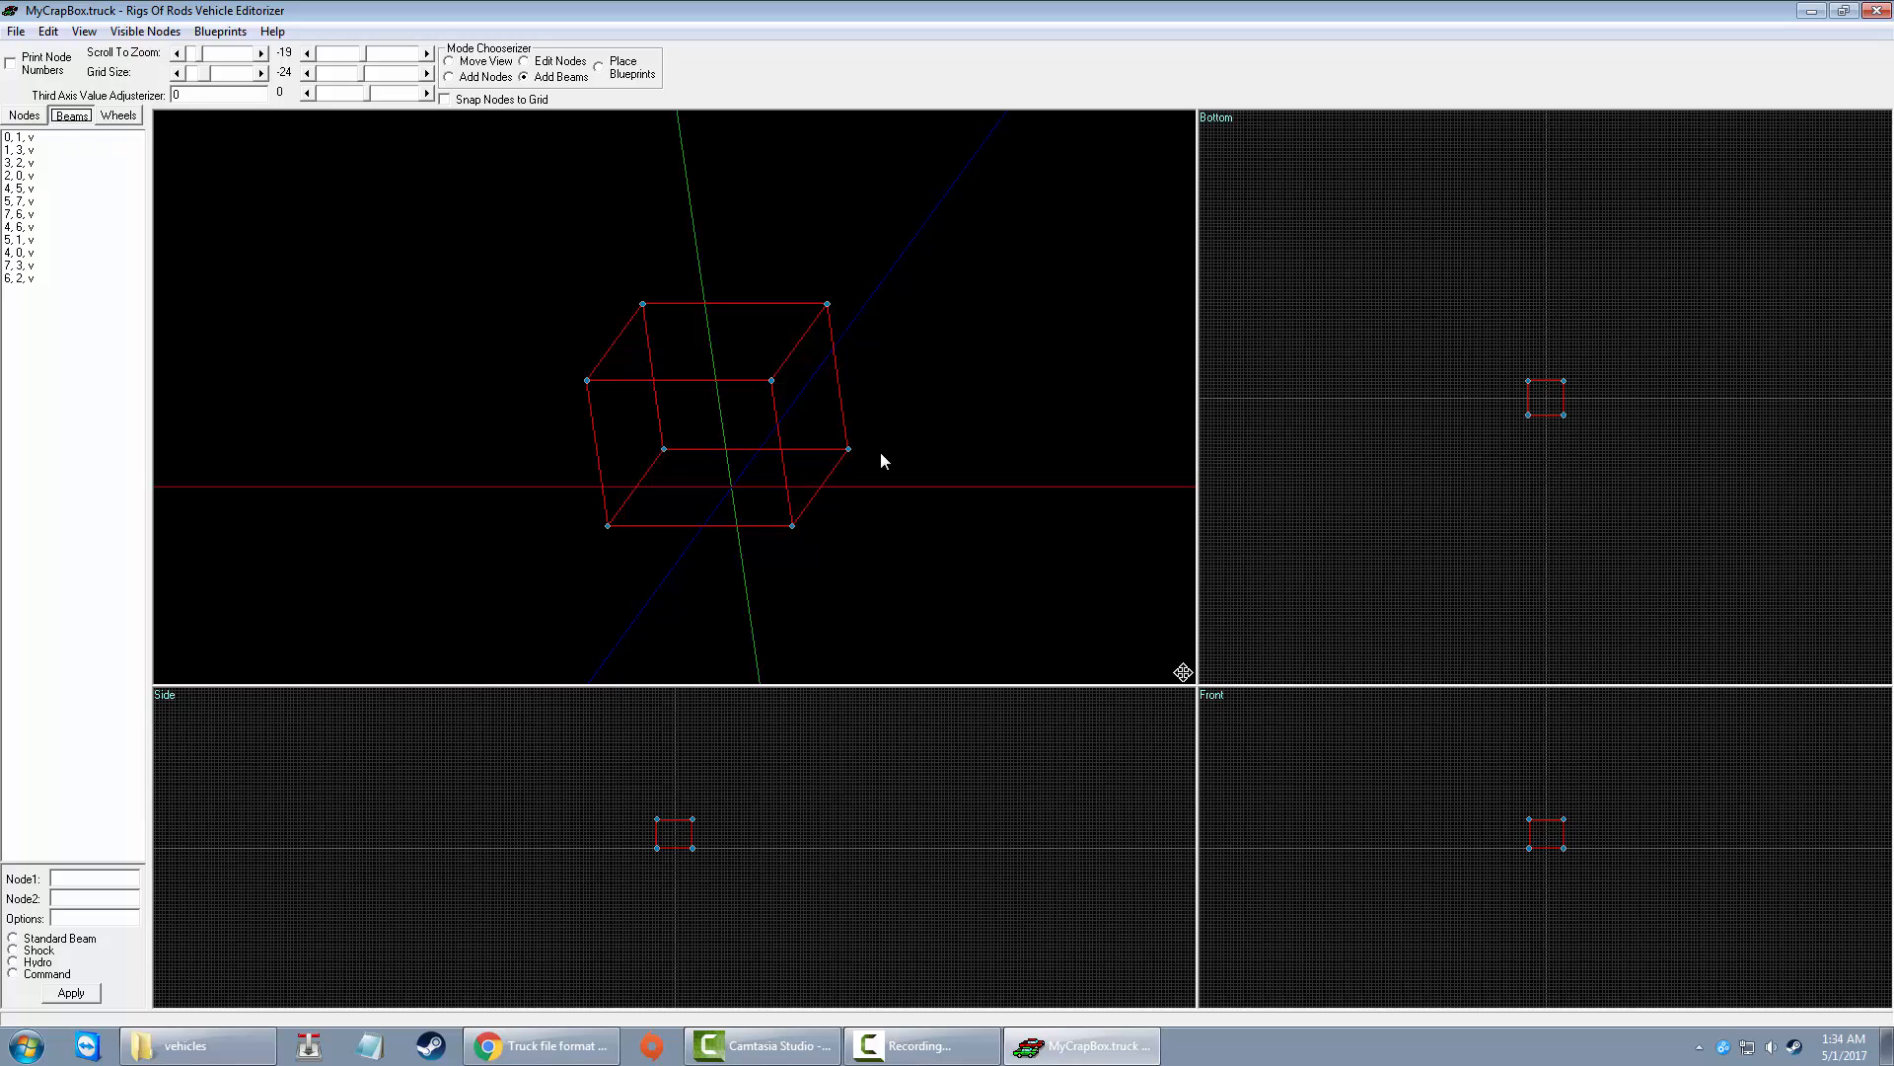
click(666, 449)
click(827, 305)
click(644, 306)
click(847, 449)
click(848, 448)
click(772, 380)
click(587, 380)
click(790, 528)
Step: Add crossing diagonal beams on the box's two end faces: 0–5, 1–4, 2–7 and 3–6
click(587, 381)
click(609, 526)
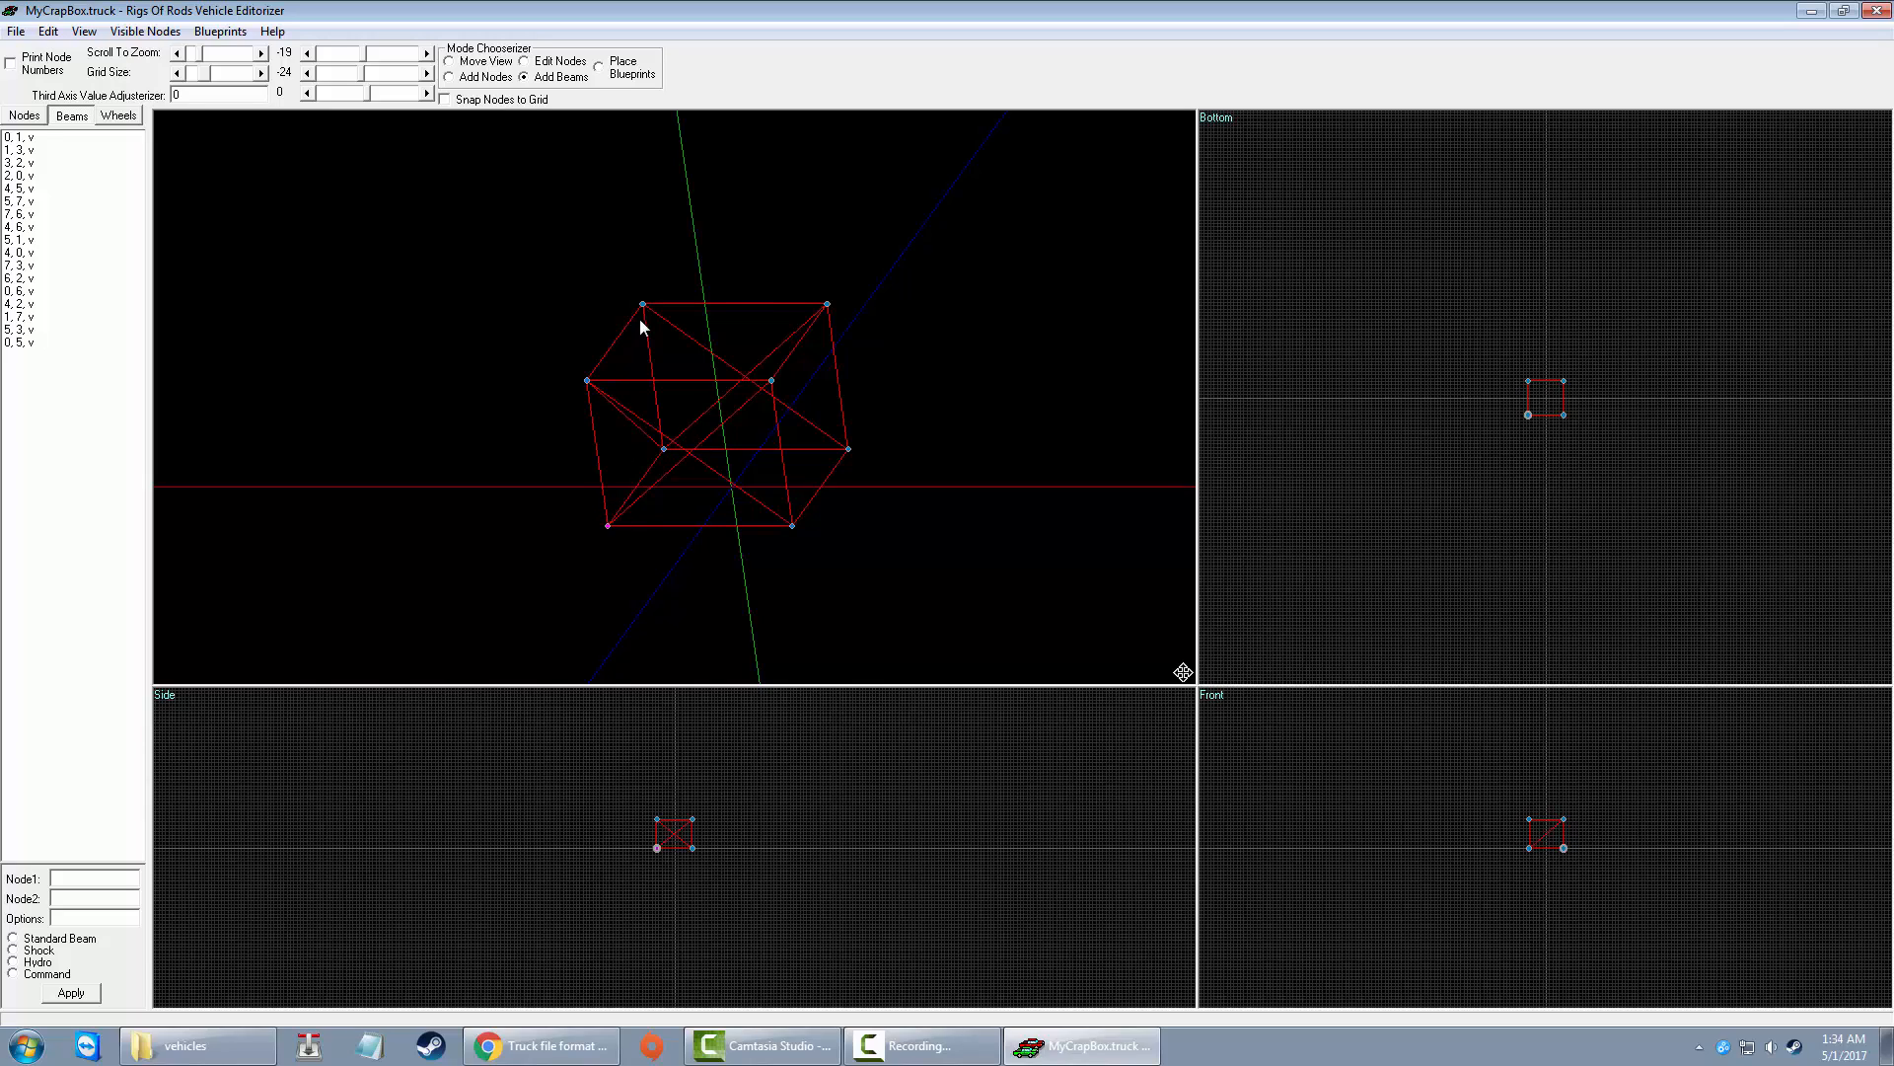
click(644, 306)
click(828, 304)
Step: Add crossing diagonal beams on the box's top face, 4–7 and 5–6, and bottom face, 0–3 and 1–2
click(643, 305)
click(770, 381)
click(588, 381)
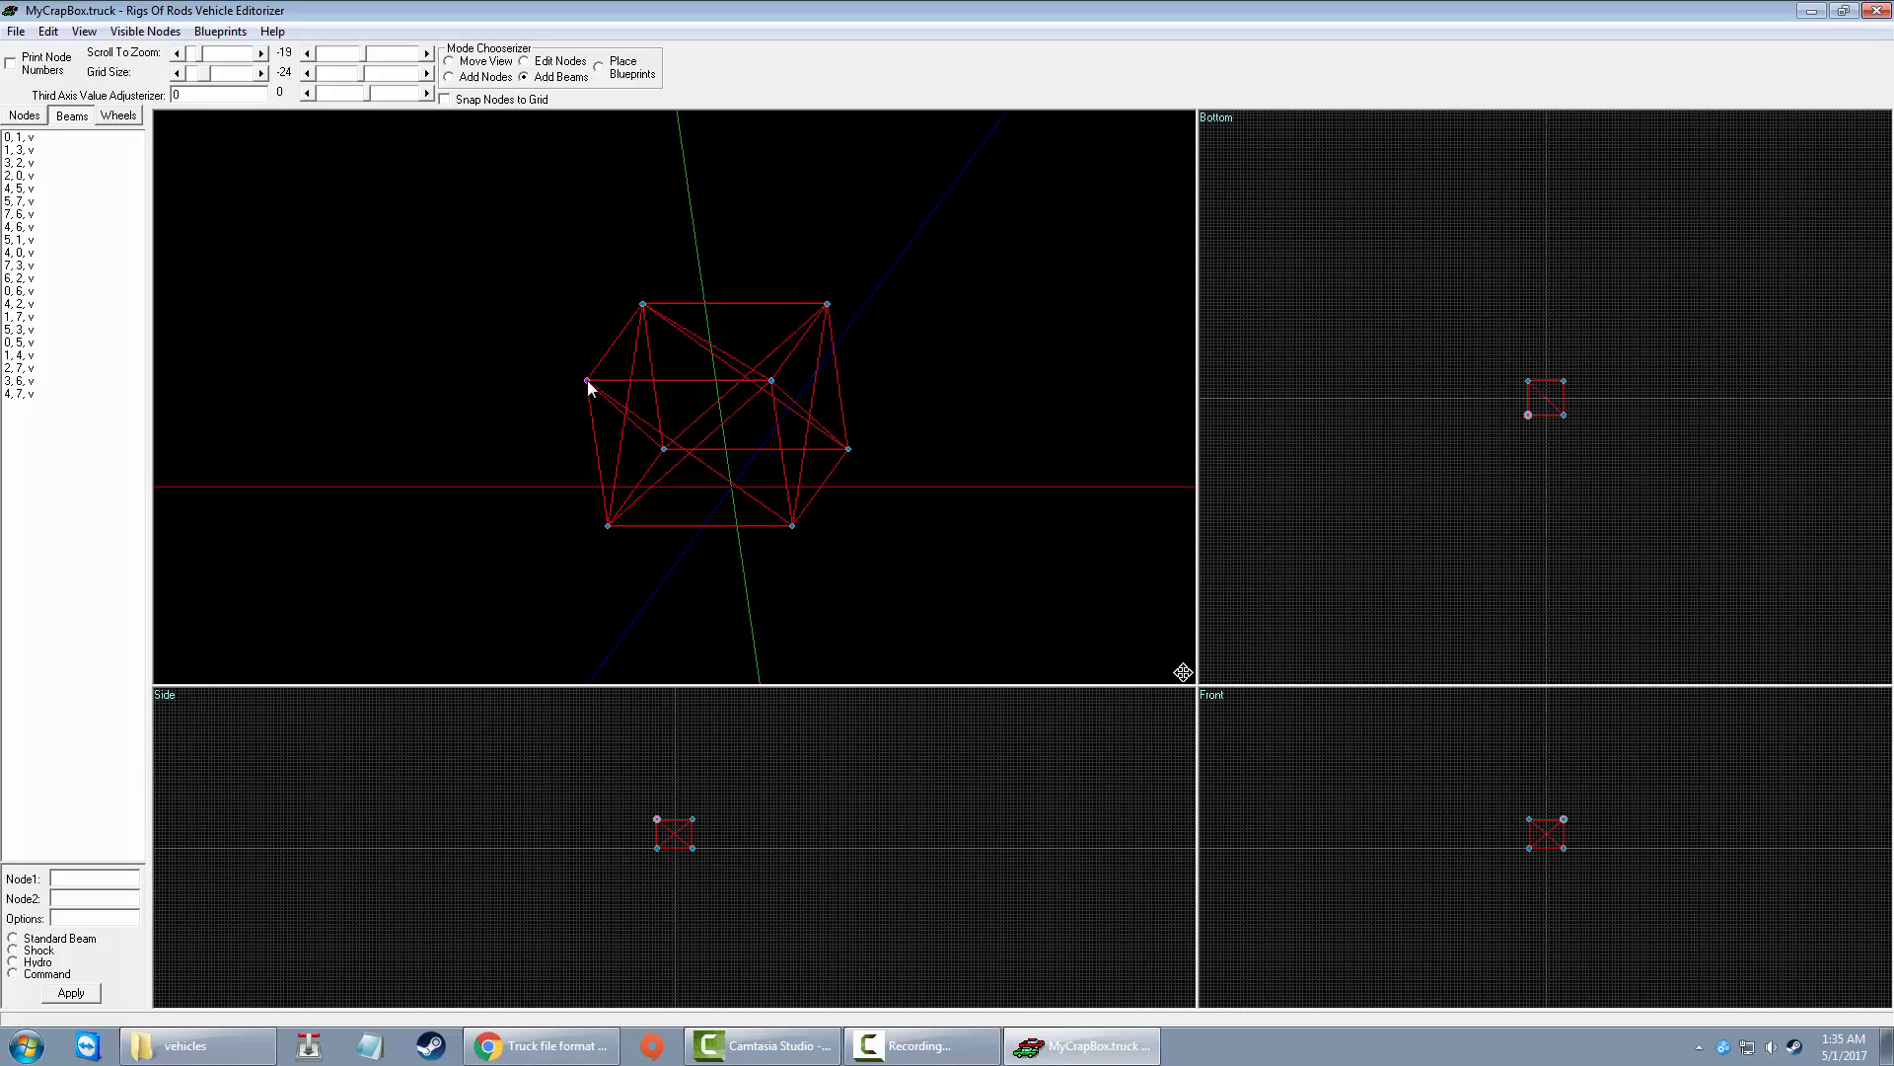
click(828, 305)
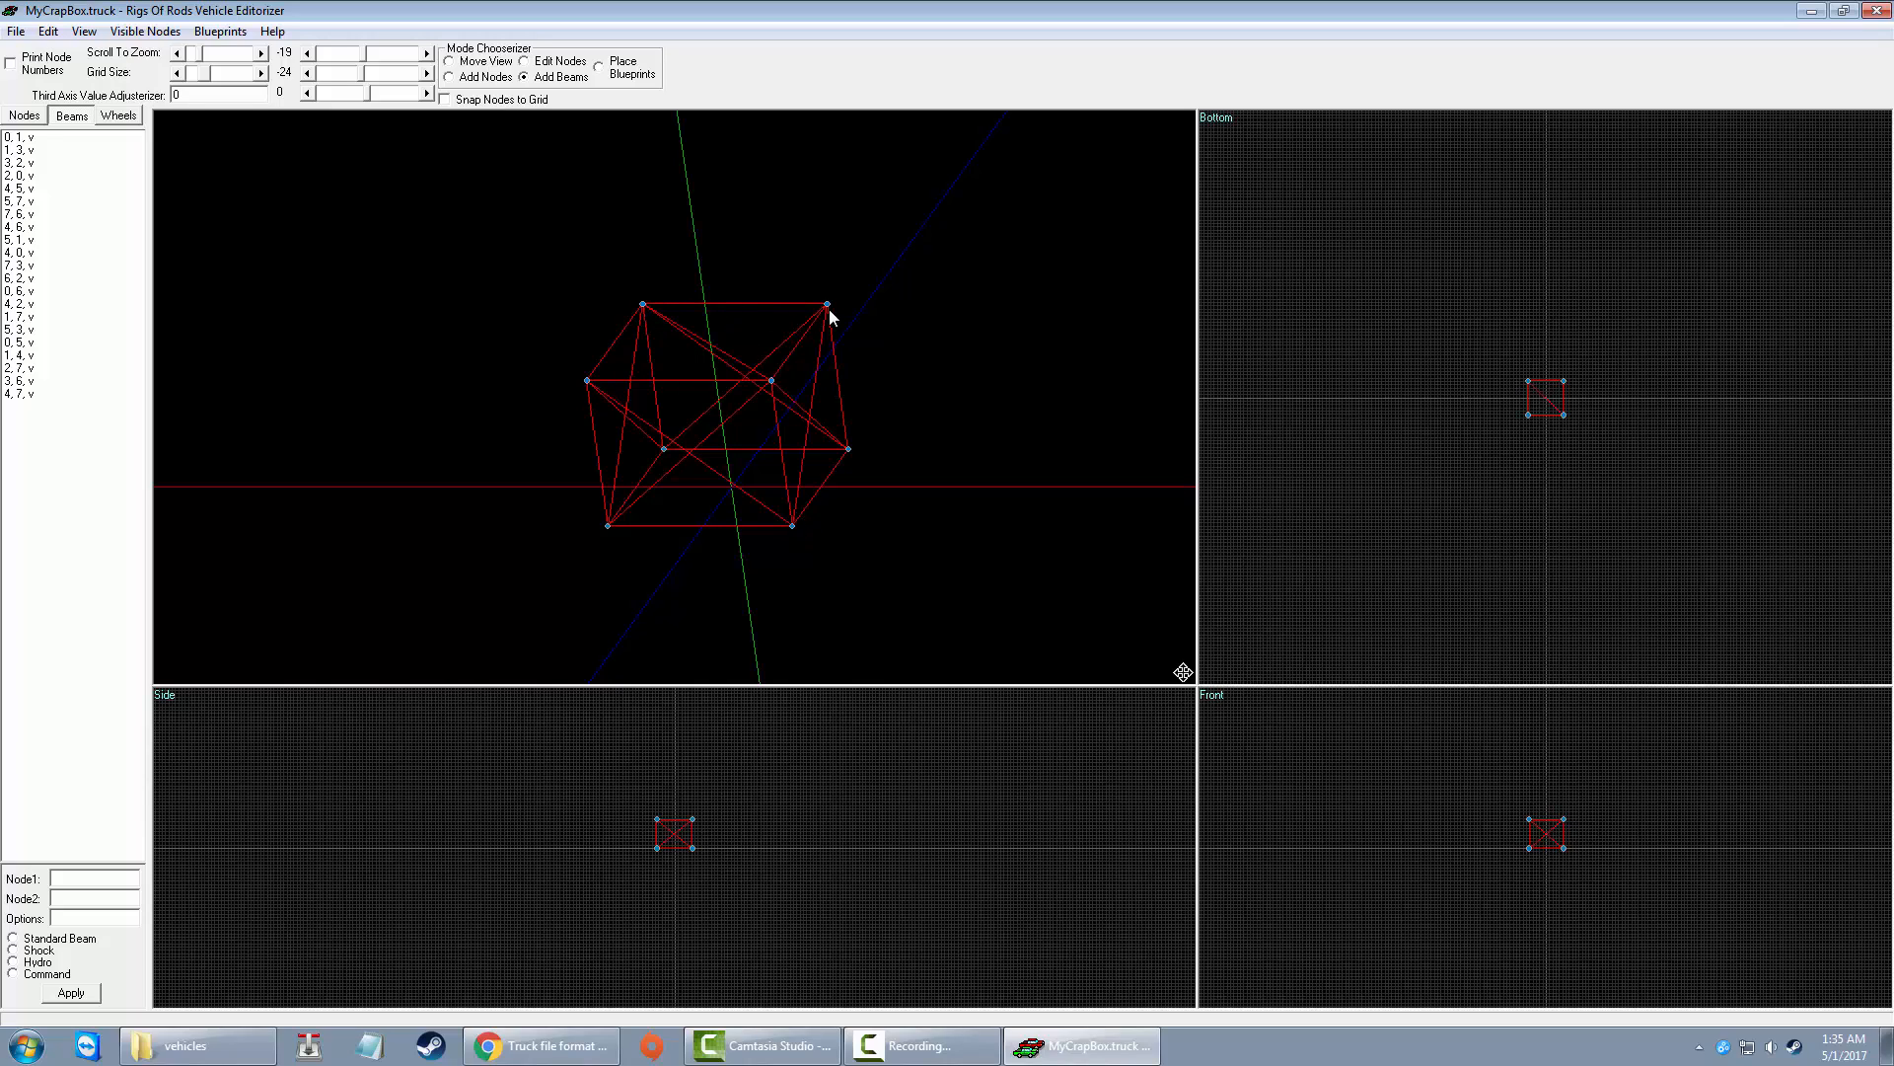
click(793, 526)
click(609, 525)
click(848, 449)
Step: Change the options of all twelve diagonal beams, from 0–6 through 1–2, to i
click(481, 63)
mouse_move(696, 351)
mouse_down()
mouse_move(801, 318)
mouse_move(754, 298)
mouse_move(695, 309)
mouse_move(650, 359)
mouse_move(707, 371)
mouse_move(681, 367)
mouse_up()
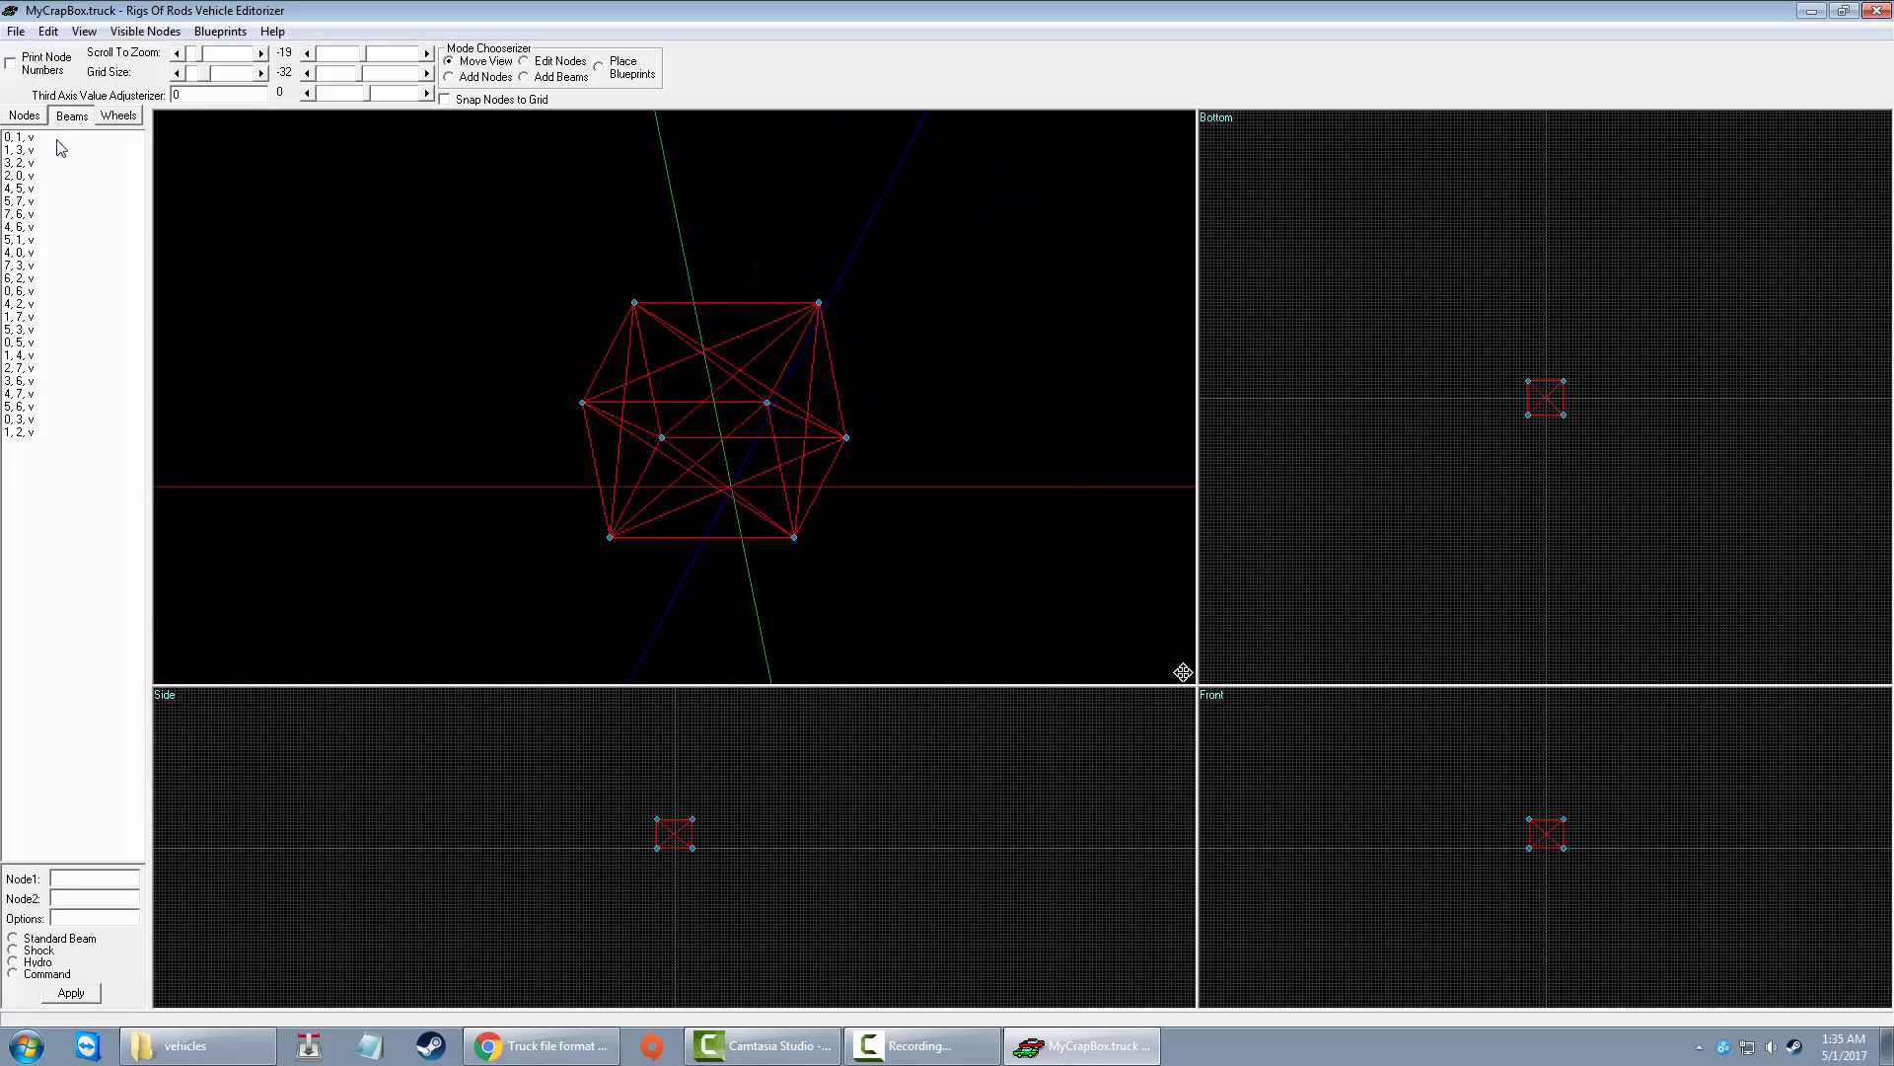
click(36, 115)
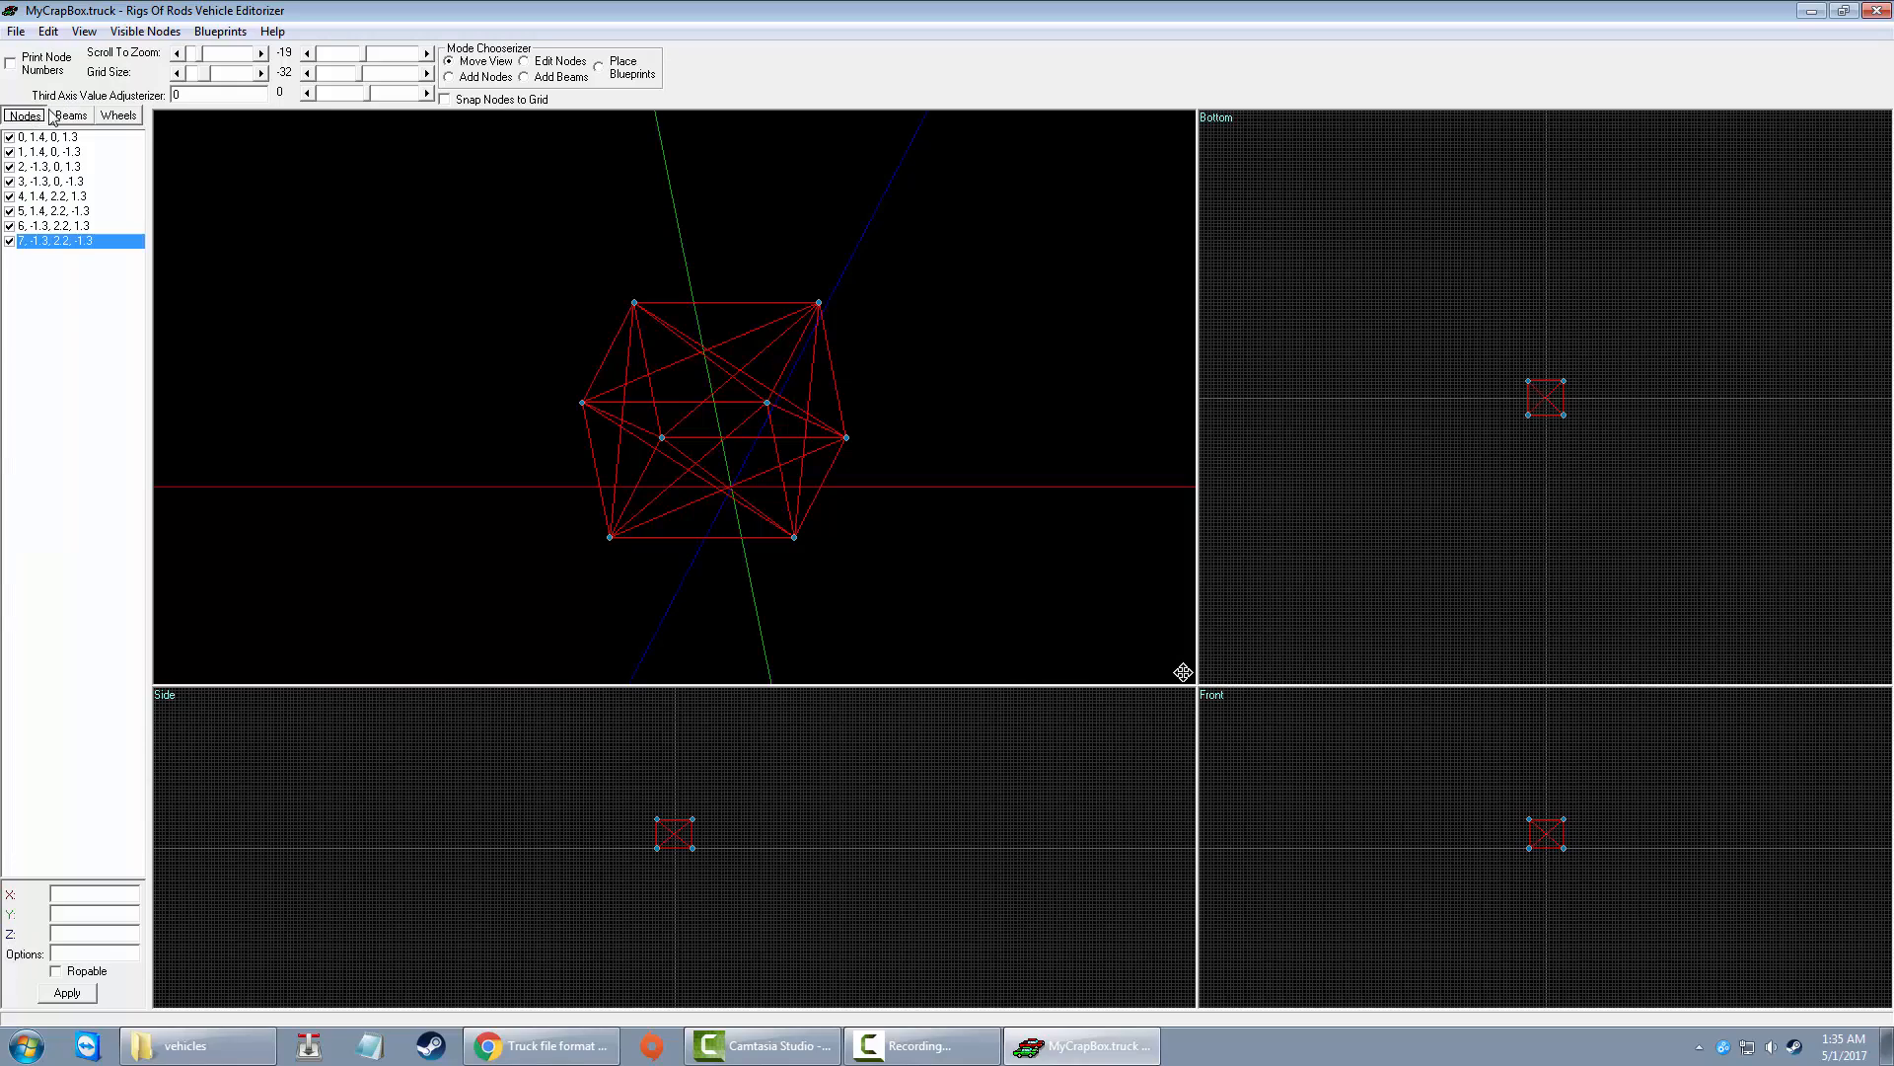
click(58, 116)
click(23, 431)
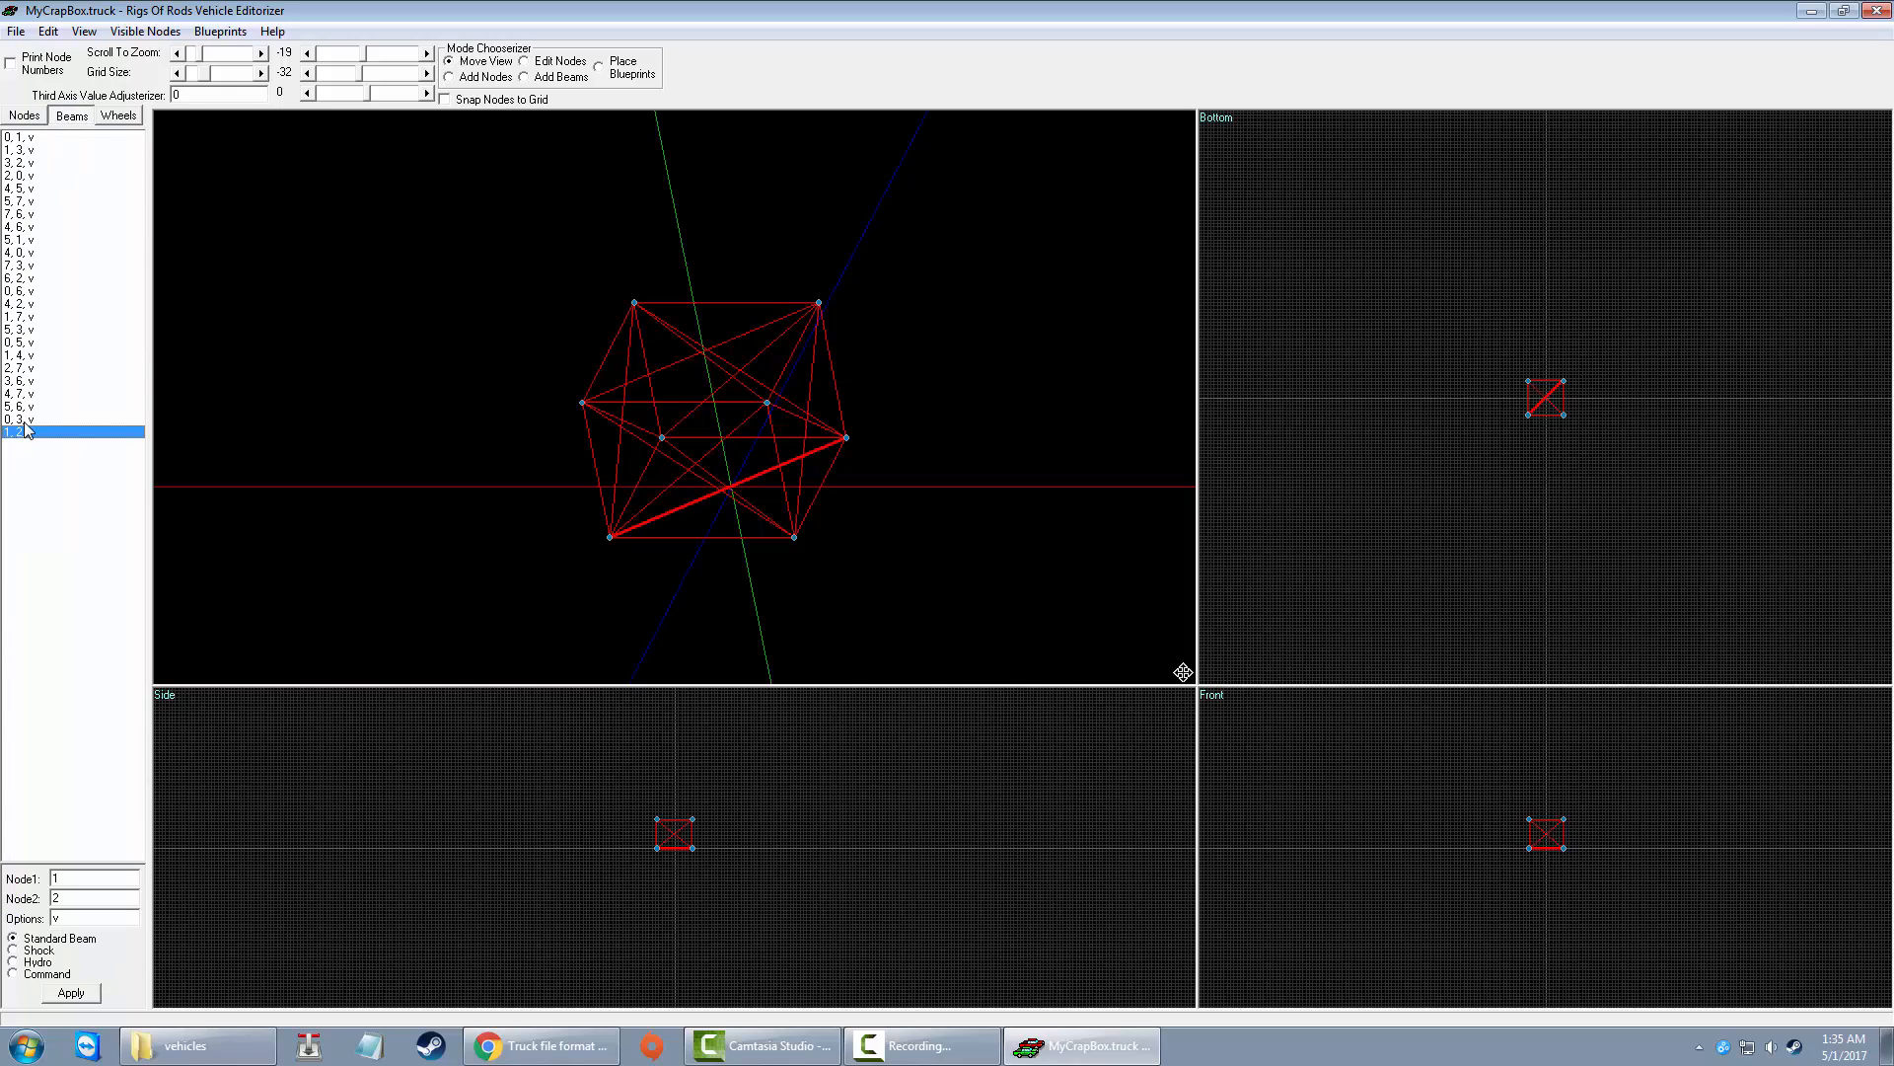
key(shift+Up)
key(shift+Up)
key(shift+Up)
key(shift+Up)
key(shift+Up)
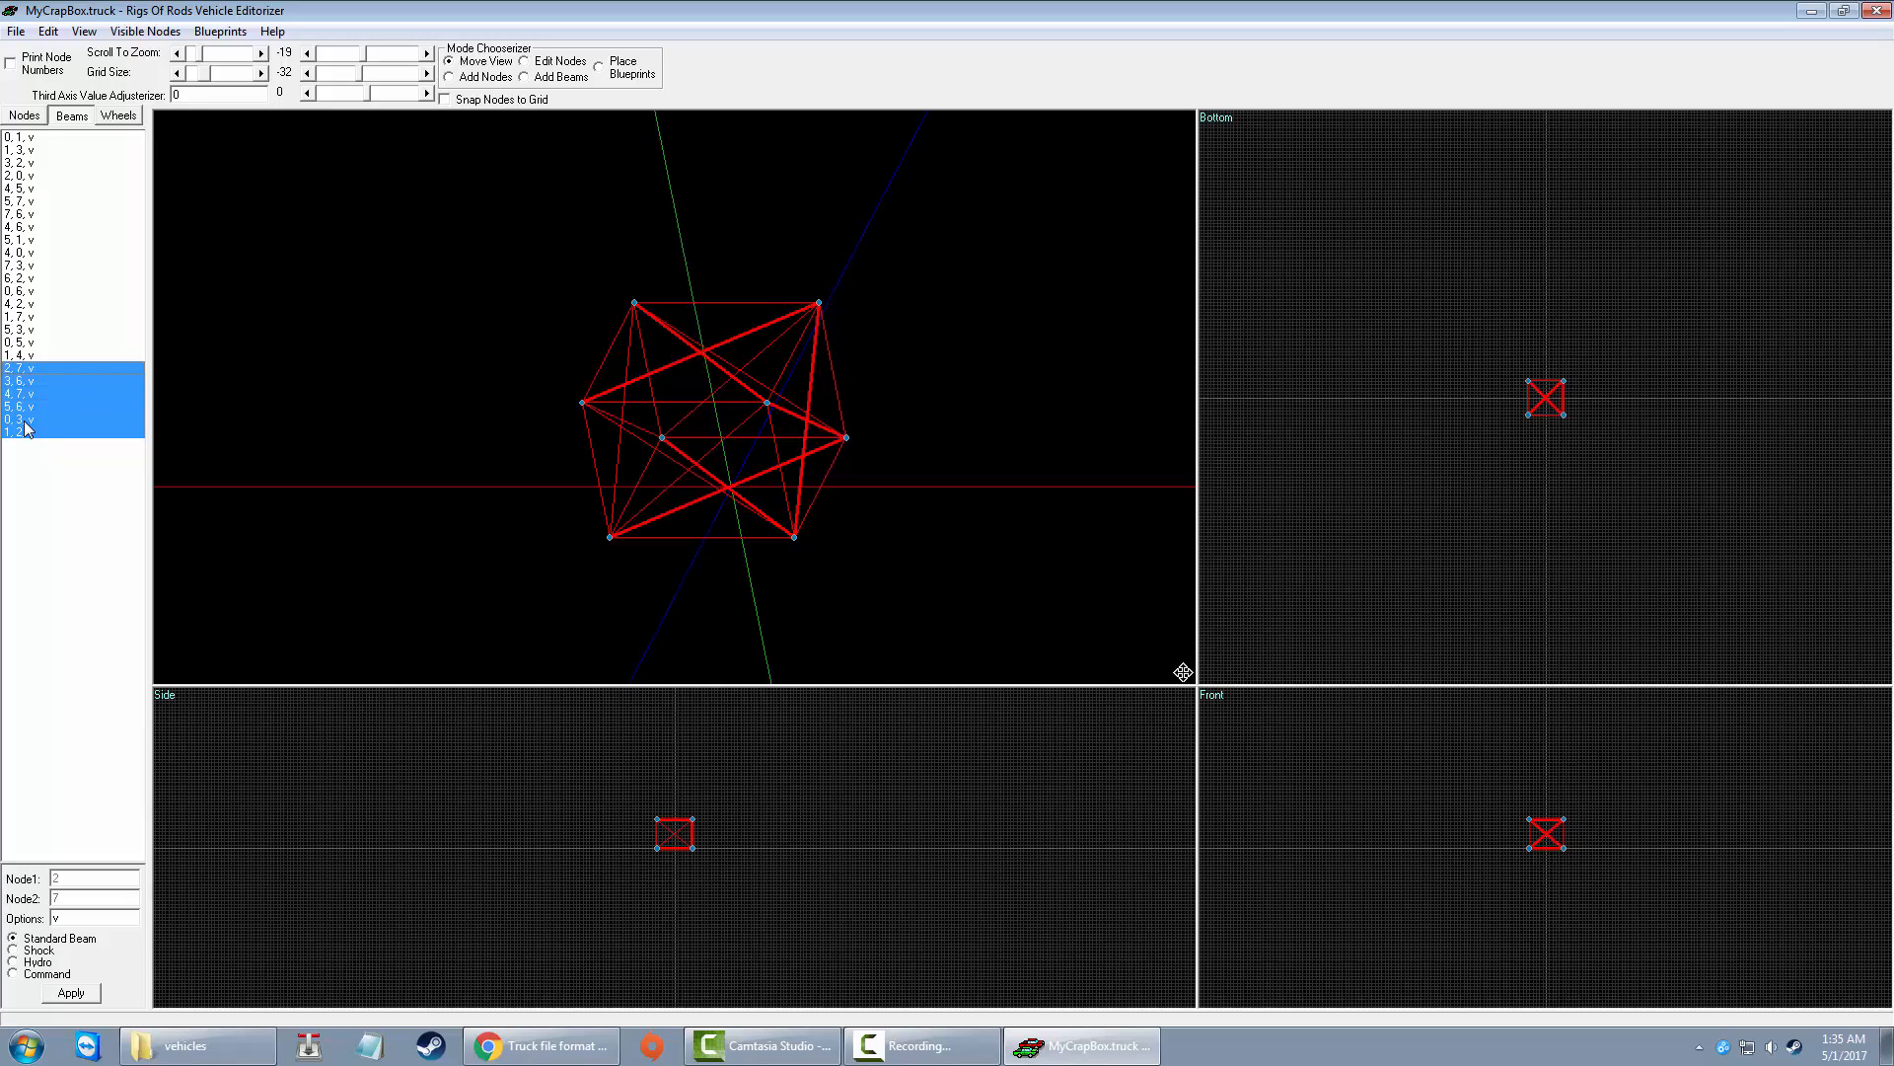
key(shift+Up)
key(shift+Up)
key(shift+Up)
key(shift+Up)
key(shift+Up)
key(shift+Up)
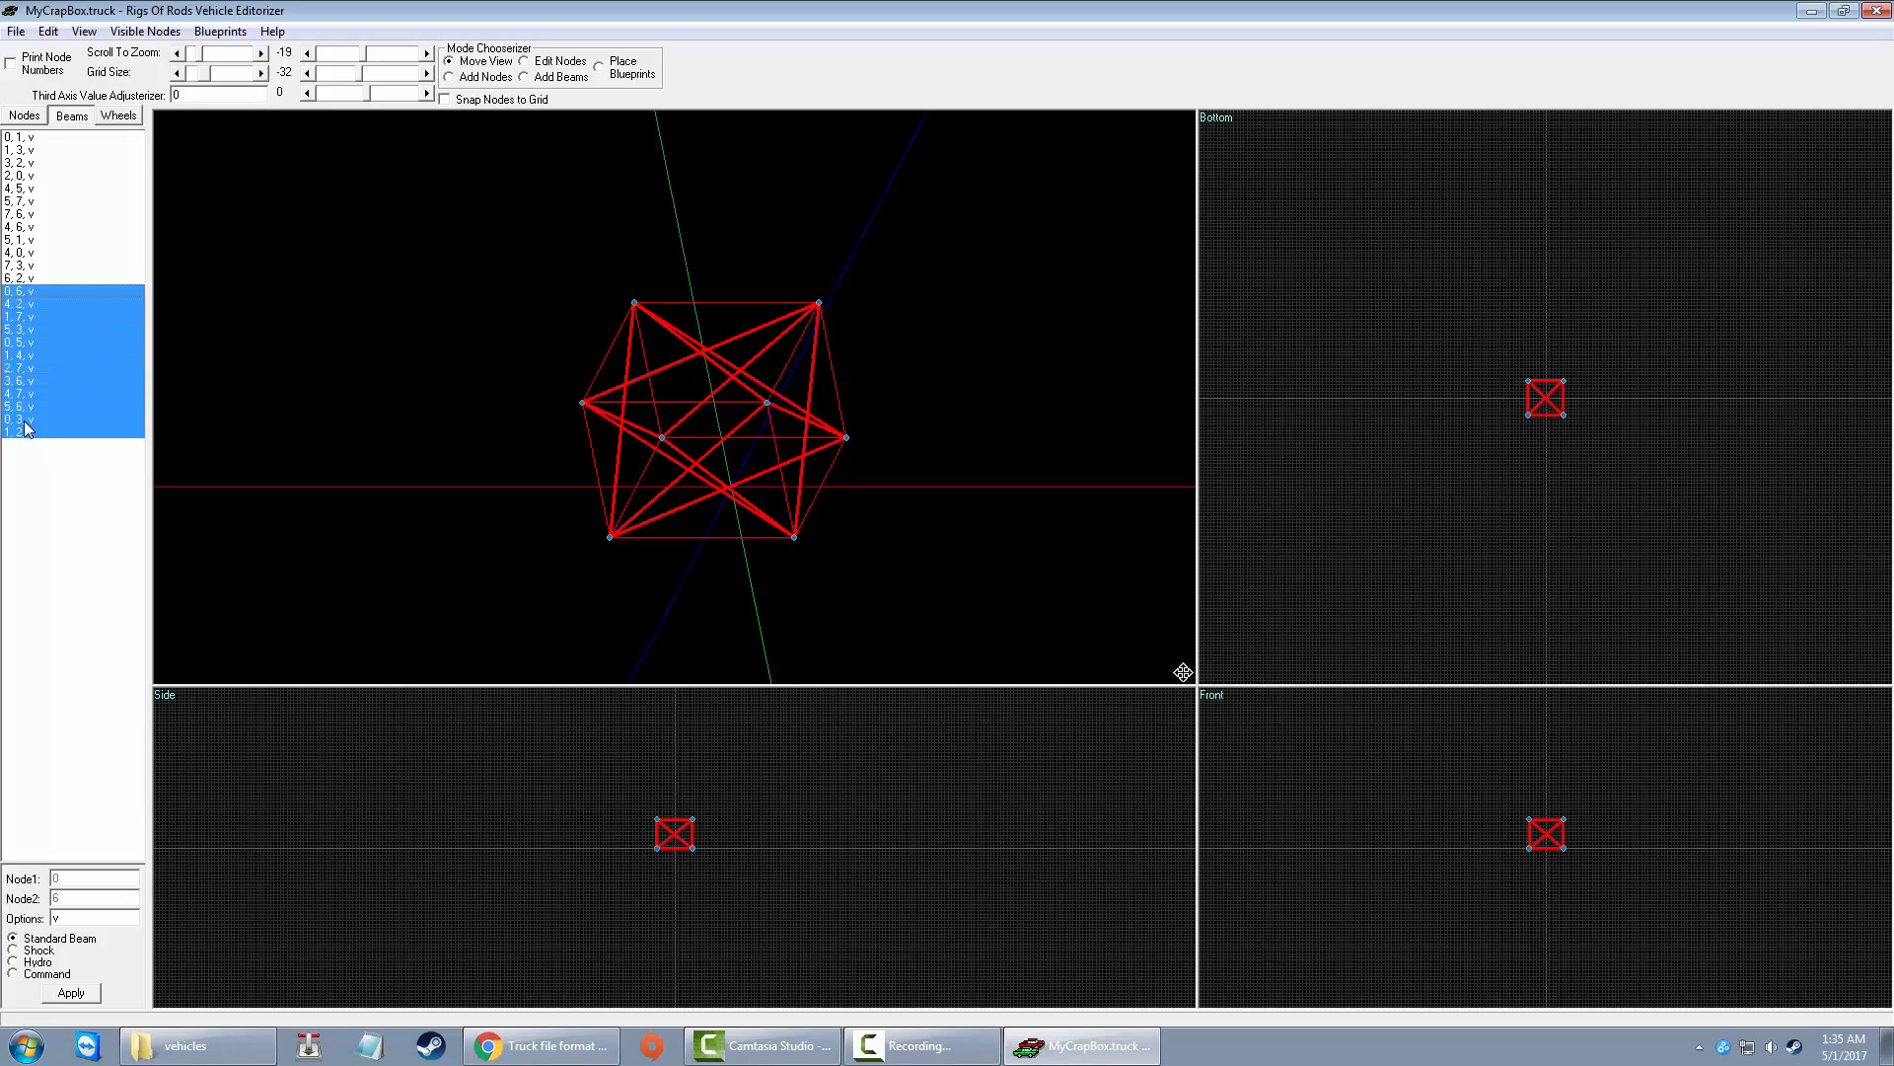
key(shift+Up)
key(shift+Down)
drag(143, 918, 16, 927)
text(i)
click(71, 992)
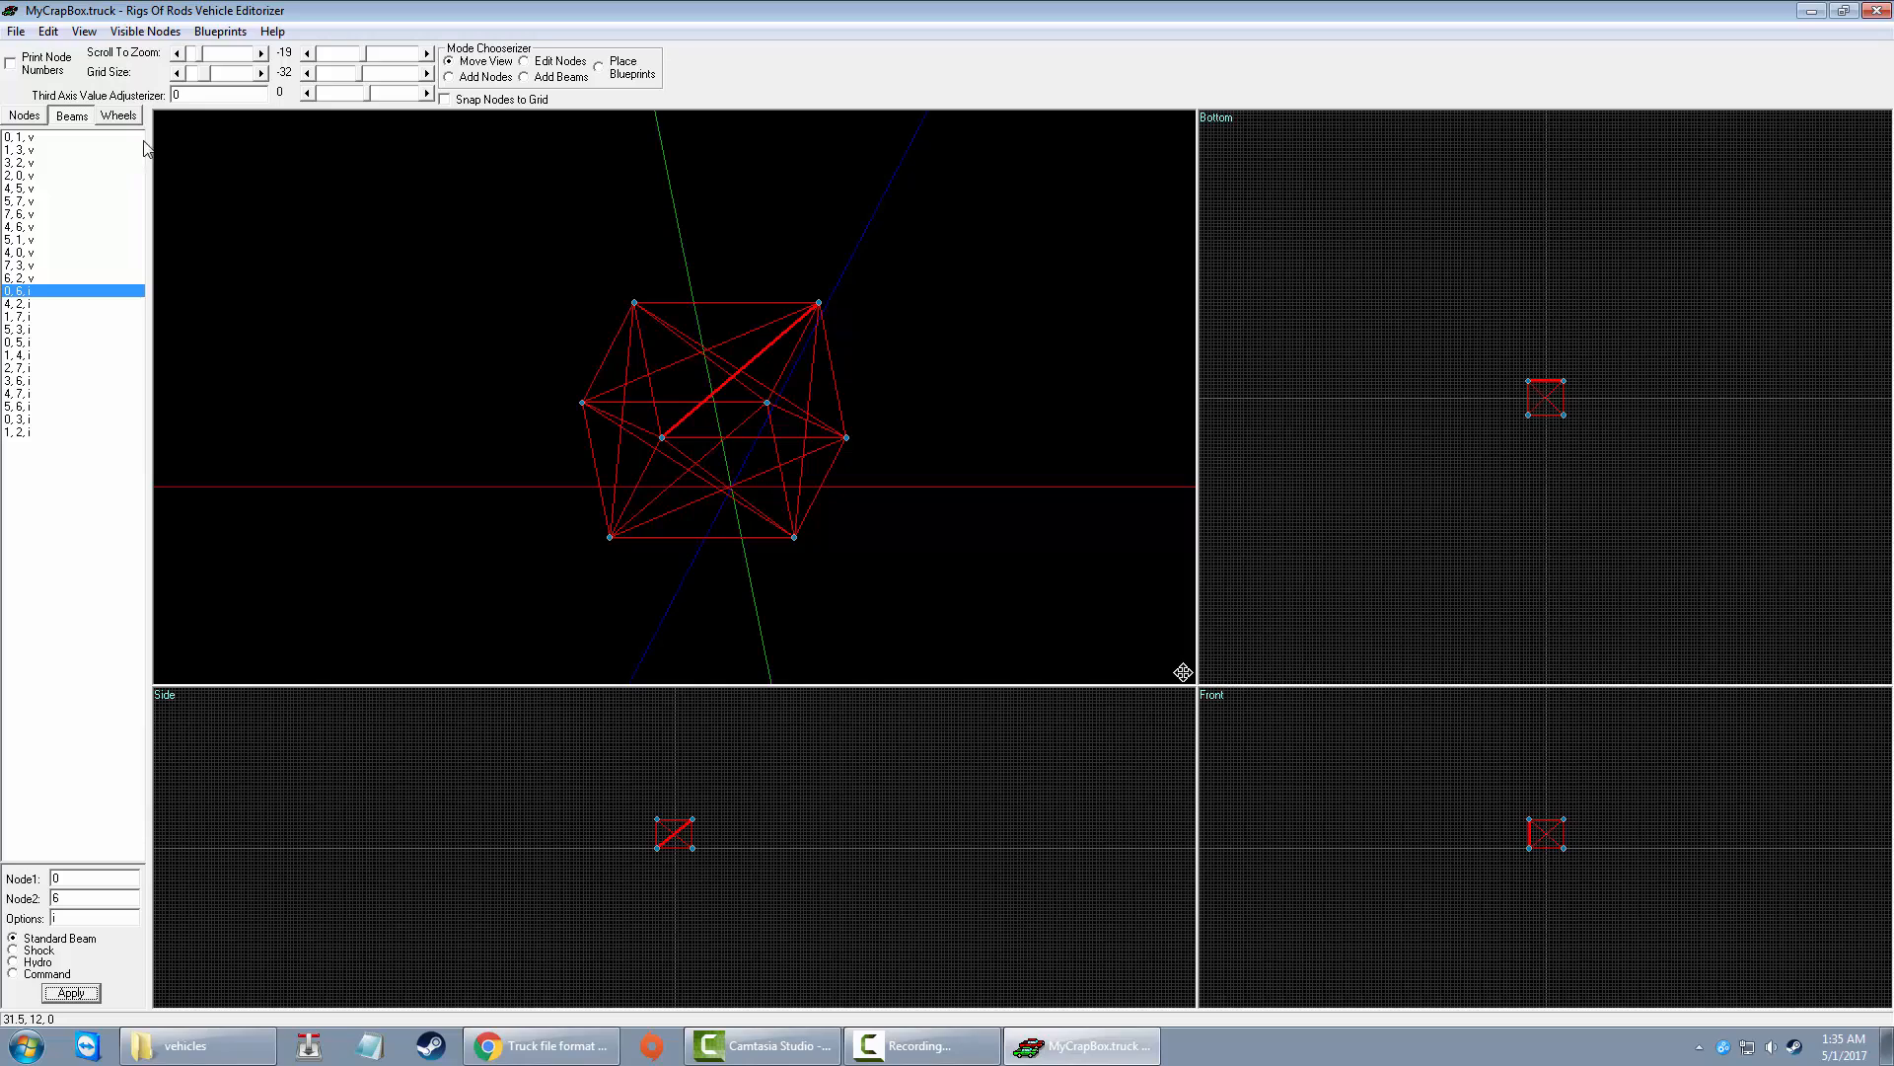
Step: Hide the invisible beams in the viewports and save the truck file
click(84, 33)
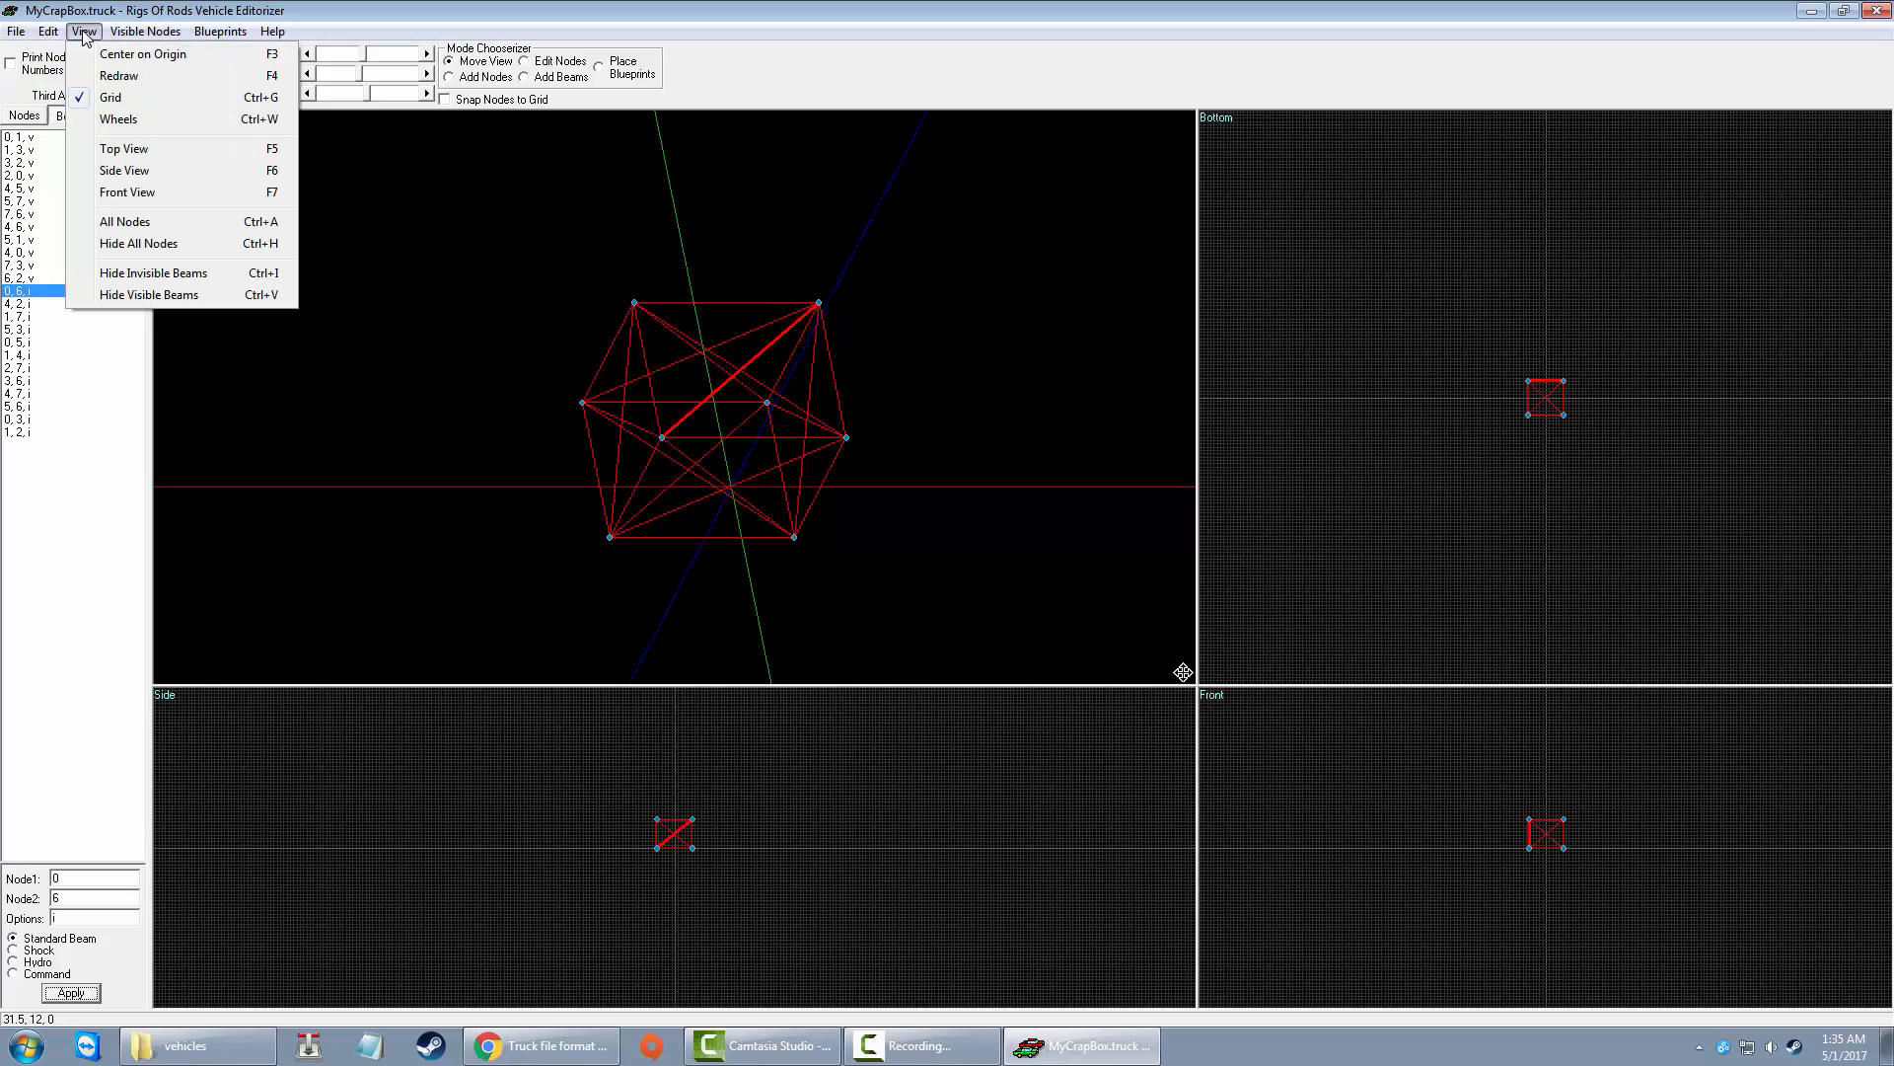
click(140, 282)
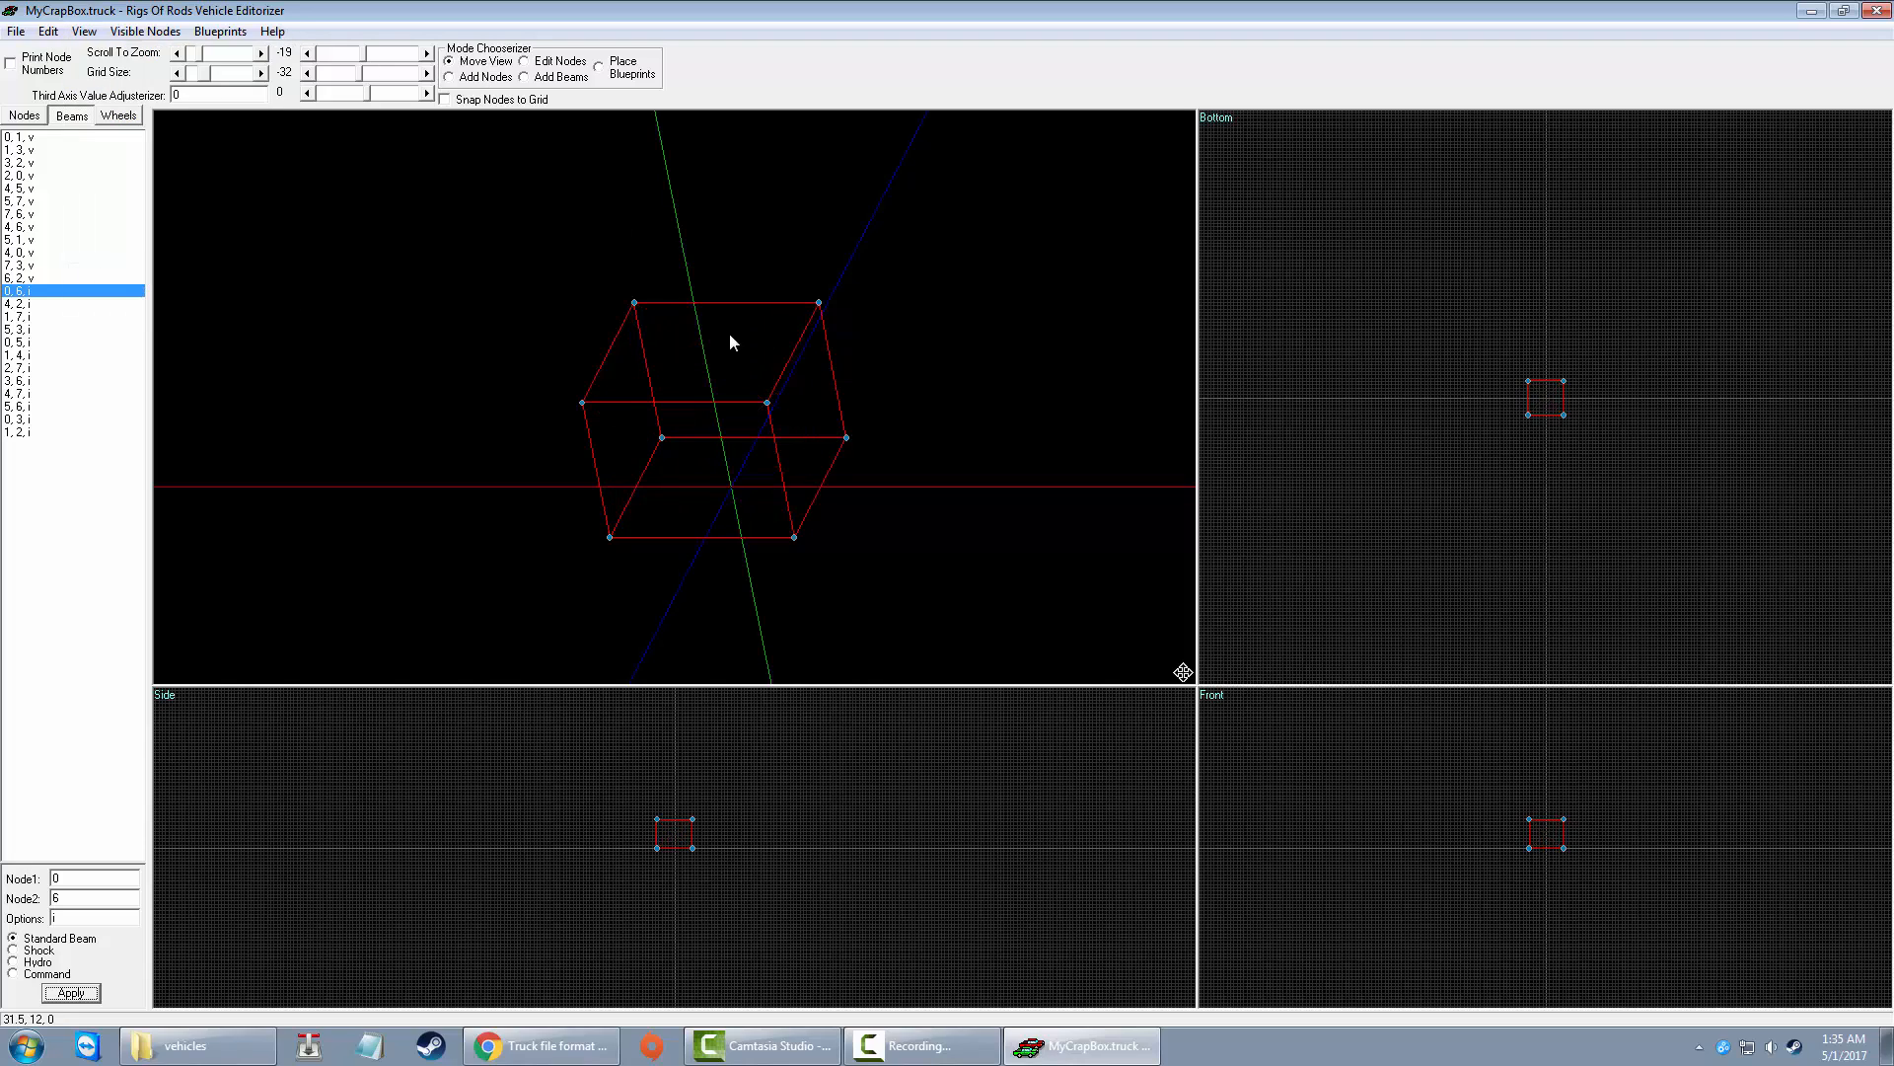
mouse_move(730, 334)
mouse_down()
mouse_move(778, 322)
mouse_move(760, 318)
mouse_up()
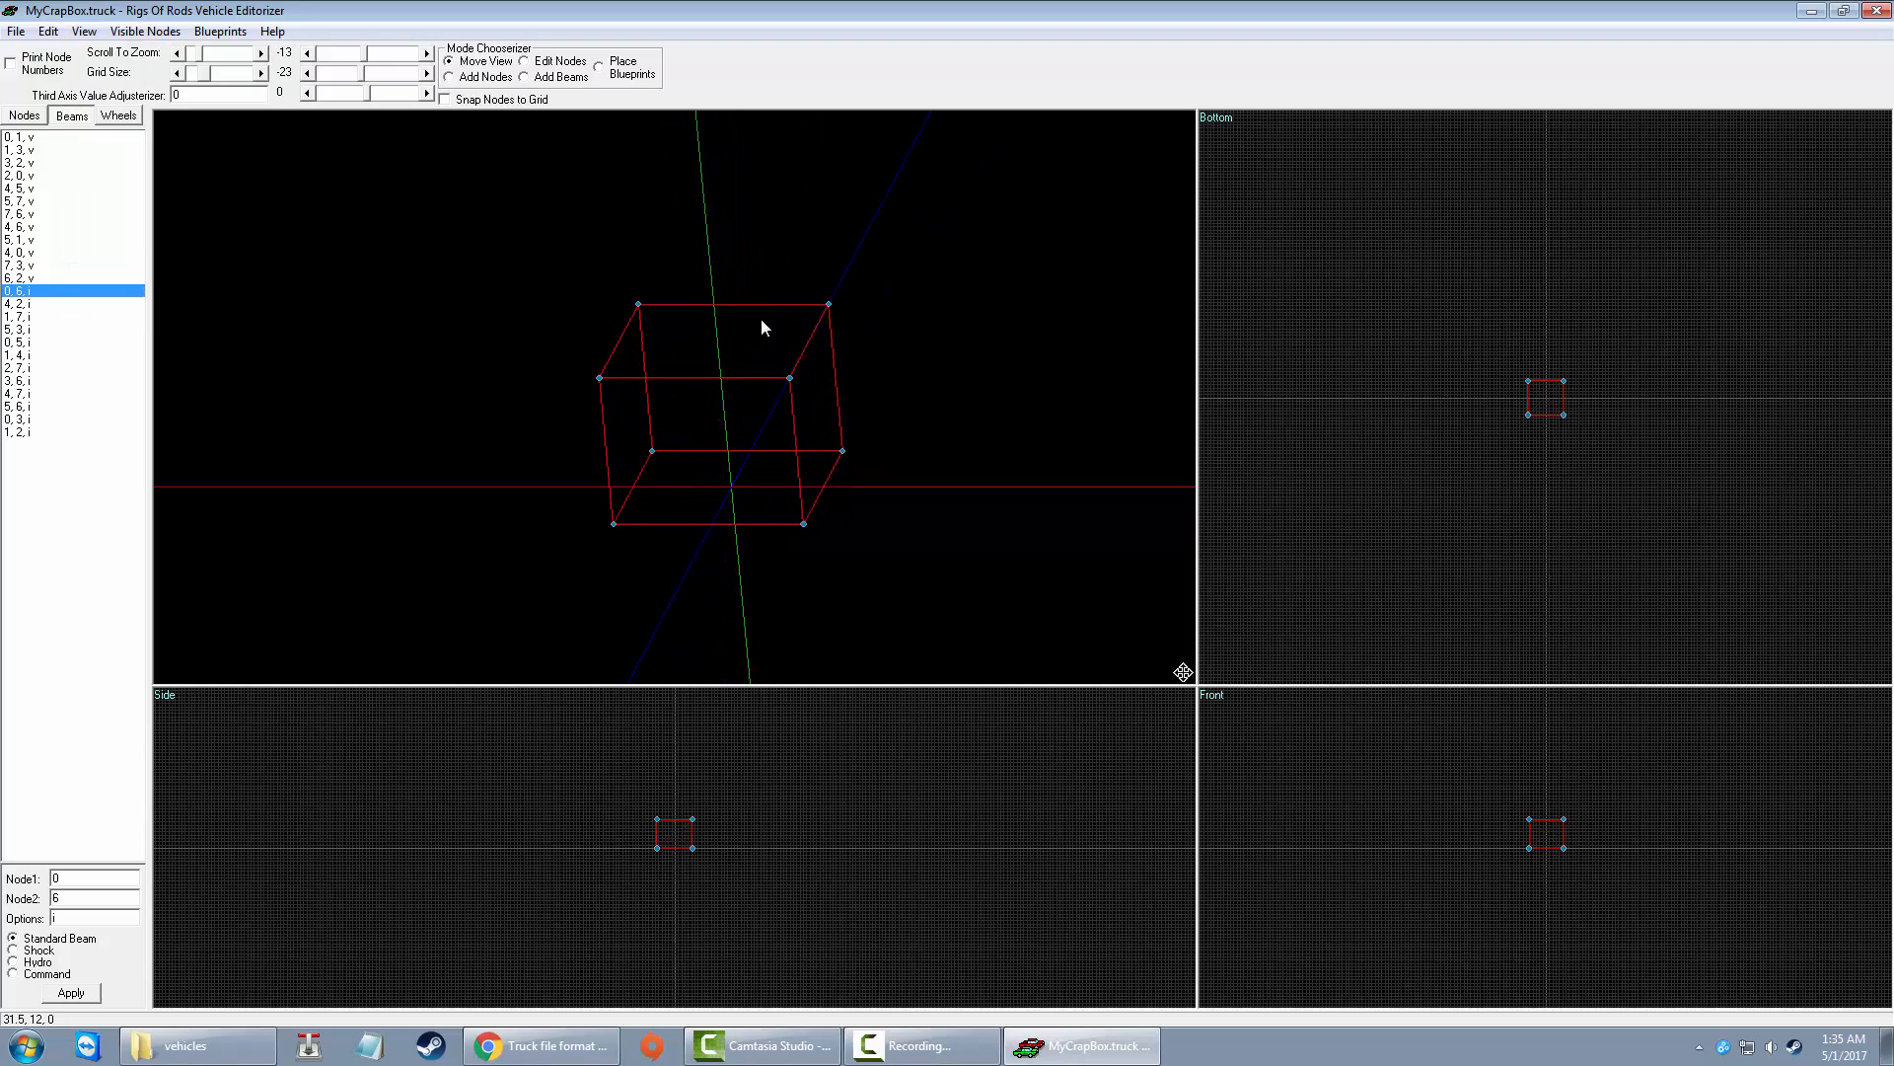
click(16, 32)
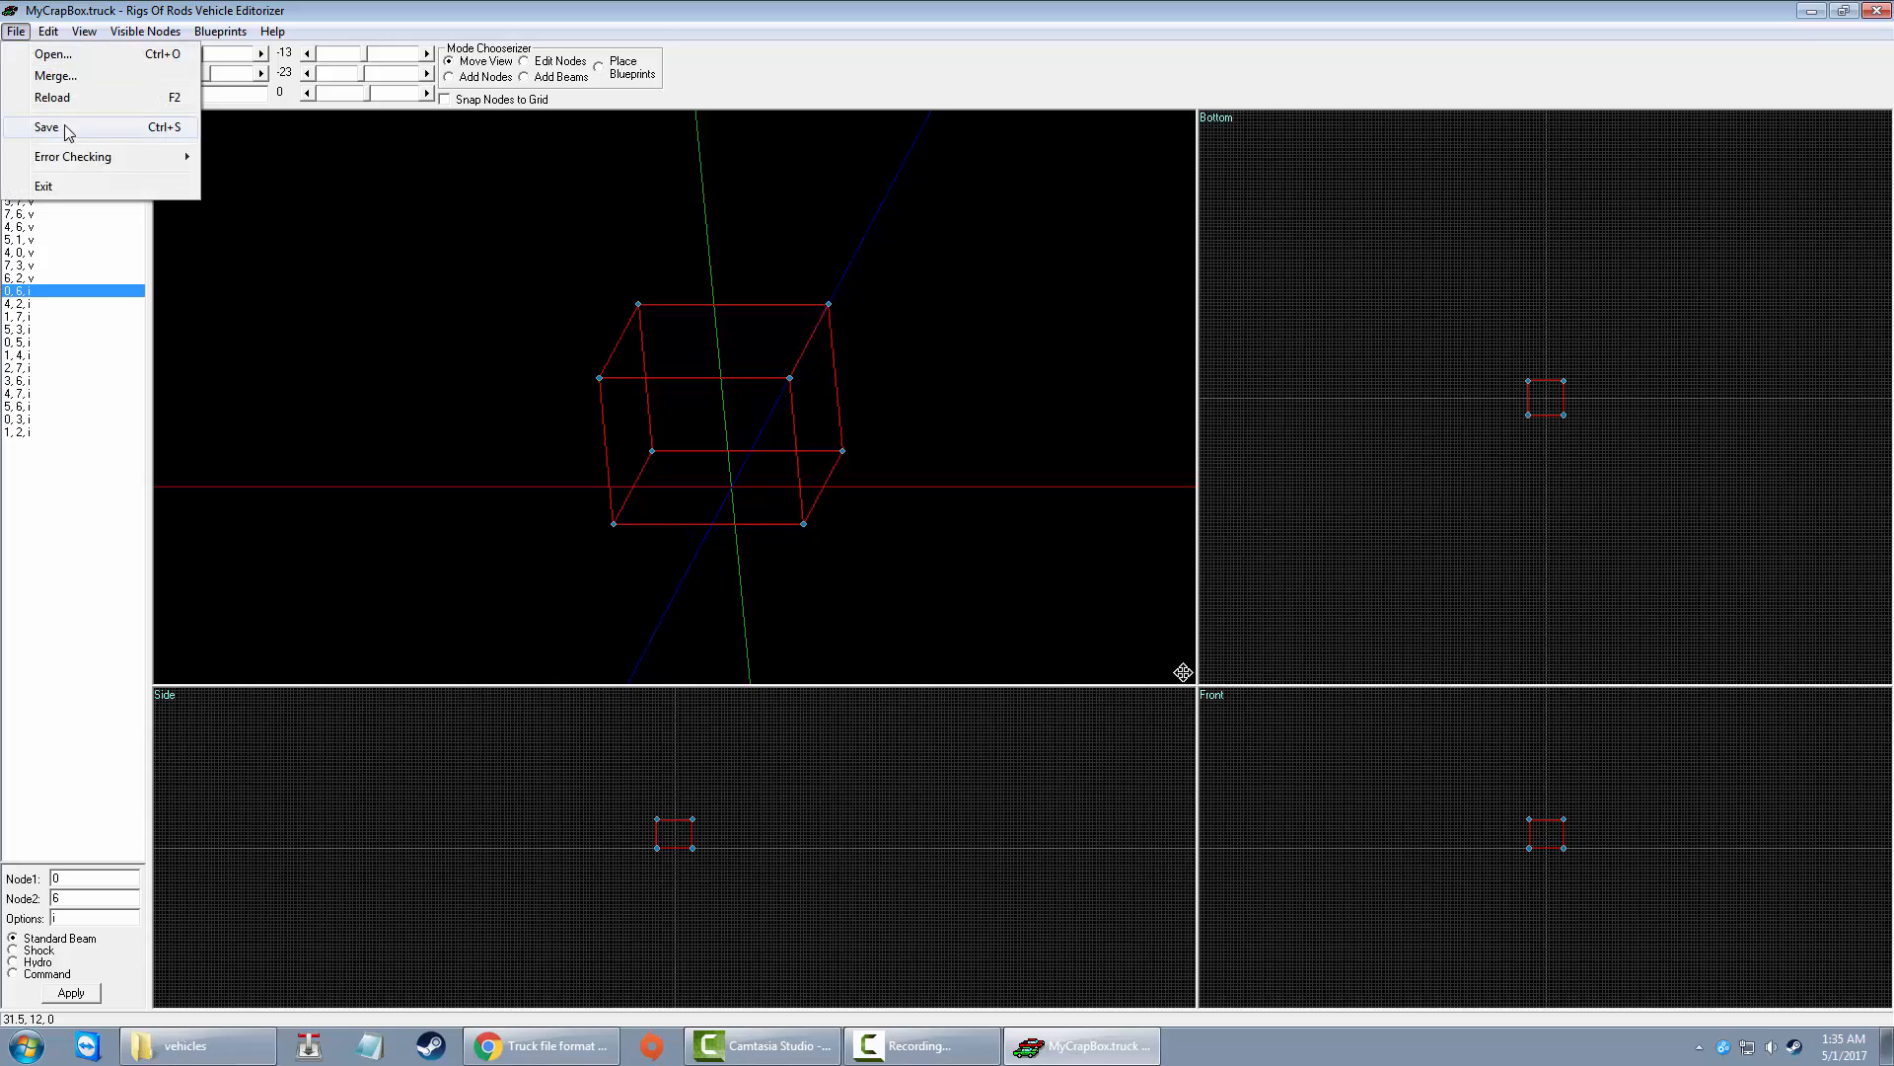
click(66, 128)
Step: Make the grid finer and enlarge the box in the bottom, front and side viewports
drag(1179, 668, 1160, 648)
scroll(1371, 423, up, 5)
scroll(1415, 417, up, 1)
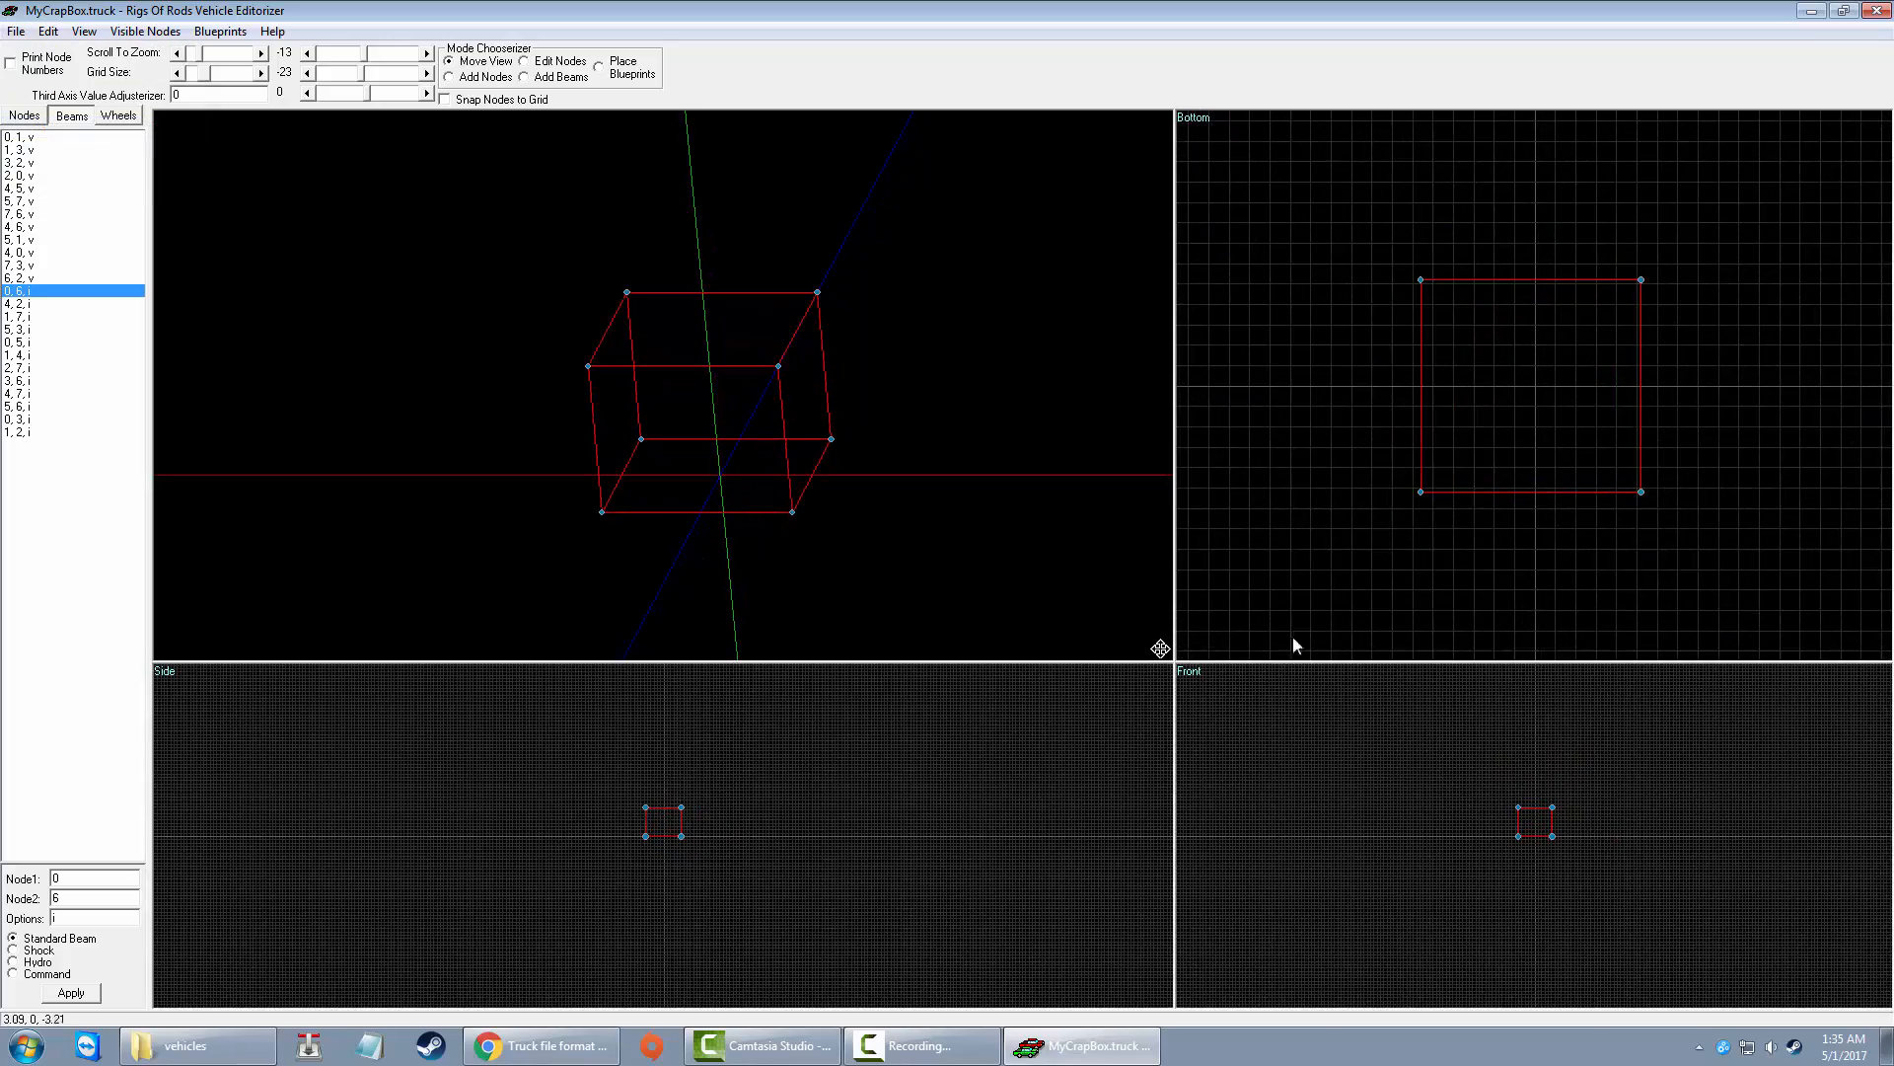
drag(200, 75, 181, 74)
click(262, 75)
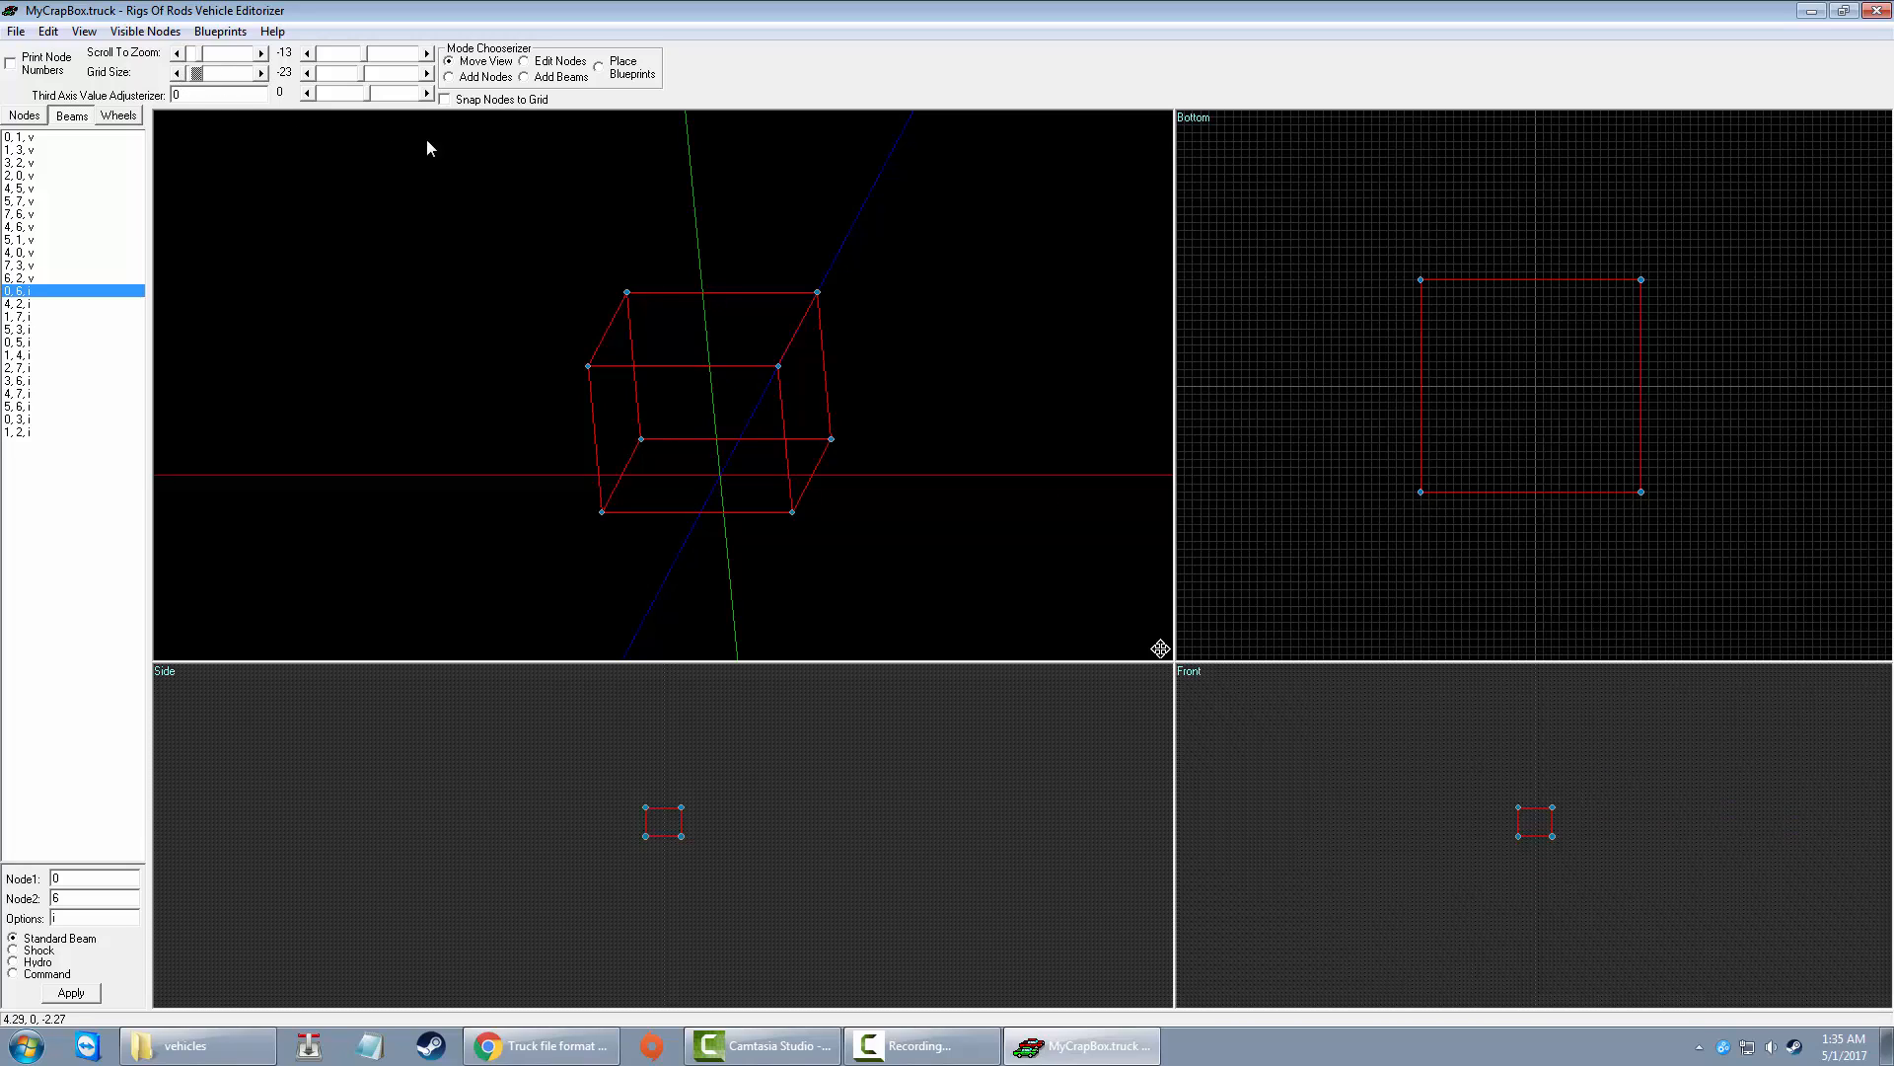
click(462, 61)
scroll(1332, 771, up, 2)
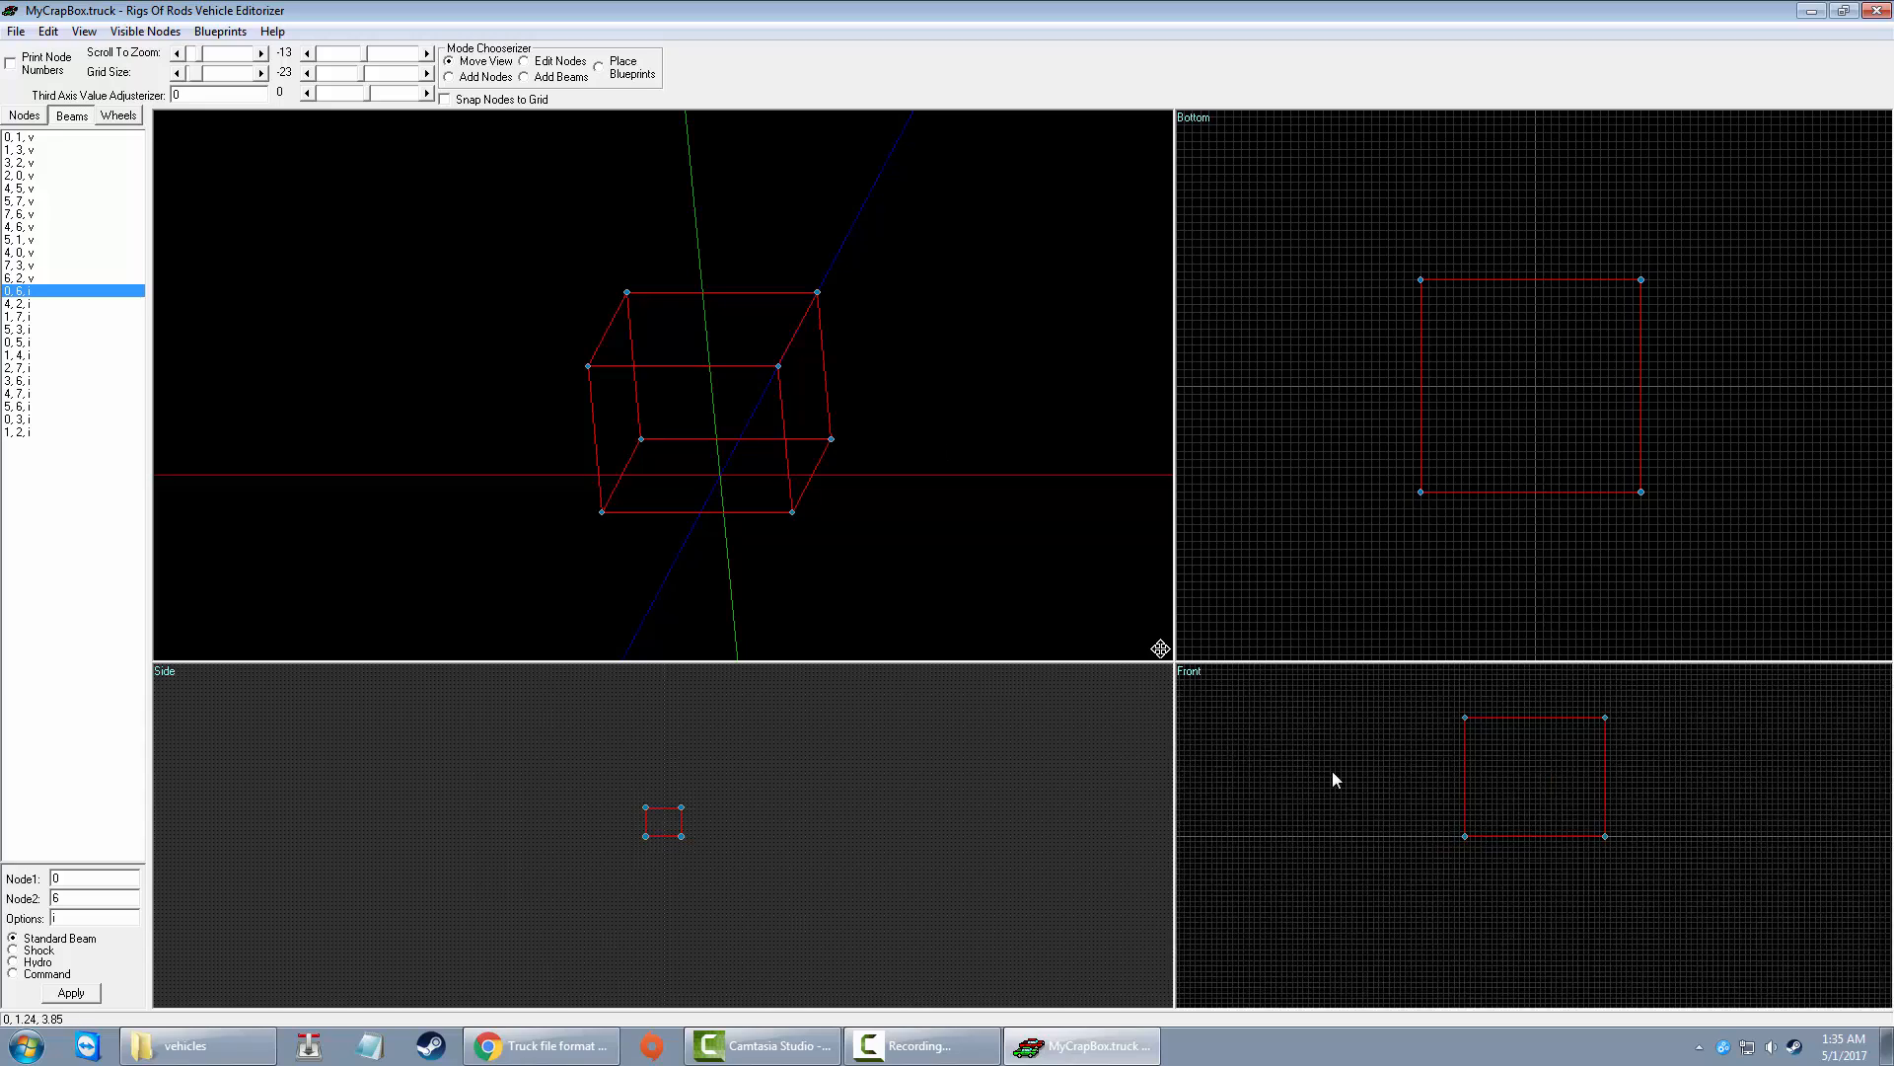
scroll(596, 735, up, 1)
scroll(598, 734, up, 1)
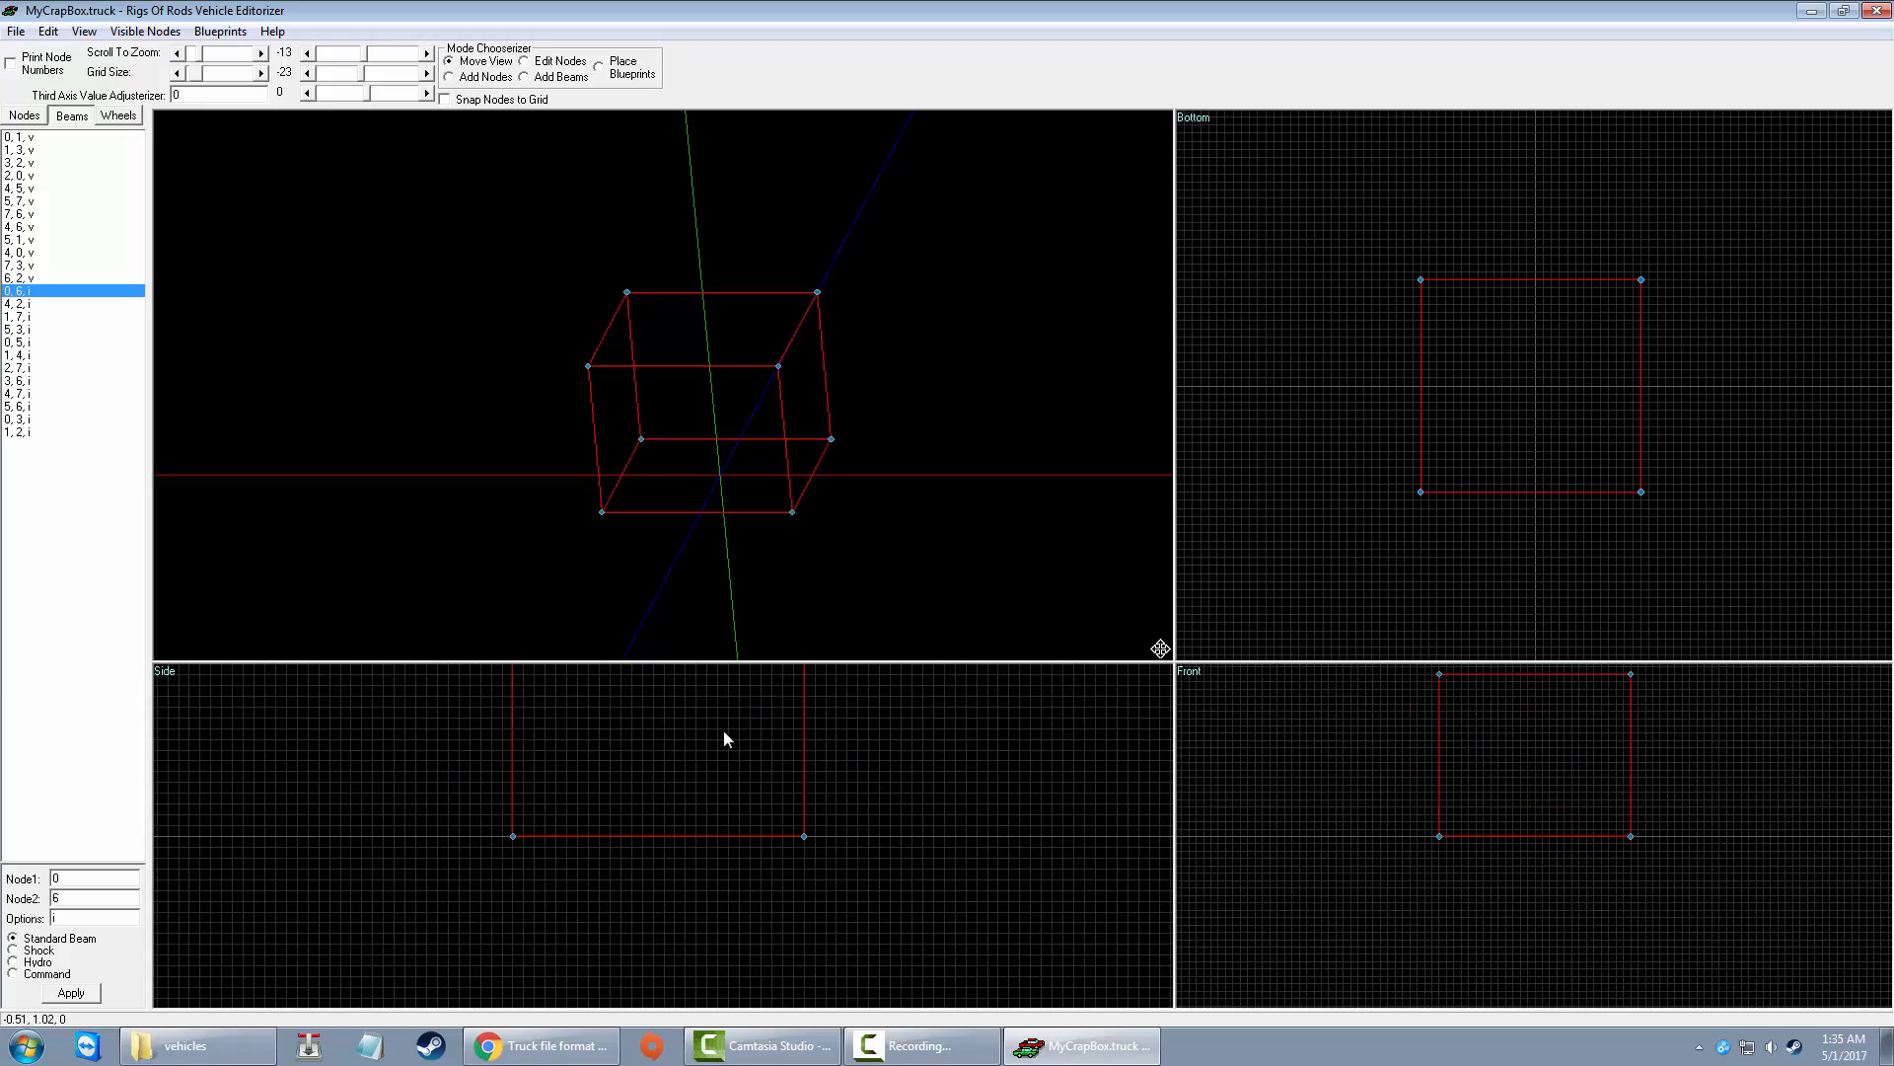
scroll(730, 737, down, 5)
scroll(799, 755, up, 2)
scroll(770, 769, down, 1)
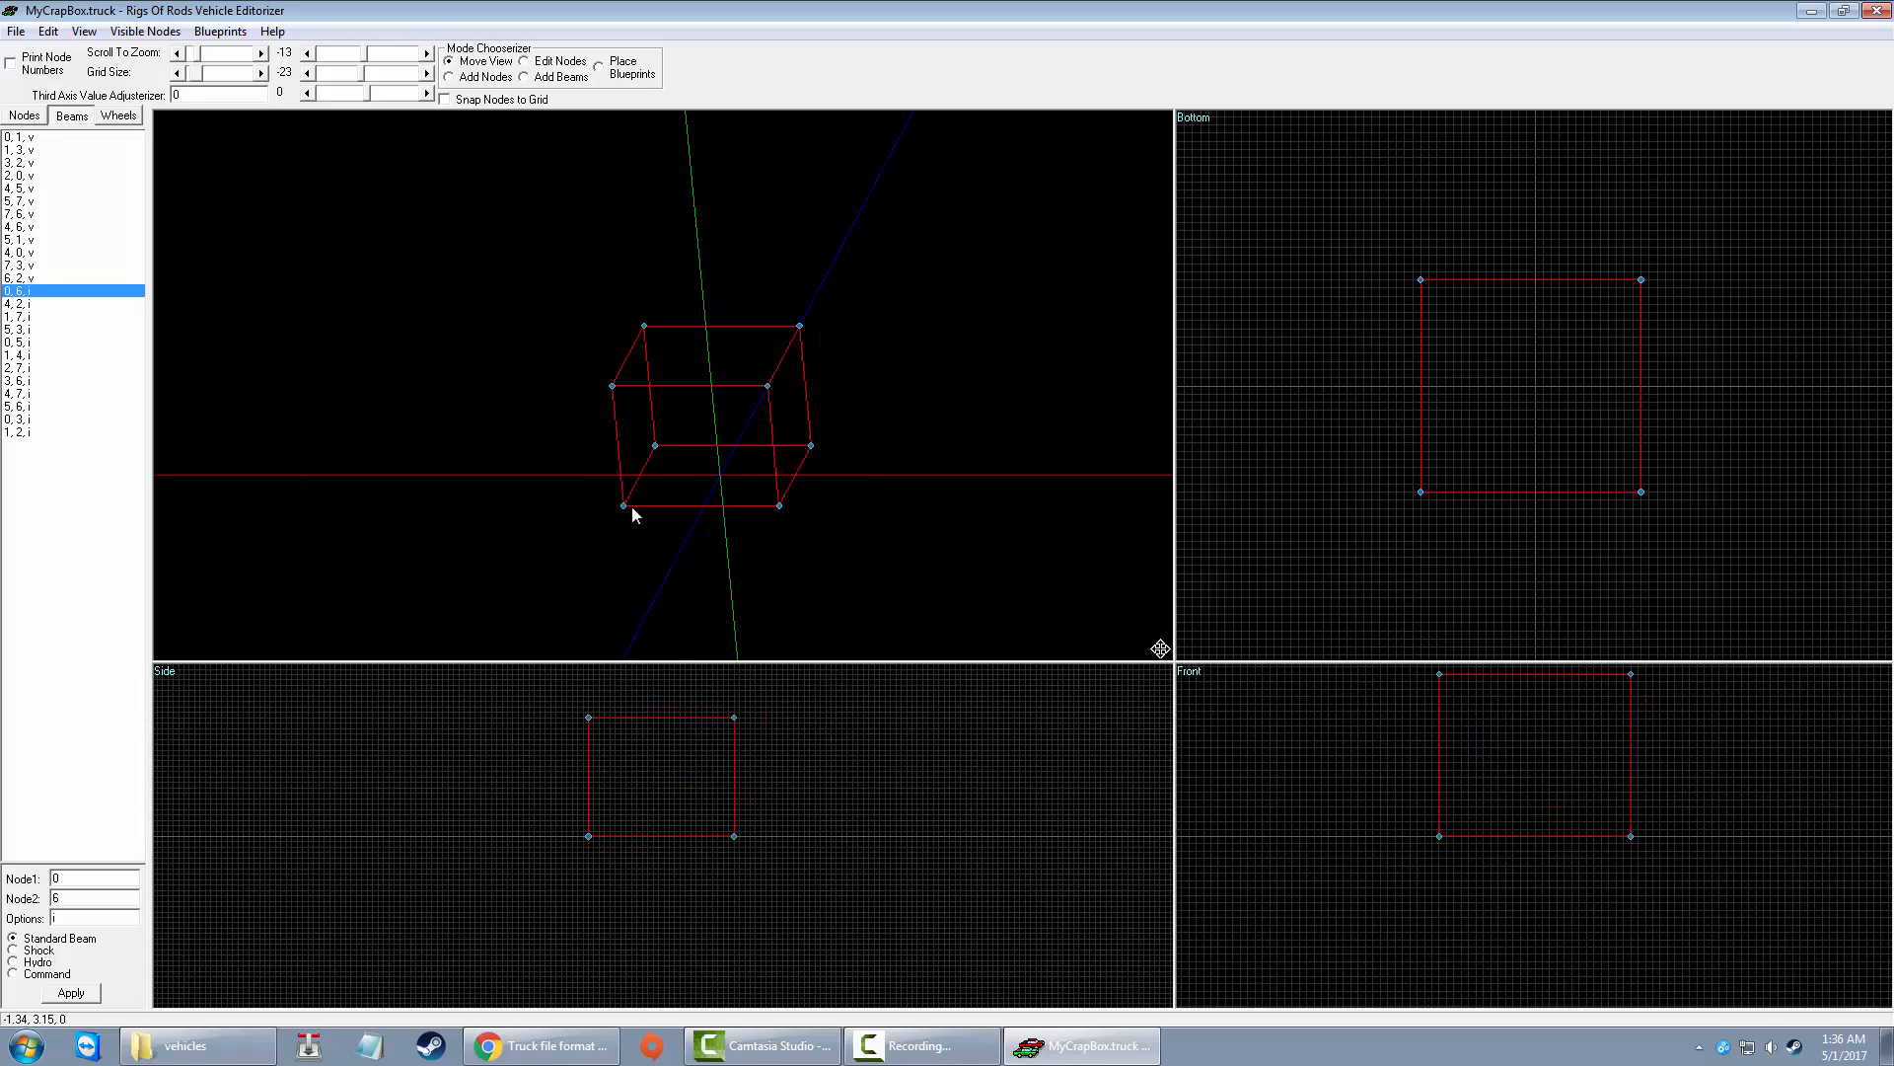
Step: Scale the visible nodes to half size along X, Y and Z, and save the truck file
click(84, 30)
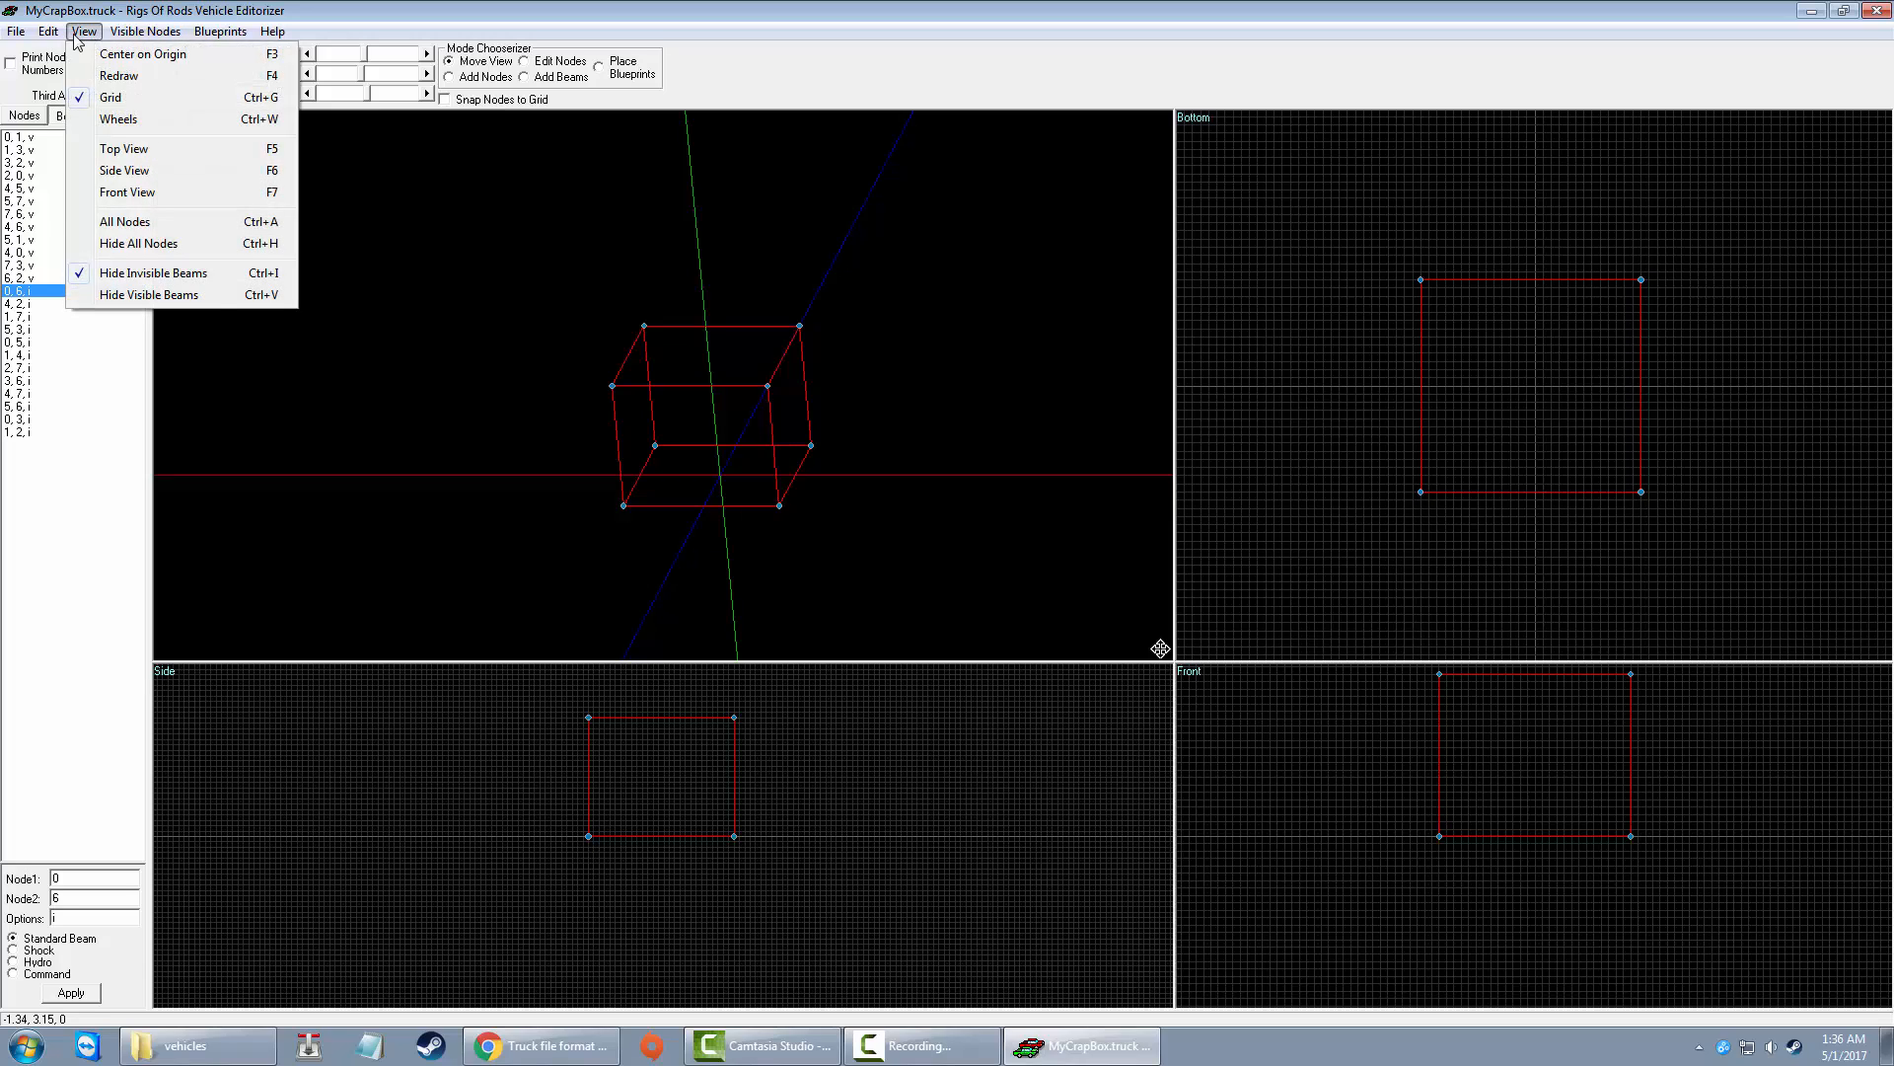
mouse_move(53, 37)
mouse_move(145, 31)
click(148, 81)
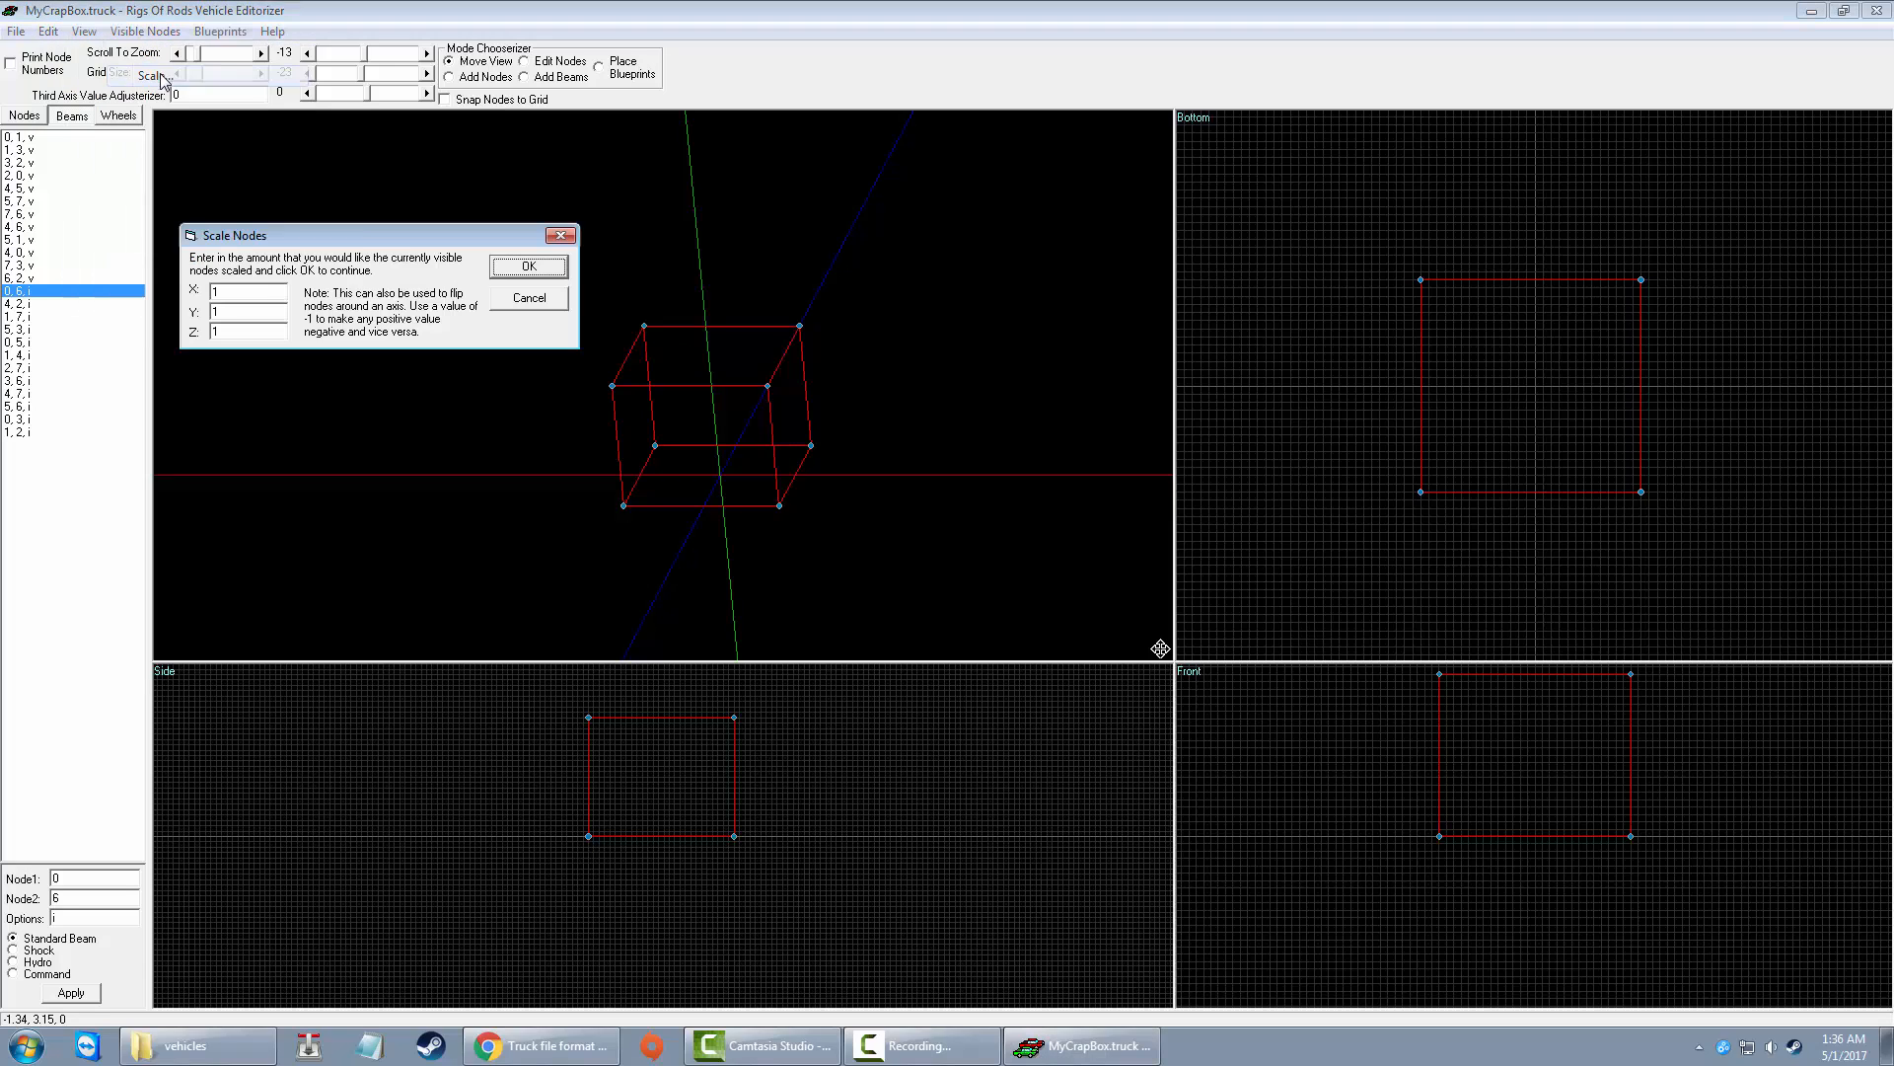
drag(263, 288, 191, 292)
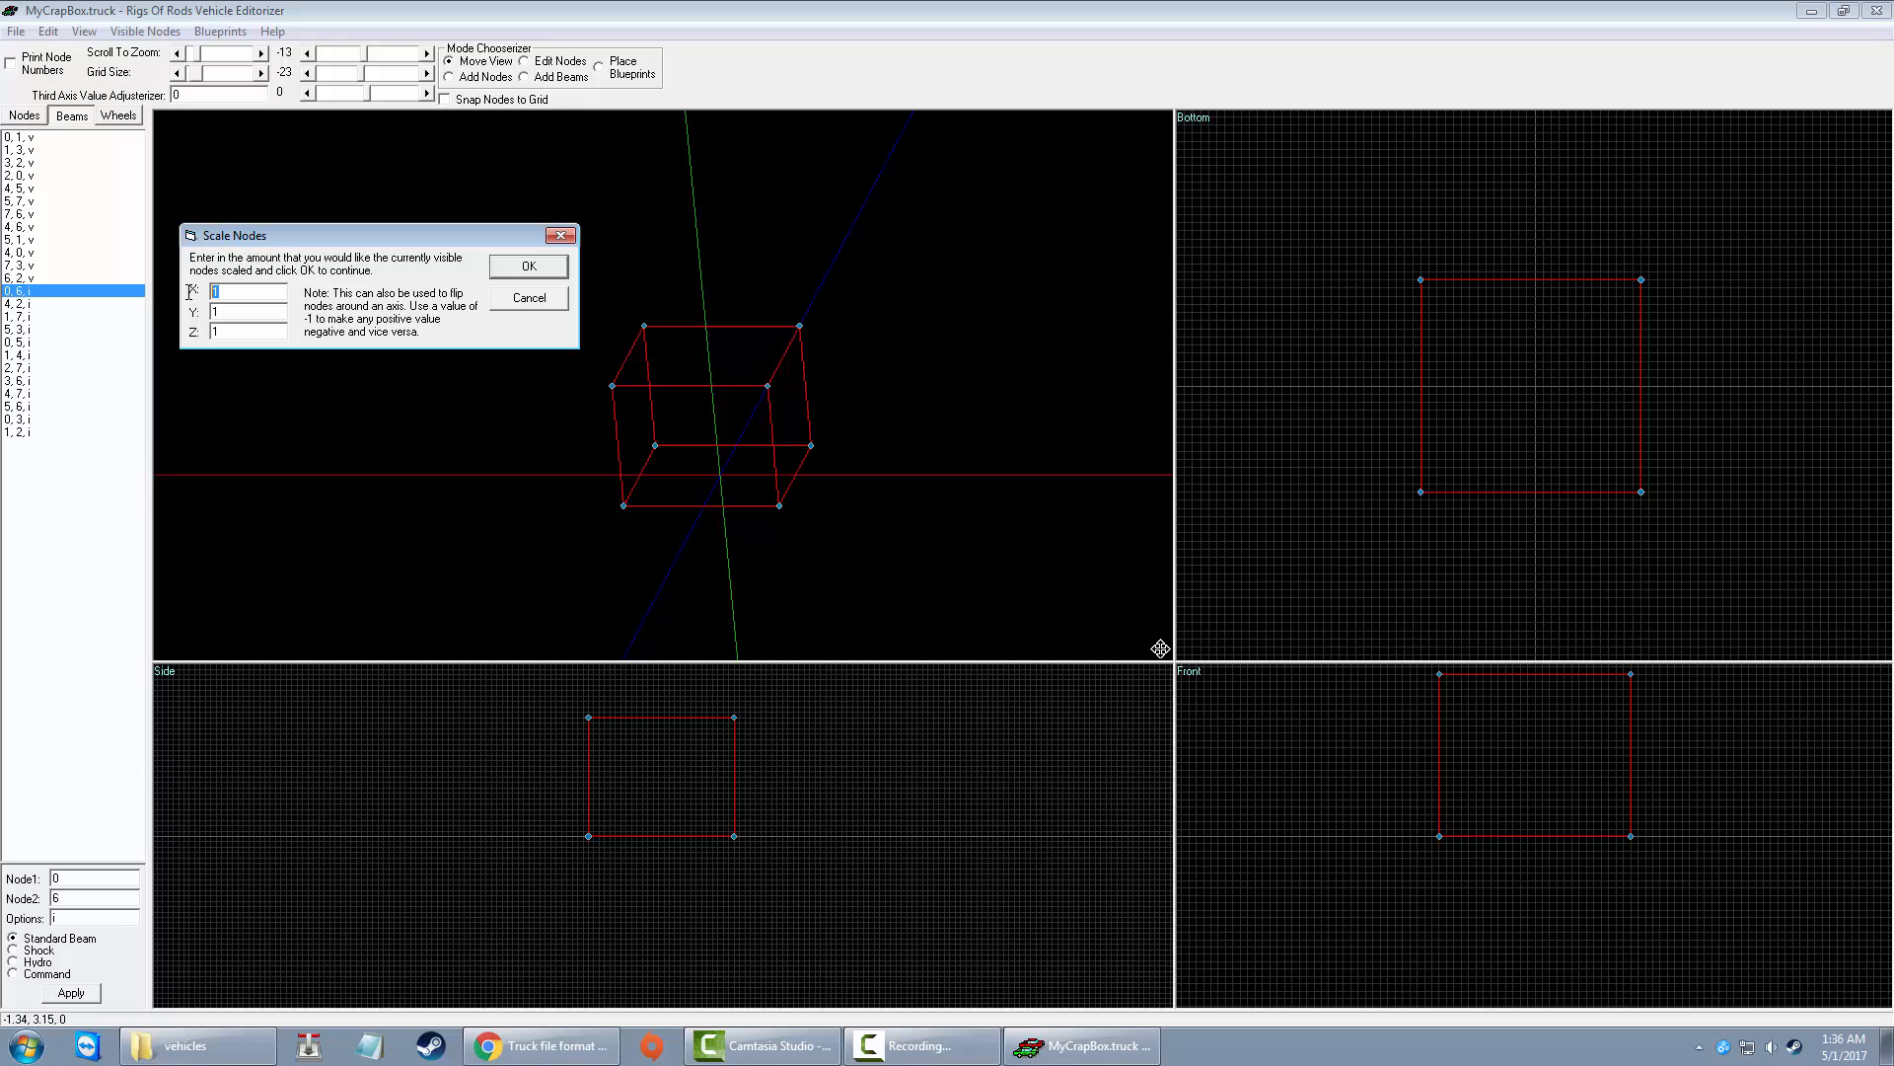
key(Tab)
key(Tab)
key(Tab)
key(Tab)
click(533, 276)
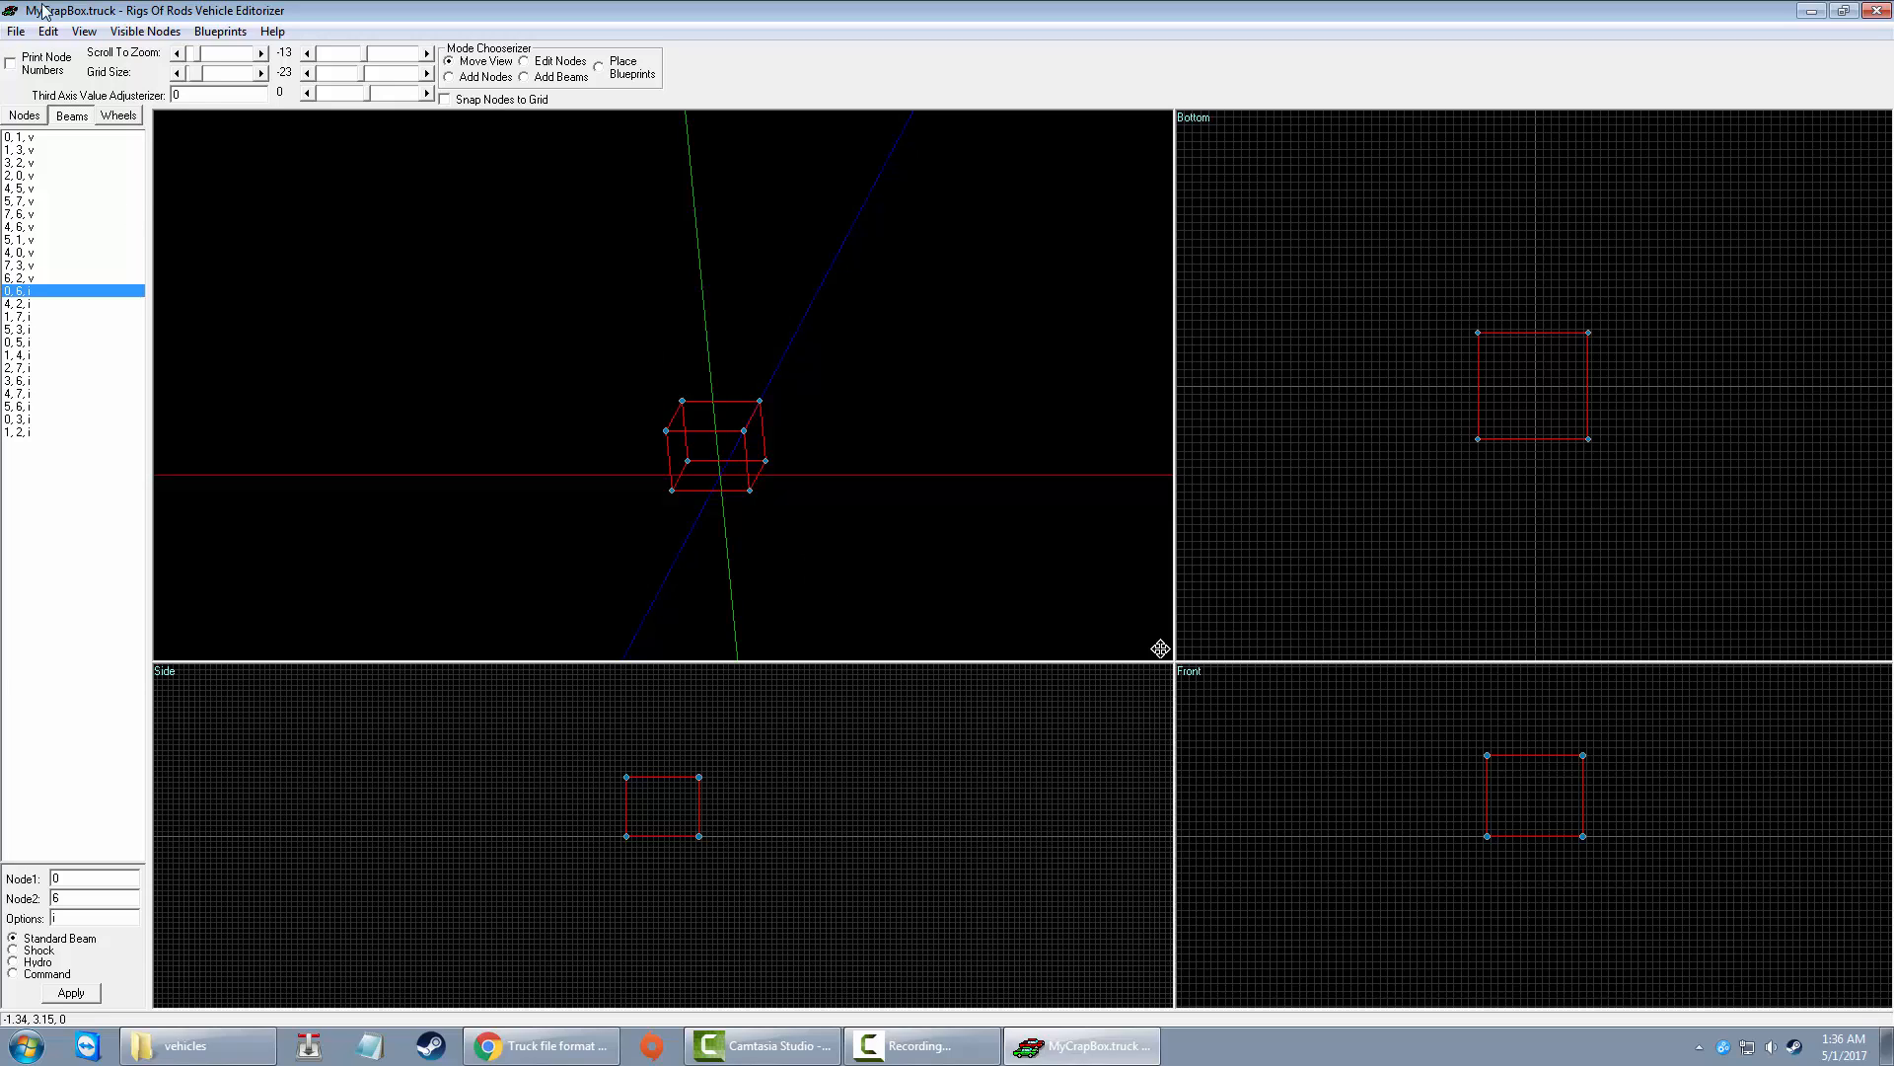
click(18, 31)
click(89, 128)
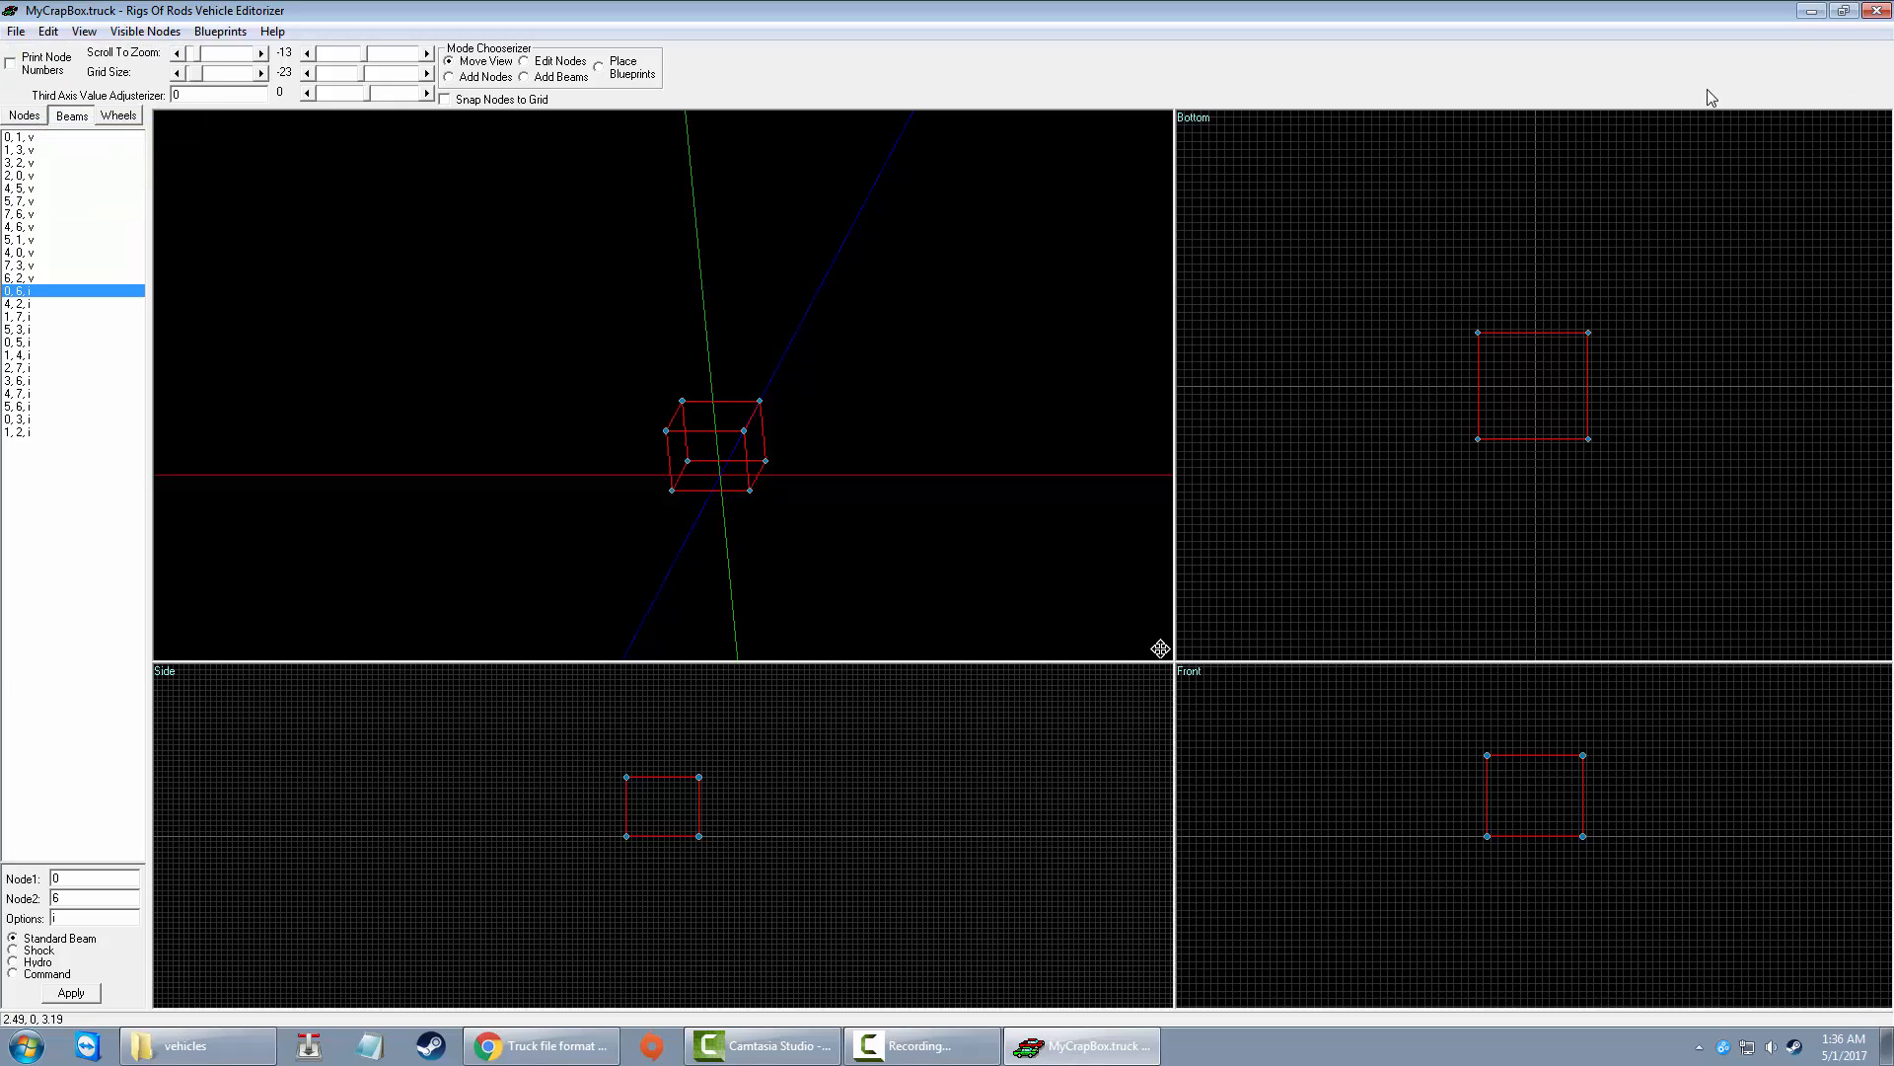
Step: Launch Rigs of Rods from the desktop and enter the box vehicle on the desert terrain
click(1812, 13)
double_click(646, 237)
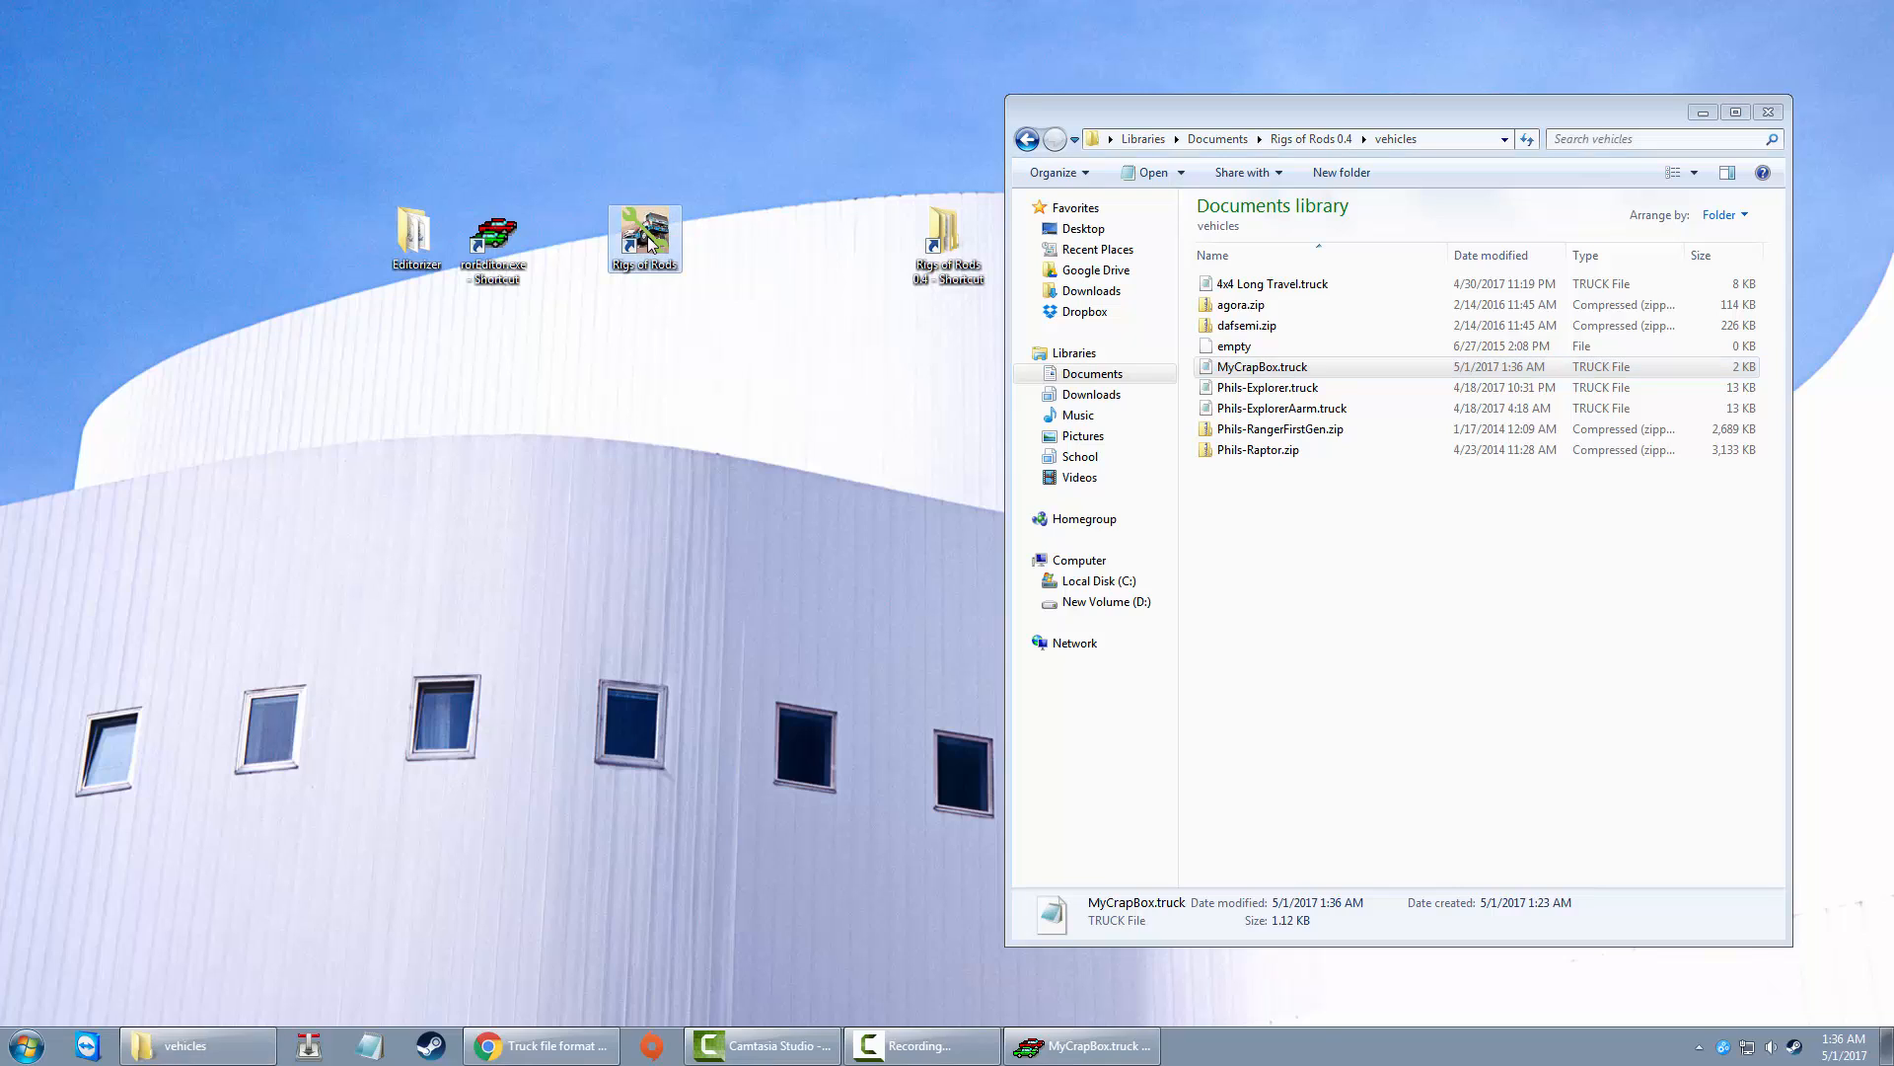
click(878, 783)
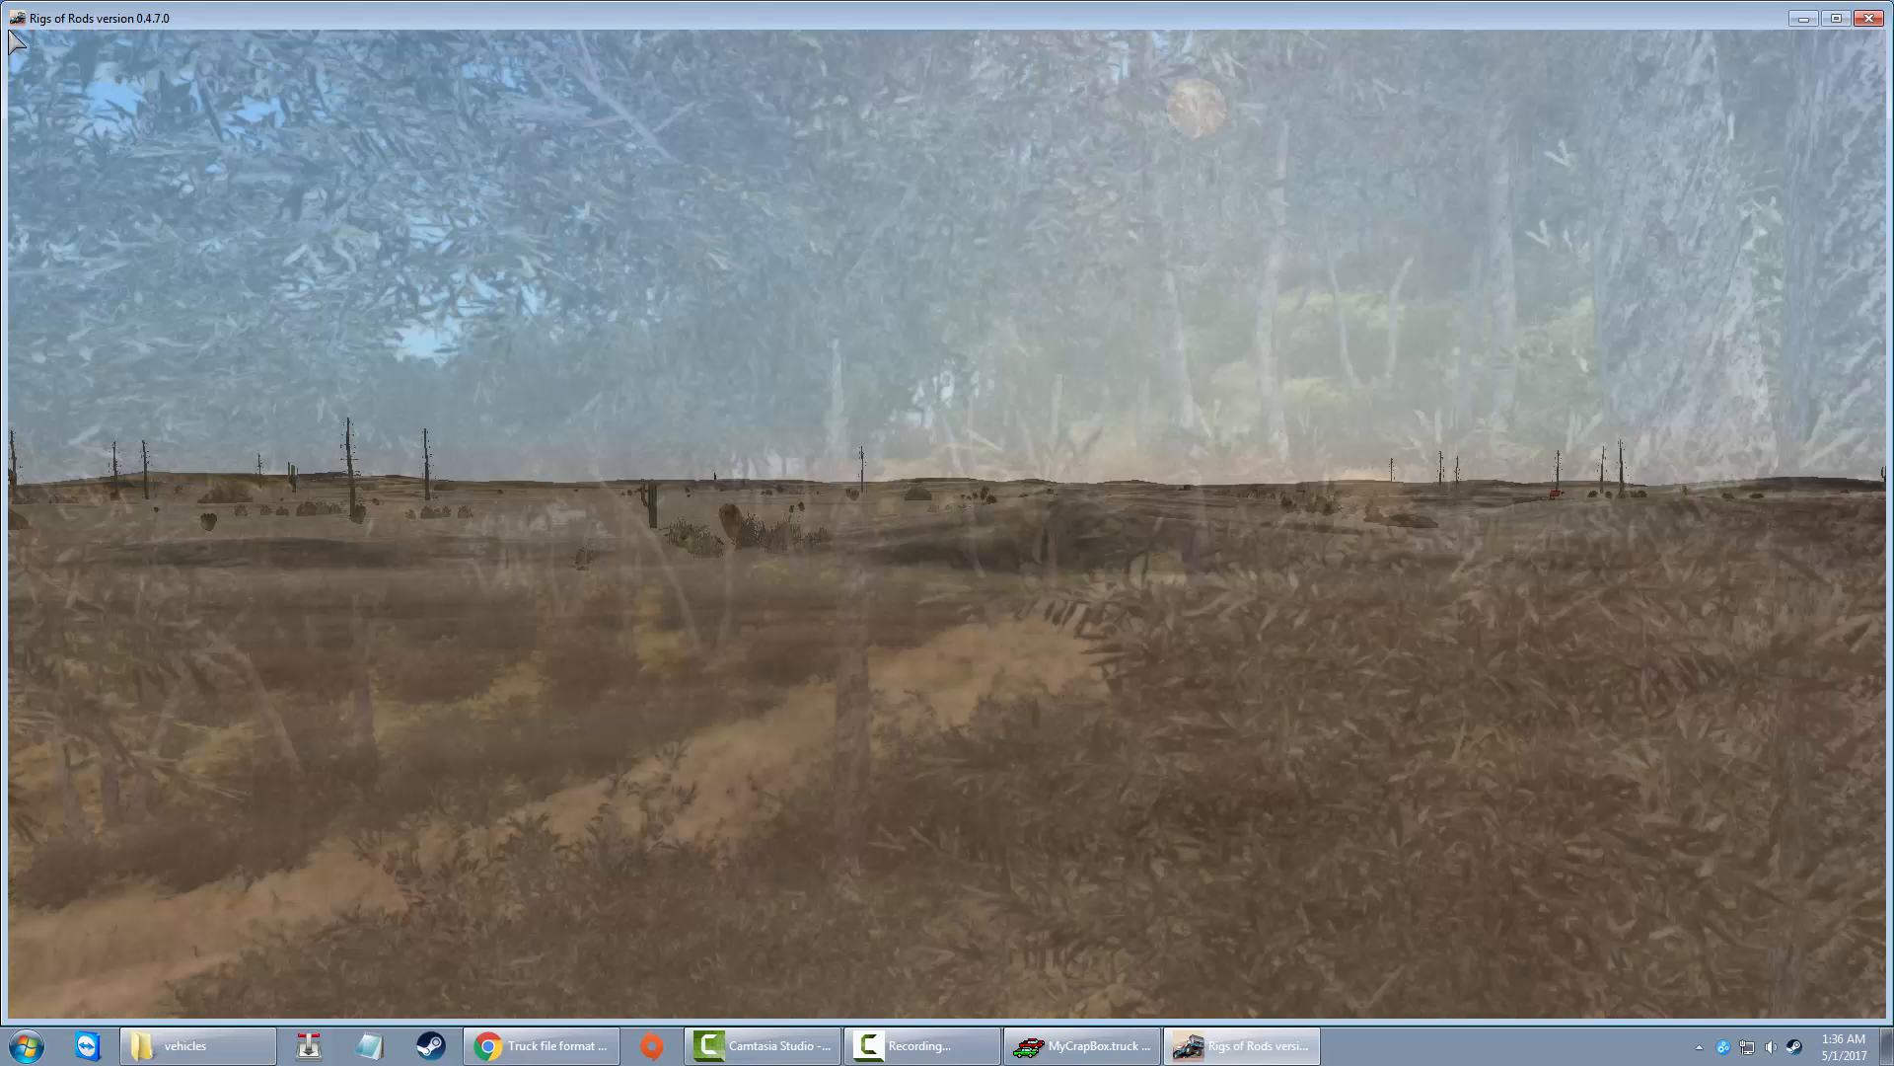
key(e)
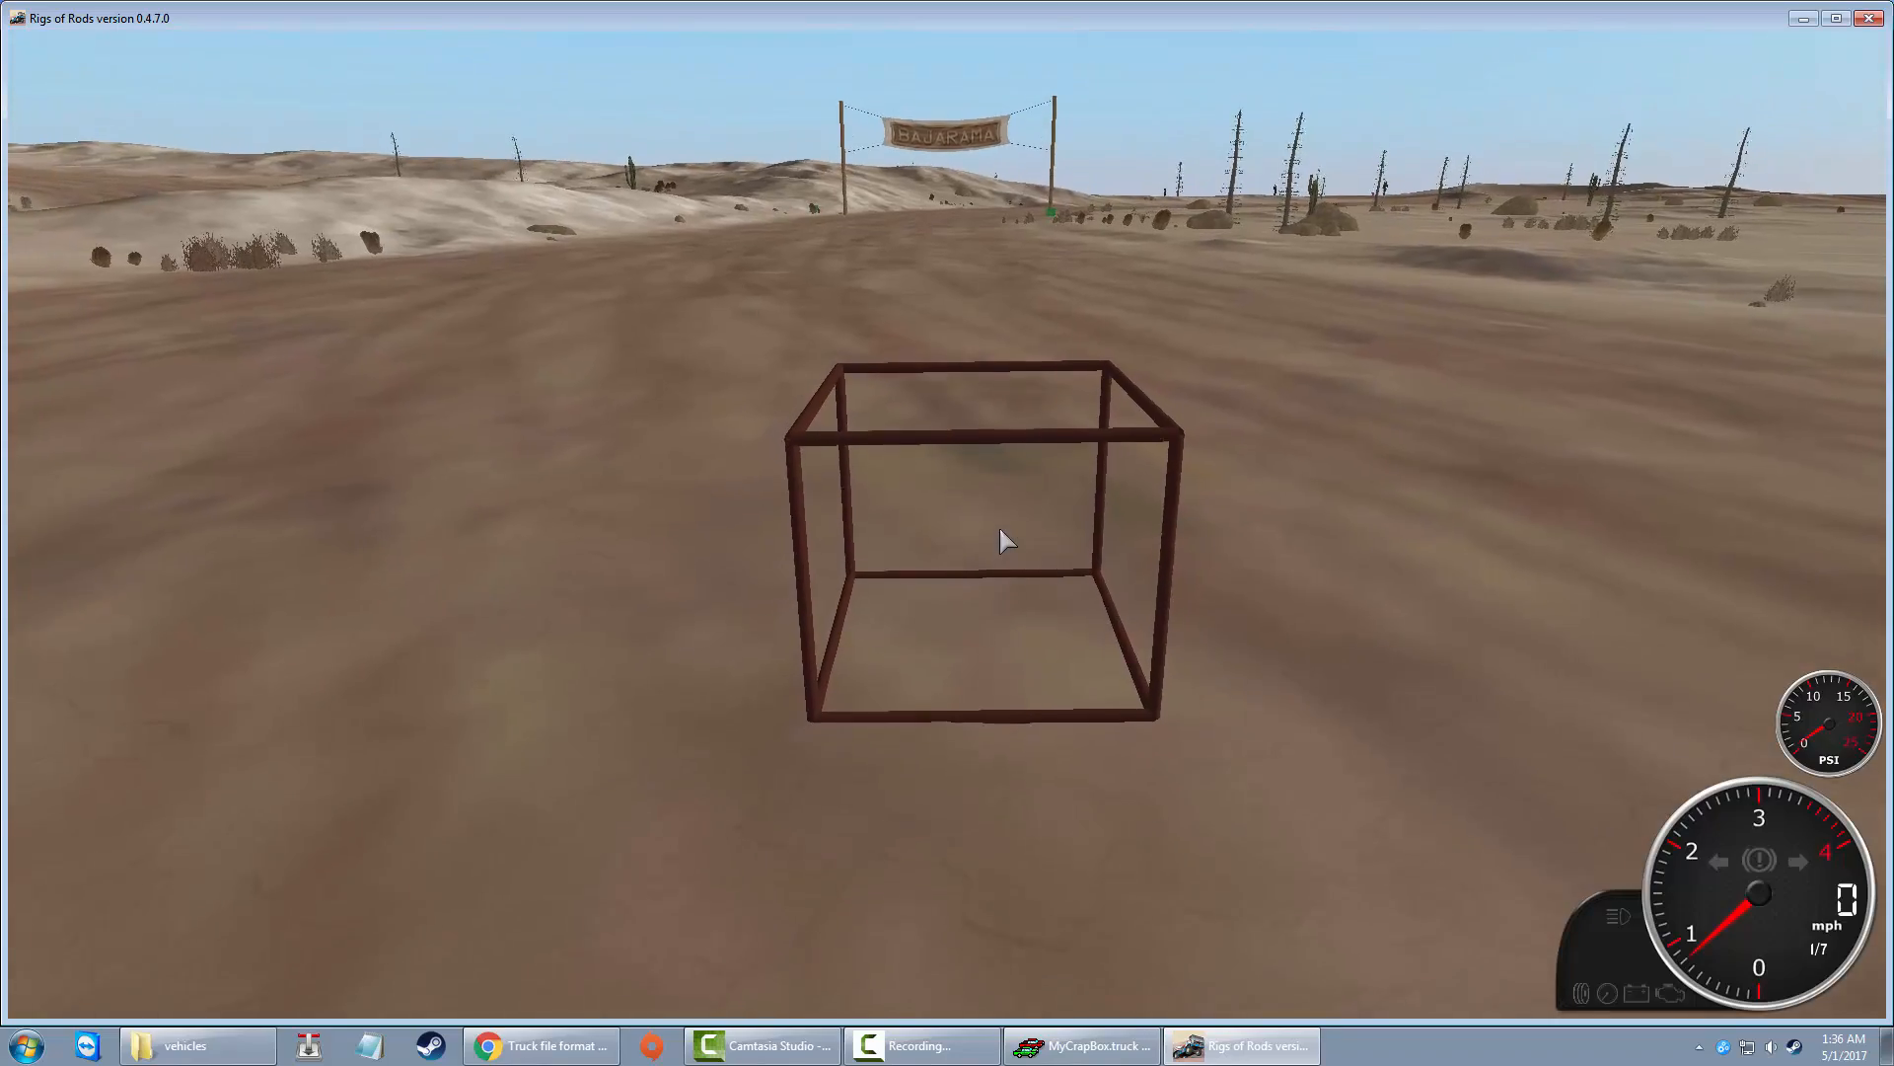
Step: Examine the box's diagonal beams in the skeleton view from several angles, and exit the game
right_drag(1016, 529, 1606, 580)
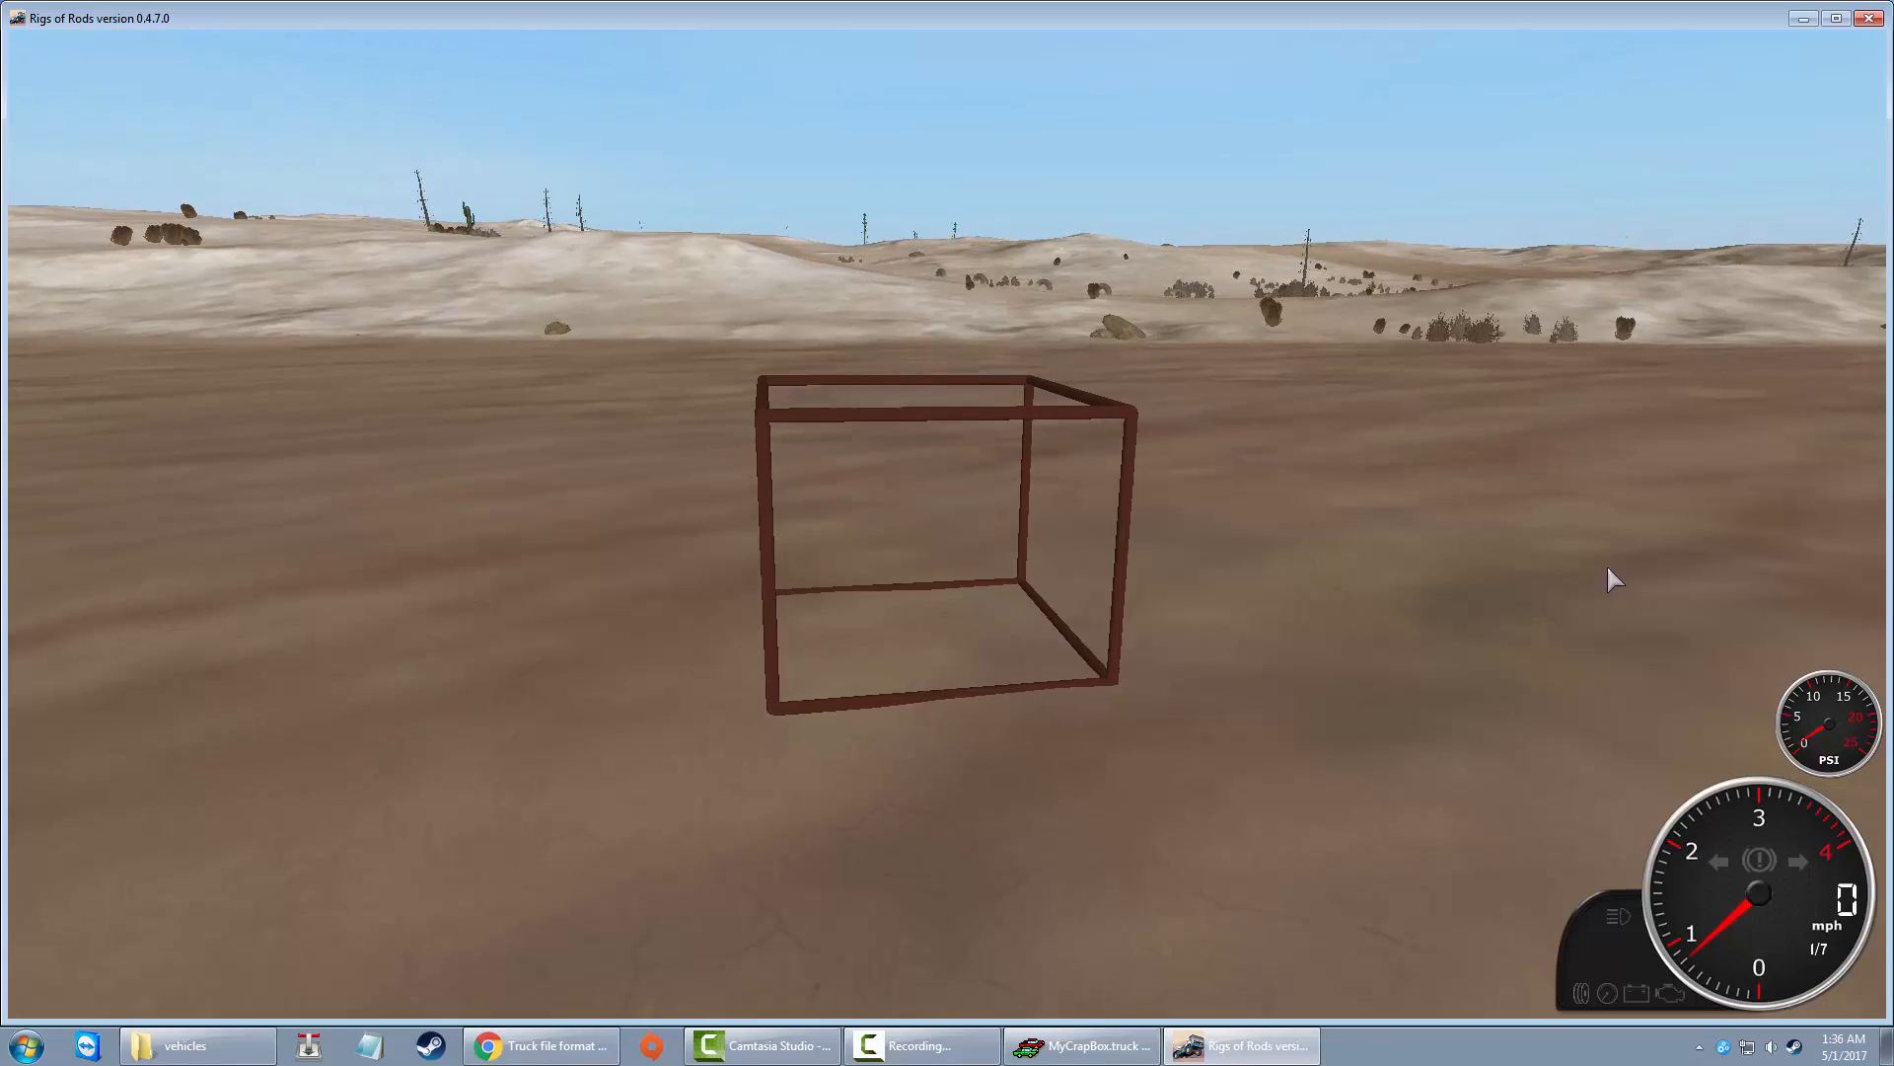
key(k)
right_drag(1268, 506, 1561, 655)
drag(1245, 623, 1253, 482)
key(c)
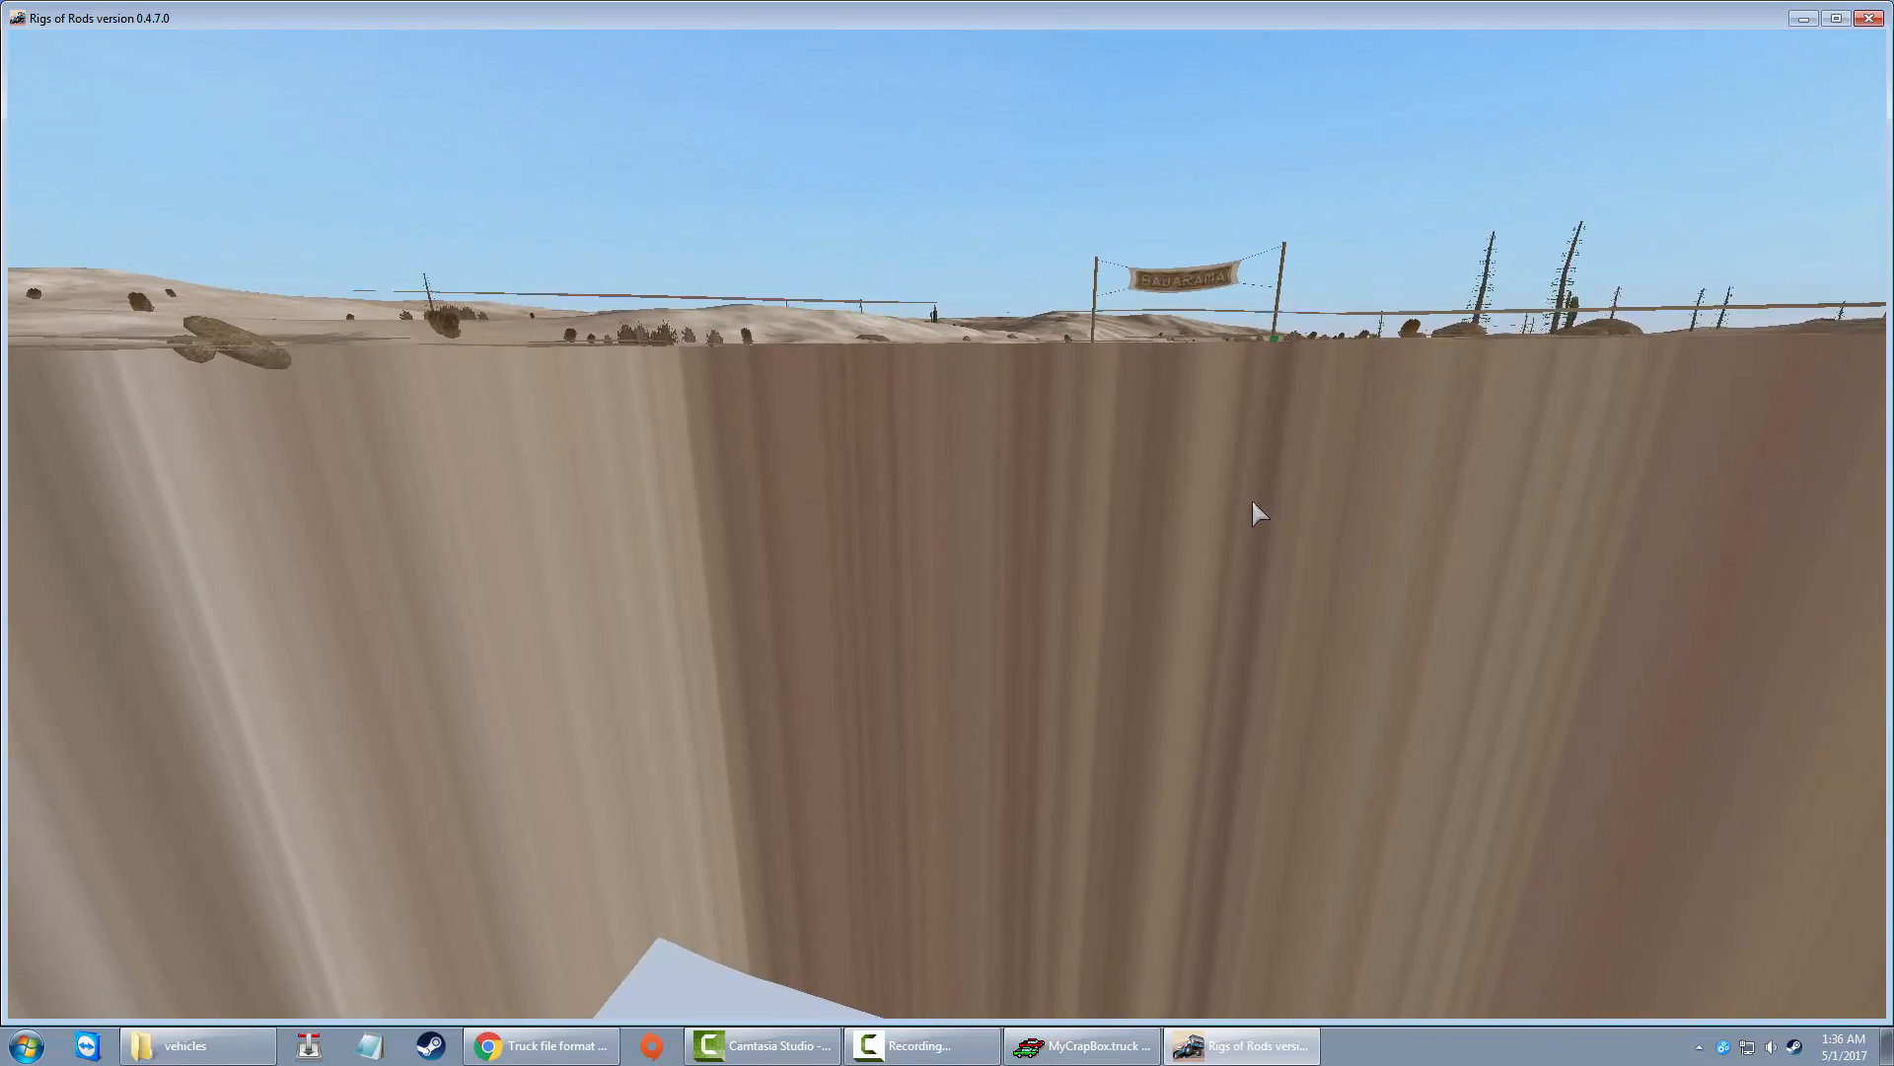
key(c)
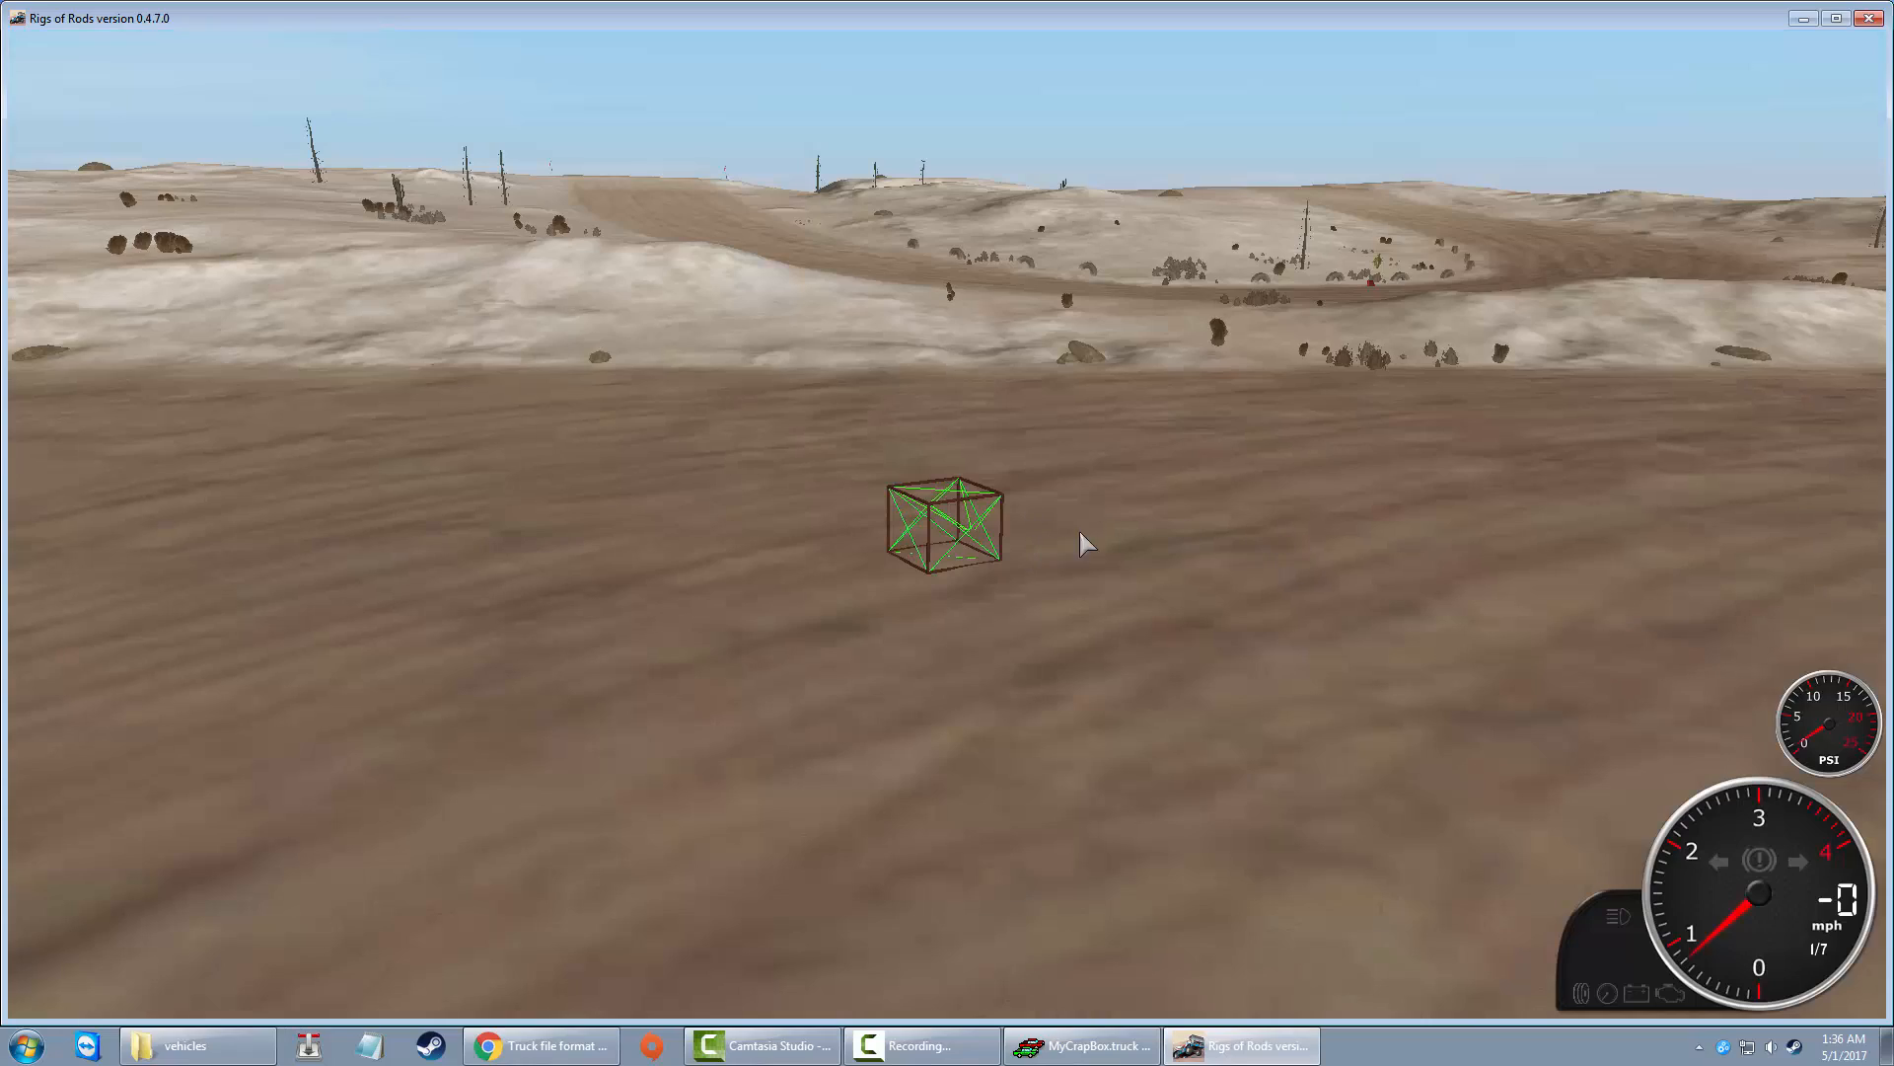
scroll(1012, 523, up, 6)
right_drag(1009, 517, 1577, 417)
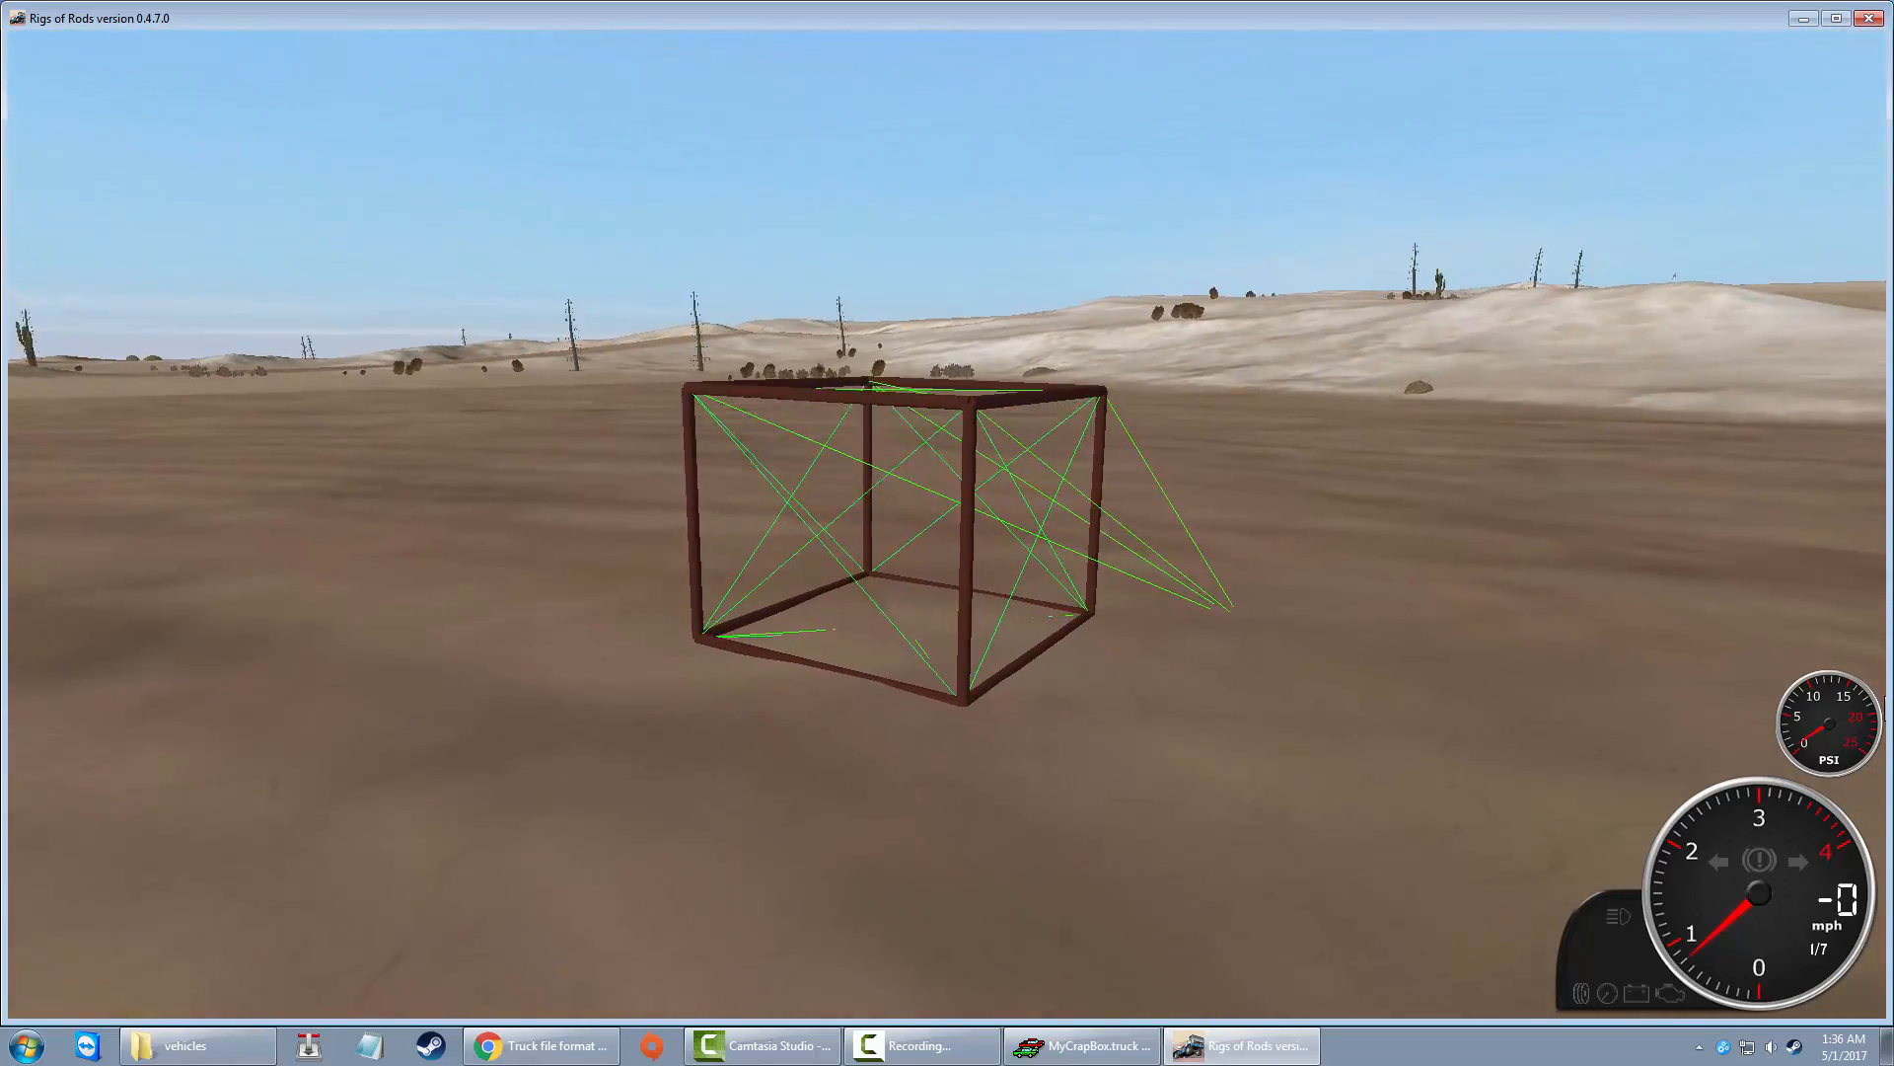
mouse_move(982, 344)
mouse_down()
mouse_move(992, 260)
mouse_move(959, 305)
mouse_move(975, 293)
mouse_move(989, 326)
mouse_up()
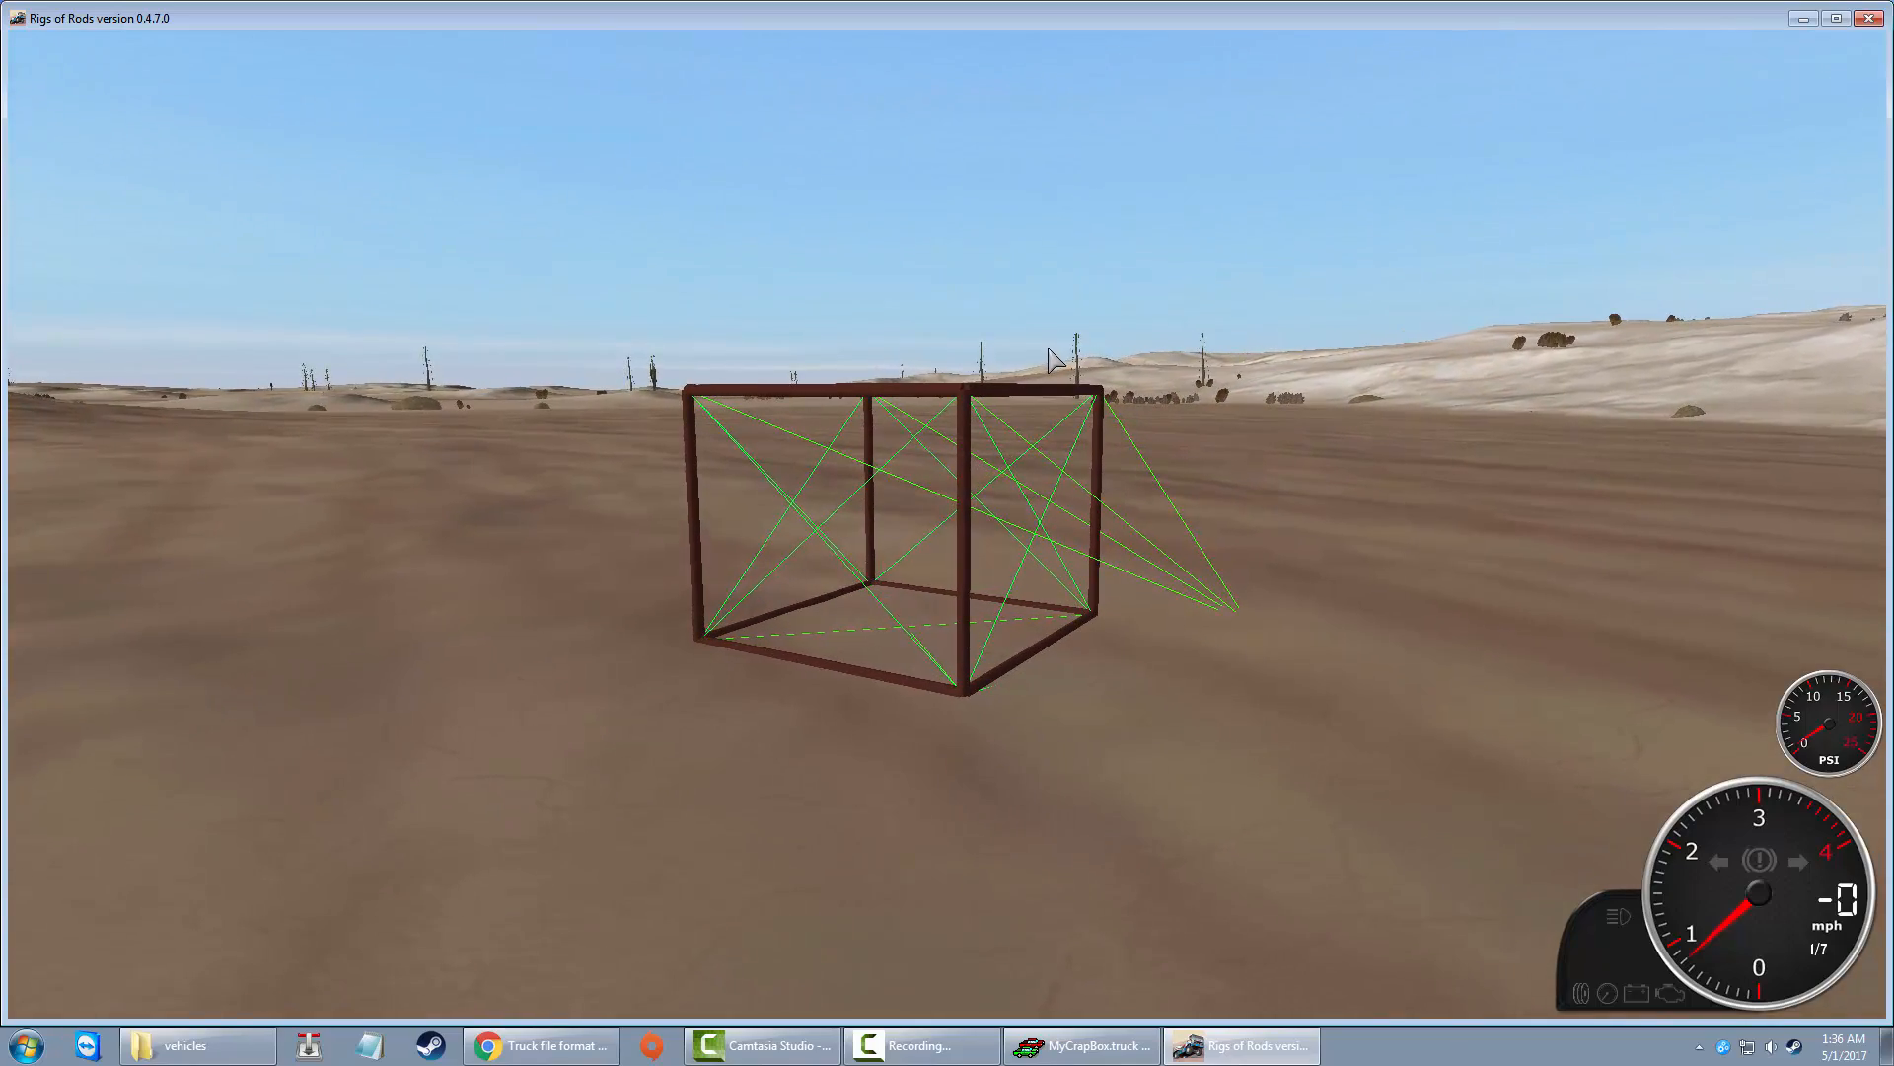
right_drag(1053, 345, 1051, 345)
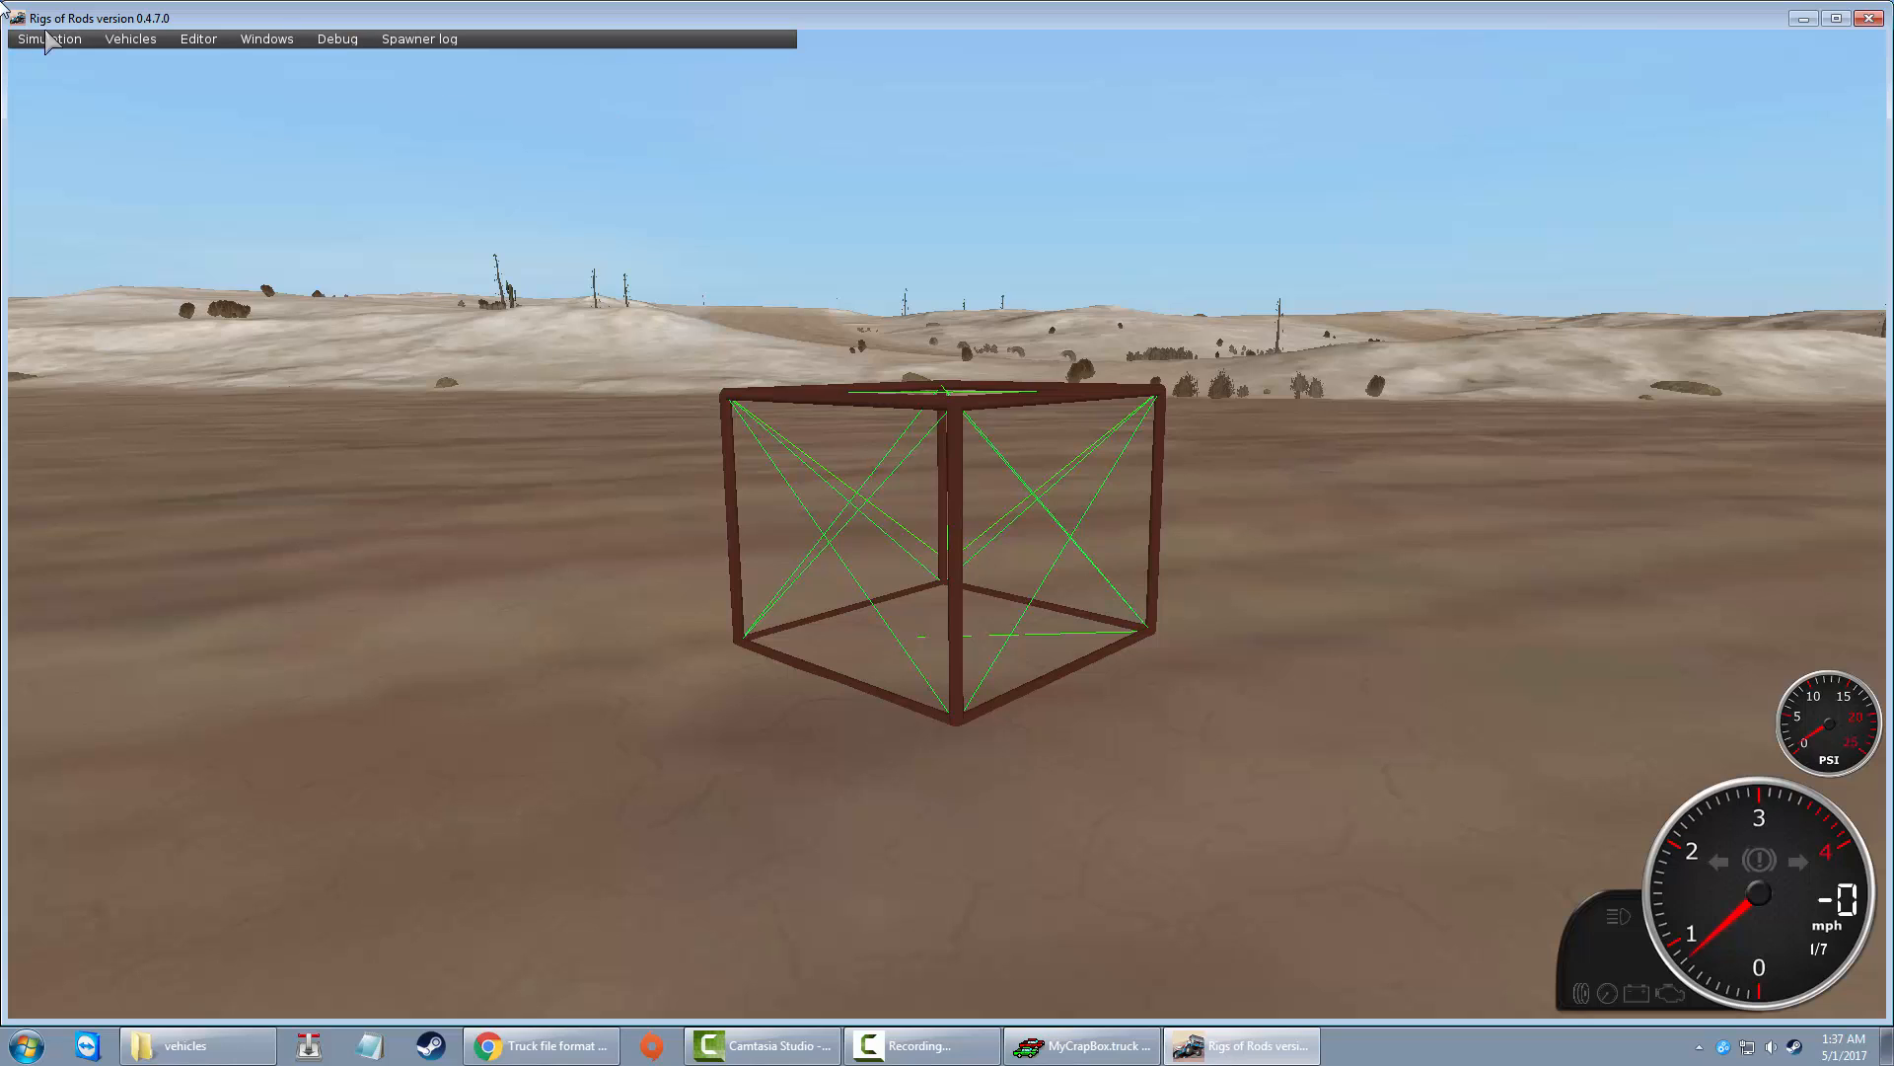
click(51, 40)
click(61, 196)
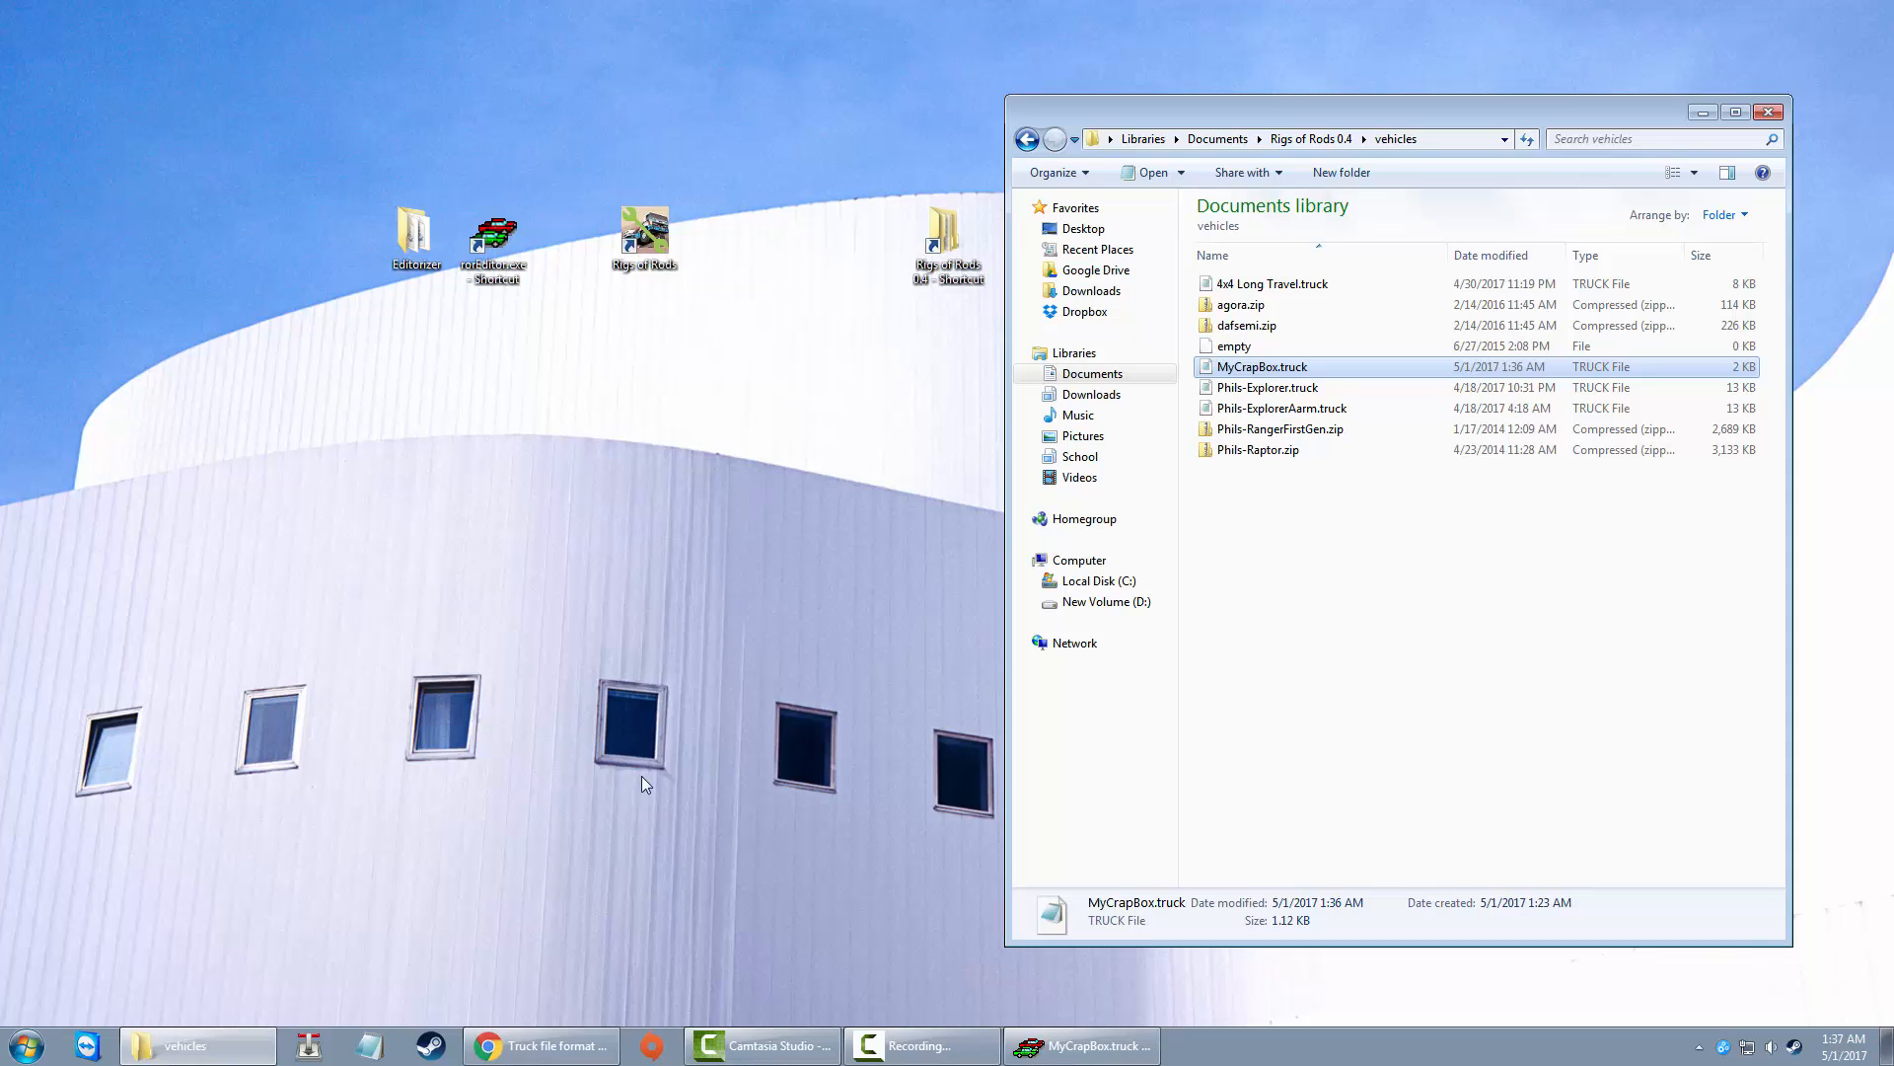
Step: Switch to the Truck file format documentation in Chrome and look through its section index and the Required Sections, Nodes and Nodes2 entries
click(597, 1053)
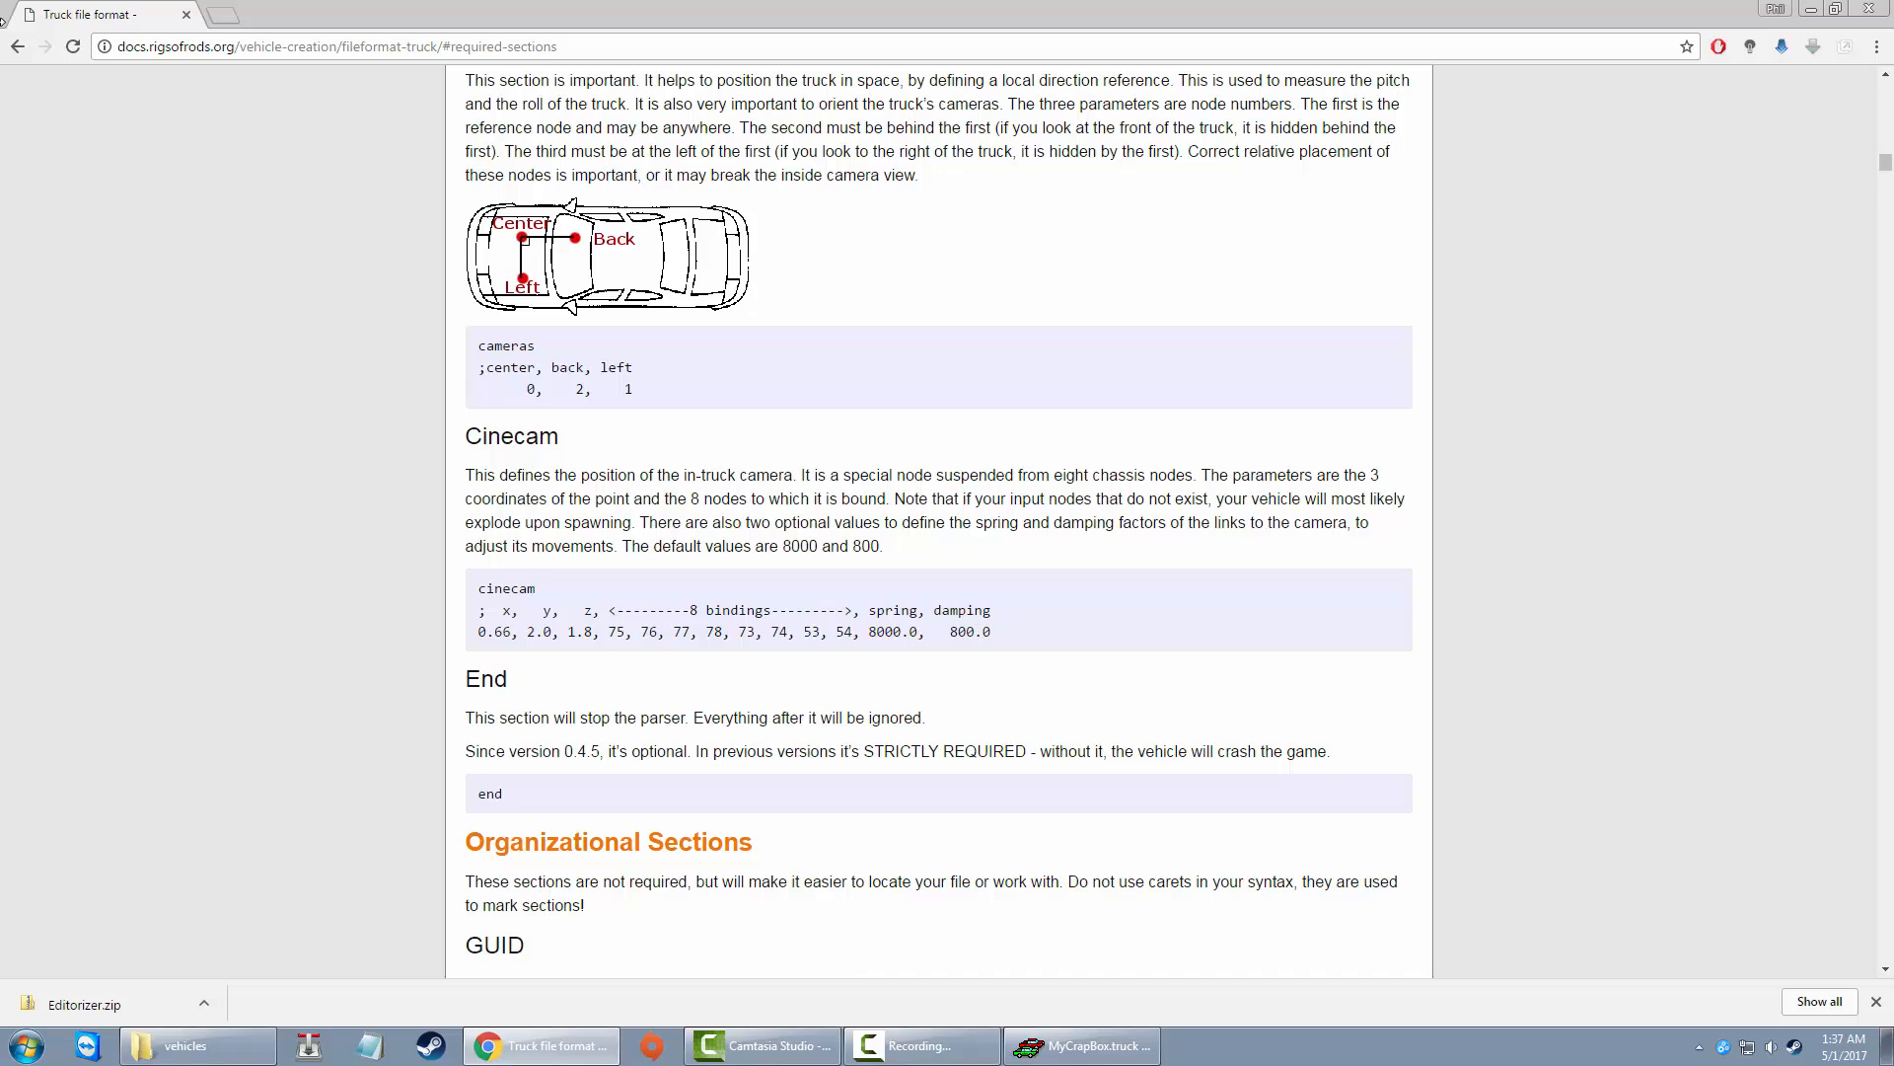
click(17, 47)
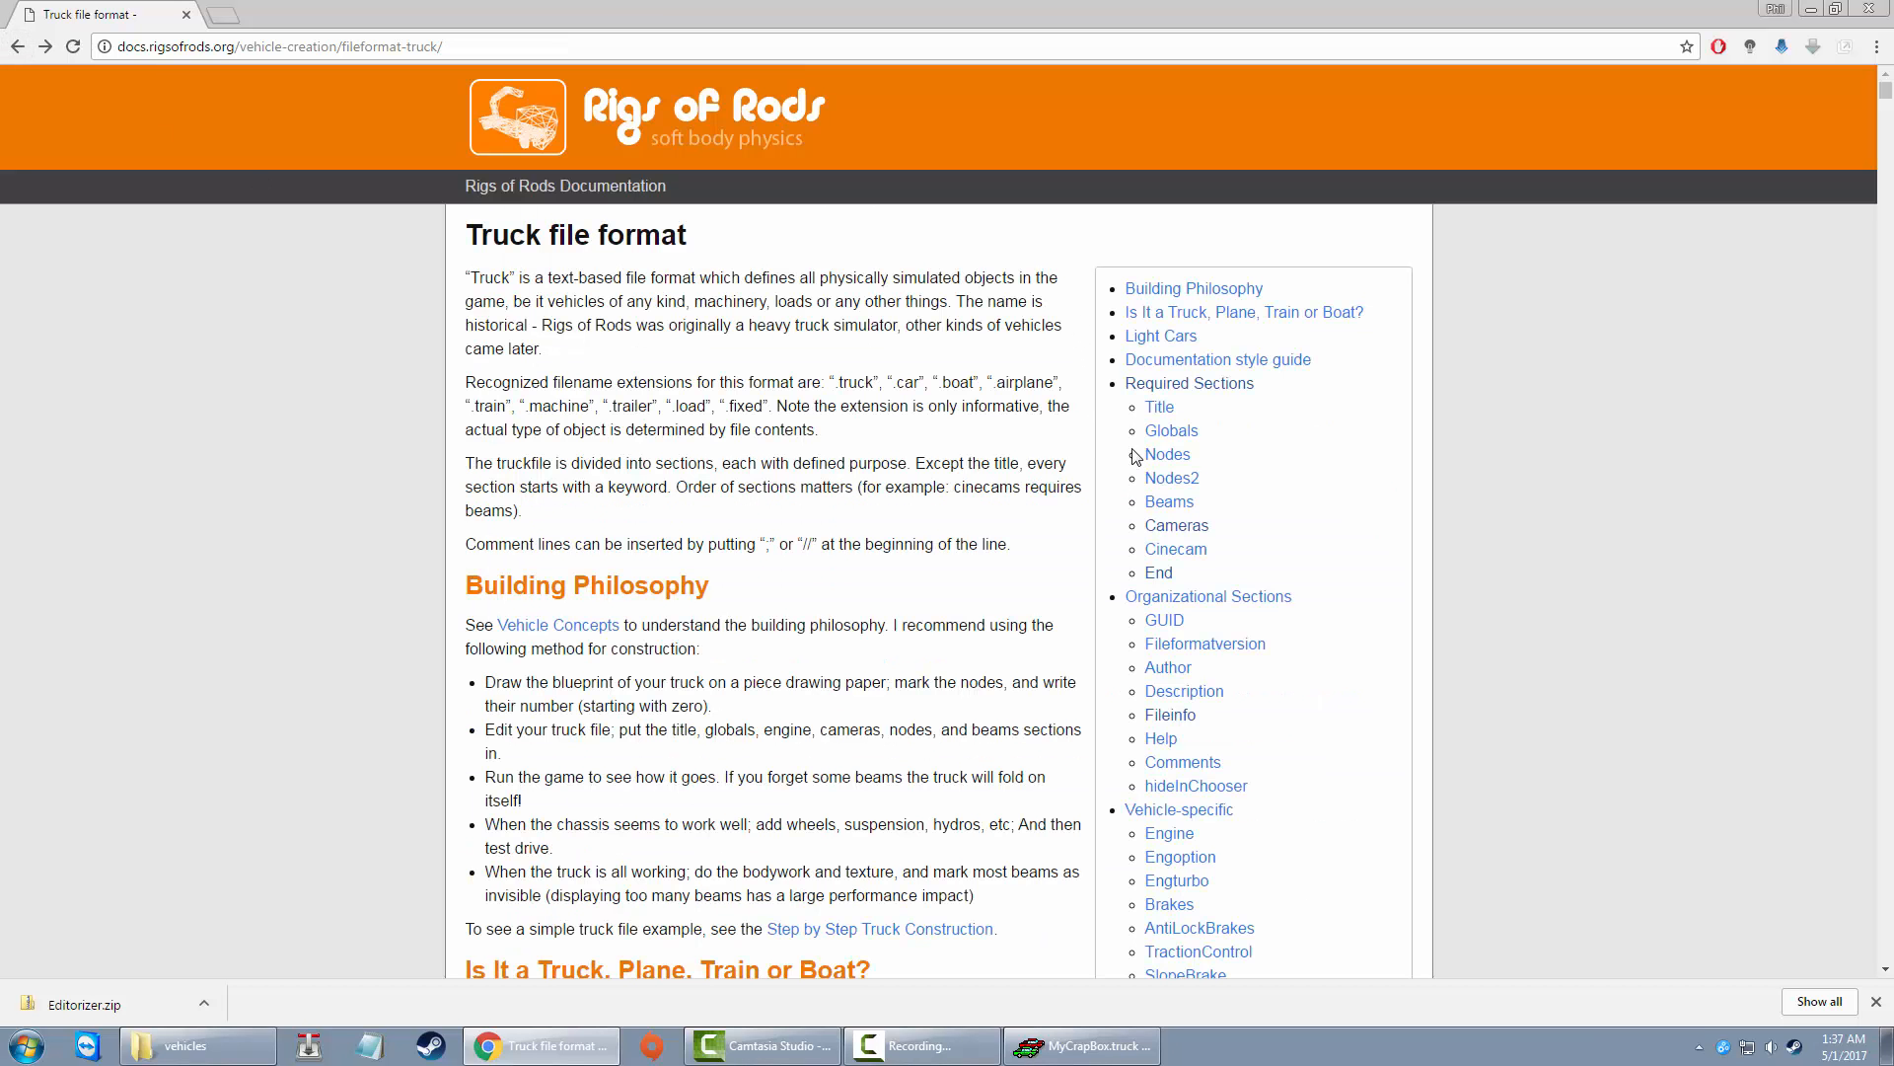
scroll(1306, 479, down, 1)
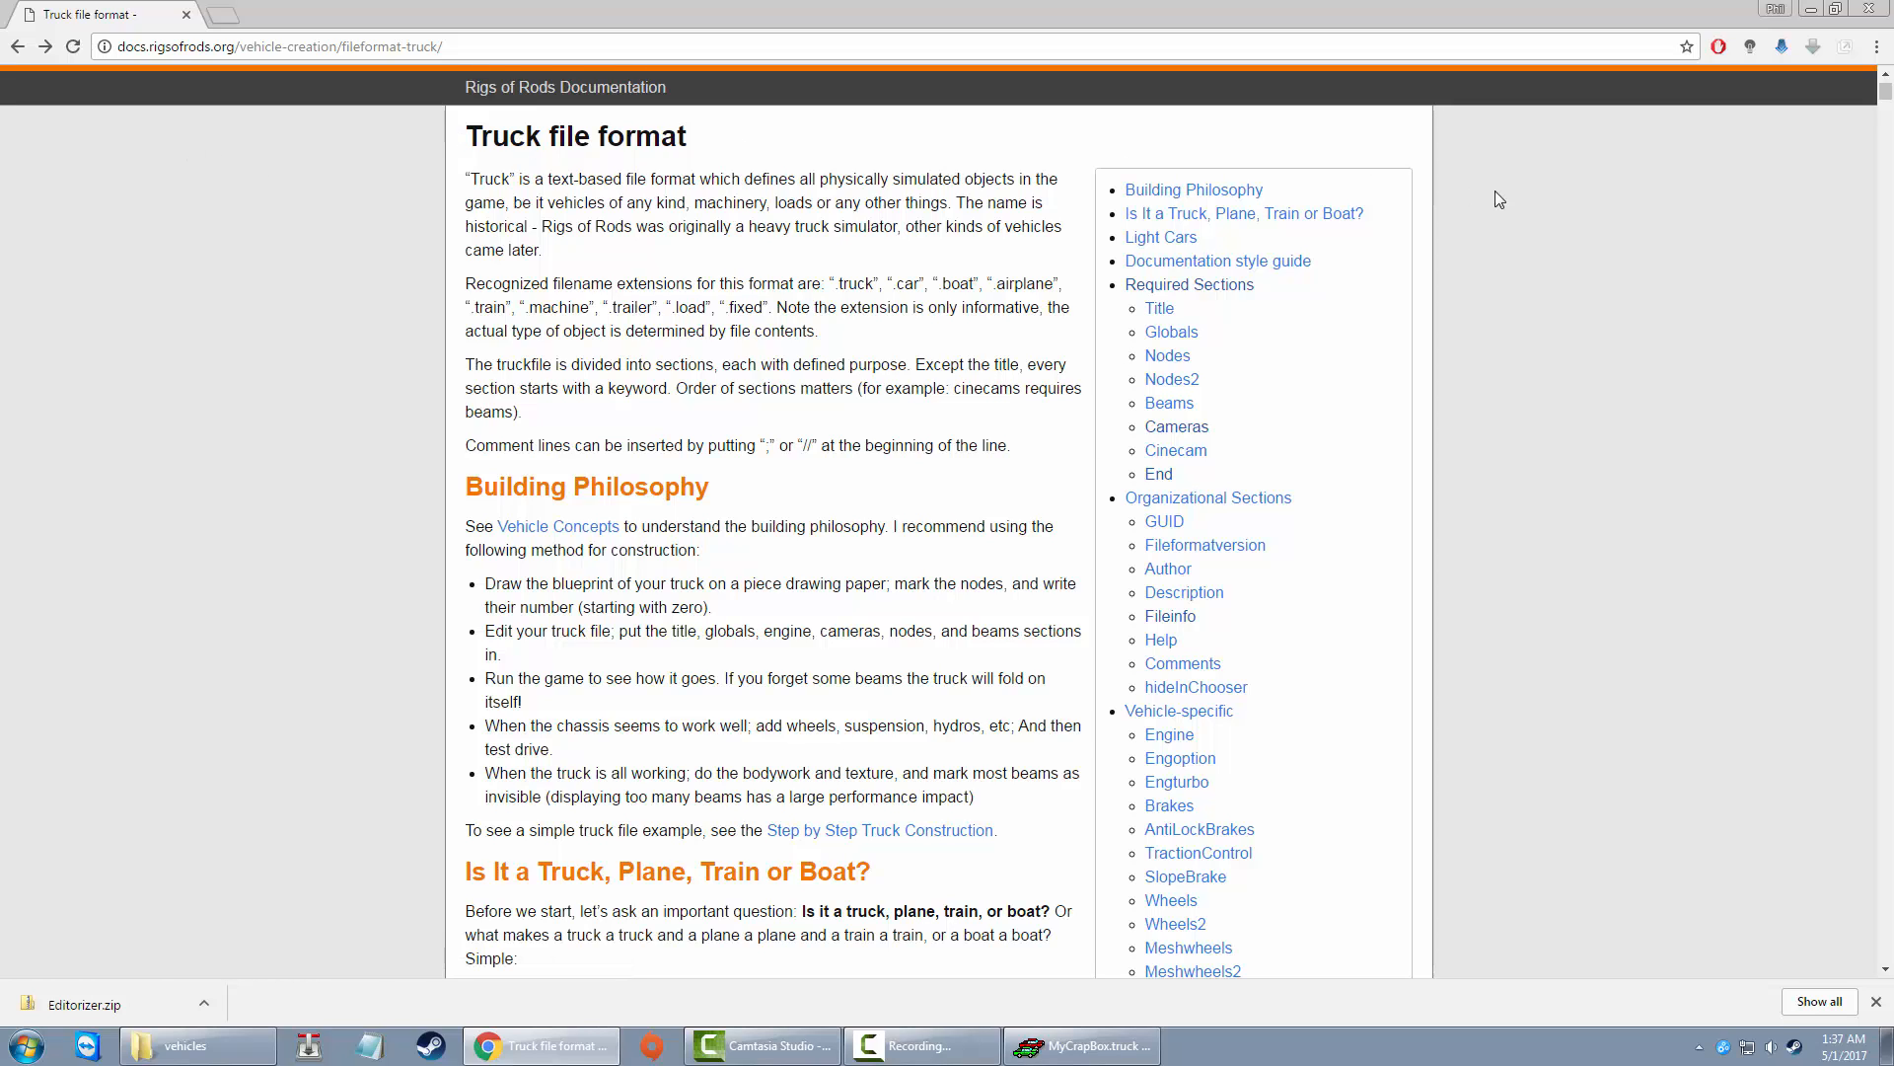
scroll(1573, 209, down, 3)
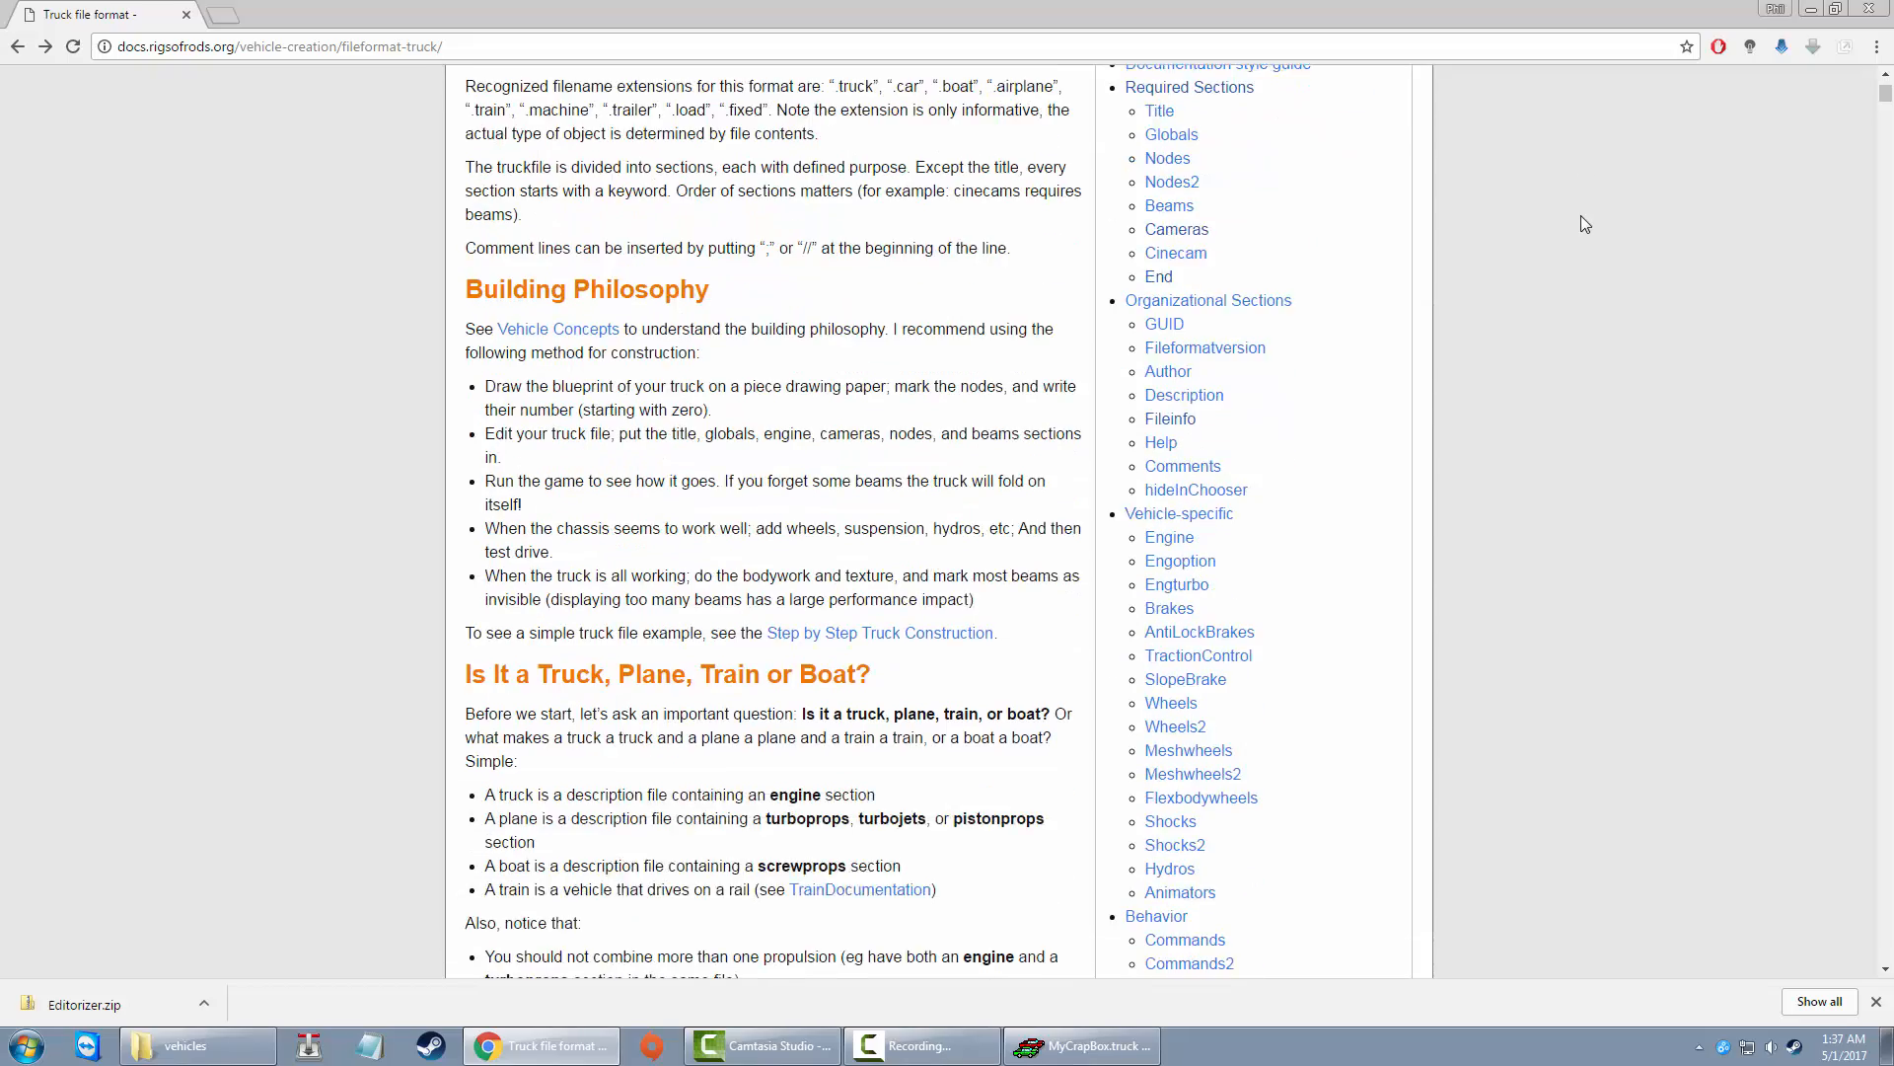
scroll(1603, 233, down, 5)
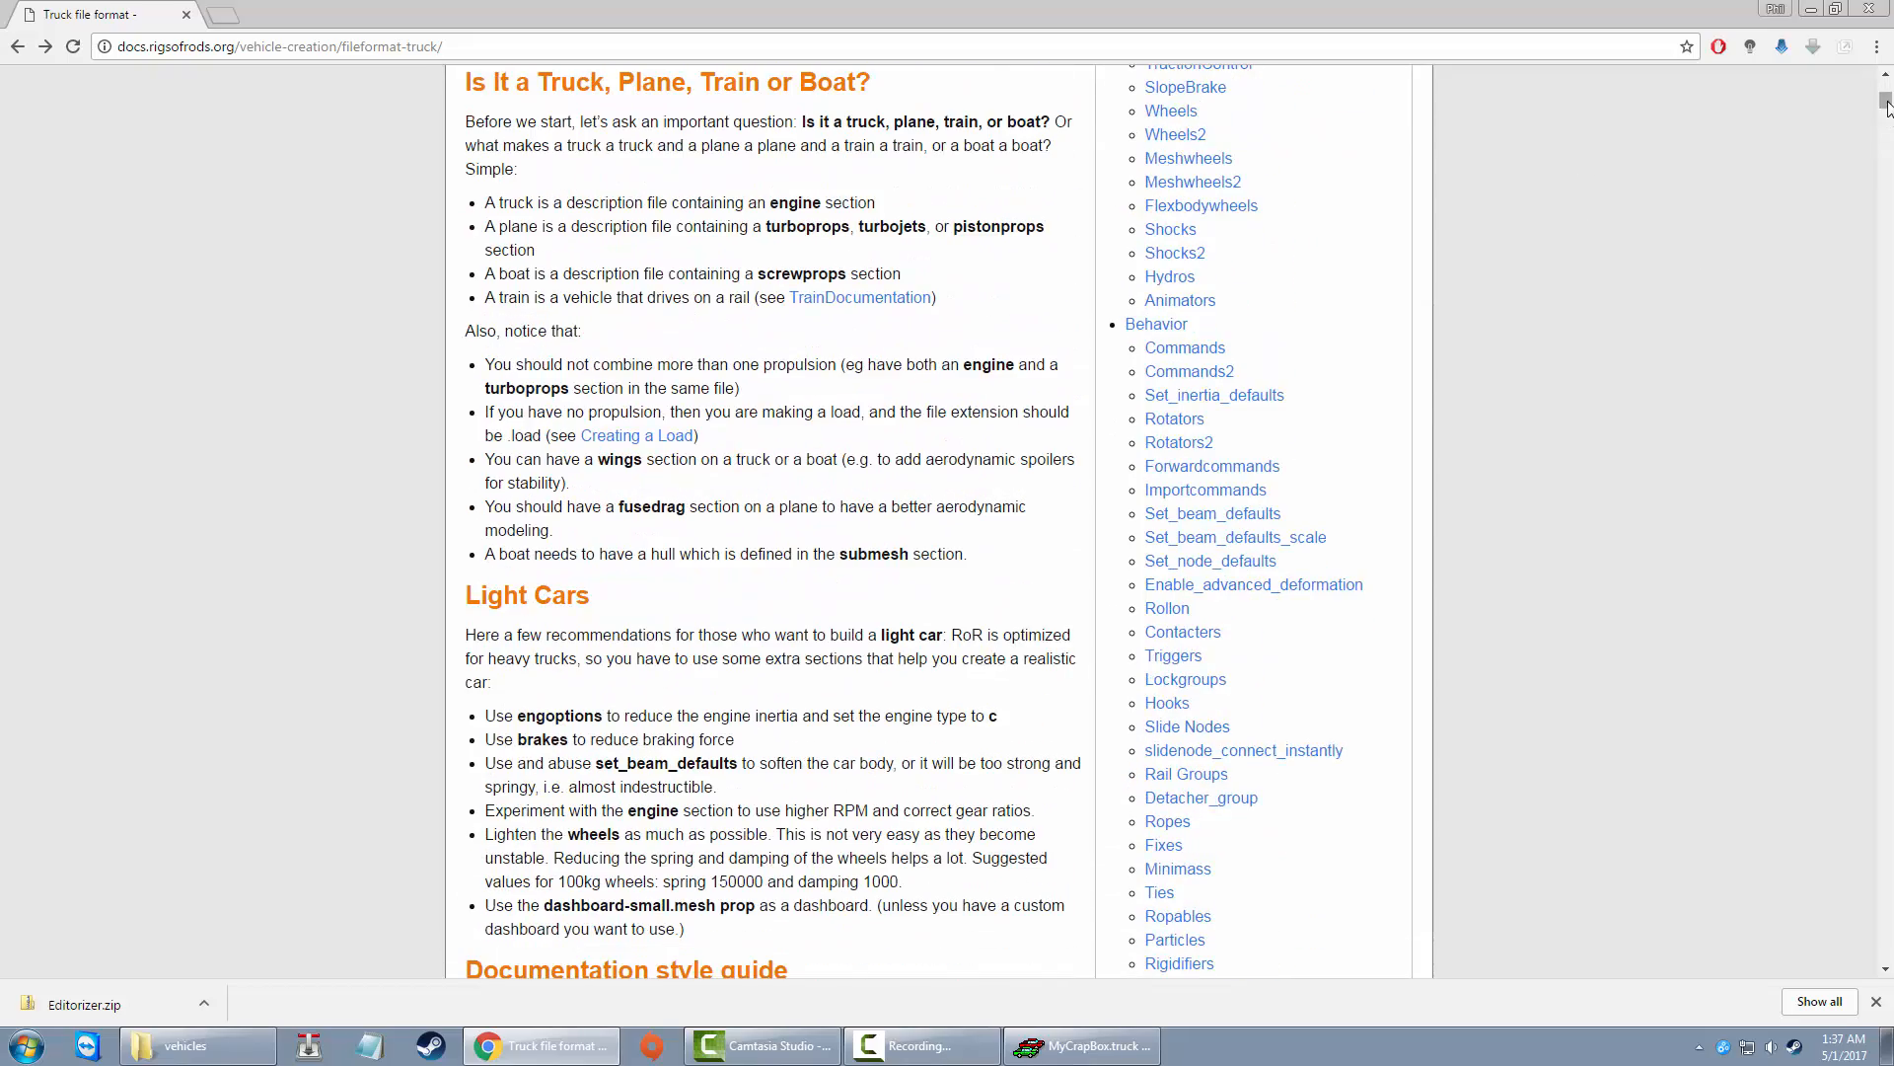
drag(1886, 106, 1886, 138)
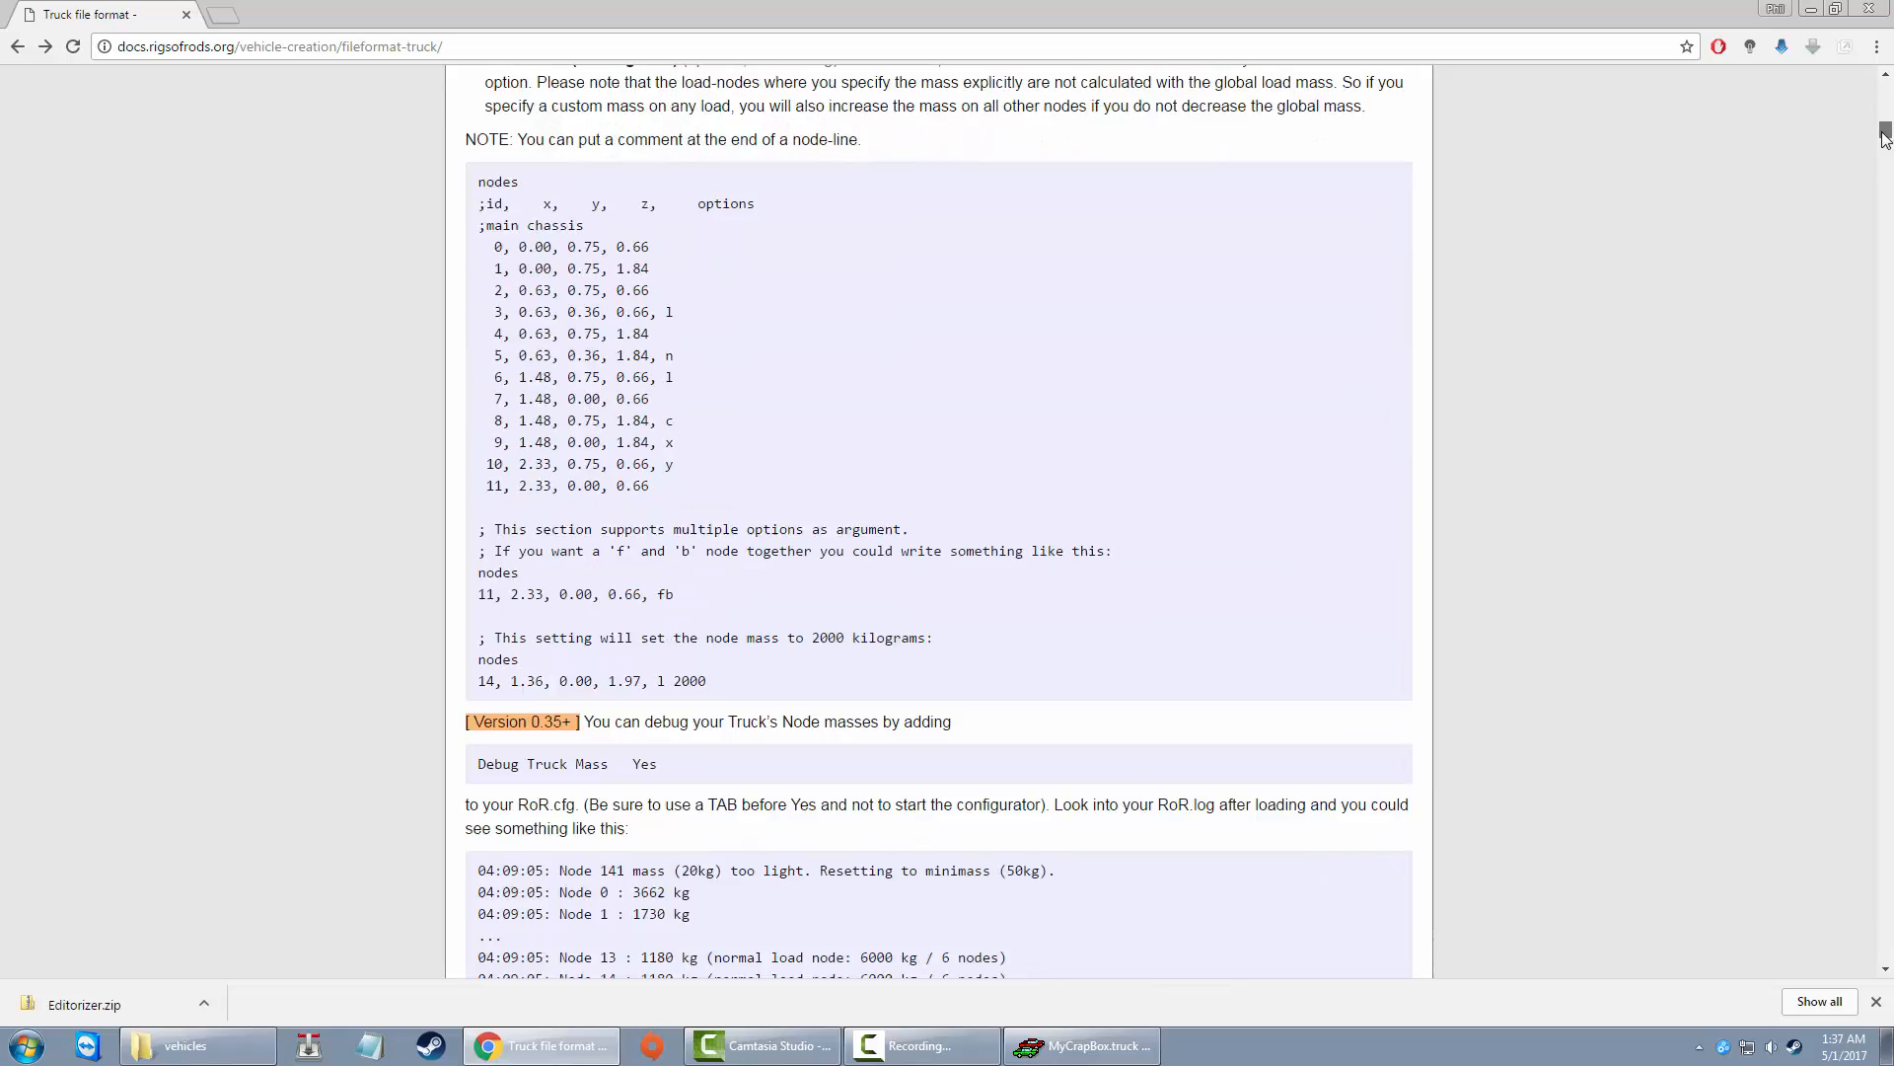
scroll(1191, 336, up, 8)
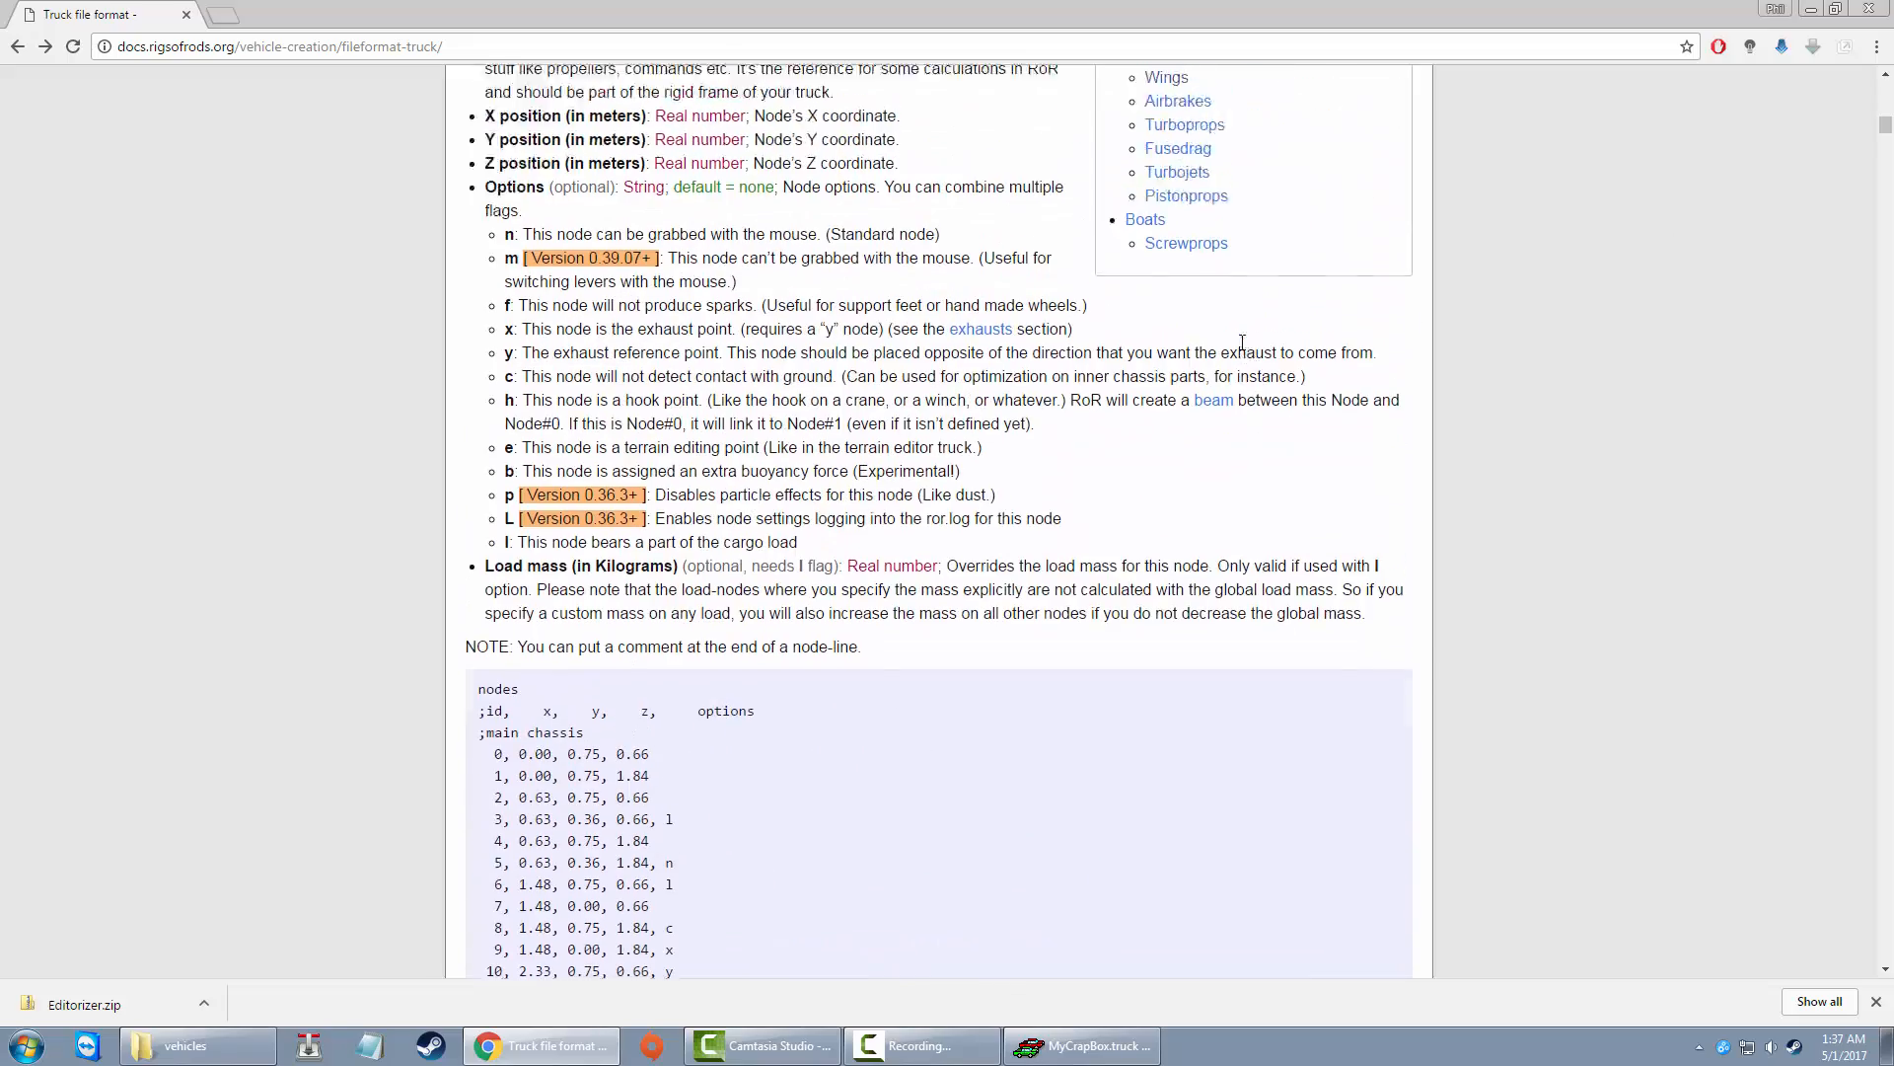
scroll(1240, 359, down, 18)
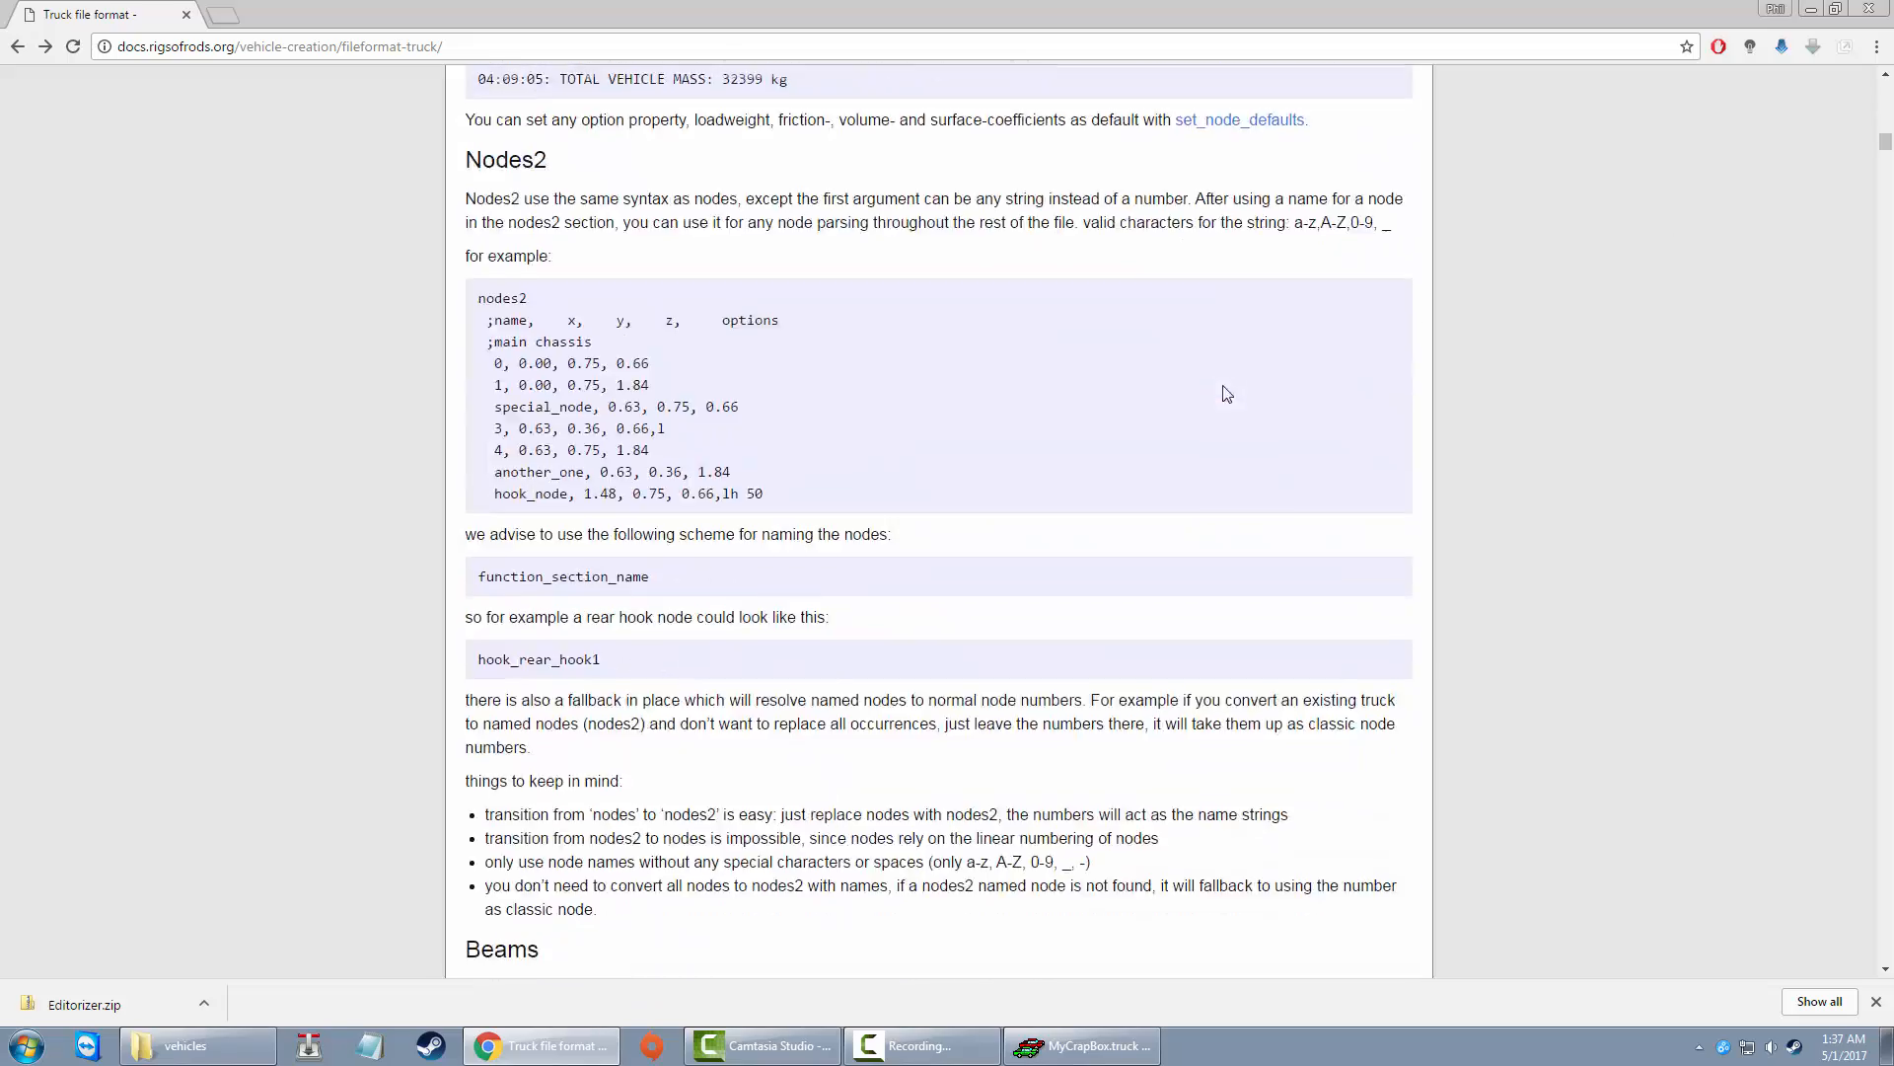
scroll(1243, 398, up, 20)
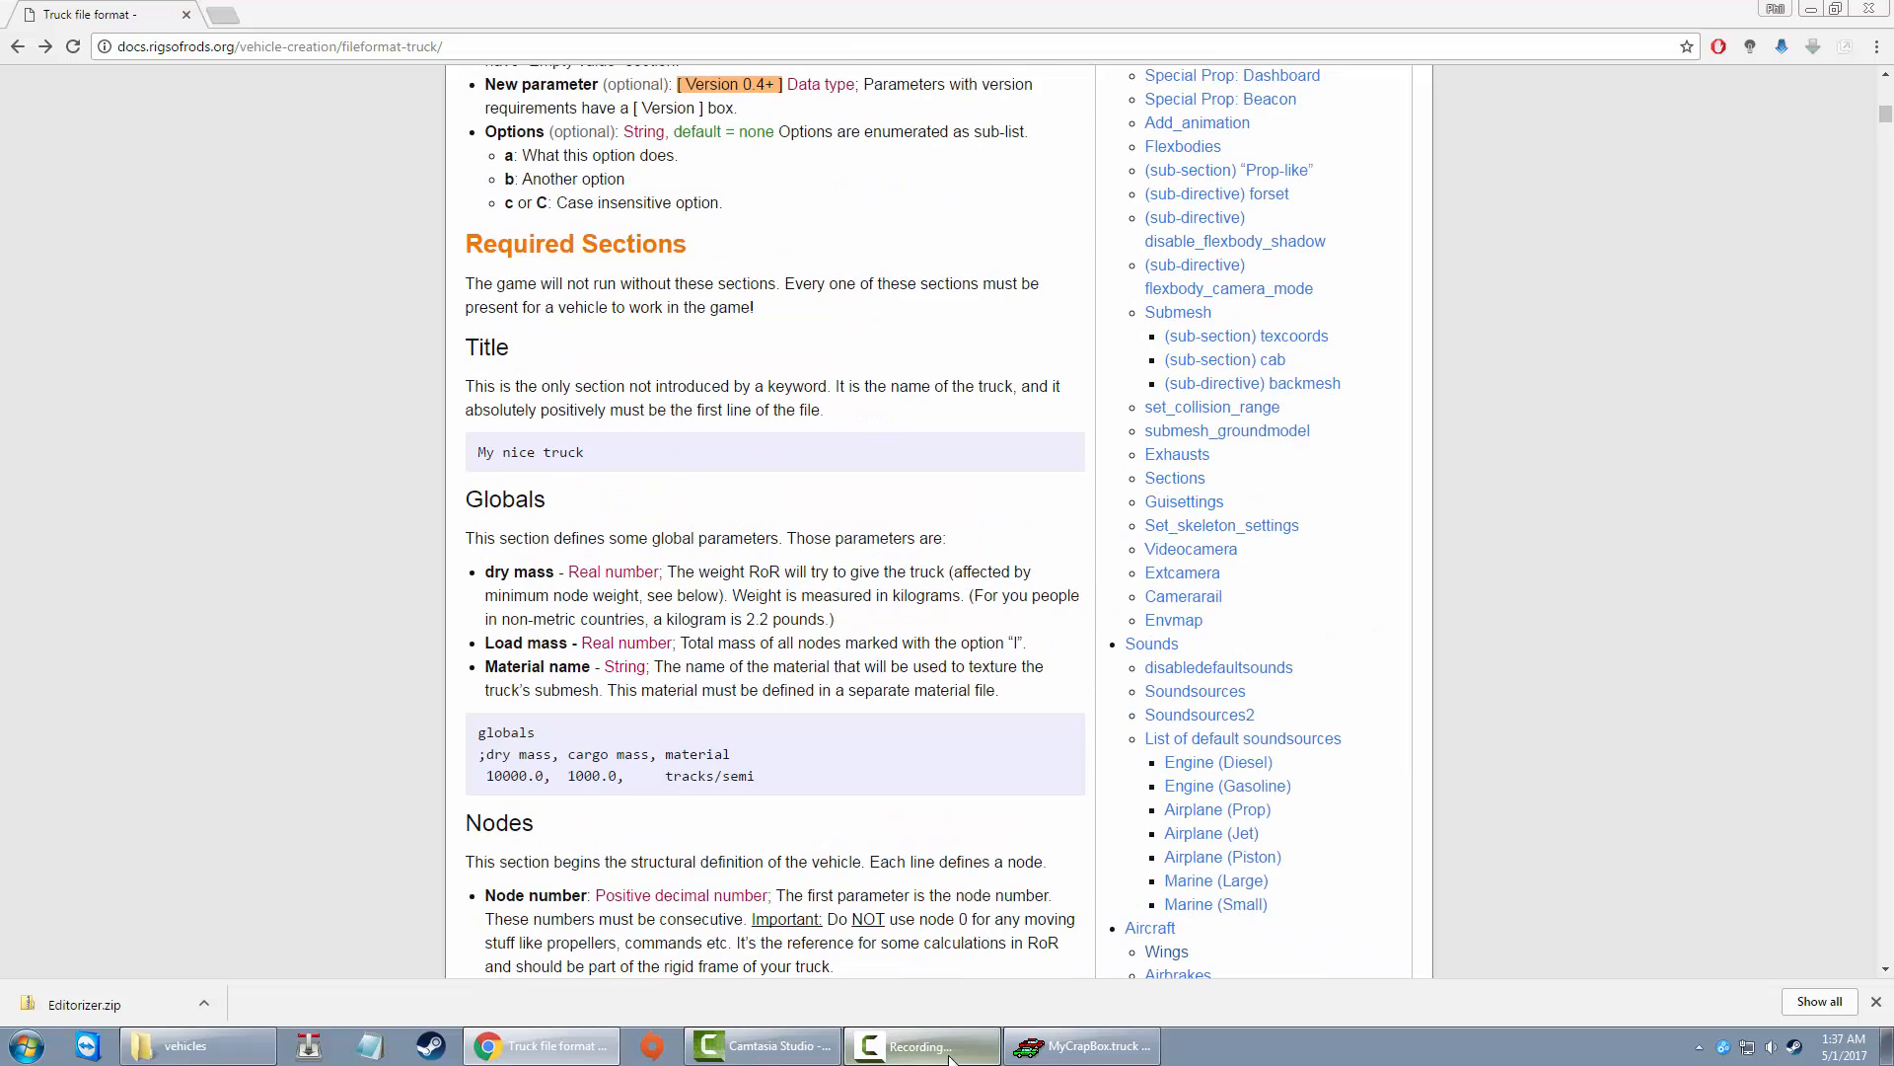
drag(261, 203, 729, 133)
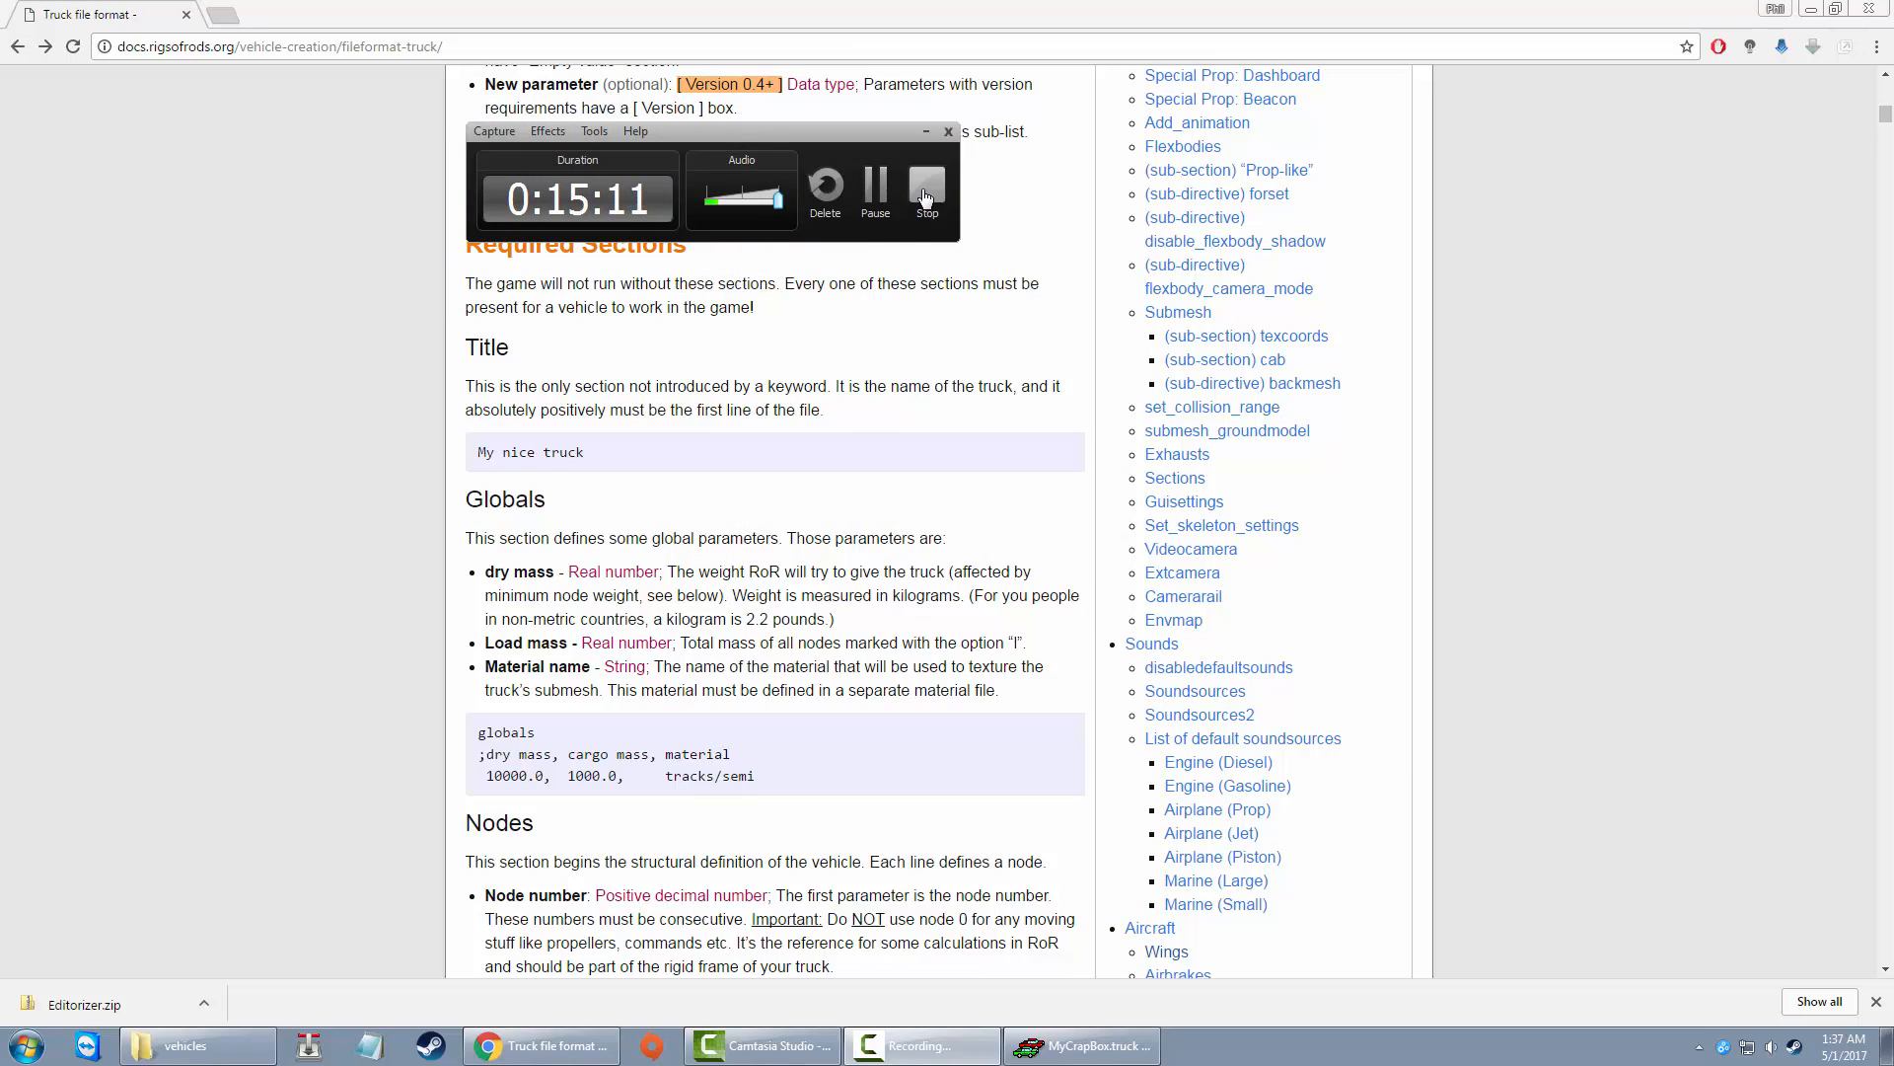